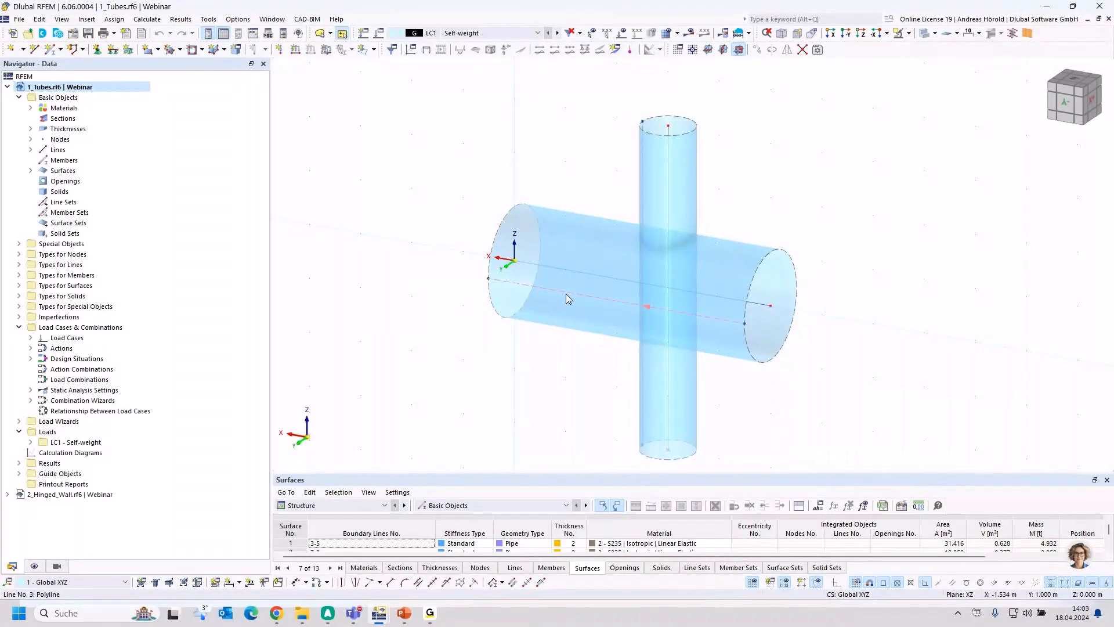
Step: Select the horizontal tube surface, add the vertical tube and remove it again, and clear the selection
click(586, 241)
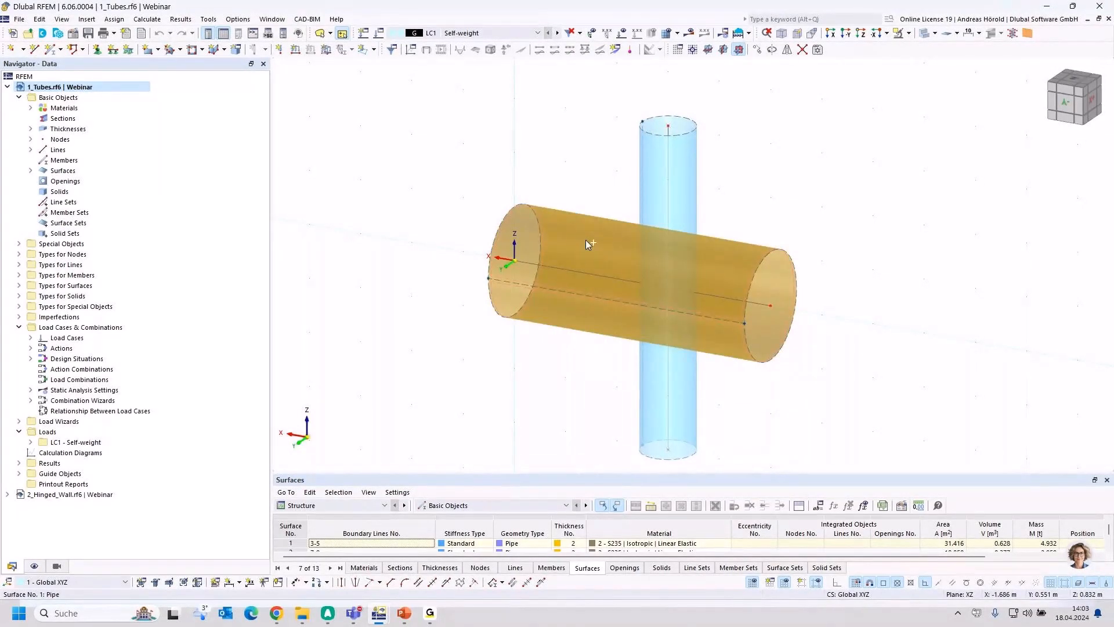
ctrl+click(658, 195)
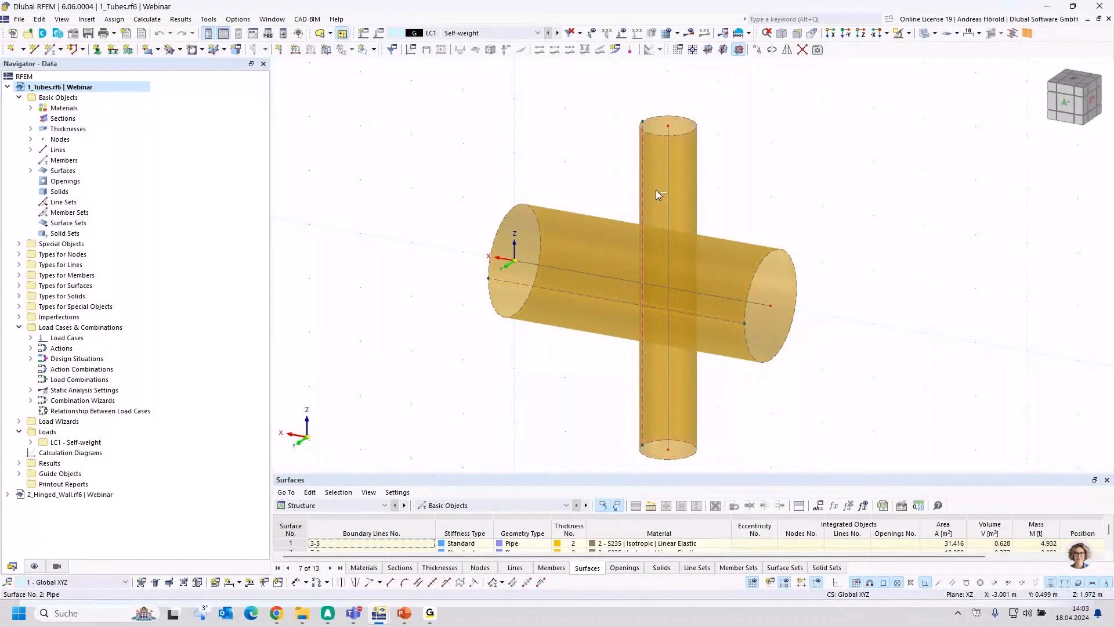
ctrl+click(657, 187)
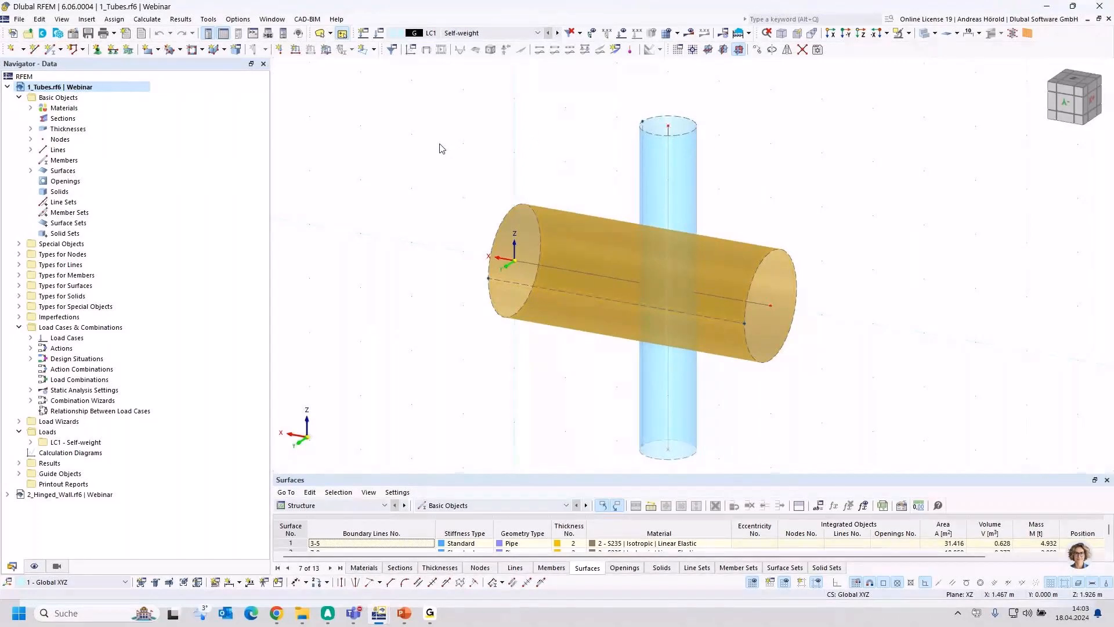
click(343, 34)
click(589, 184)
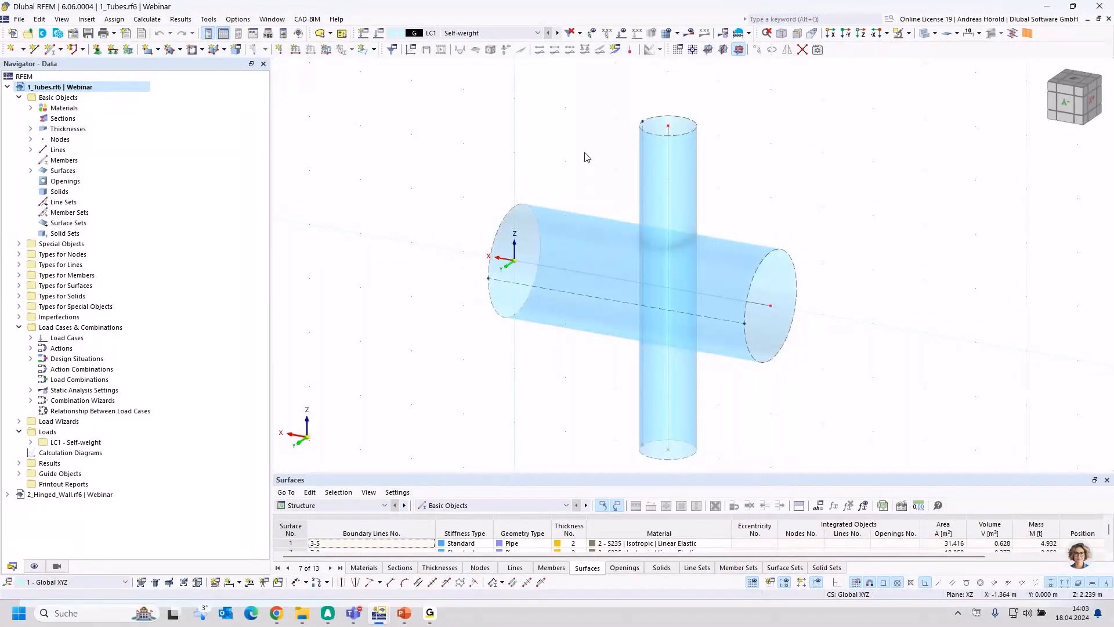
Step: Activate the Circular Ring selection and display the model as a wireframe viewed along the Z direction
click(341, 34)
click(331, 33)
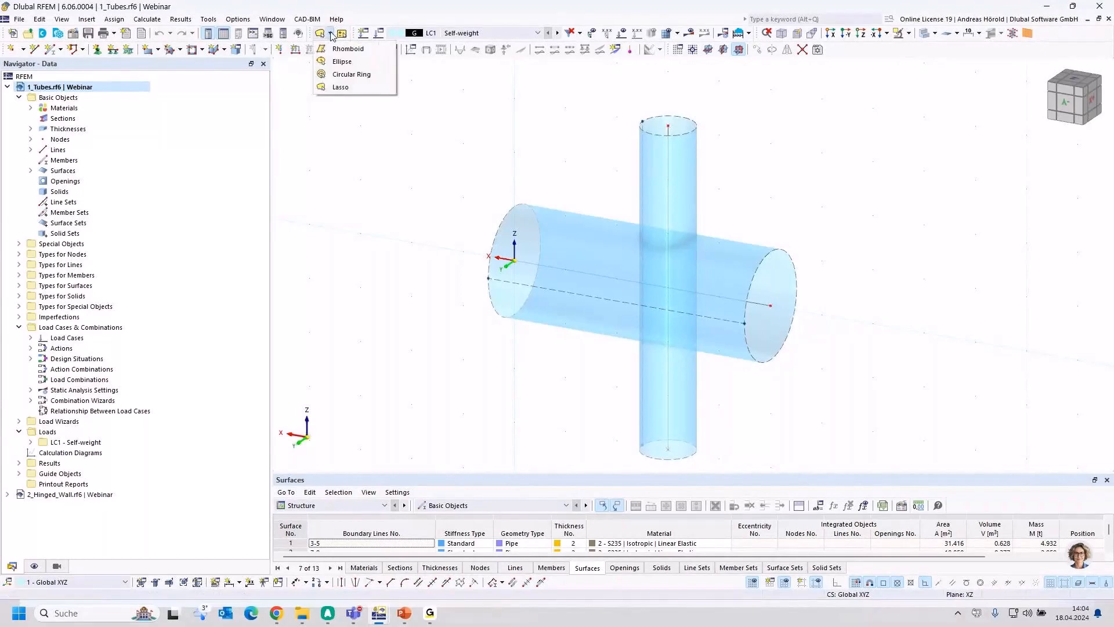
click(346, 76)
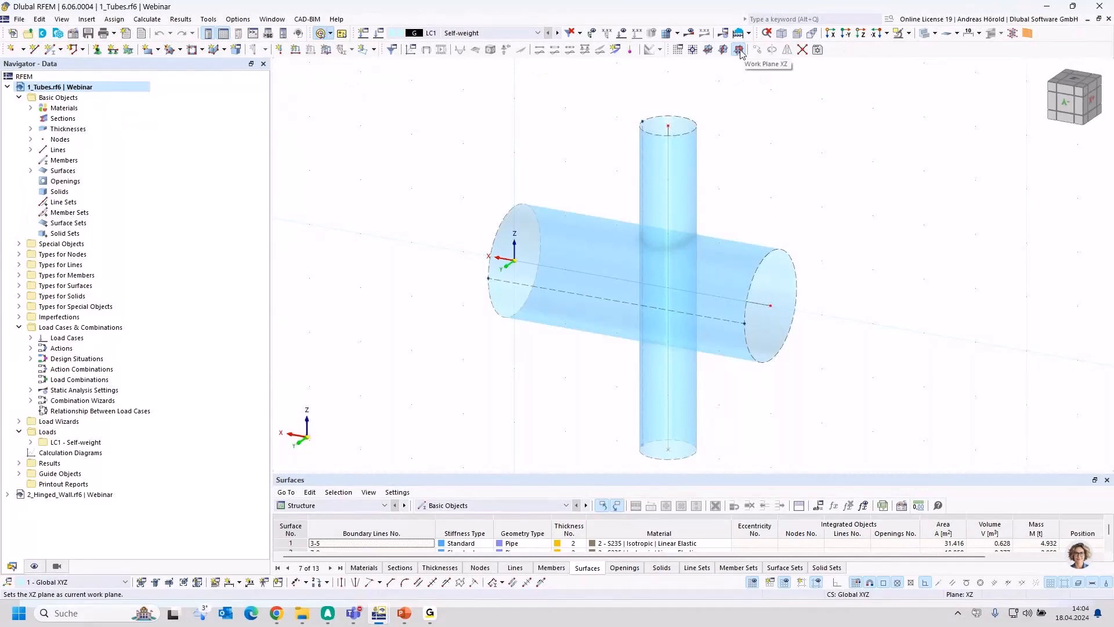
click(860, 34)
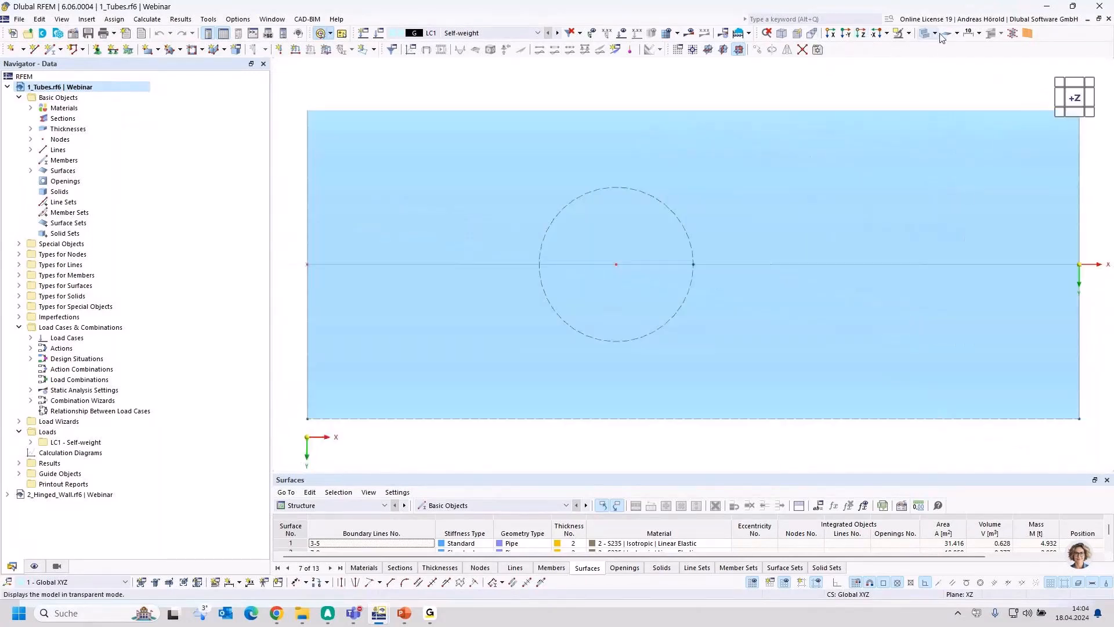
click(935, 35)
click(927, 48)
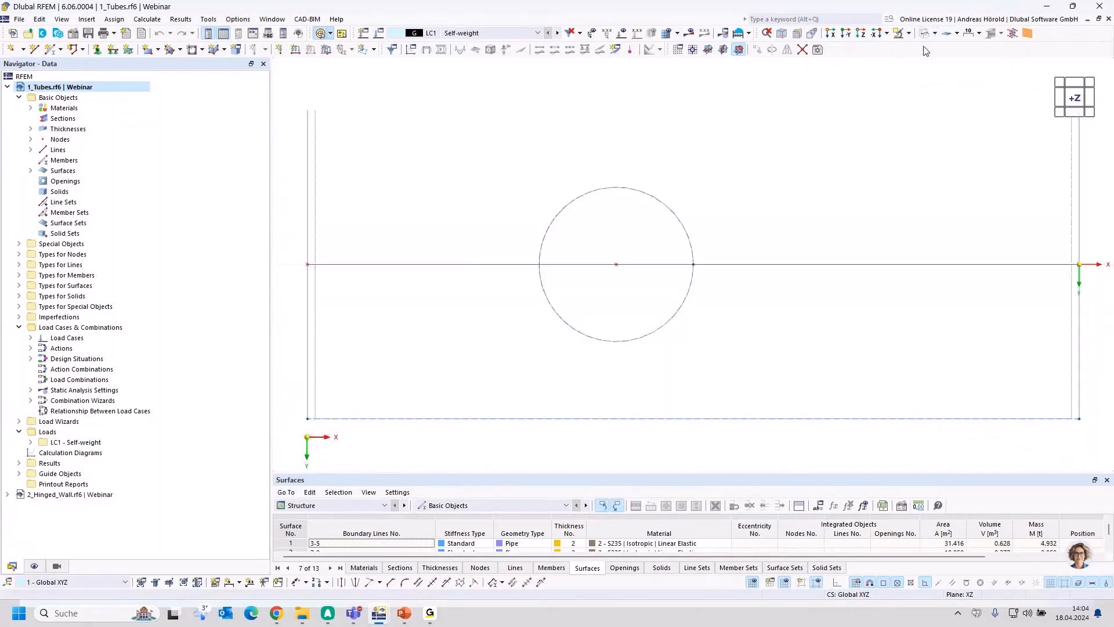
Step: Select the vertical tube's lines with a circular ring enclosing its circular outline, and clear the selection
click(614, 252)
click(639, 284)
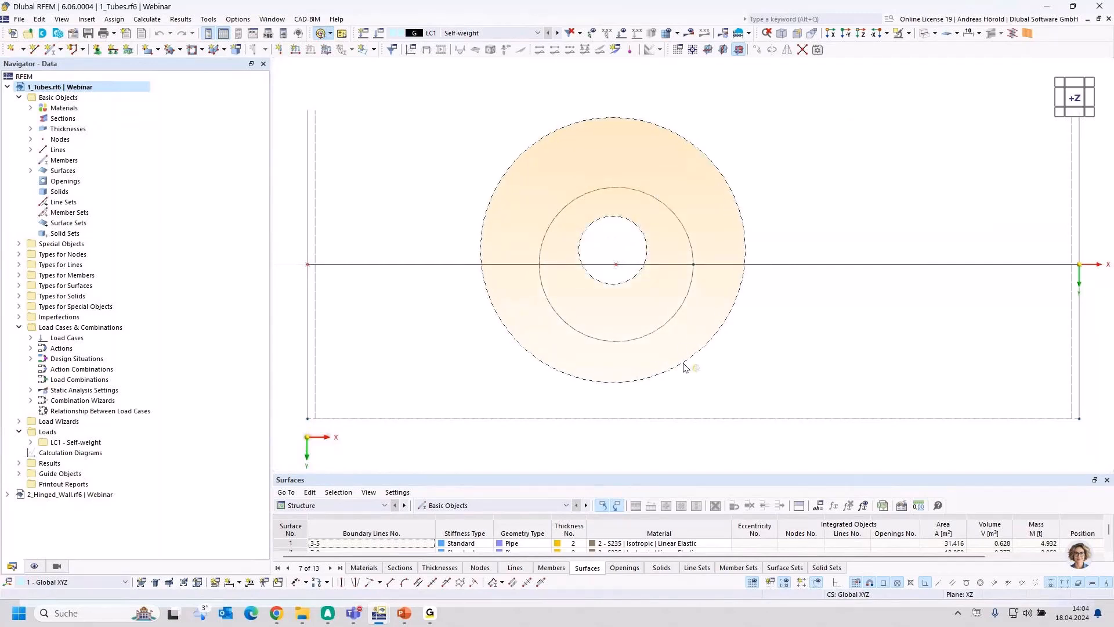
click(684, 363)
ctrl+middle_drag(704, 346, 717, 316)
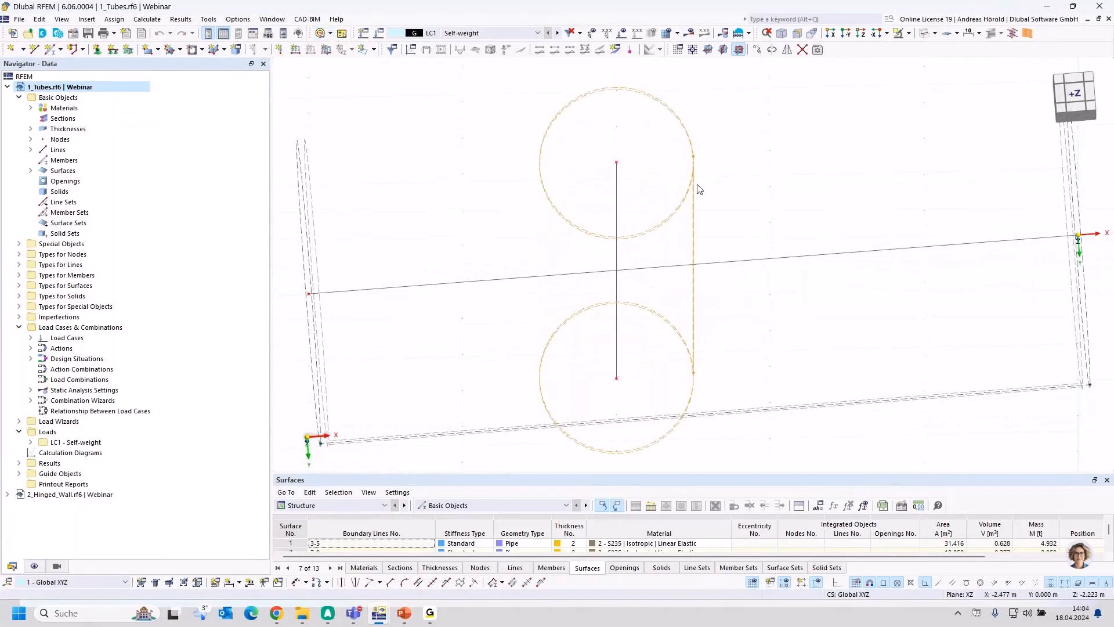
scroll(619, 207, down, 2)
scroll(617, 205, down, 1)
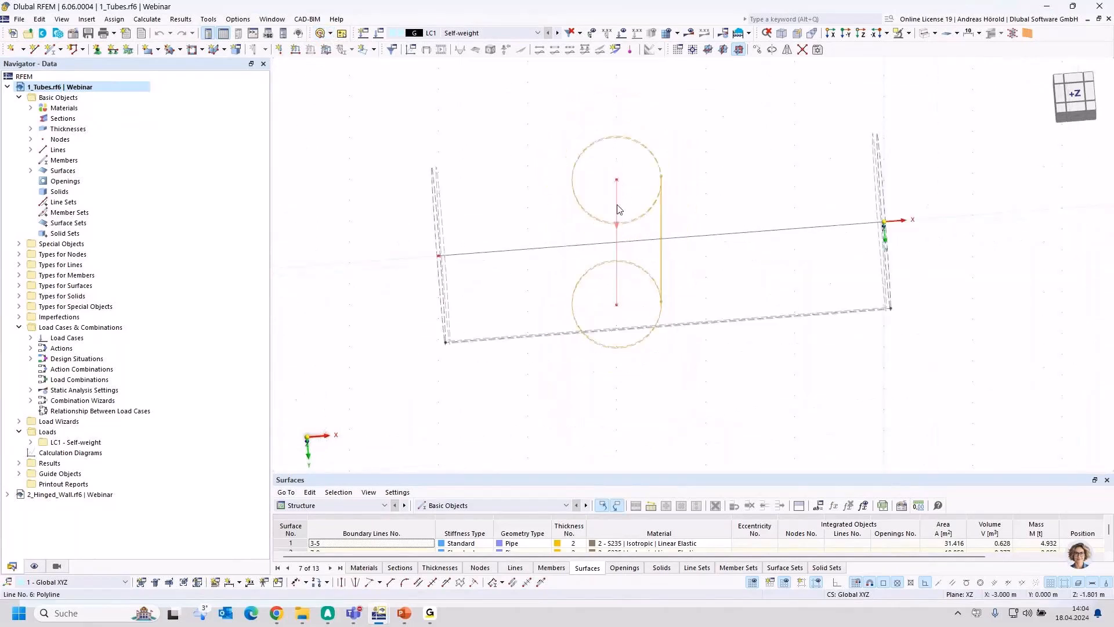
click(721, 376)
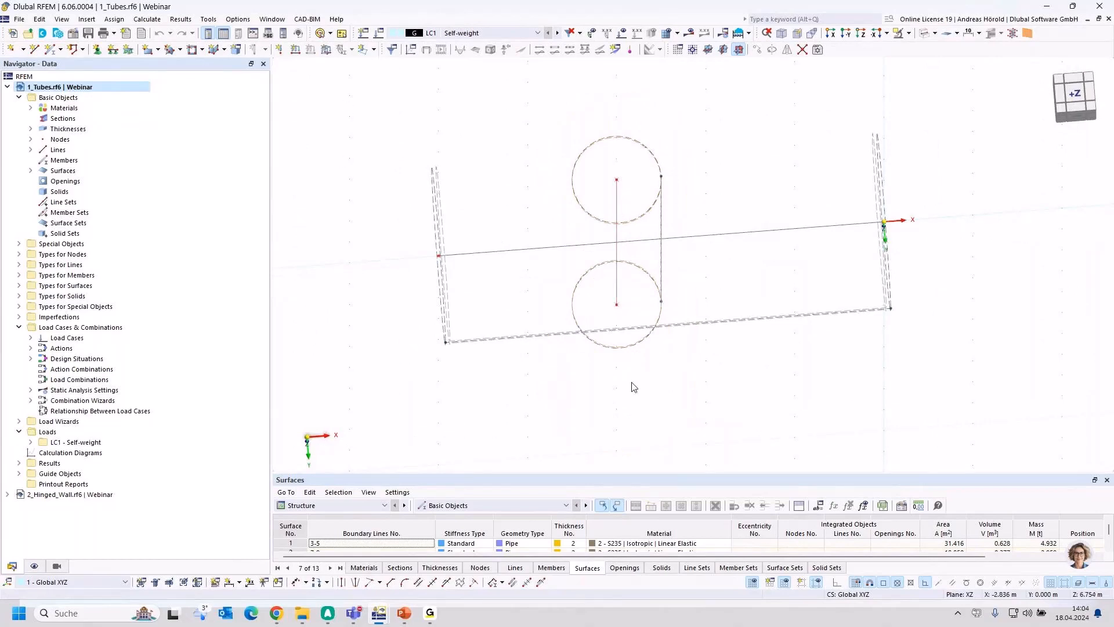
Step: Try a Lasso selection around the vertical tube's circular outline in the view along Z
ctrl+middle_drag(730, 388, 728, 420)
right_click(729, 421)
click(320, 113)
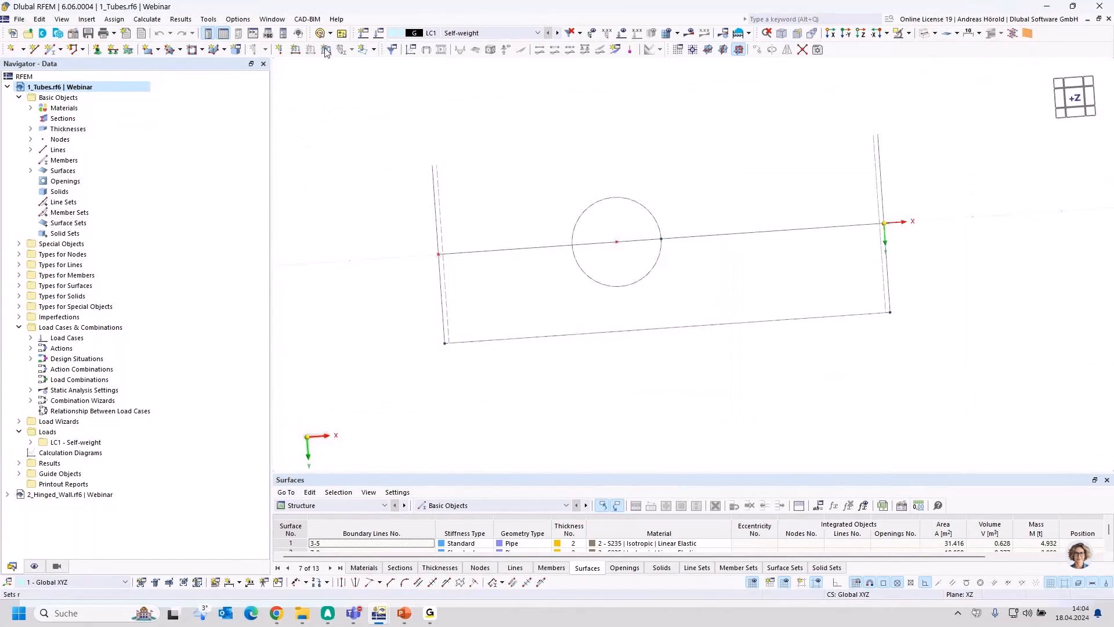
click(330, 33)
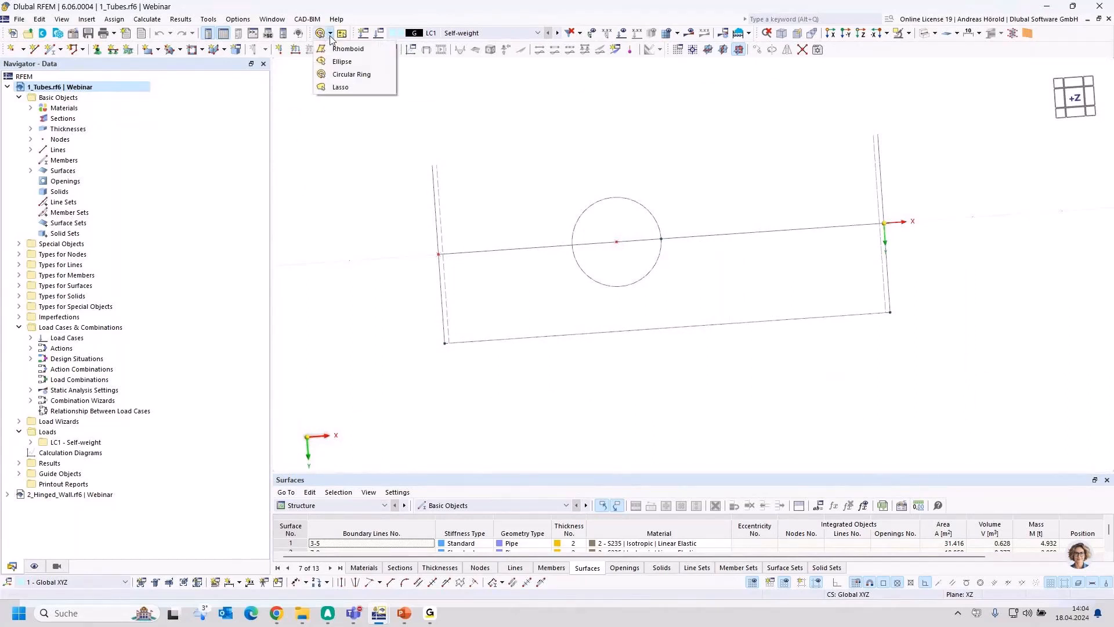
click(347, 88)
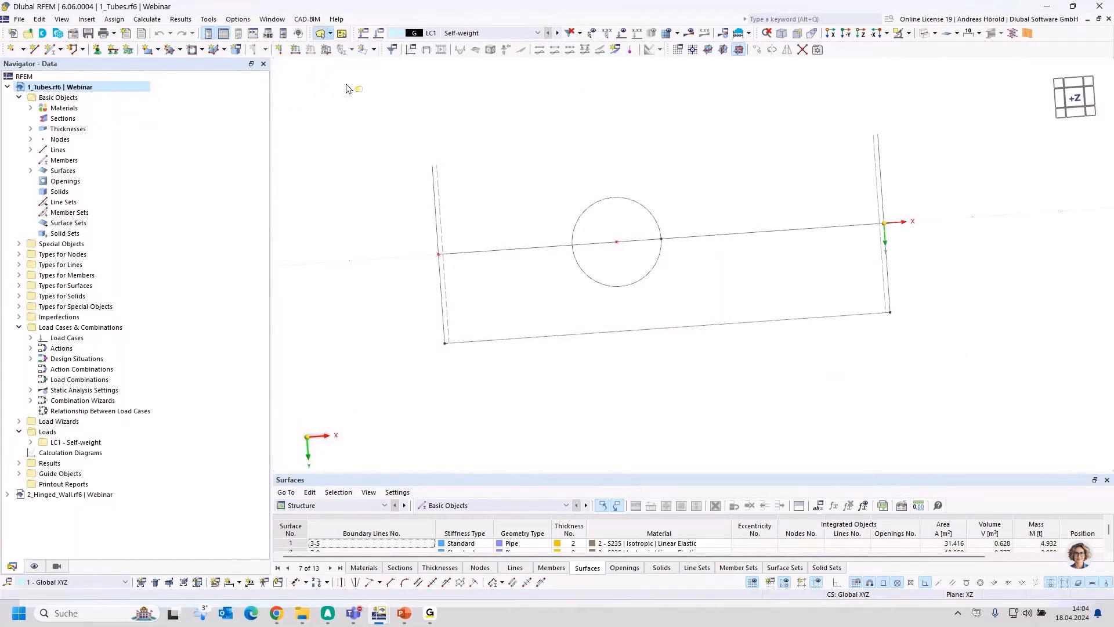
mouse_move(568, 185)
mouse_down()
mouse_move(676, 212)
mouse_move(684, 284)
mouse_move(591, 302)
mouse_move(561, 280)
mouse_move(572, 189)
mouse_move(586, 188)
mouse_up()
ctrl+middle_drag(740, 297, 718, 251)
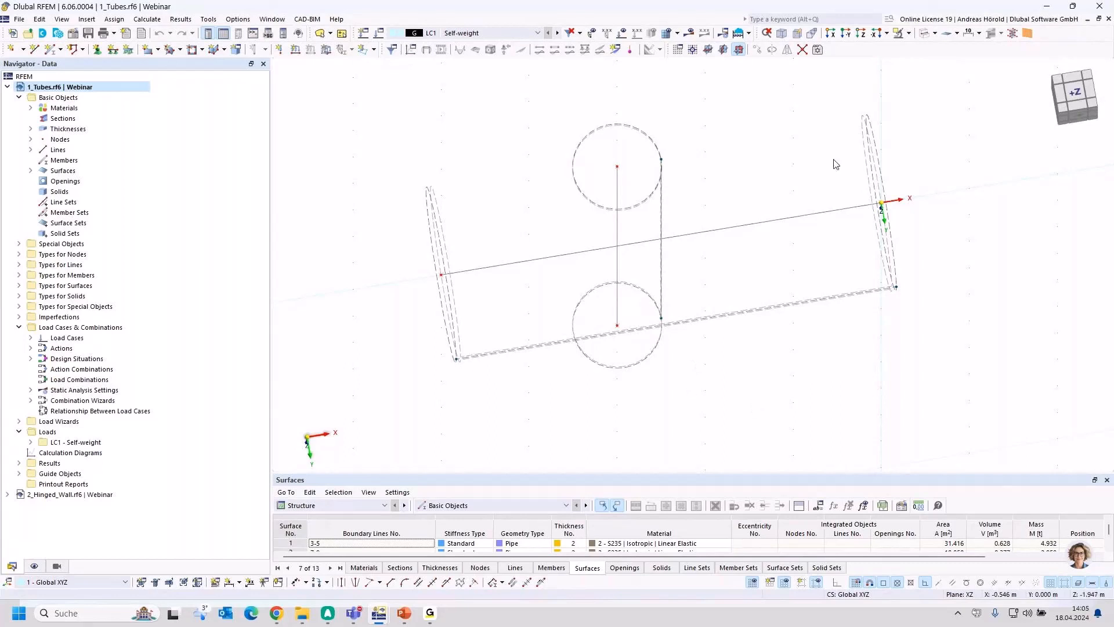
Step: Switch the display to Transparent Model and orient the view to show both tubes in 3D
click(935, 34)
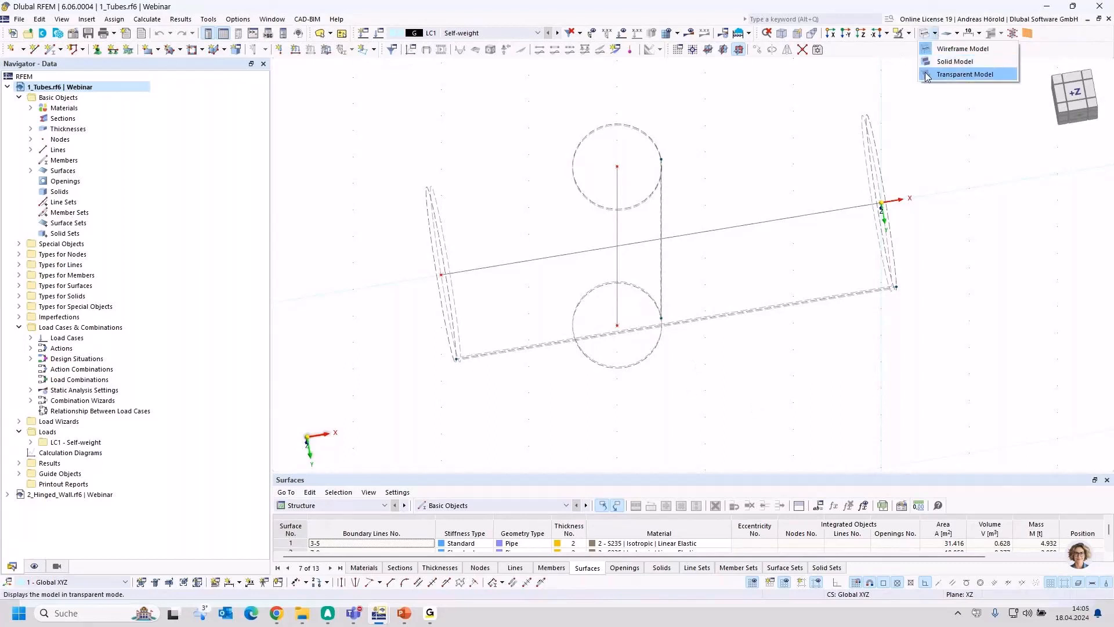
click(963, 74)
ctrl+middle_drag(845, 390, 841, 311)
scroll(840, 316, down, 3)
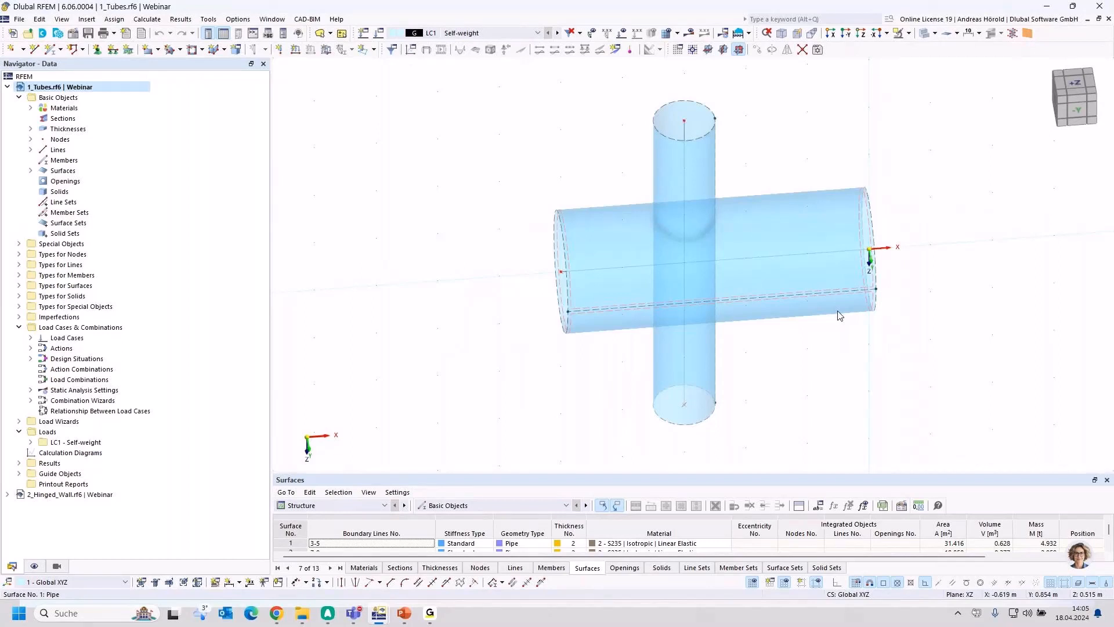
ctrl+middle_drag(819, 425, 739, 373)
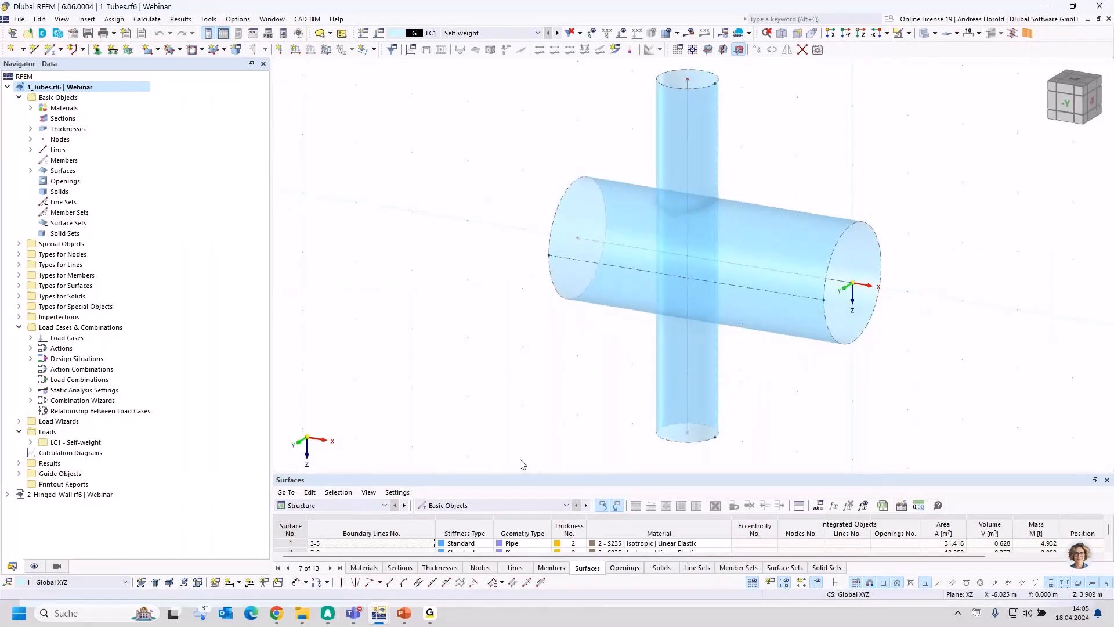
Step: Select both intersecting tubes completely and divide their surfaces by intersection
drag(504, 466, 922, 113)
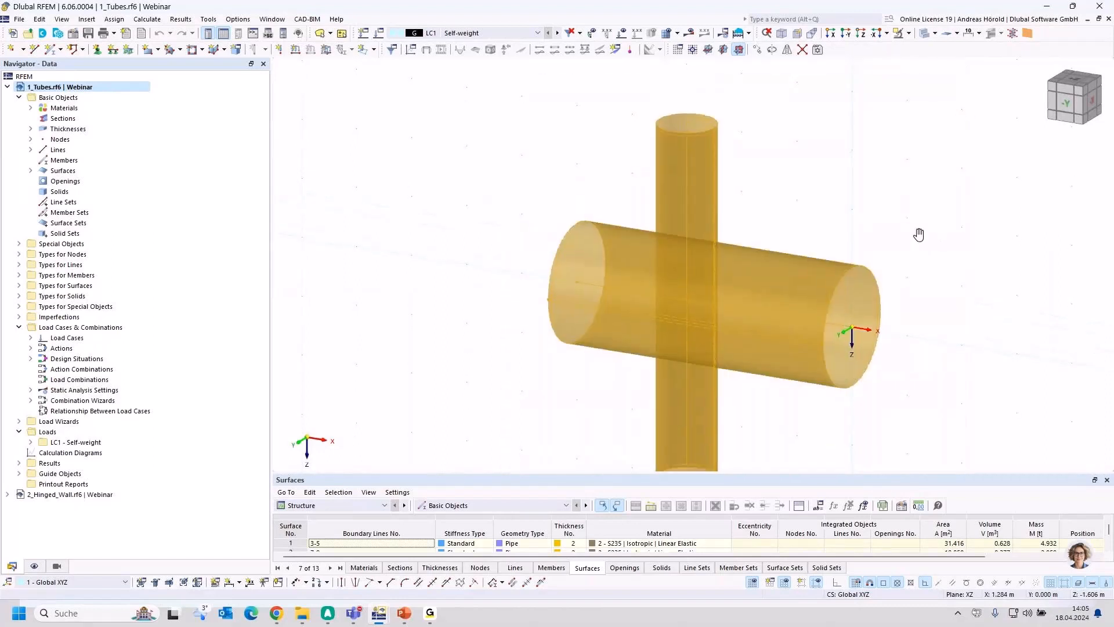
scroll(866, 190, up, 2)
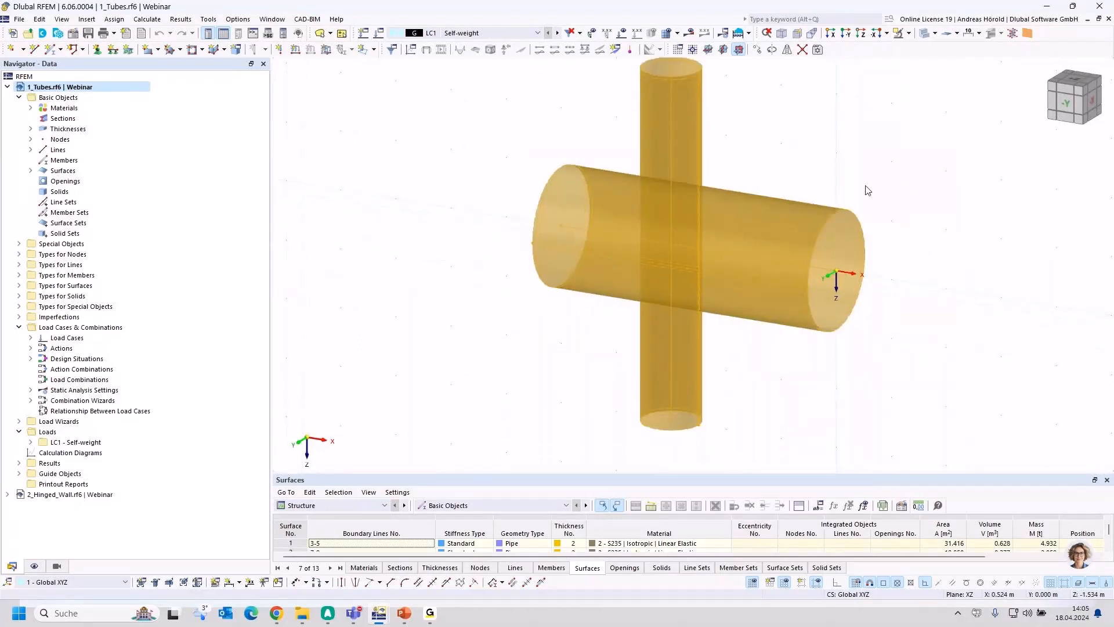
right_click(749, 227)
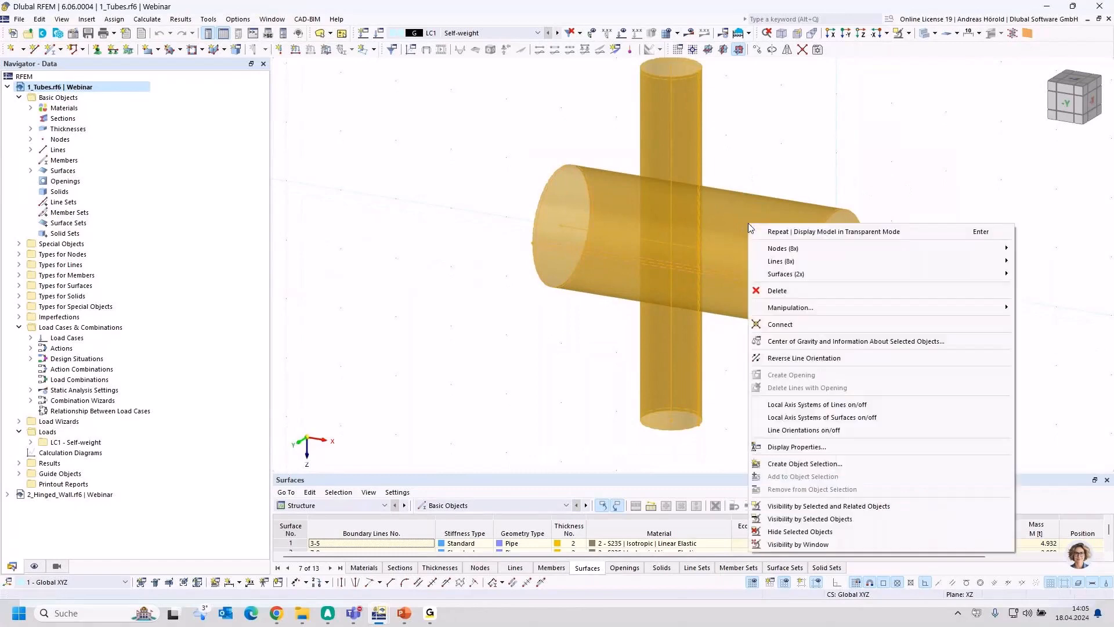
mouse_move(809, 275)
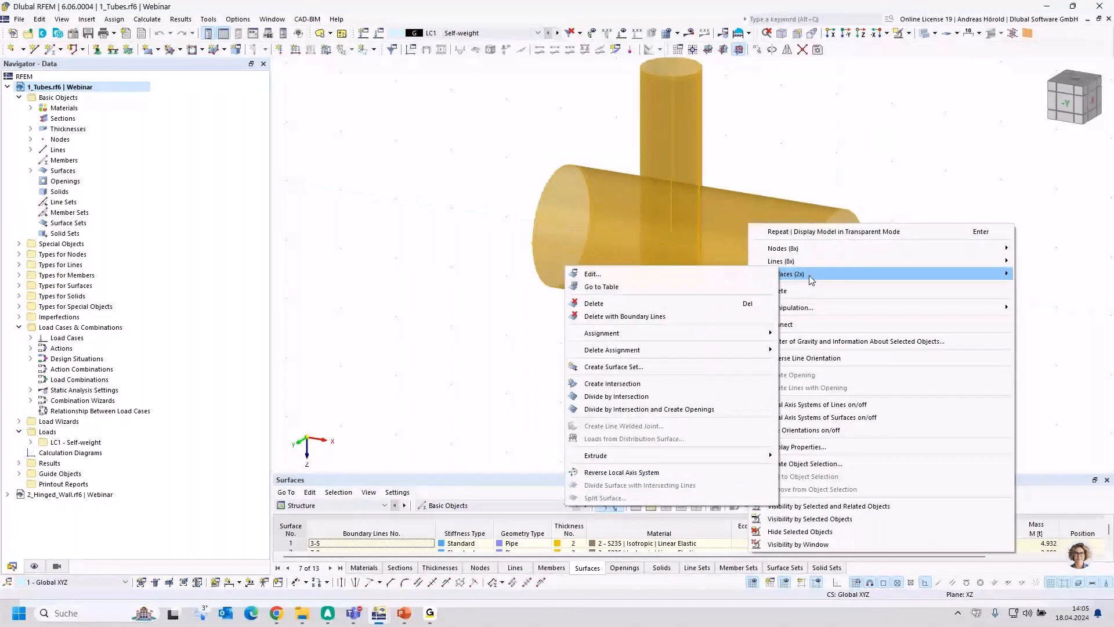
click(638, 398)
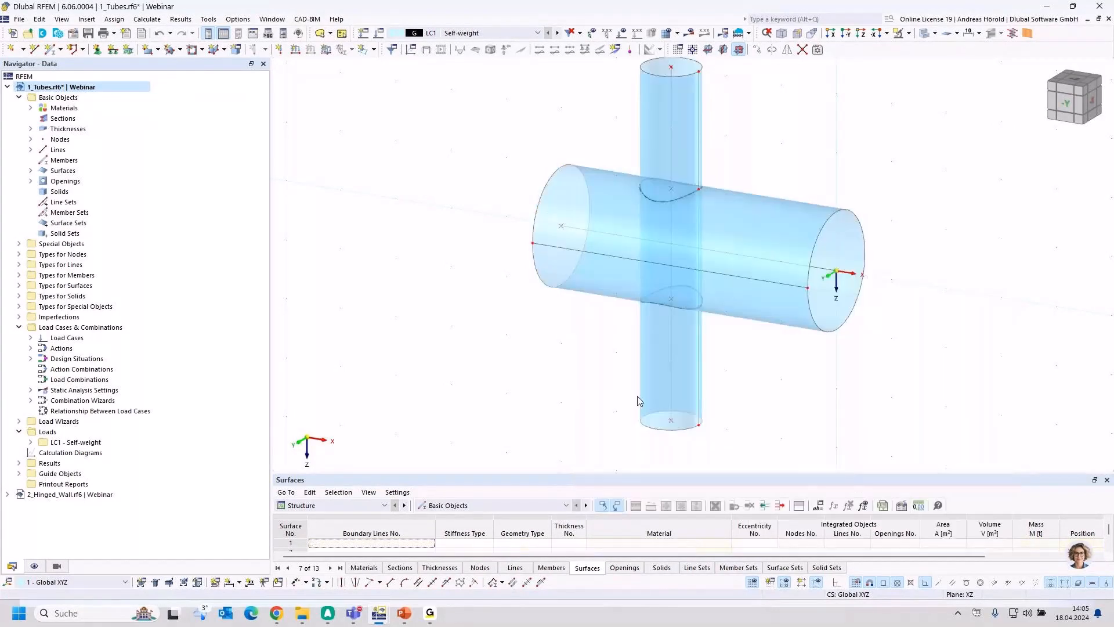
Step: Examine in the model which parts of the tubes correspond to the divided surfaces in the Surfaces list
ctrl+middle_drag(925, 350, 928, 387)
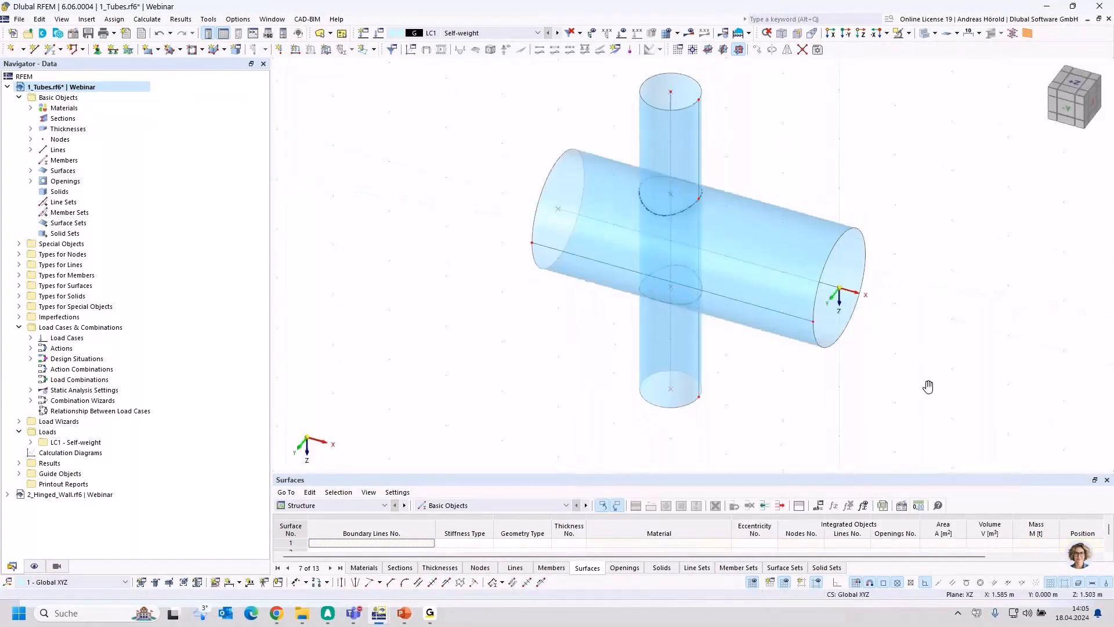
scroll(842, 390, up, 1)
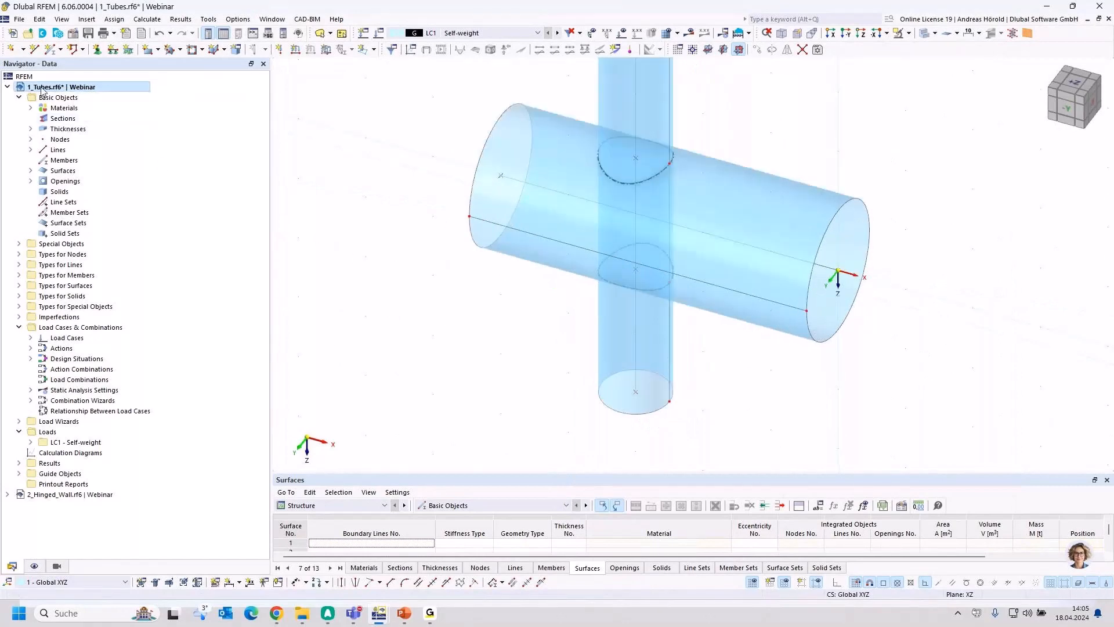
click(31, 170)
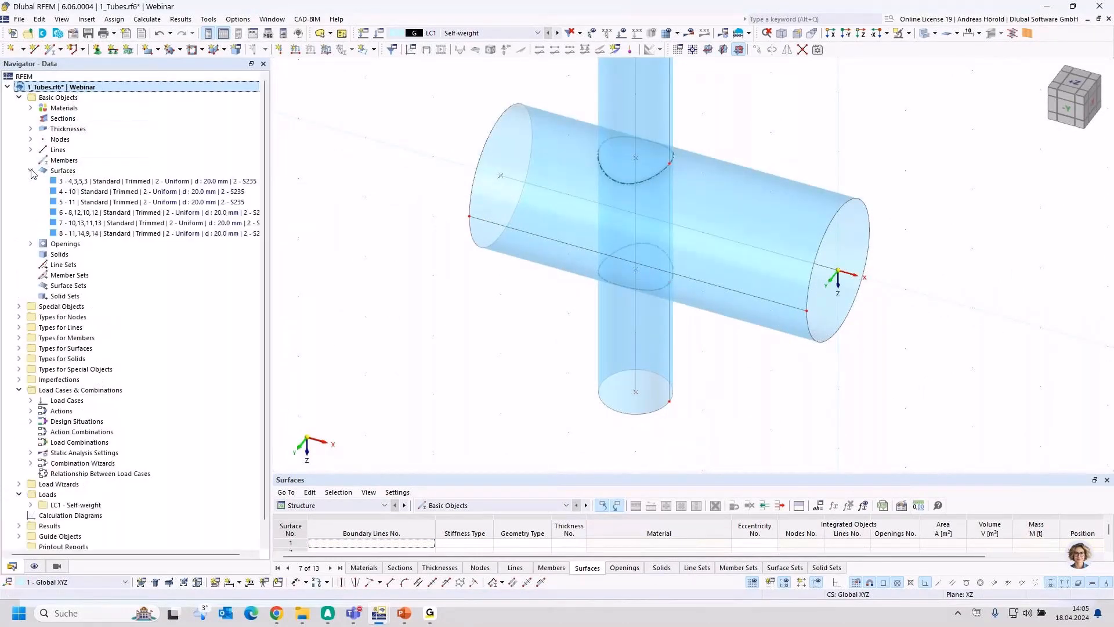
click(136, 183)
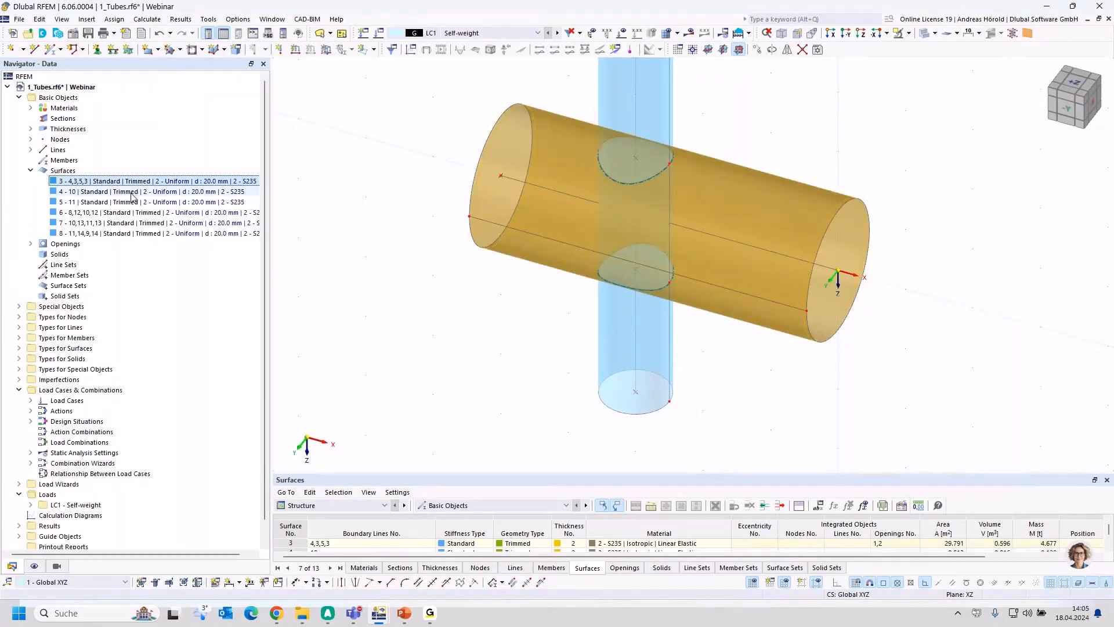
click(126, 192)
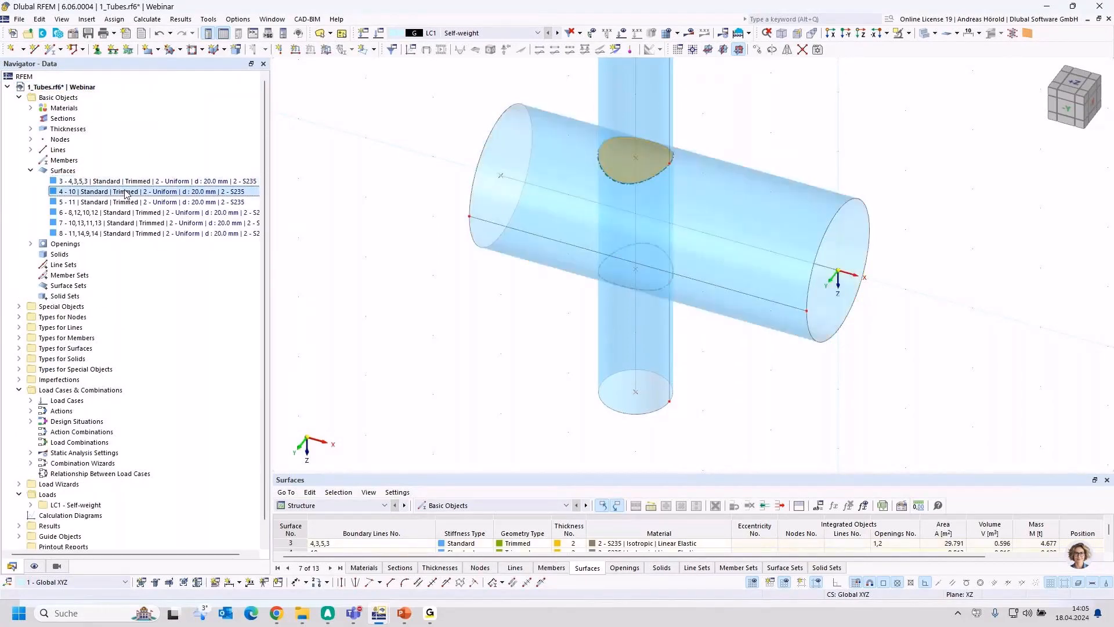
click(127, 204)
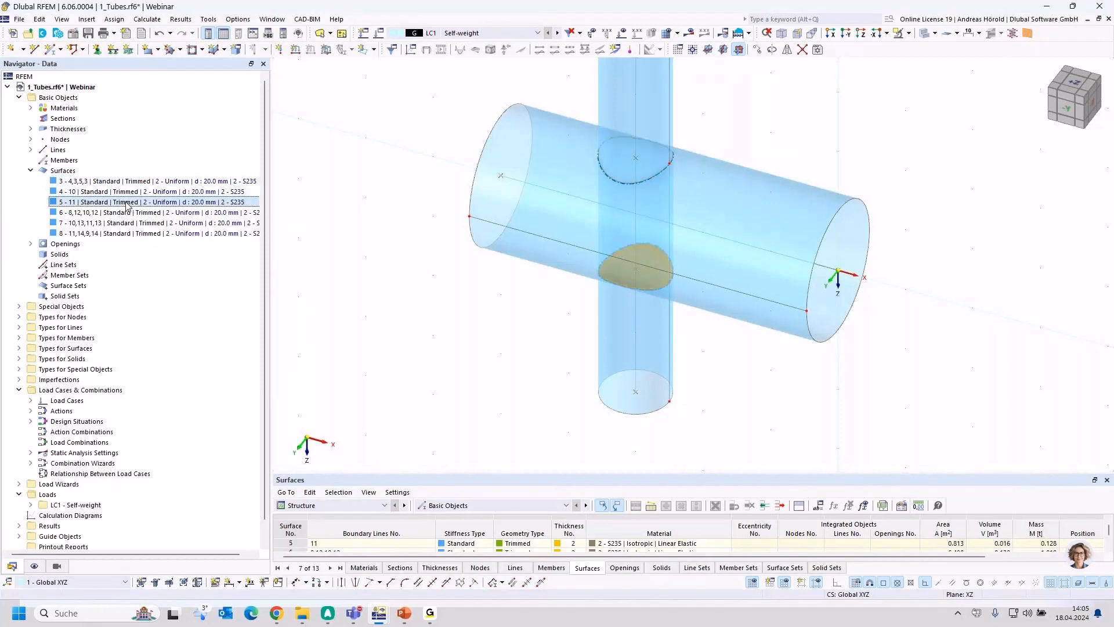
click(120, 208)
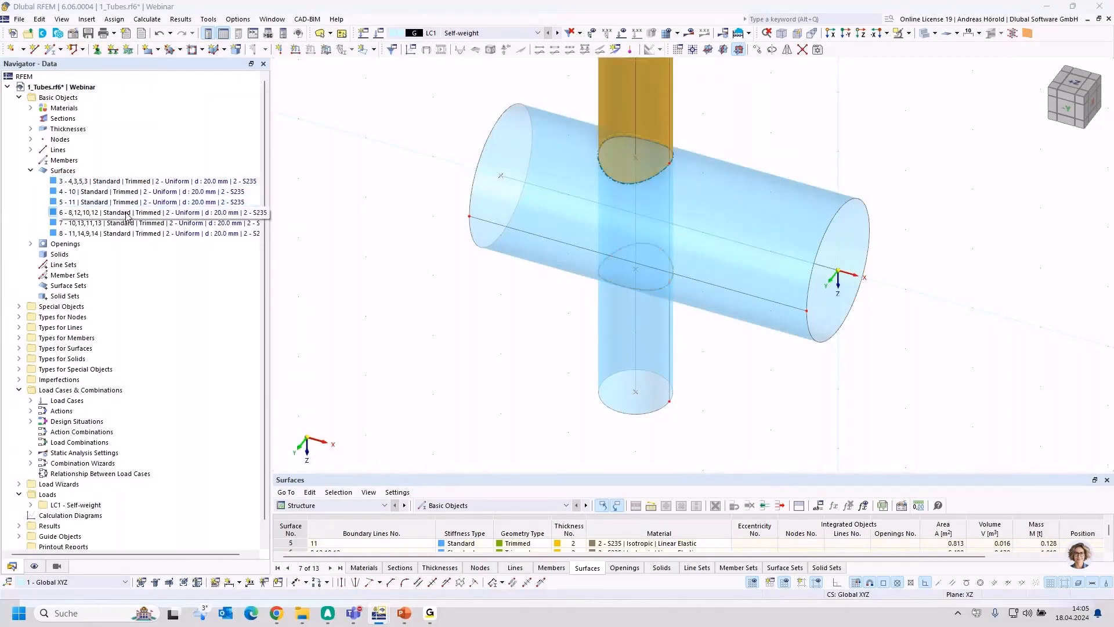
Step: Delete surfaces 4 and 5, the cut-out patches of the horizontal tube inside the vertical tube
click(123, 193)
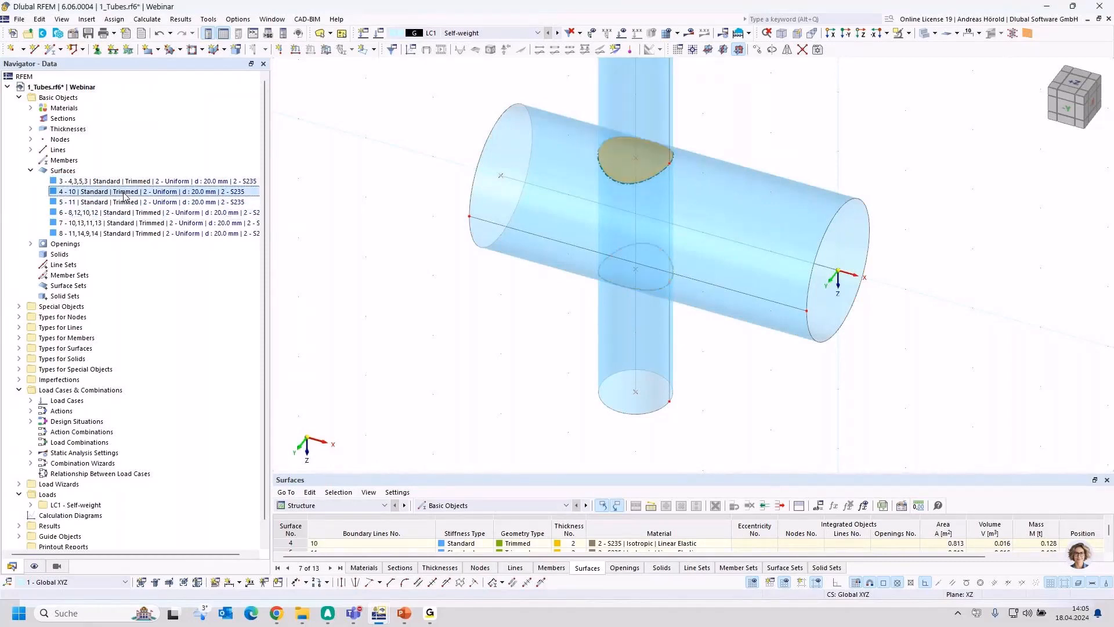
ctrl+click(119, 203)
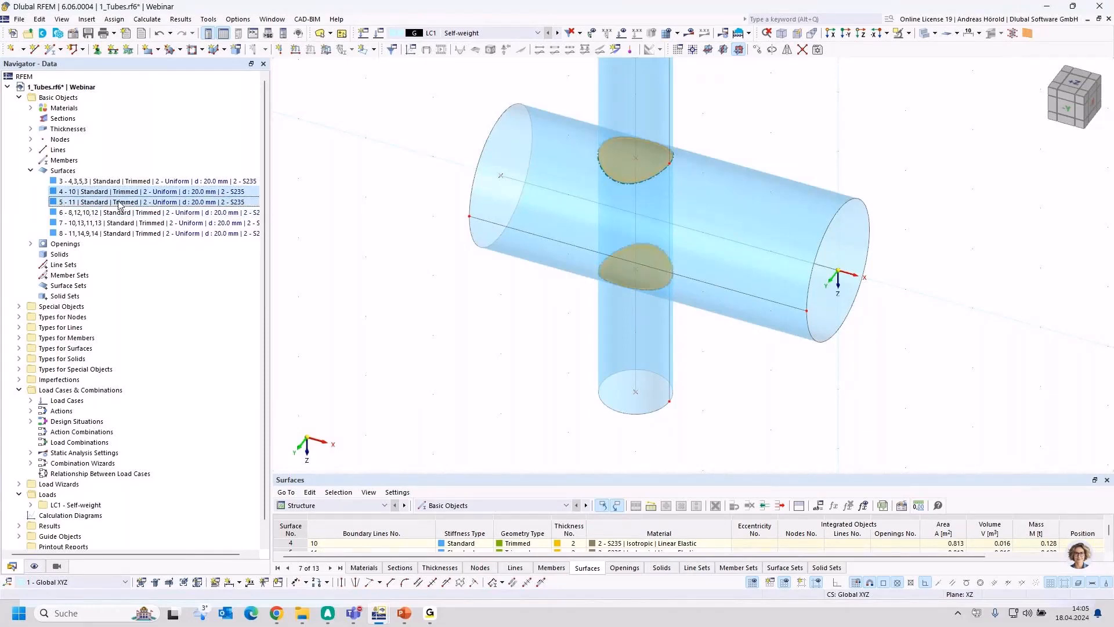
key(Delete)
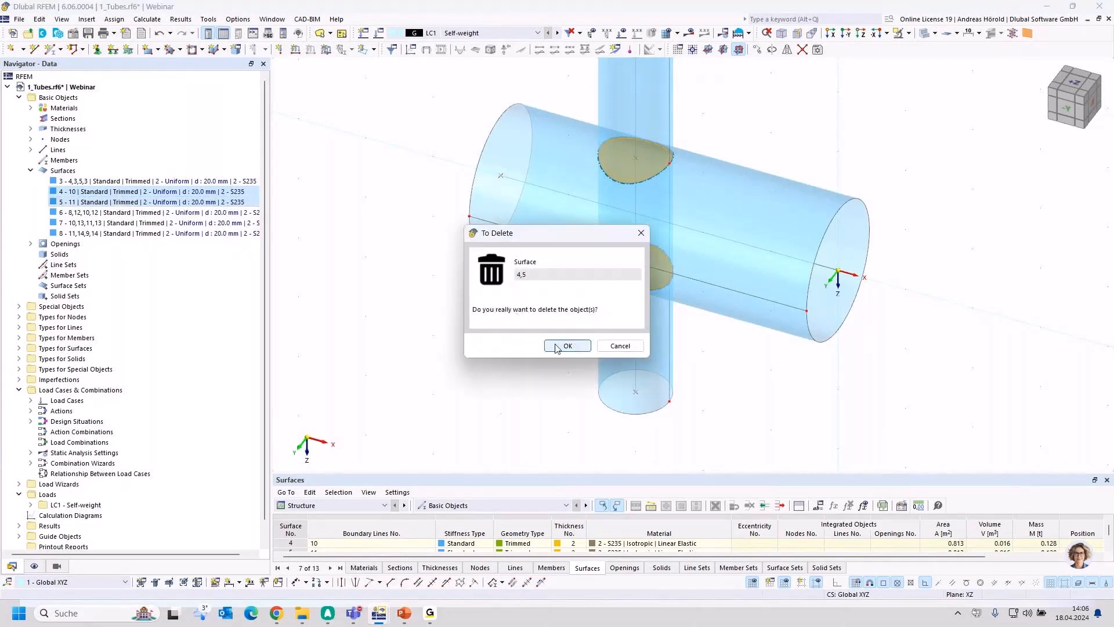
click(567, 345)
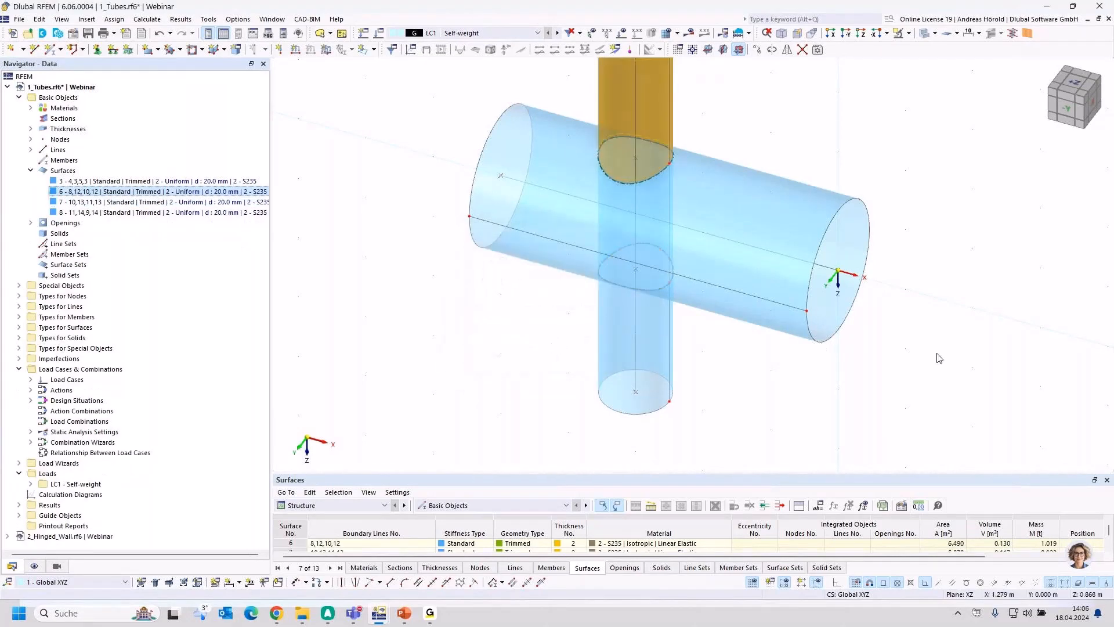
Step: Undo the deletion of the cut-out patches and the division of the tube surfaces by intersection
ctrl+middle_drag(910, 154, 924, 281)
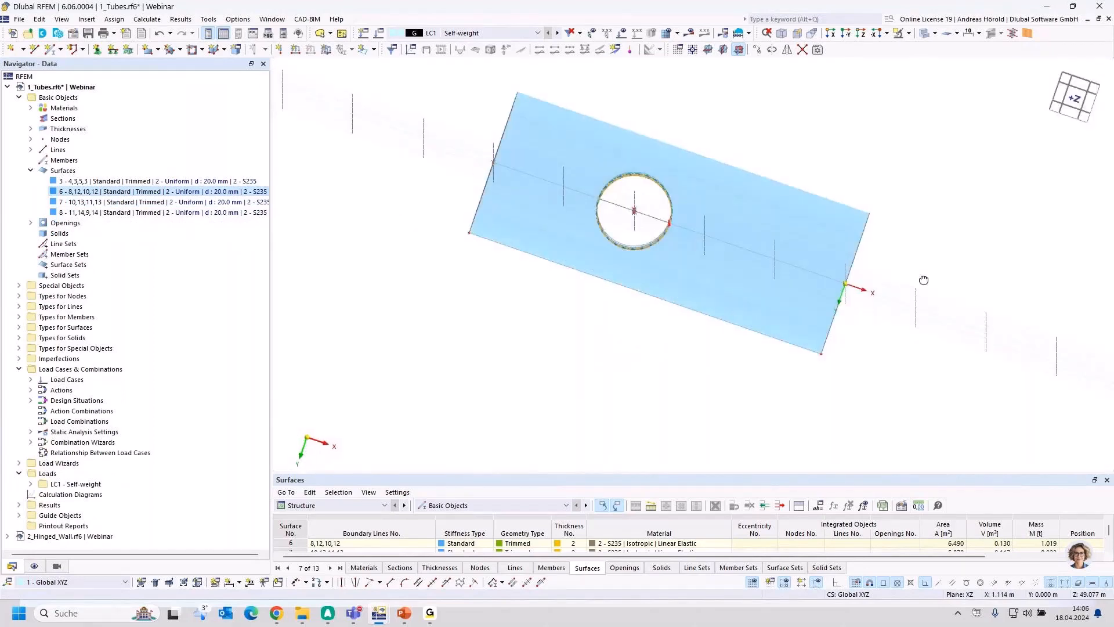
ctrl+middle_drag(637, 374, 736, 251)
middle_drag(560, 345, 698, 365)
scroll(693, 406, down, 1)
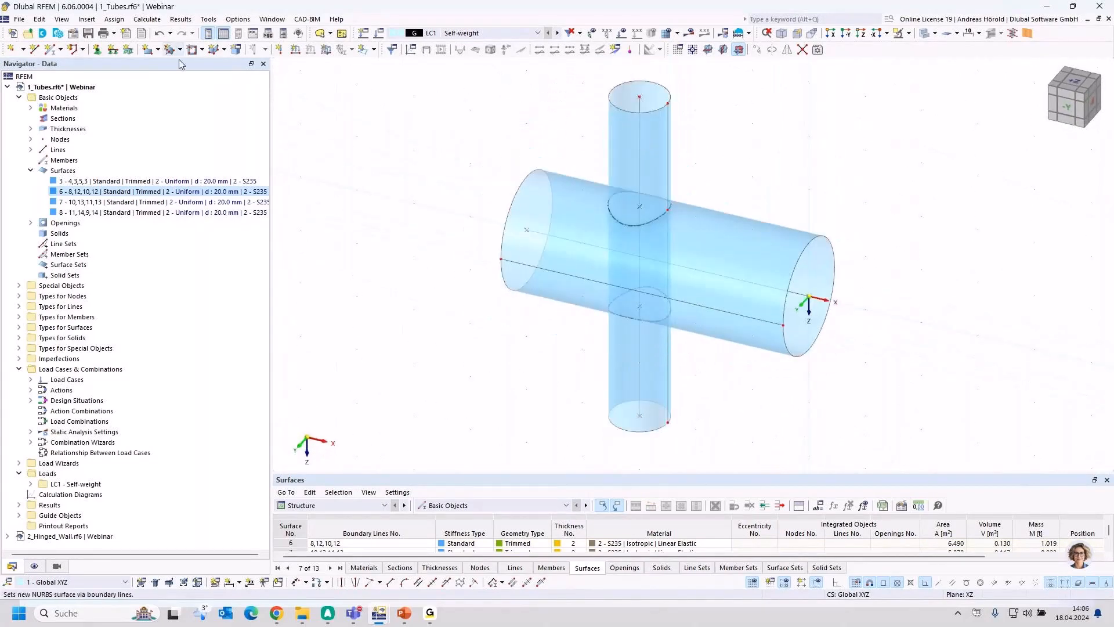
click(159, 34)
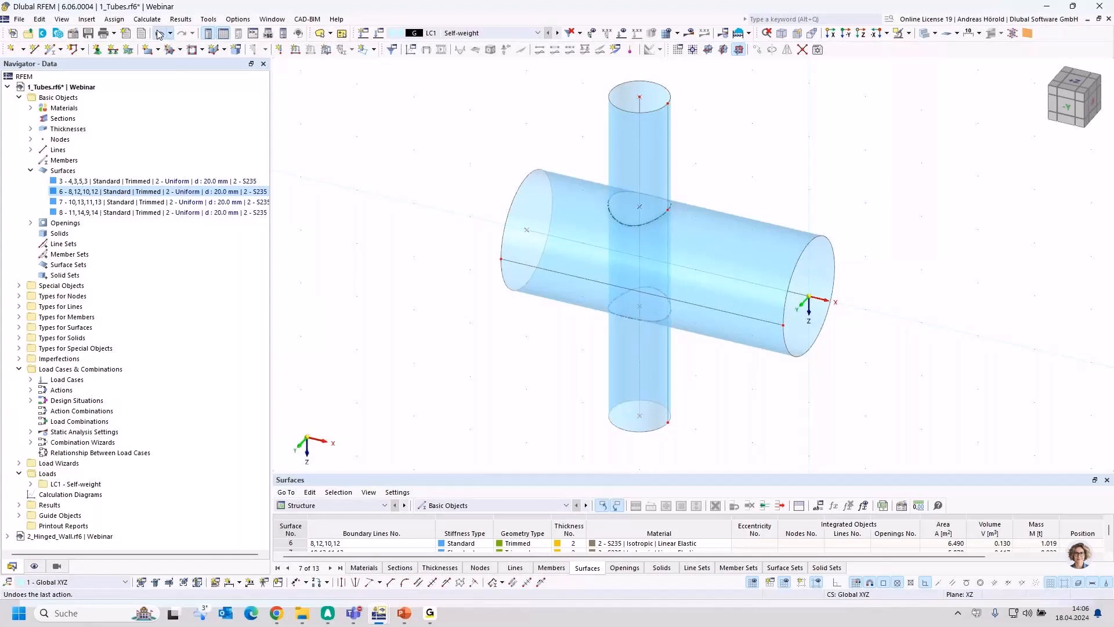
click(159, 33)
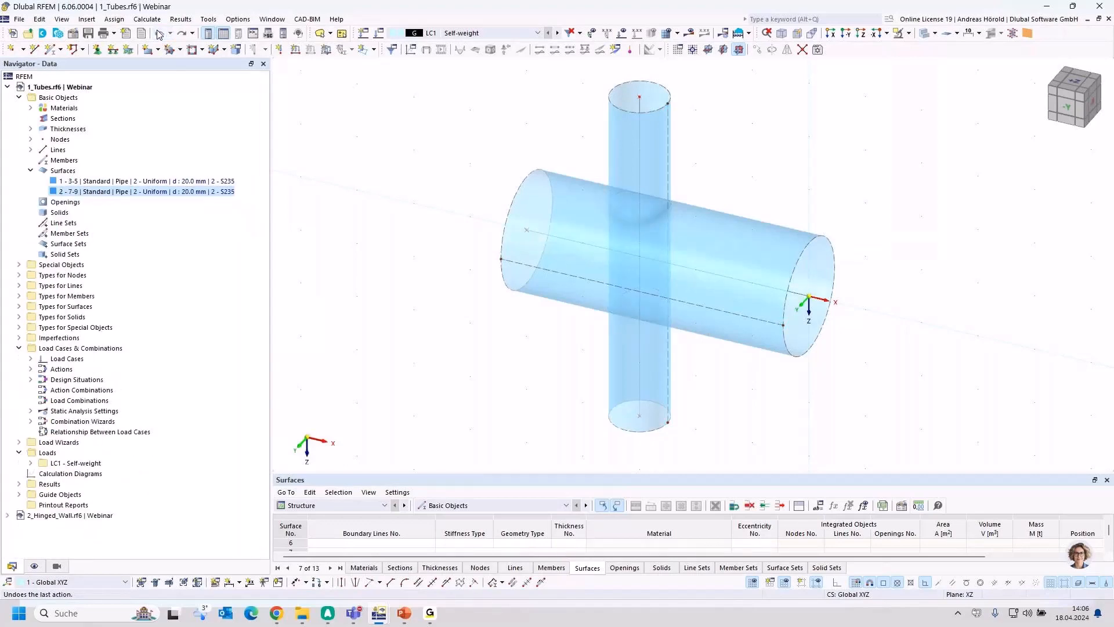
Step: Select both intersecting tubes completely and divide their surfaces by intersection with creation of openings
drag(463, 454, 901, 68)
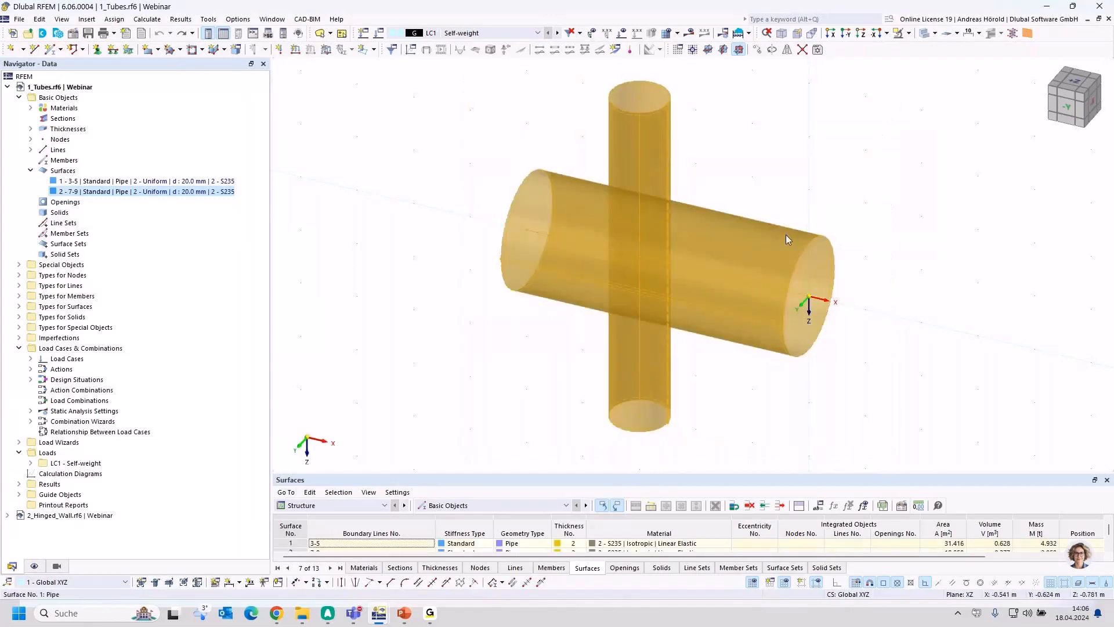
right_click(725, 246)
mouse_move(820, 301)
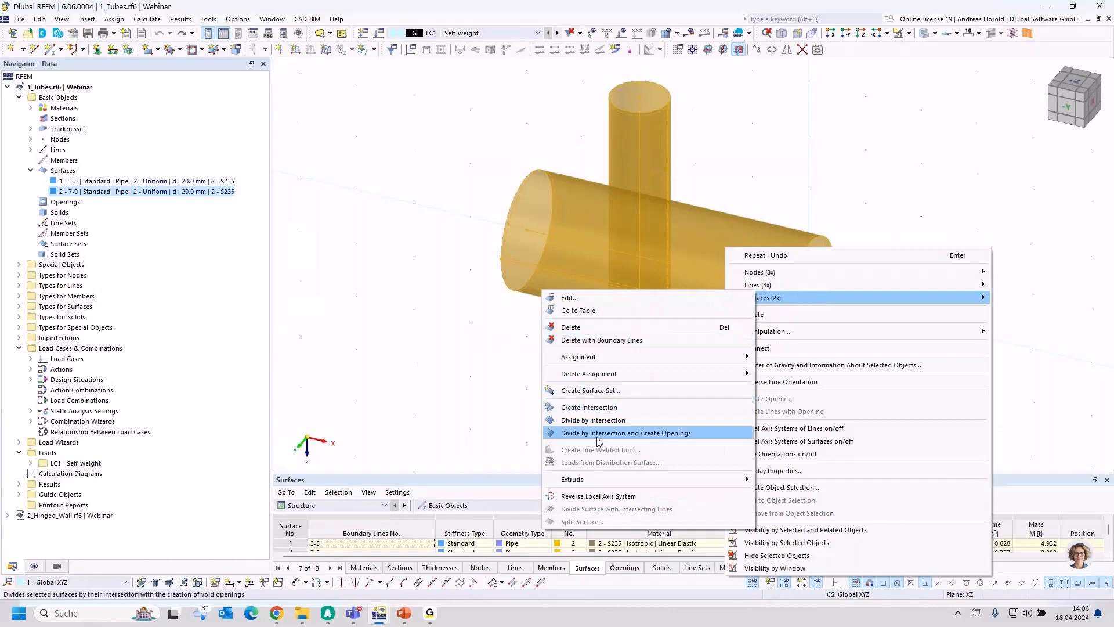
click(684, 434)
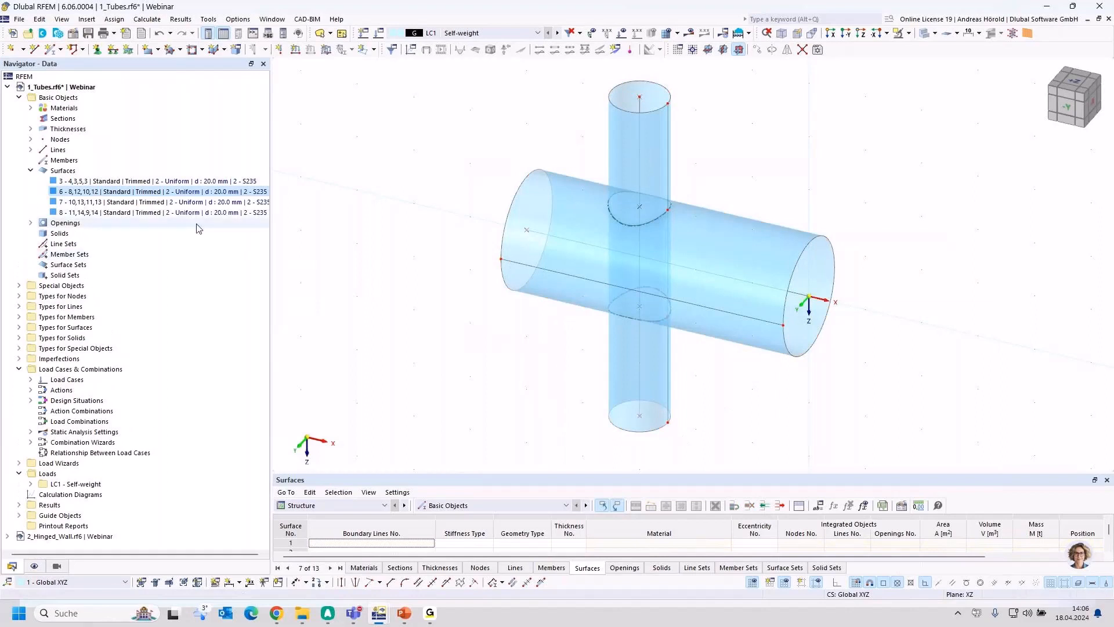
Step: Identify and delete surface 7, the vertical tube's section inside the horizontal tube, and clear the selection
click(112, 182)
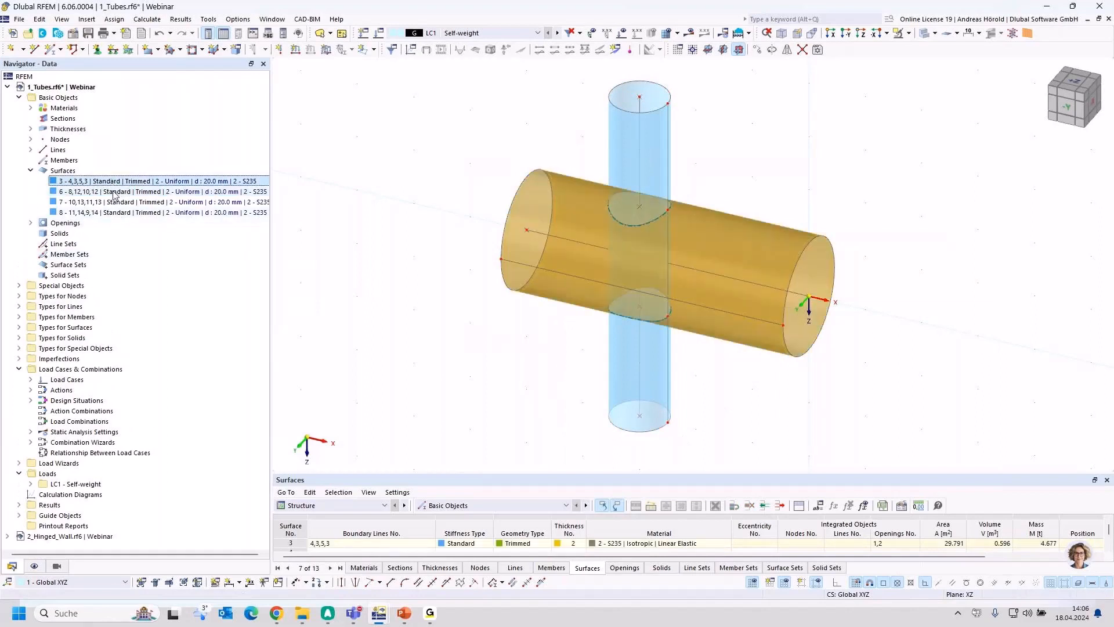
click(115, 191)
click(115, 203)
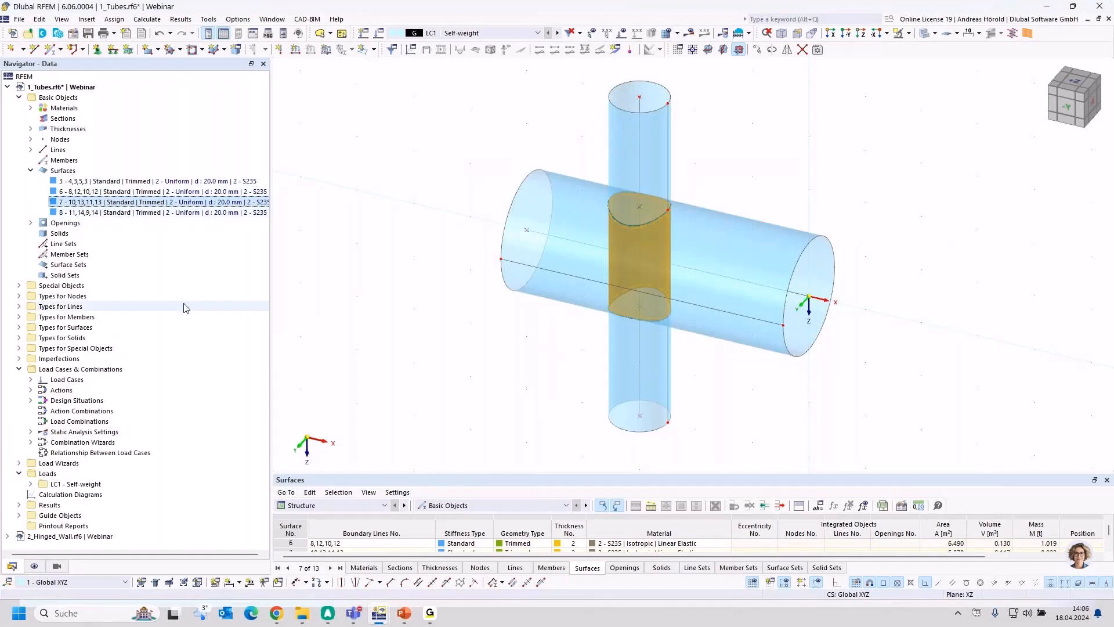
key(Delete)
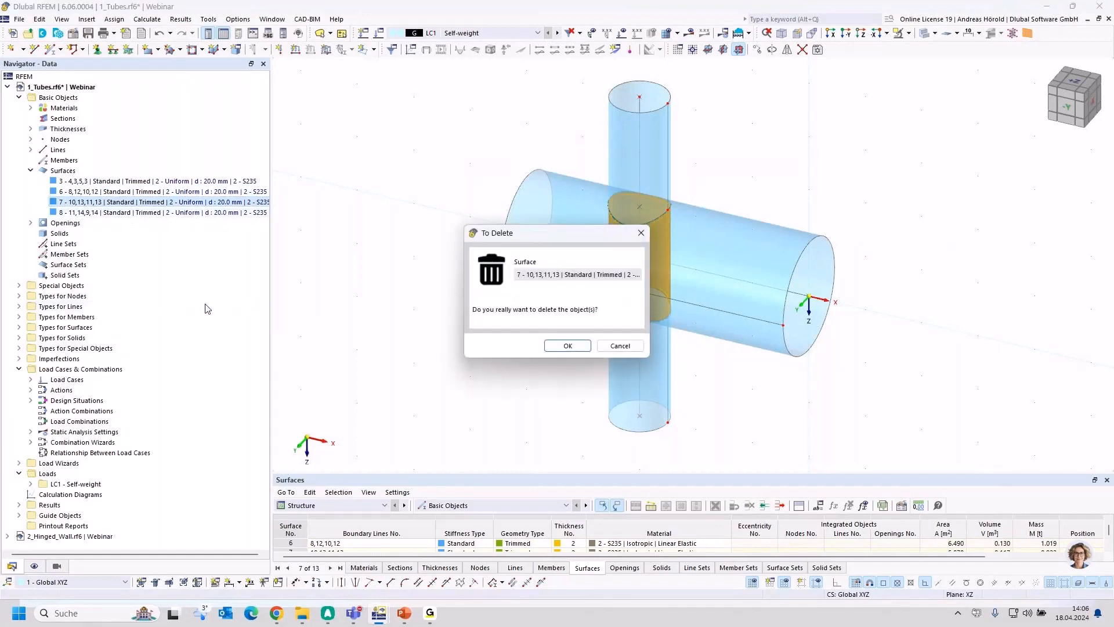
click(568, 346)
ctrl+middle_drag(945, 323, 897, 331)
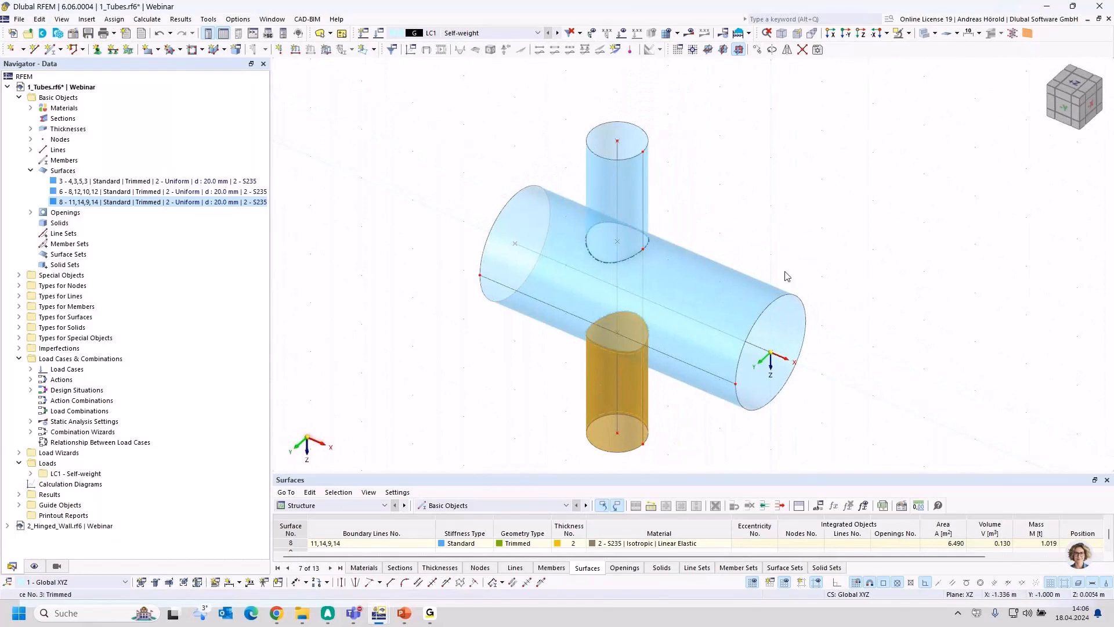
click(815, 222)
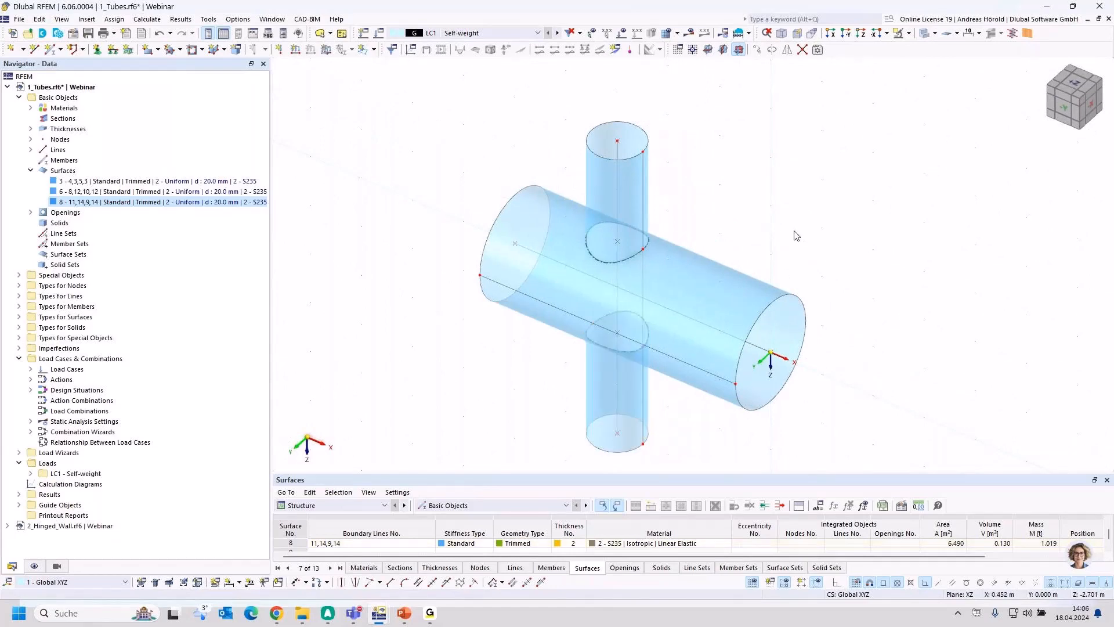
Step: Generate the finite element mesh and show it on the connected tubes
click(668, 33)
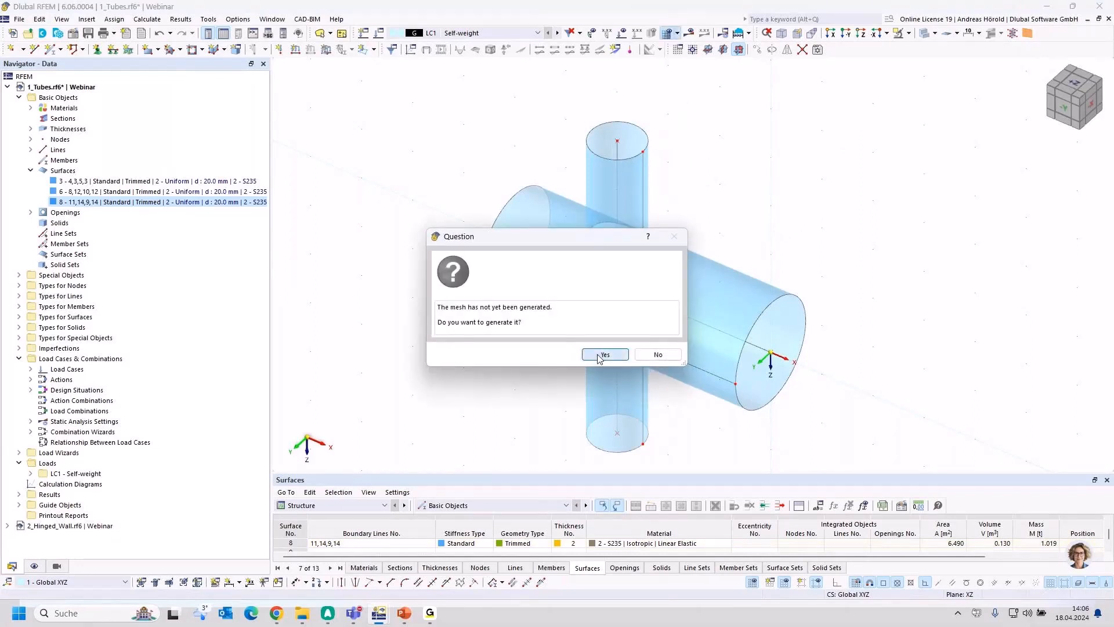
click(595, 358)
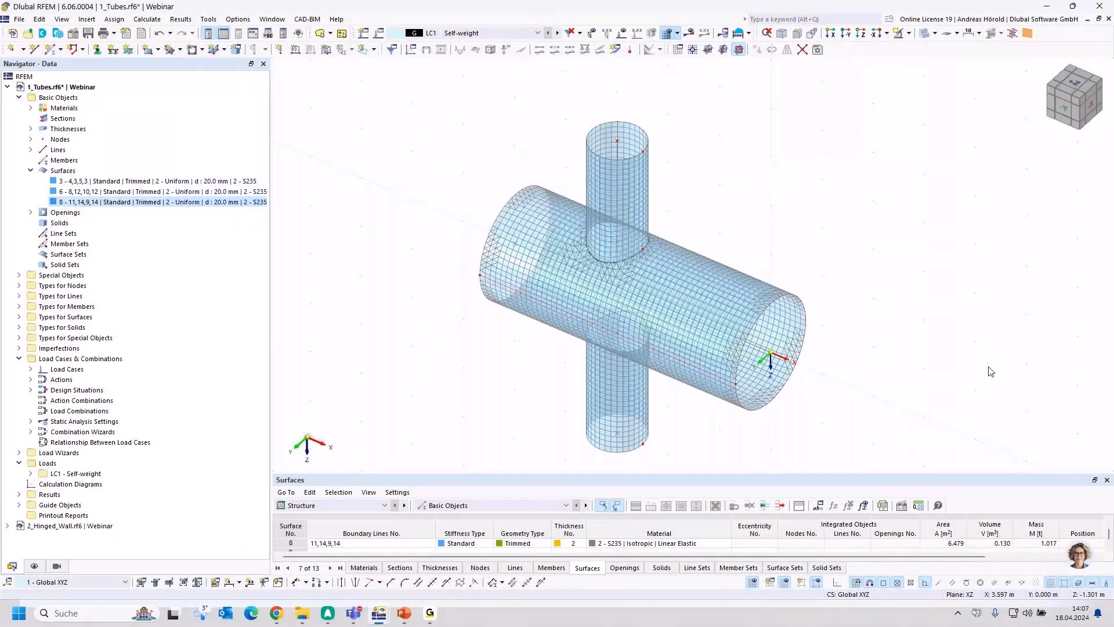
ctrl+middle_drag(991, 371, 833, 296)
Step: Collapse the 1_Tubes.rf6 model data and activate the 2_Hinged_Wall.rf6 model with the whole wall in view
click(8, 87)
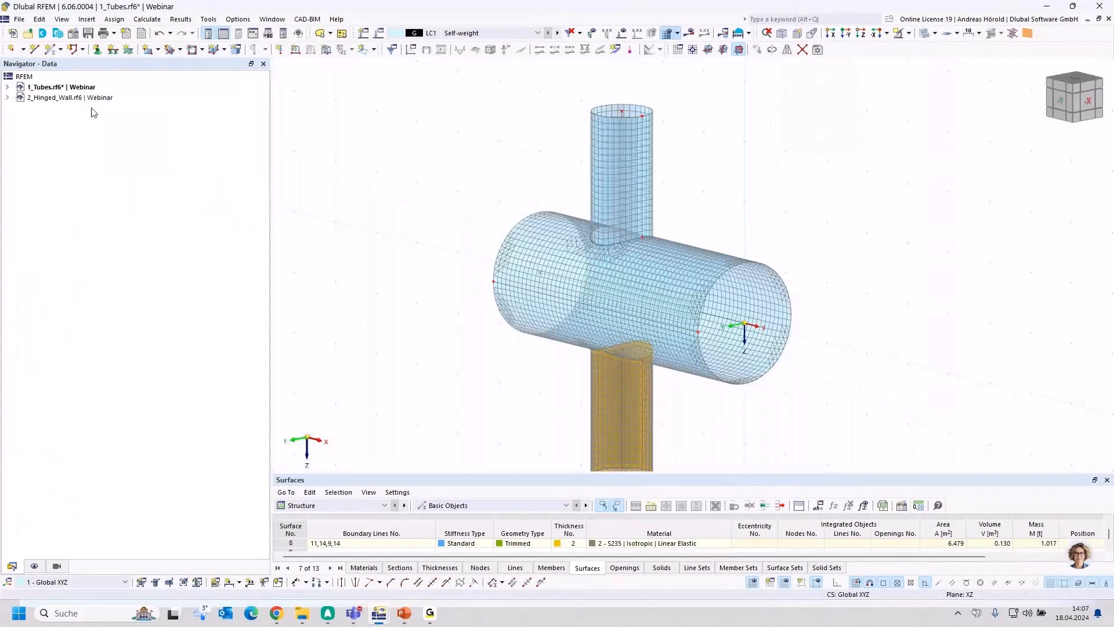
double_click(69, 97)
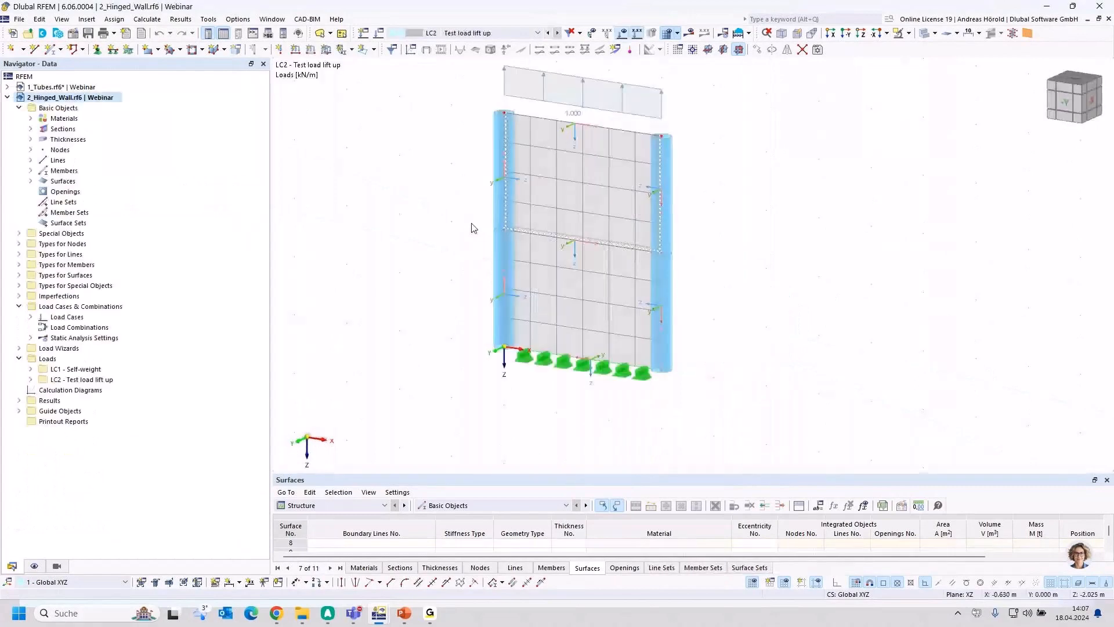
middle_drag(472, 228, 469, 282)
scroll(469, 282, up, 1)
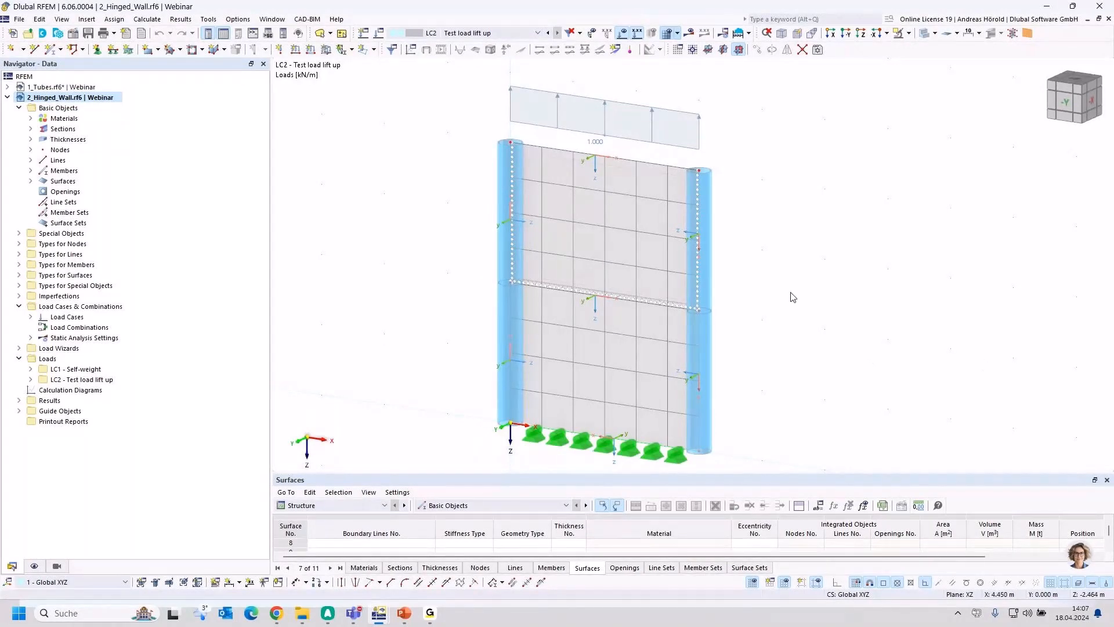
middle_drag(663, 351, 656, 334)
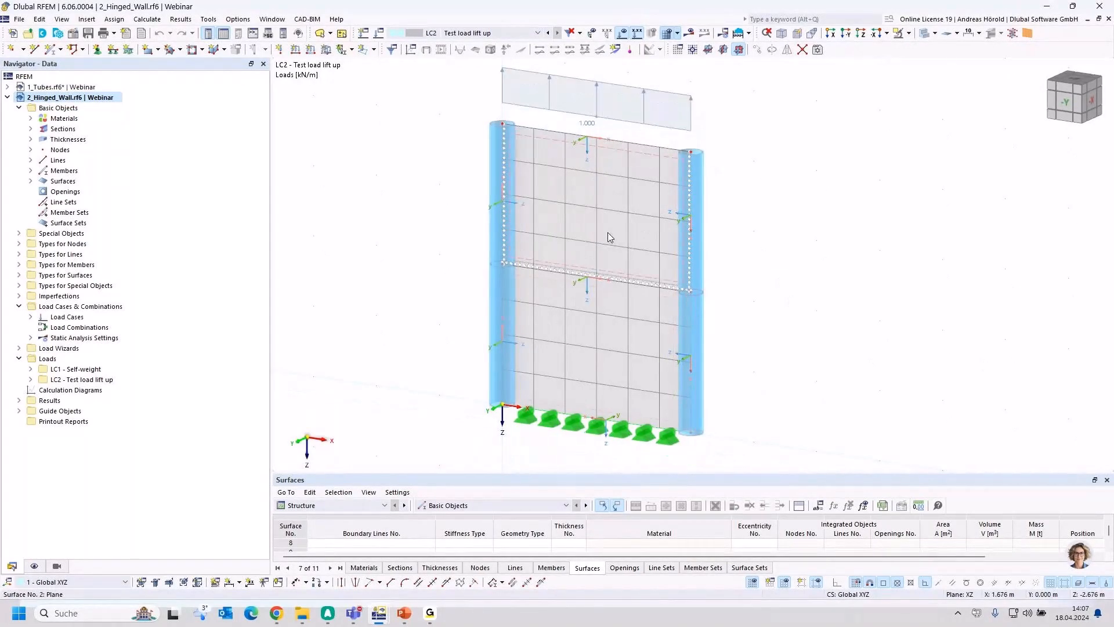
Step: Select the upper wall surface, calculate load case LC2 Test load lift up and show its global deformations
click(634, 262)
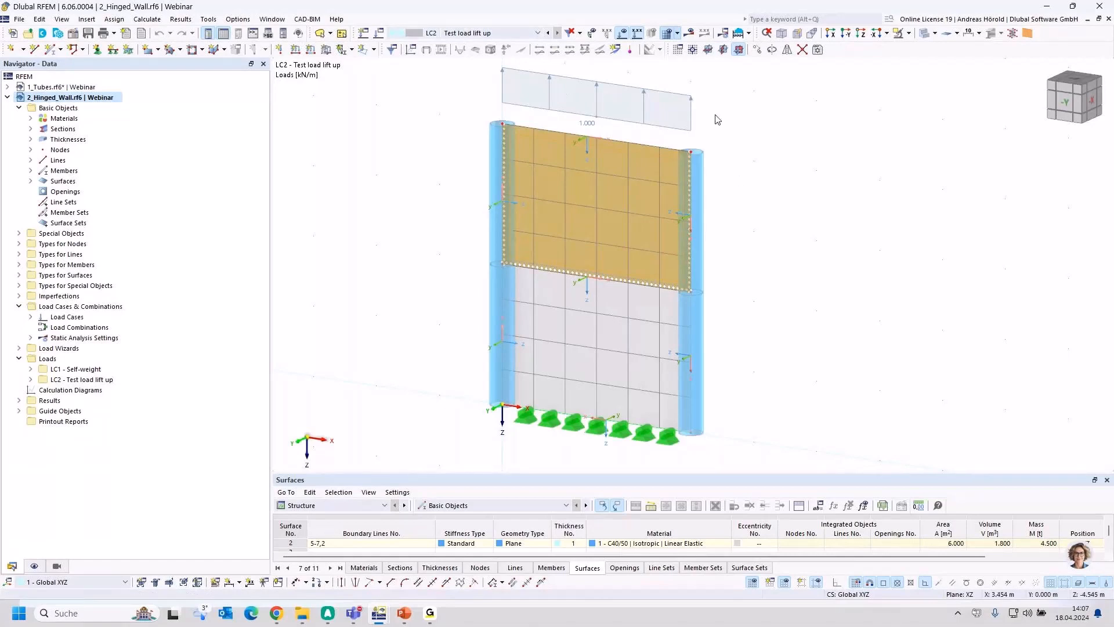
click(690, 35)
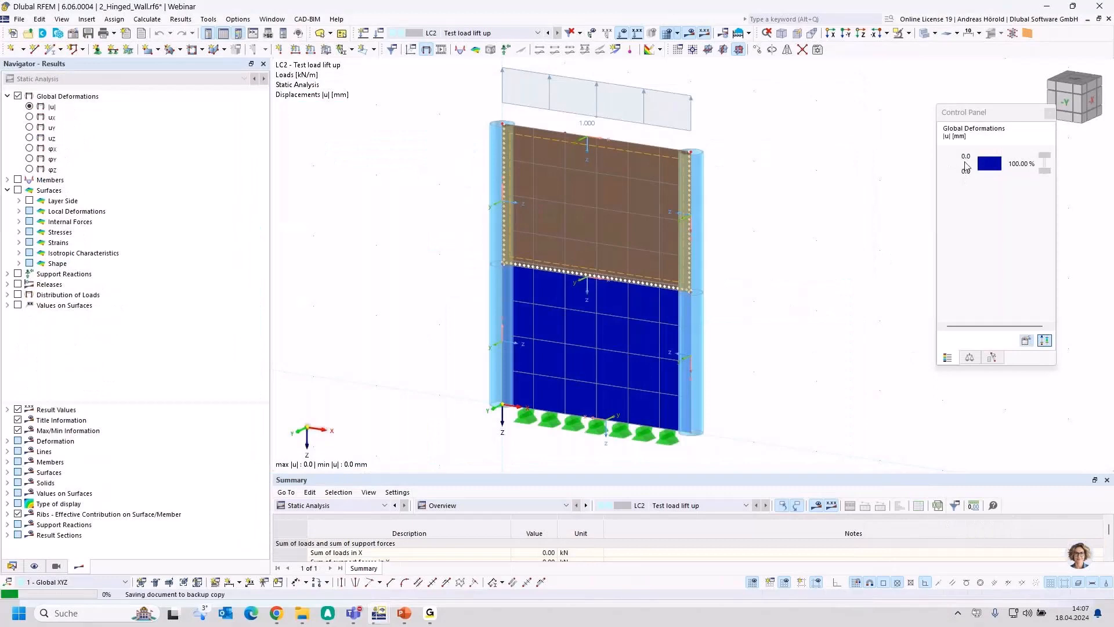
click(747, 237)
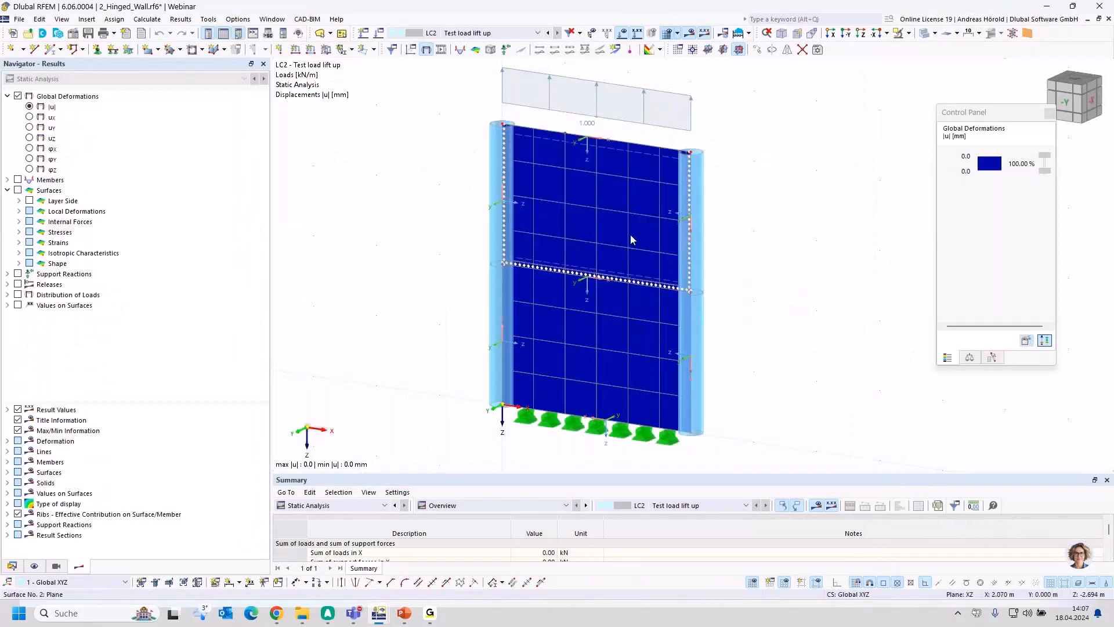
Step: Check the hinge conditions of the line hinge between the upper and lower wall surfaces
scroll(632, 270, up, 5)
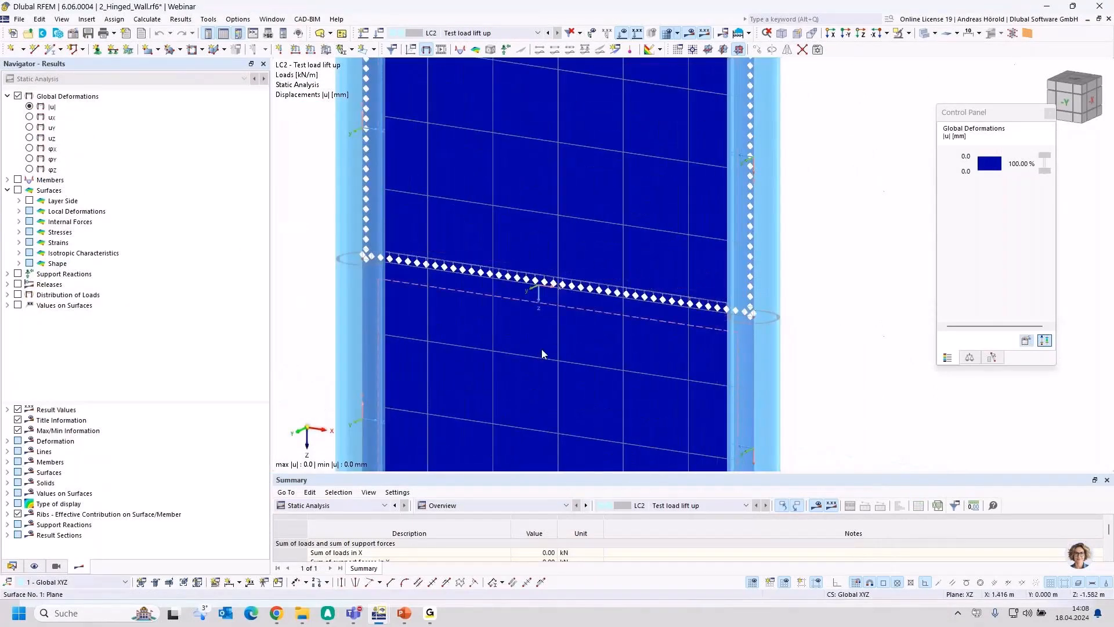
double_click(602, 293)
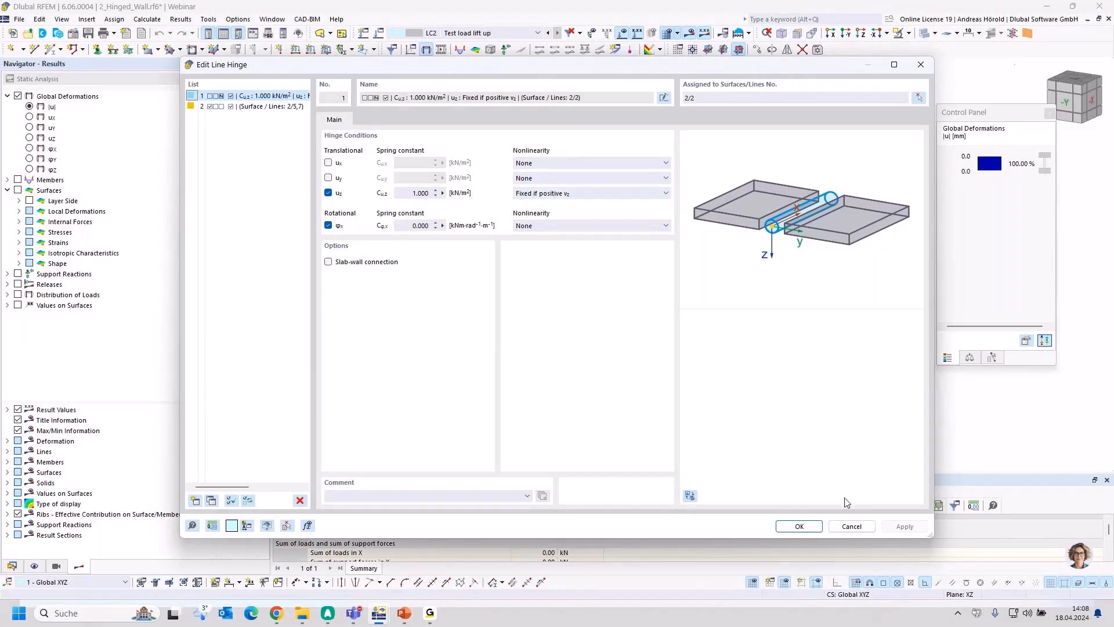
click(851, 526)
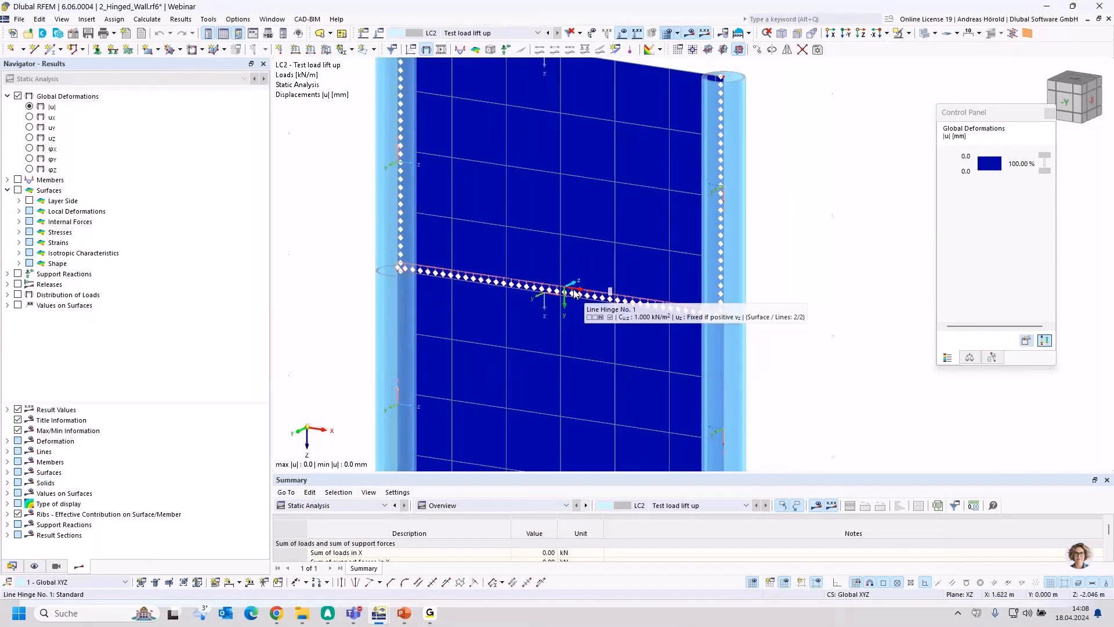
Step: Select the horizontal line hinge and turn on the display of the line hinge axis systems x, y, z
click(575, 296)
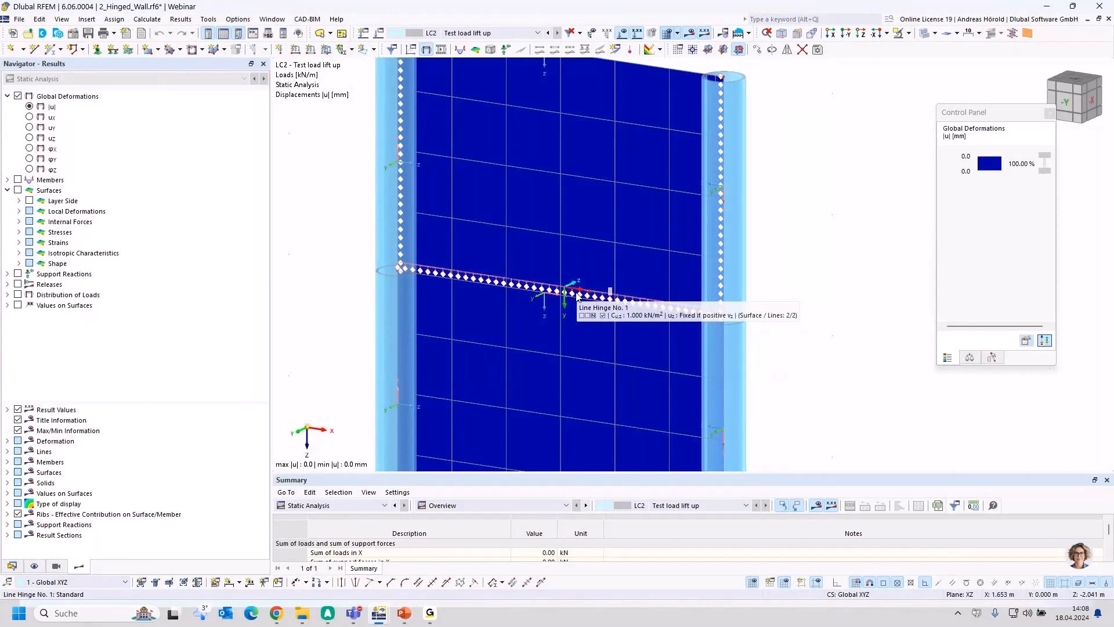
click(36, 564)
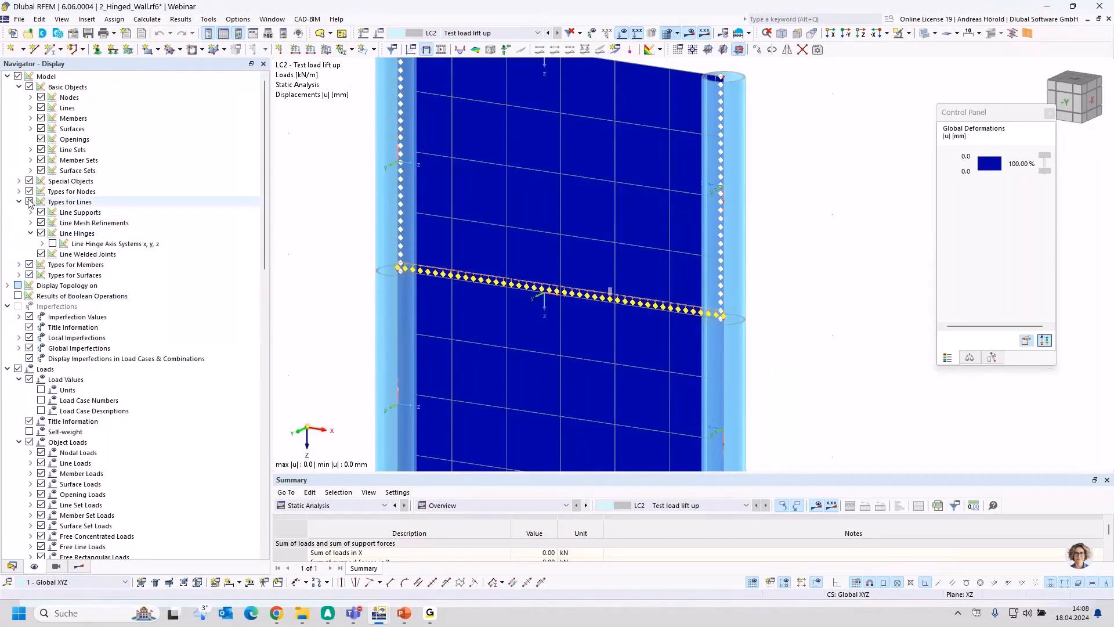
click(53, 244)
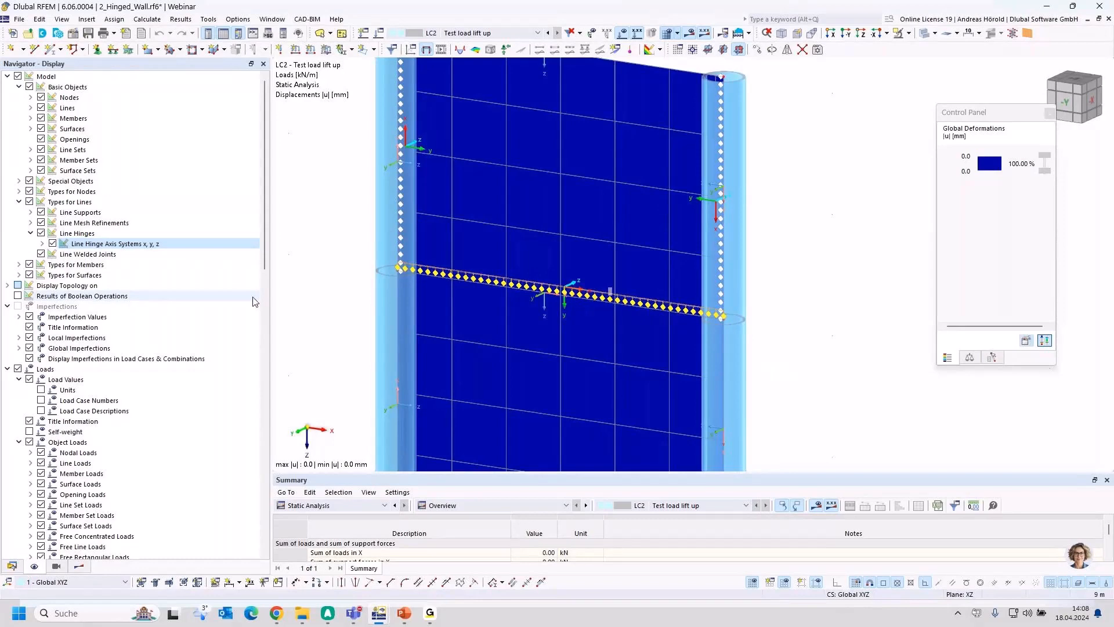
scroll(567, 309, up, 3)
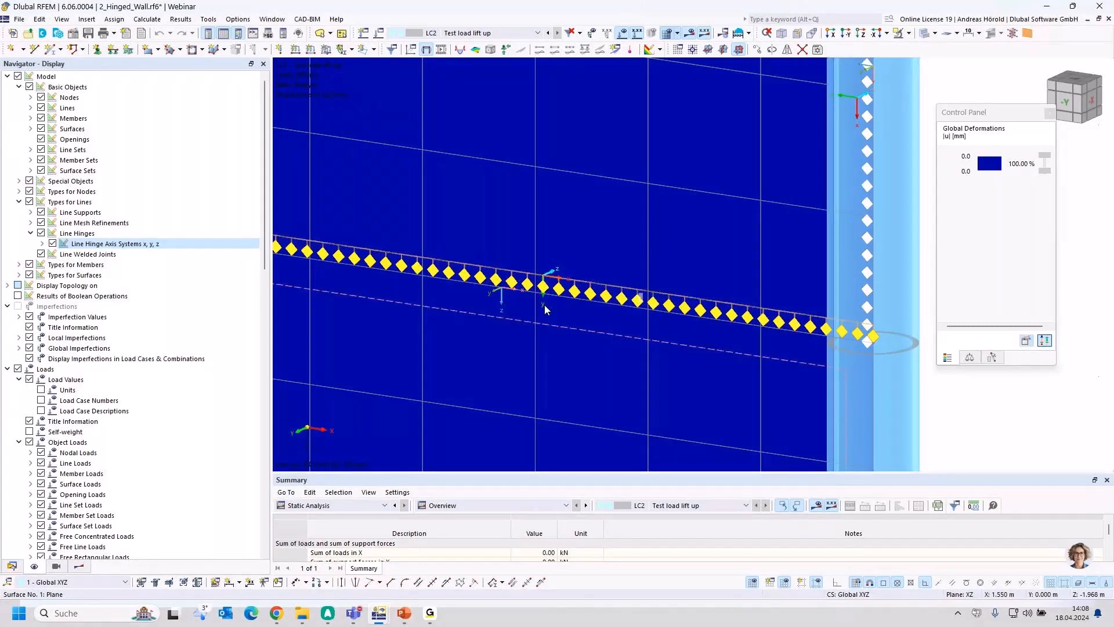
scroll(544, 304, down, 3)
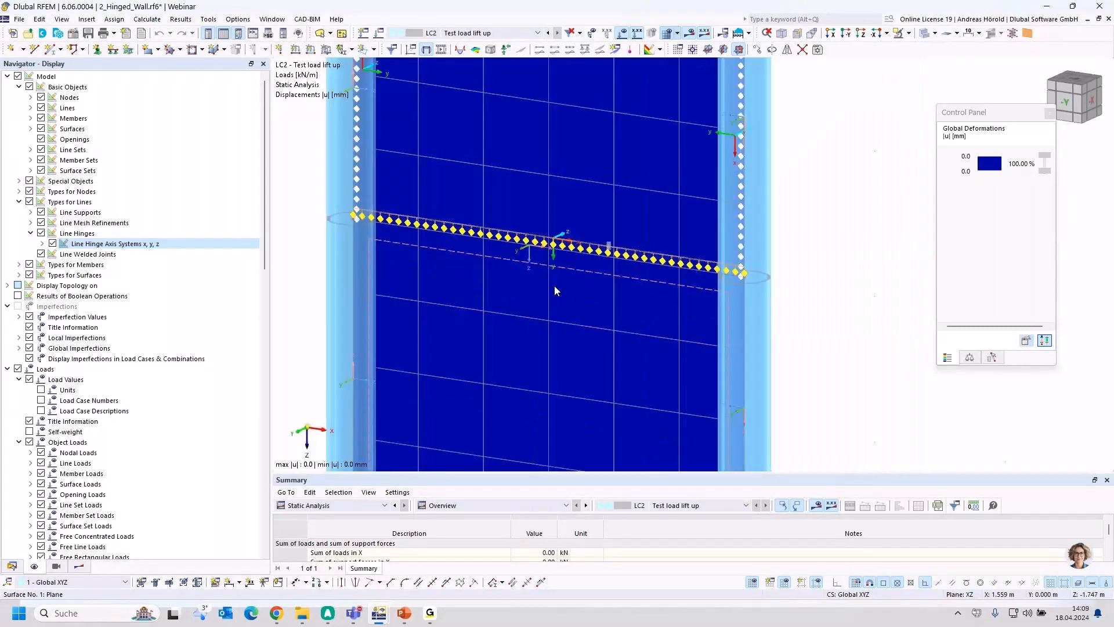
Step: Edit the horizontal line hinge, setting the uz nonlinearity to None and removing the uz release
double_click(593, 252)
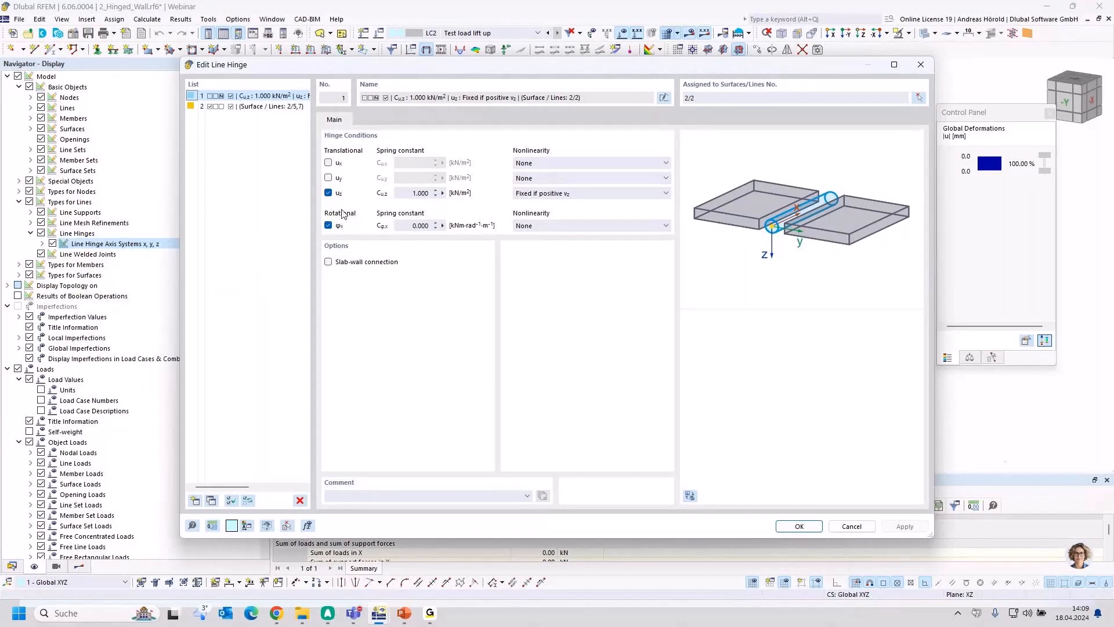
click(587, 199)
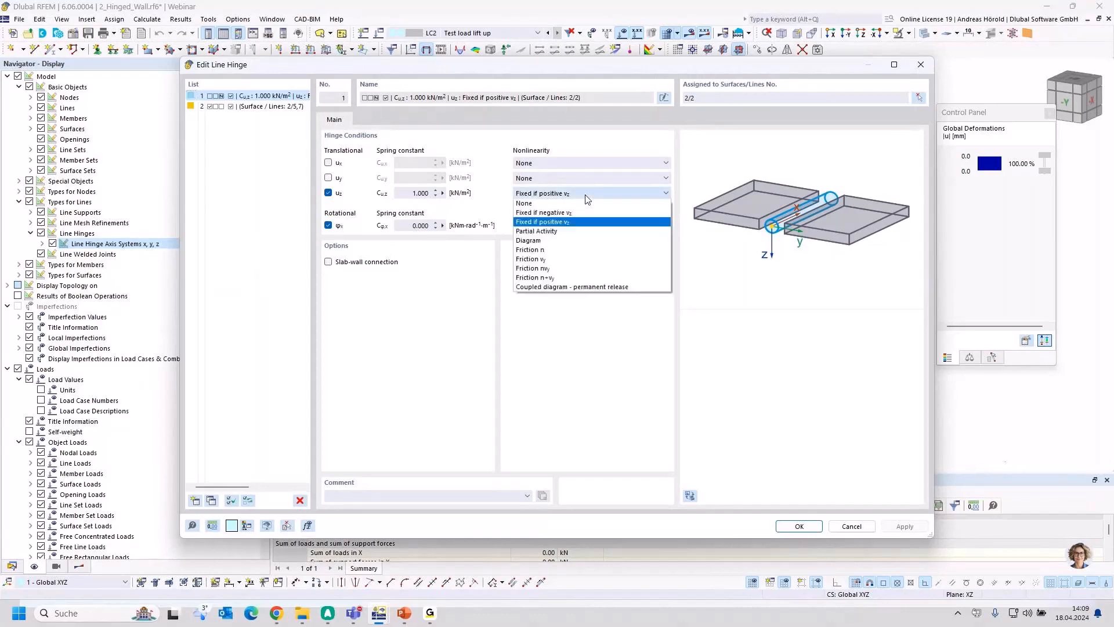
click(545, 203)
click(329, 193)
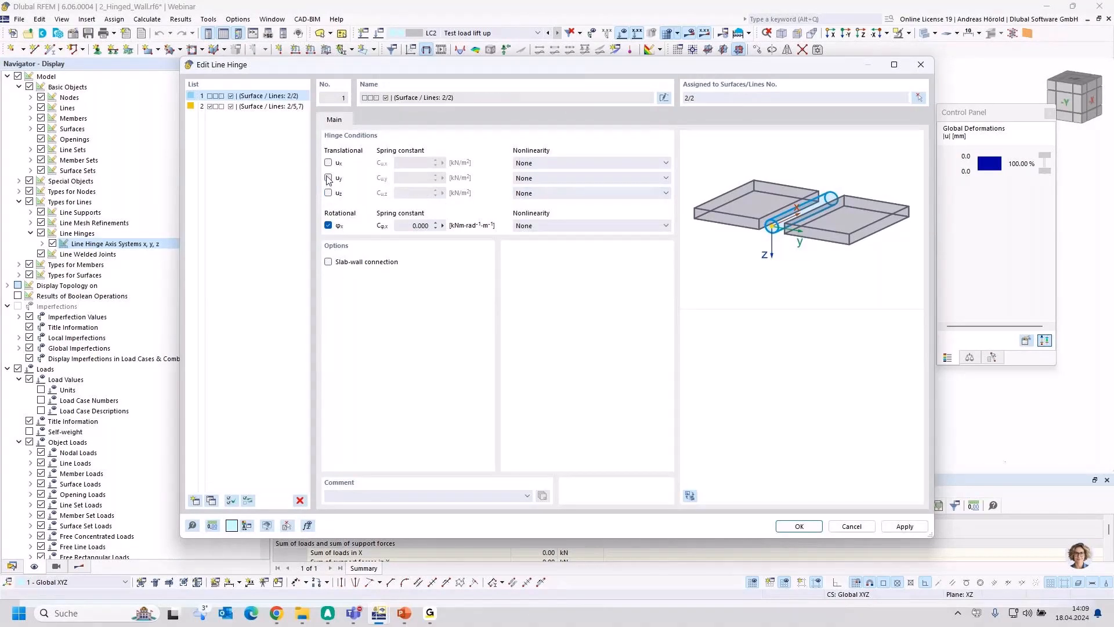
Step: Release uy in the line hinge with a spring constant of 1.000 kN/m² and nonlinearity Fixed if positive vy, and apply it
click(329, 178)
double_click(410, 179)
text(1)
click(571, 181)
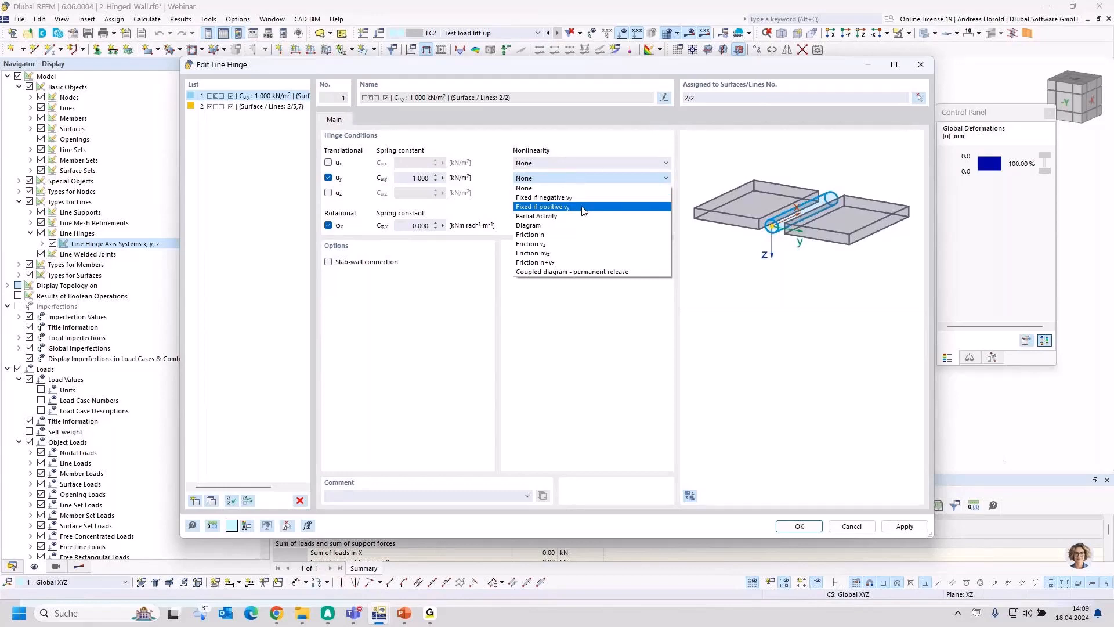
click(583, 208)
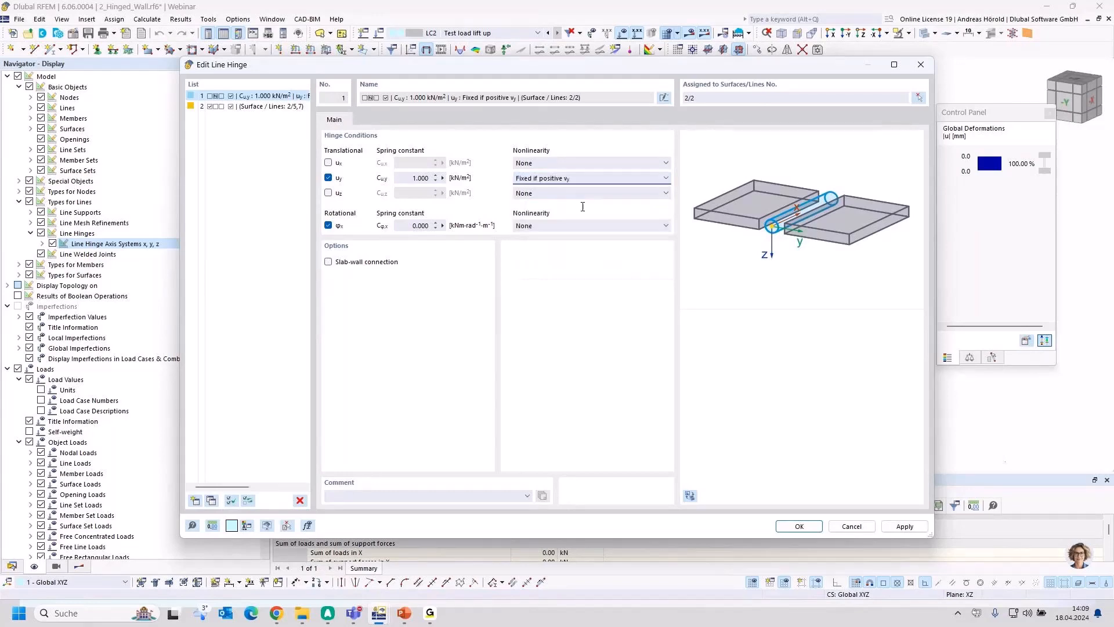
click(798, 527)
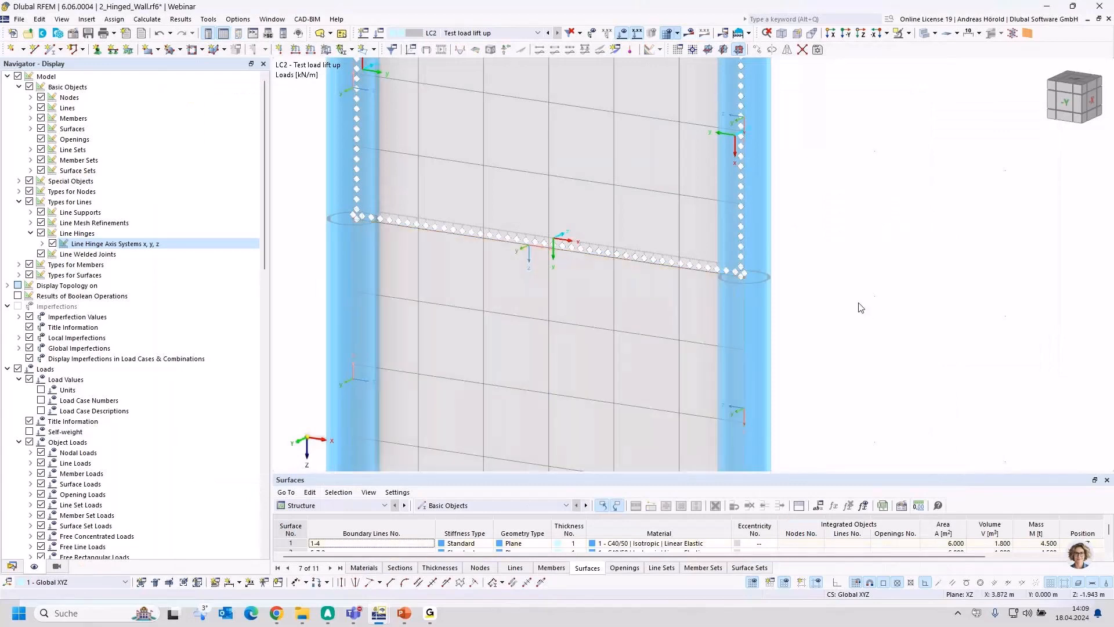
Step: Calculate load case LC2 - Test load lift up and examine the wall's global deformations at the horizontal line hinge
scroll(791, 152, down, 3)
middle_drag(791, 155, 762, 262)
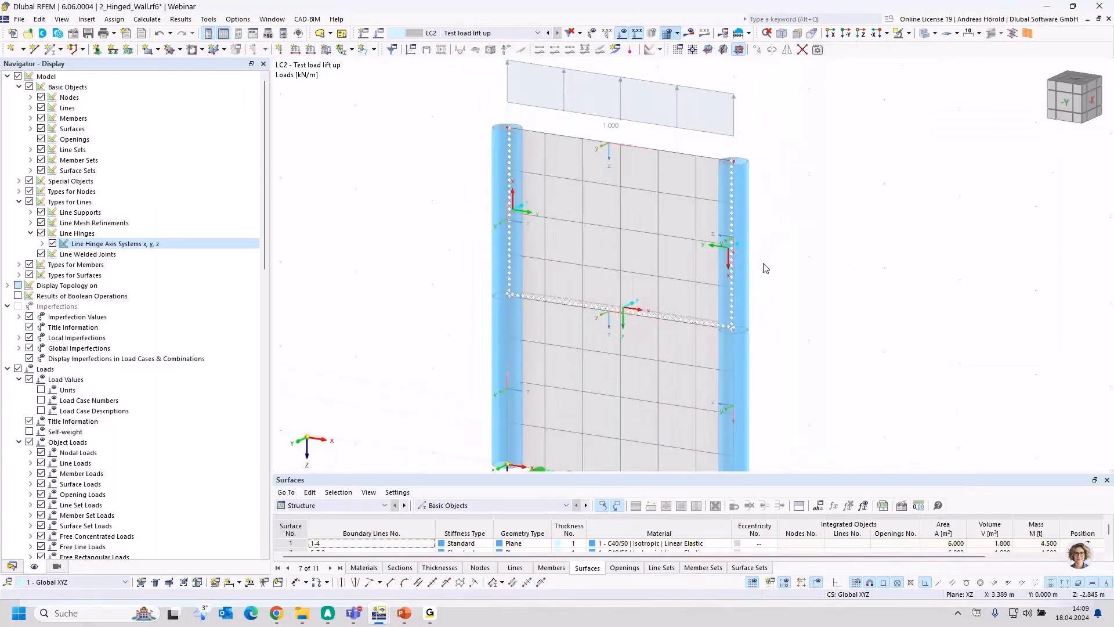
click(689, 33)
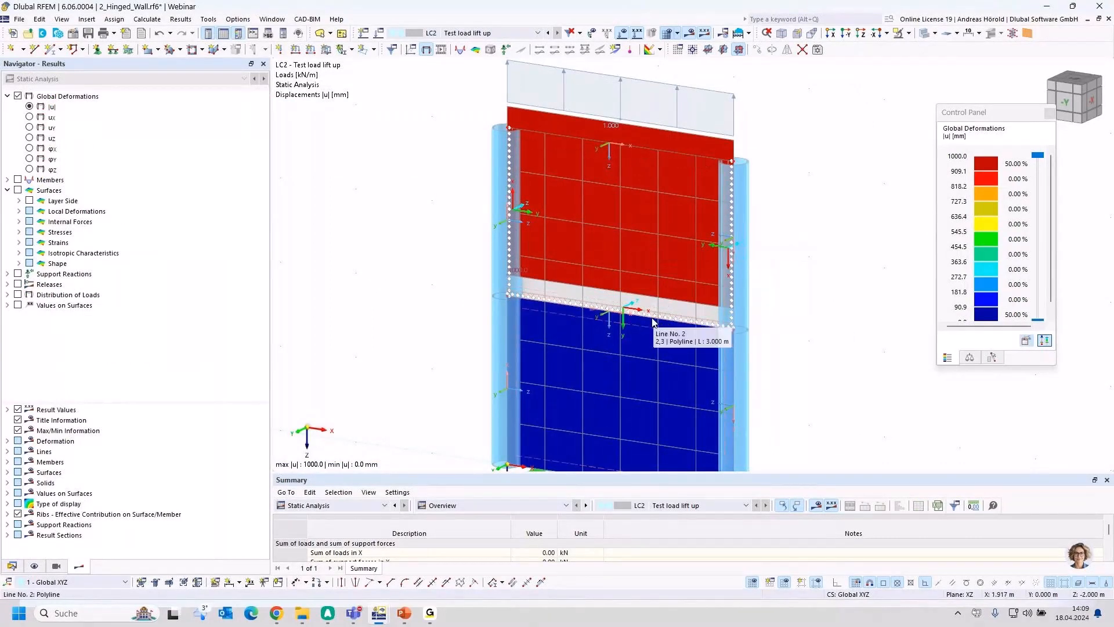
scroll(652, 318, up, 1)
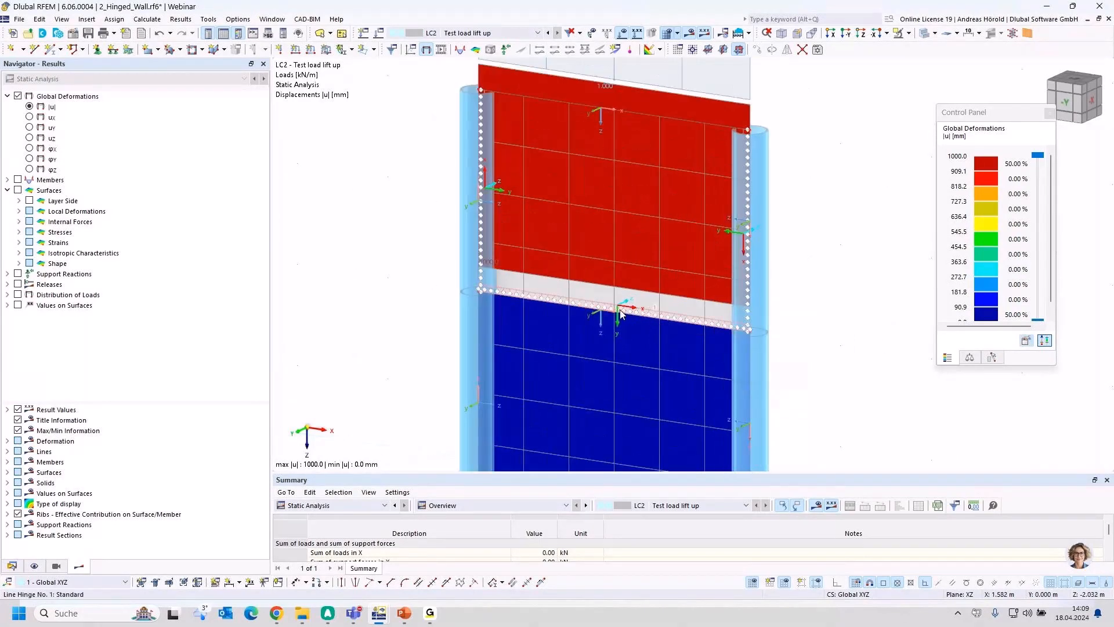
mouse_move(623, 312)
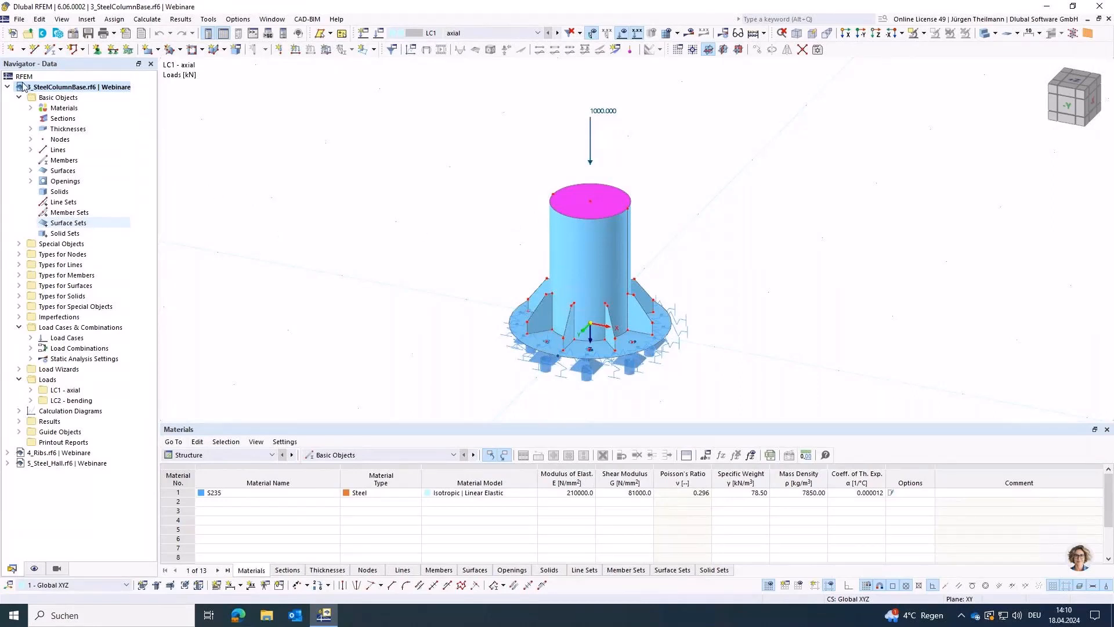
Step: Browse the block library in Dlubal Center, view the 3D frame blocks, and close it
click(43, 34)
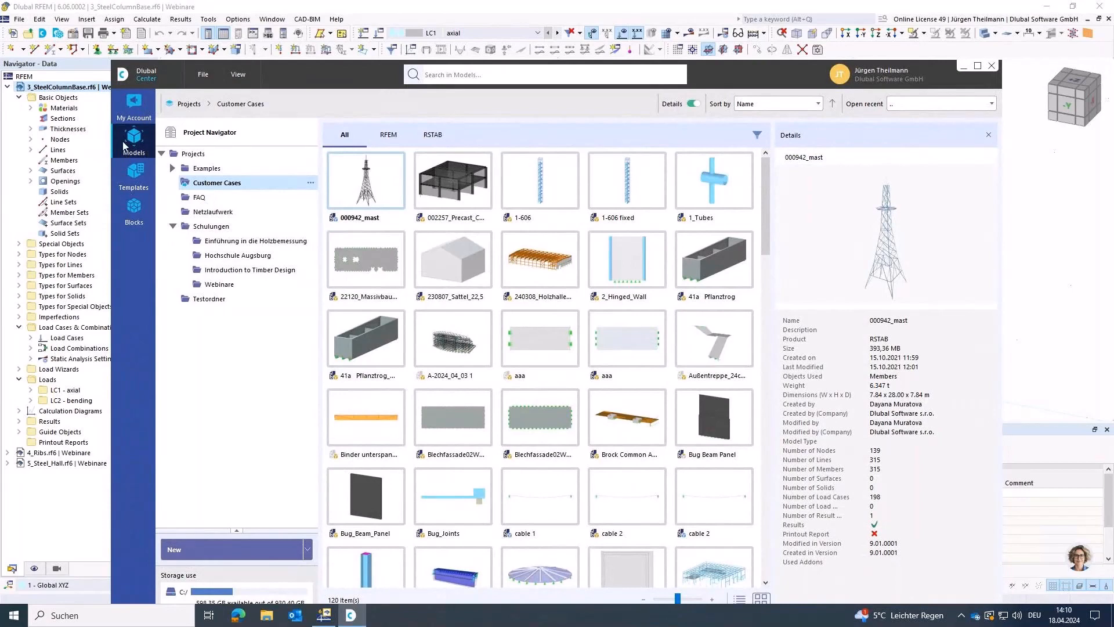
click(139, 215)
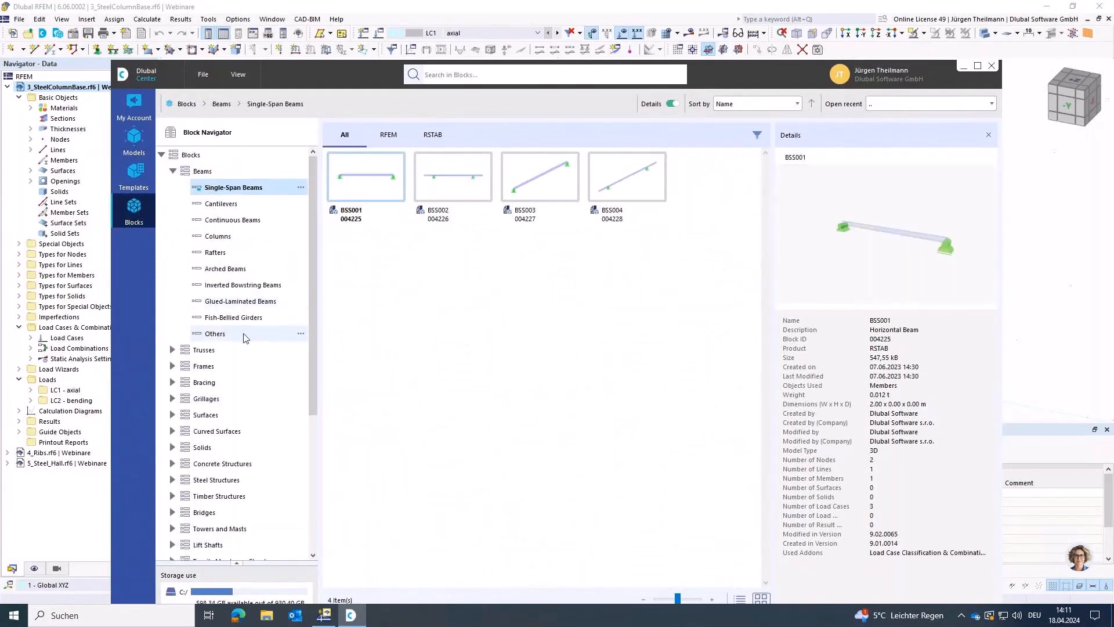
click(172, 350)
click(173, 382)
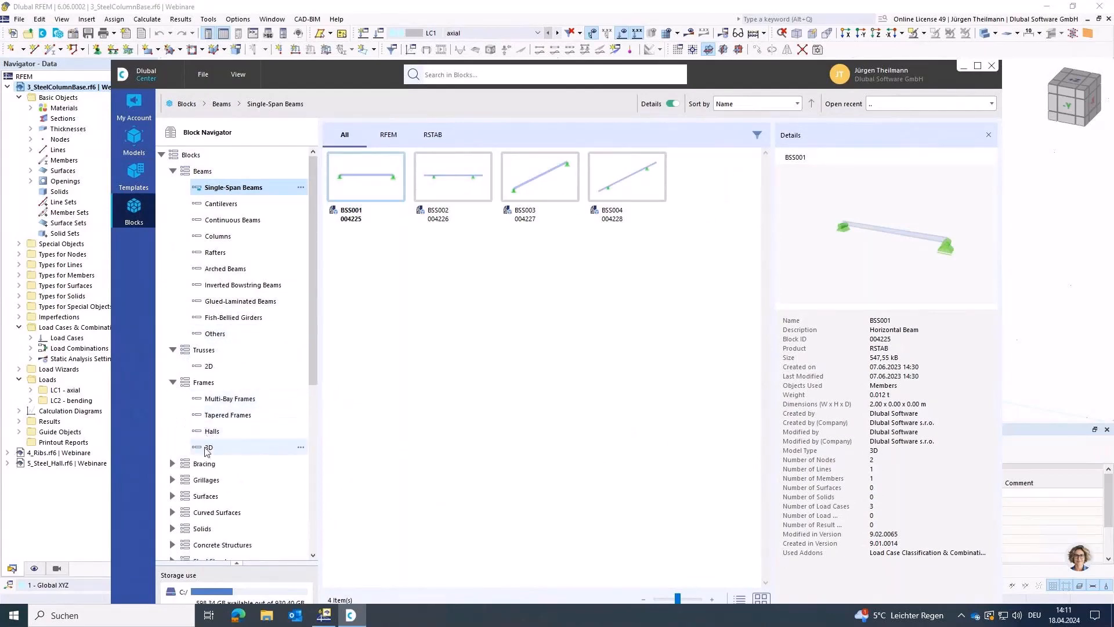
click(208, 449)
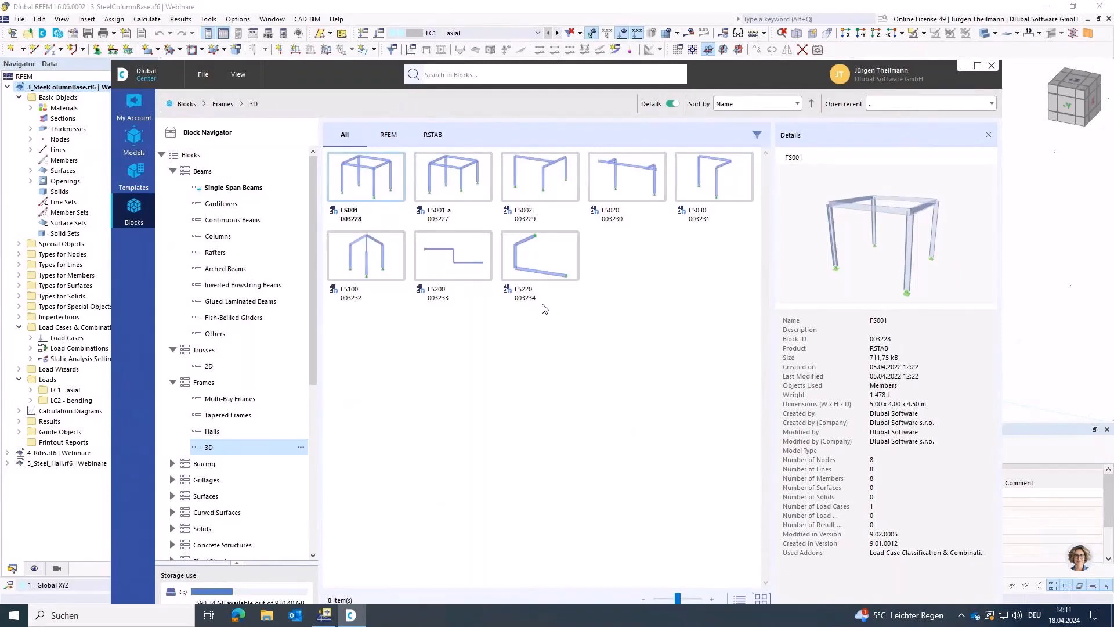
click(993, 66)
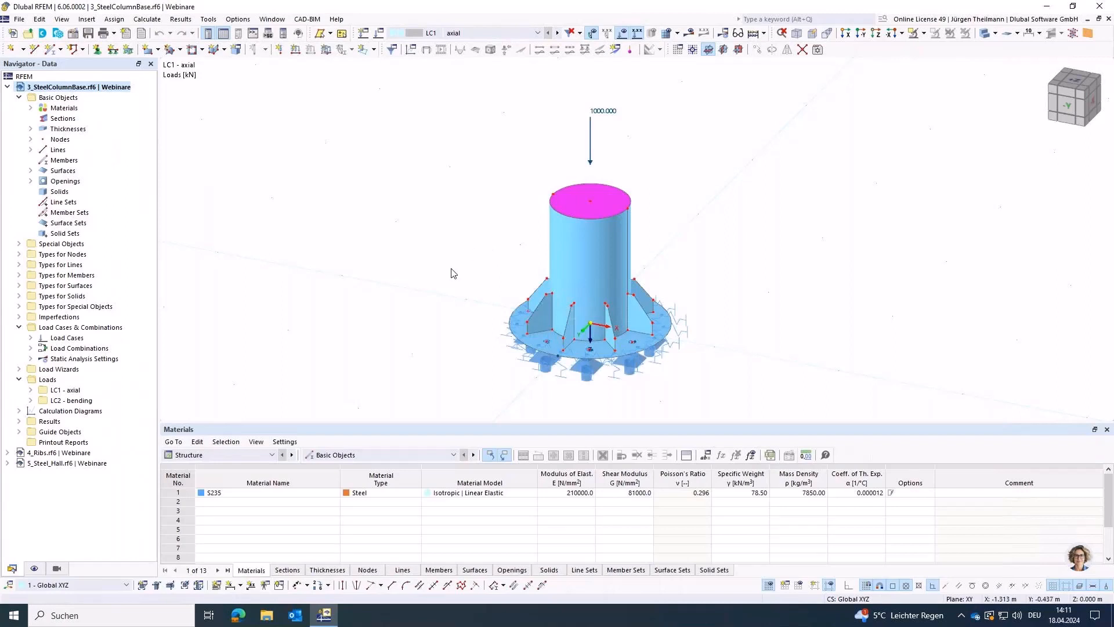
Step: Start saving the steel column base model as a block and name it My_Foot
middle_drag(451, 270, 441, 247)
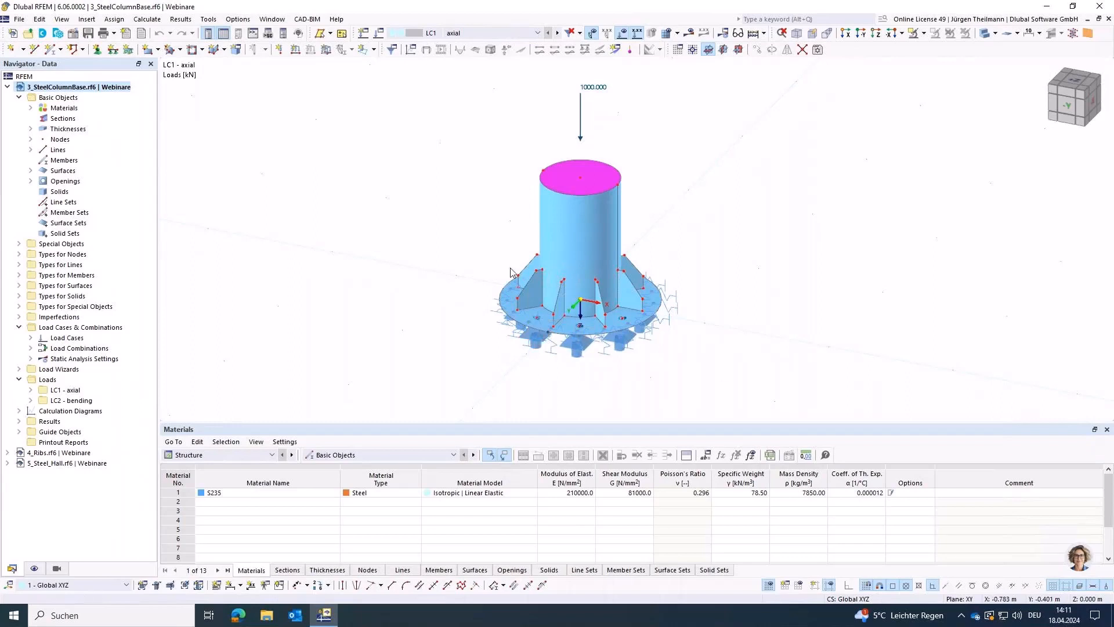
ctrl+middle_drag(435, 315, 634, 328)
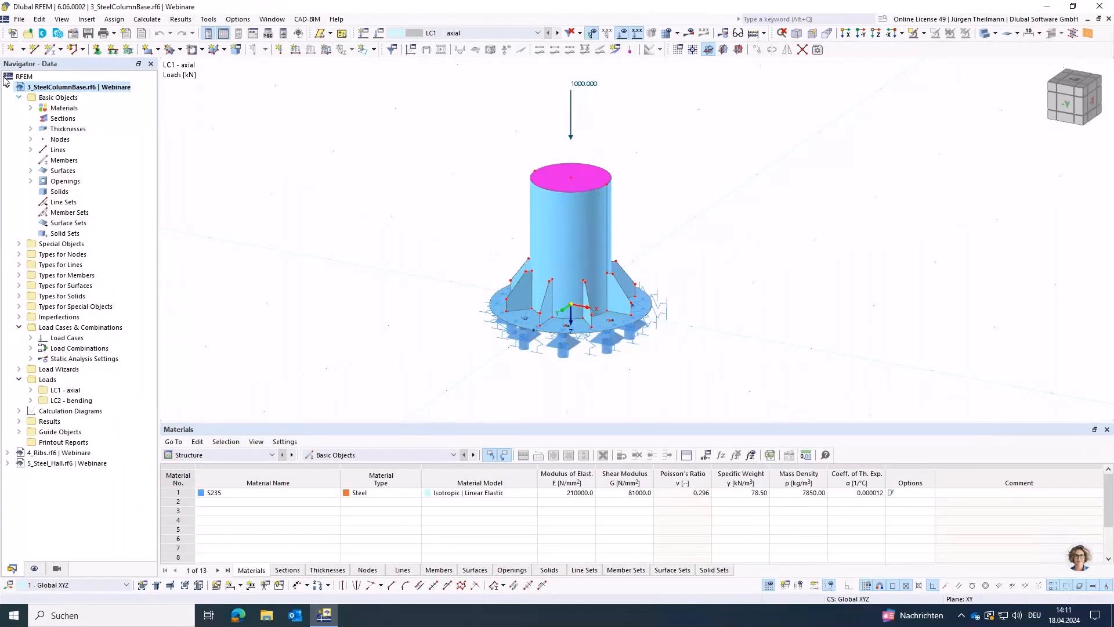
click(19, 19)
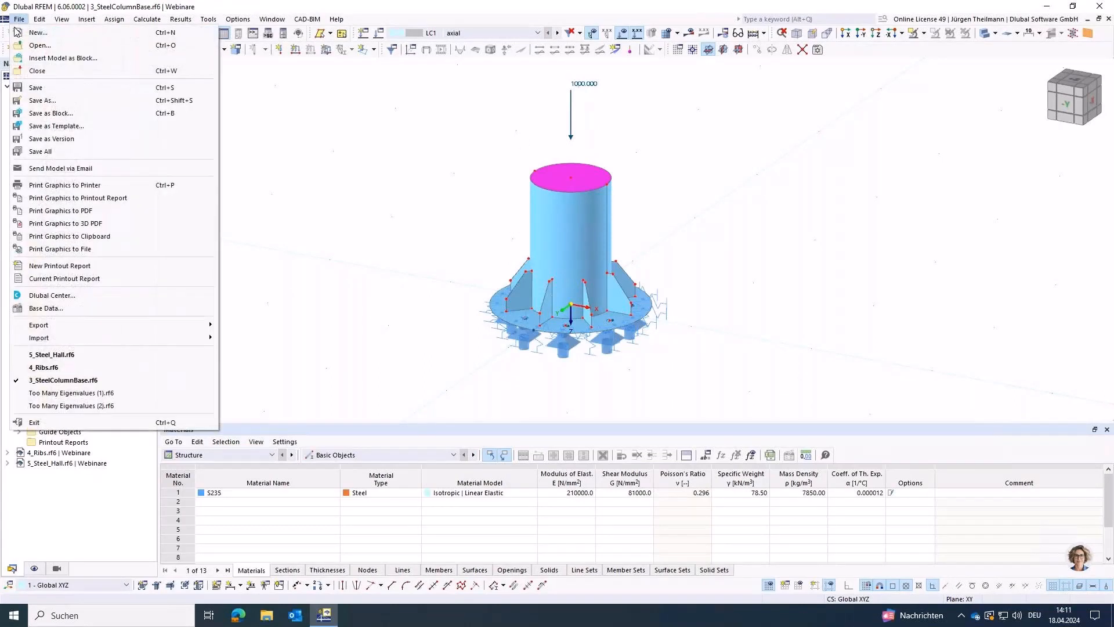
click(51, 114)
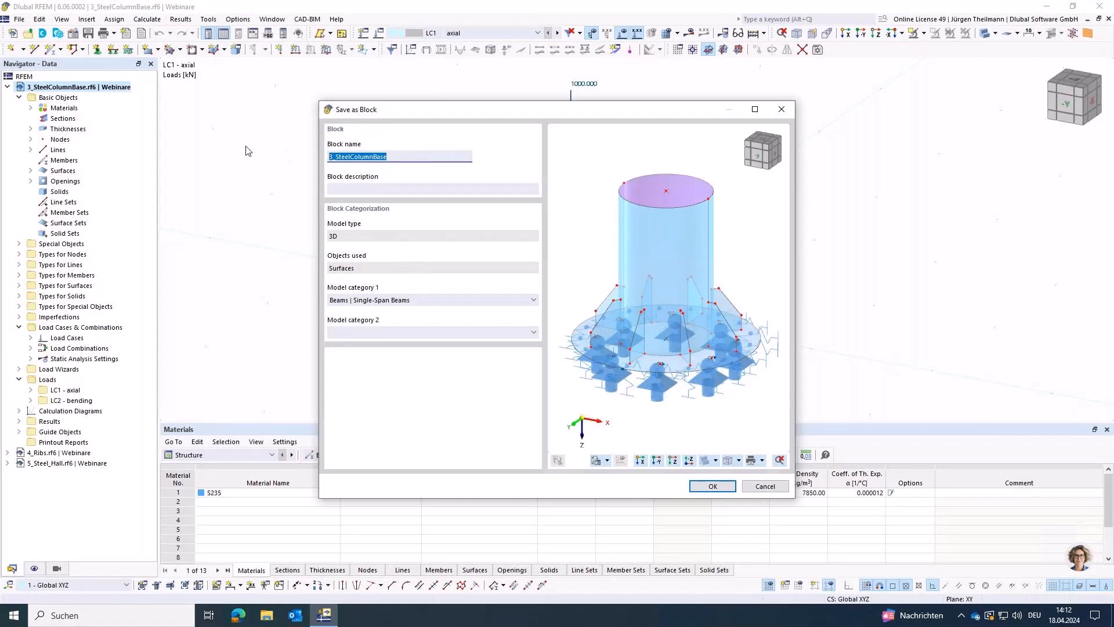
text(My_Foot)
Step: Set the block's model category 1 to Steel Structures | Columns and save the block
click(534, 300)
click(534, 300)
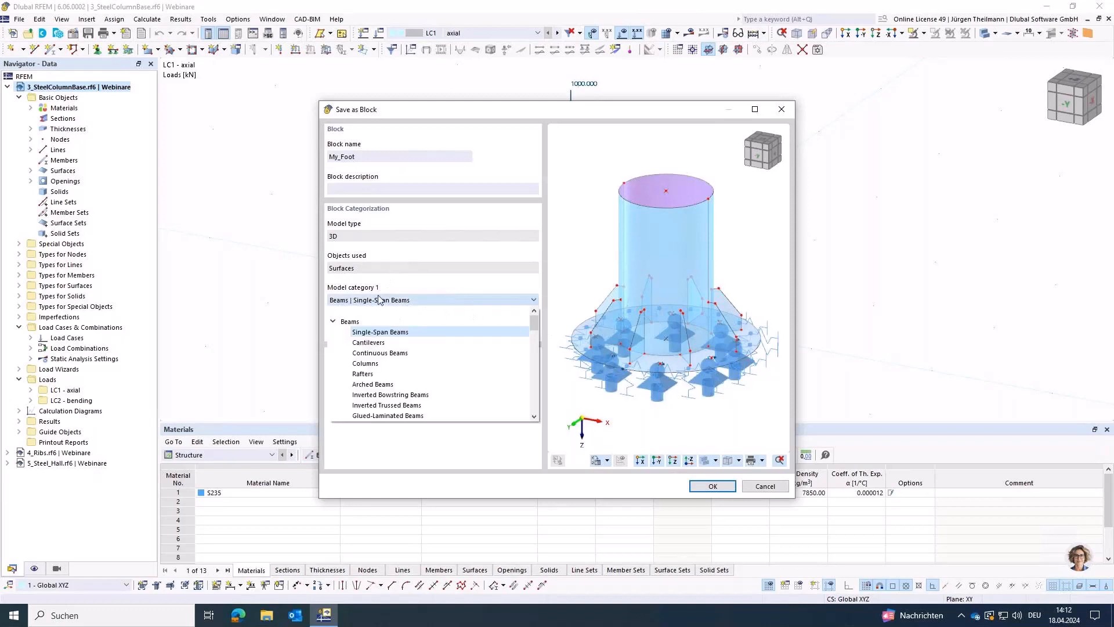
click(334, 322)
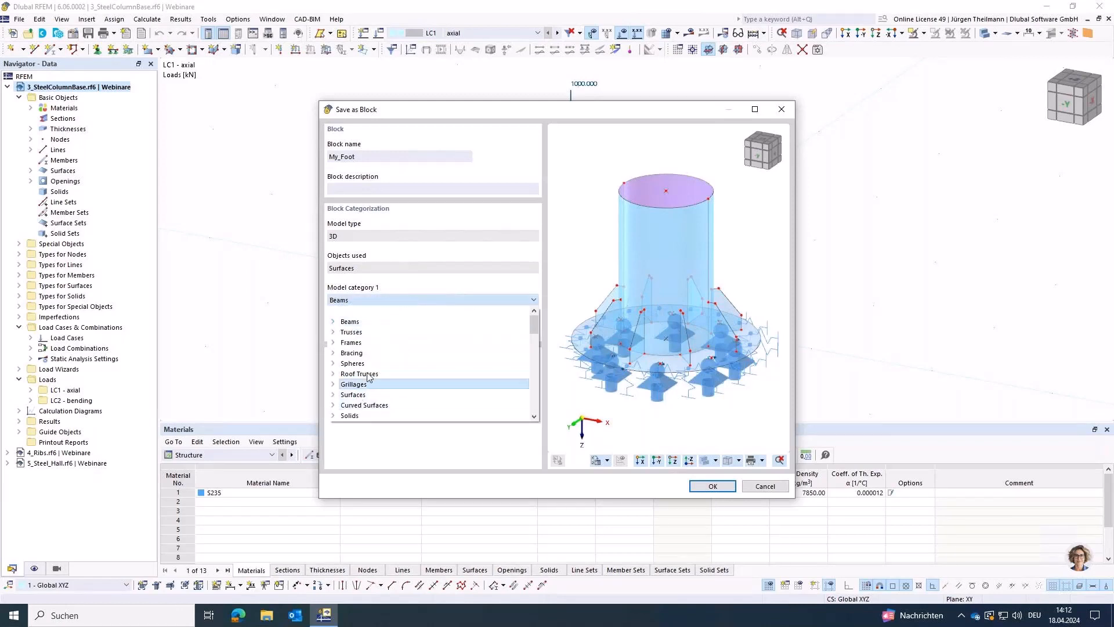
scroll(486, 380, down, 1)
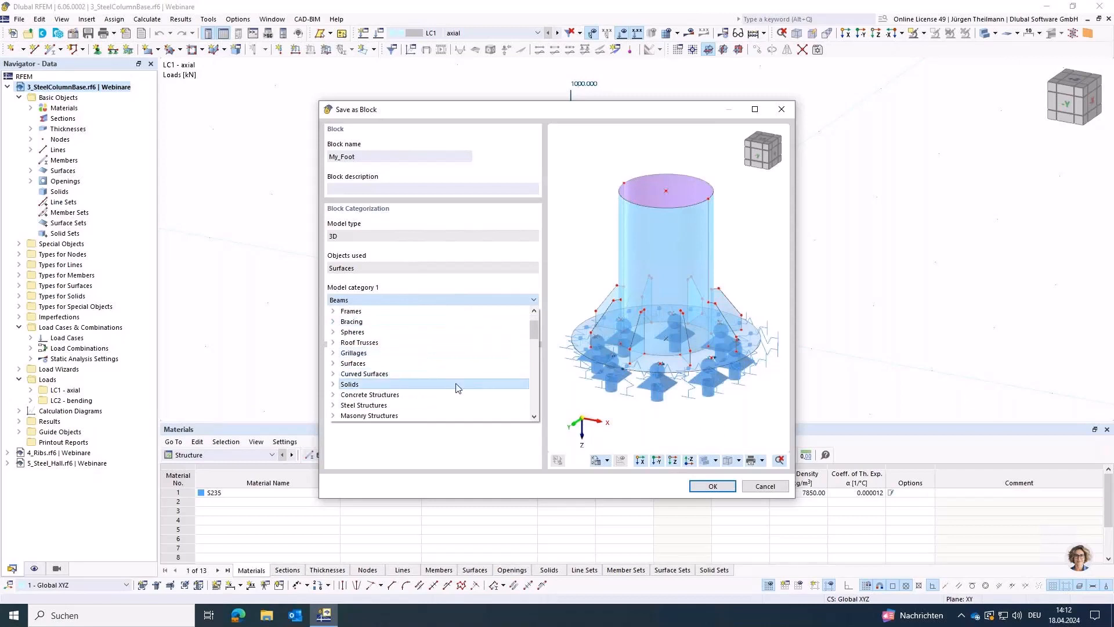
scroll(391, 384, down, 1)
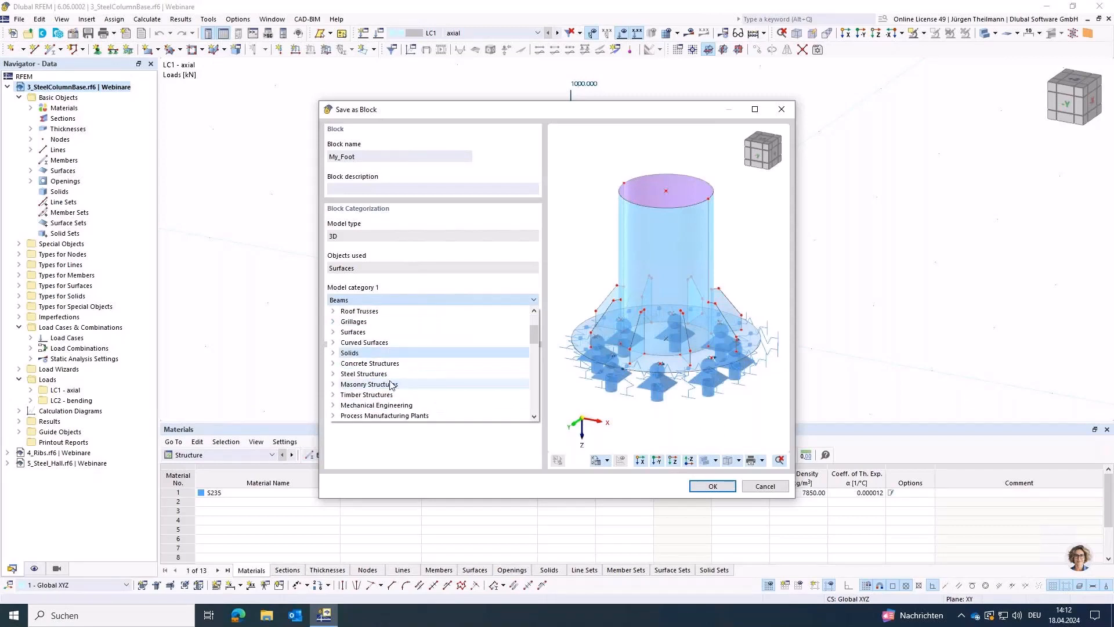
click(335, 375)
scroll(371, 383, down, 1)
click(376, 385)
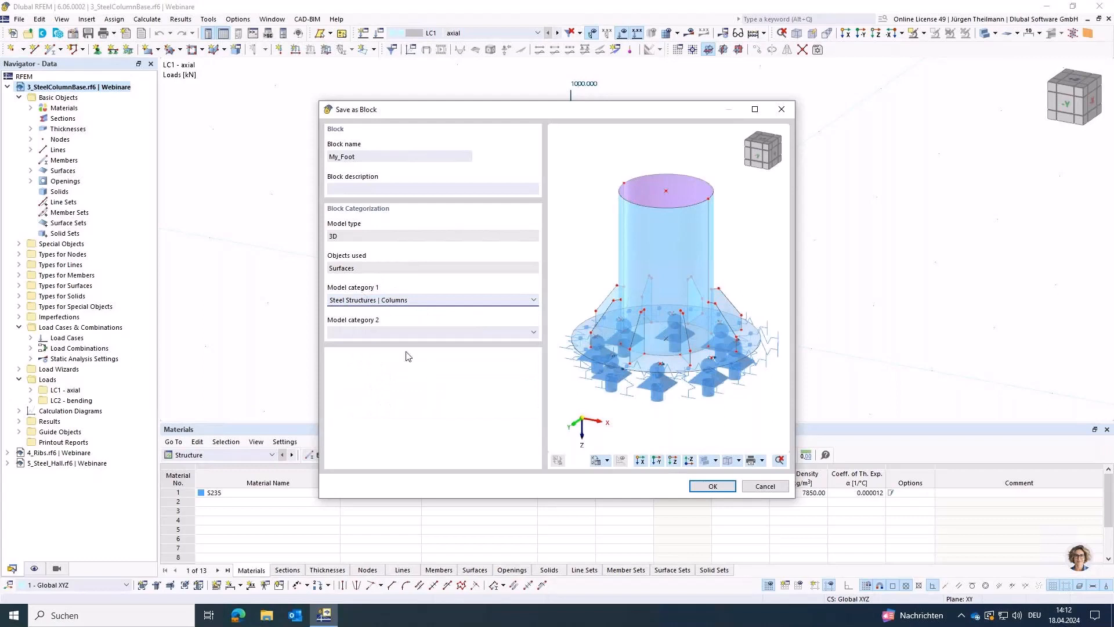
click(708, 493)
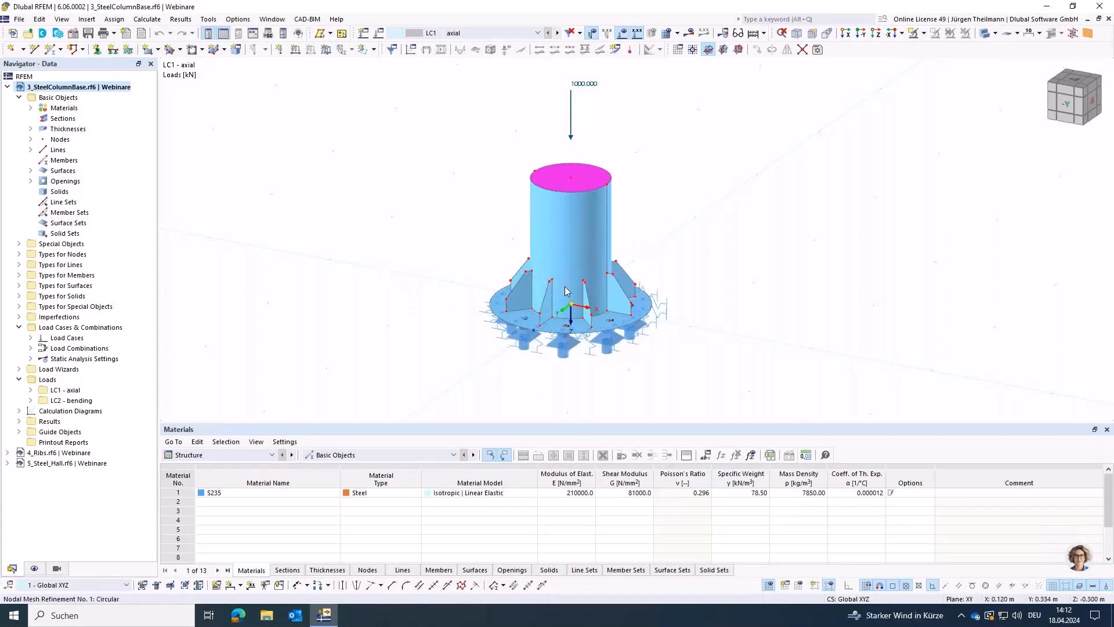
Step: Load the My_Foot block from the Steel Structures Columns category of the Block Manager for insertion into the model
middle_drag(568, 287, 312, 261)
scroll(312, 261, down, 3)
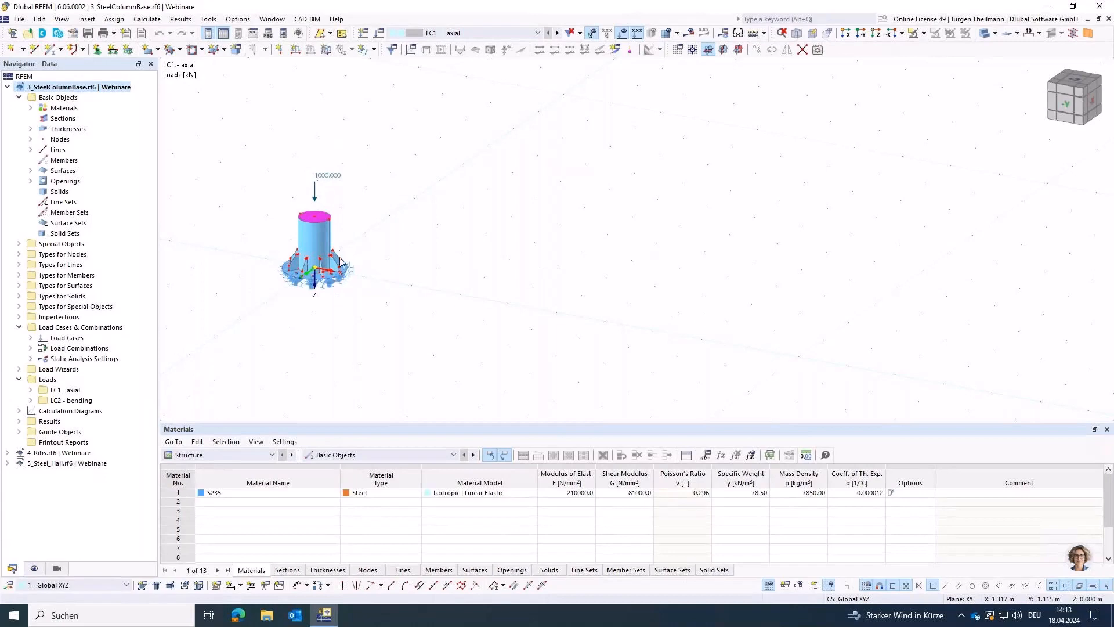
click(58, 34)
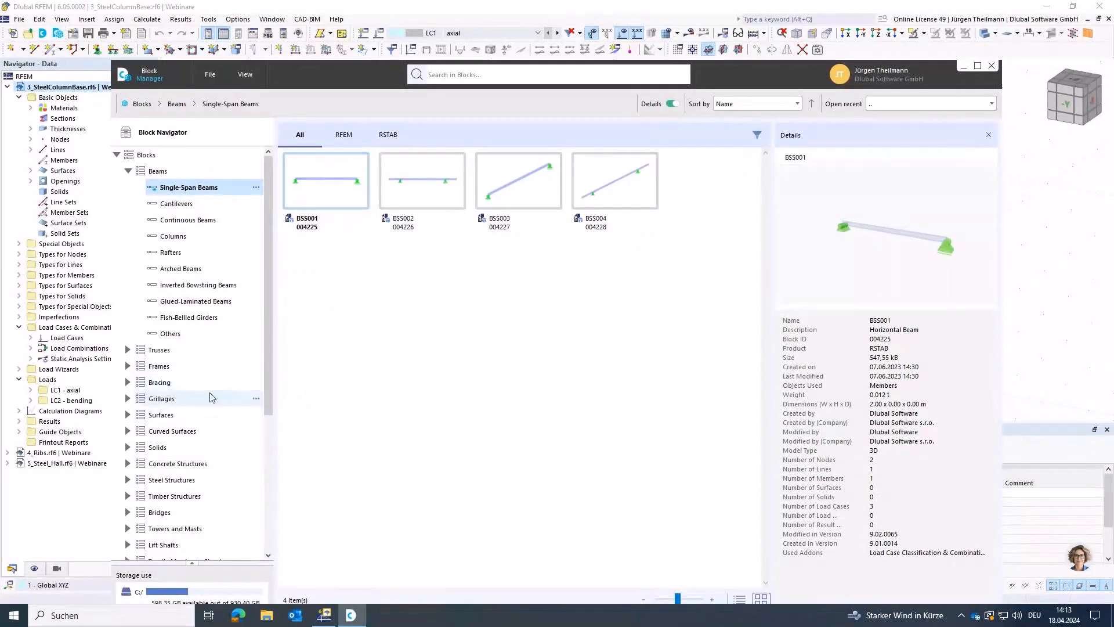
click(128, 481)
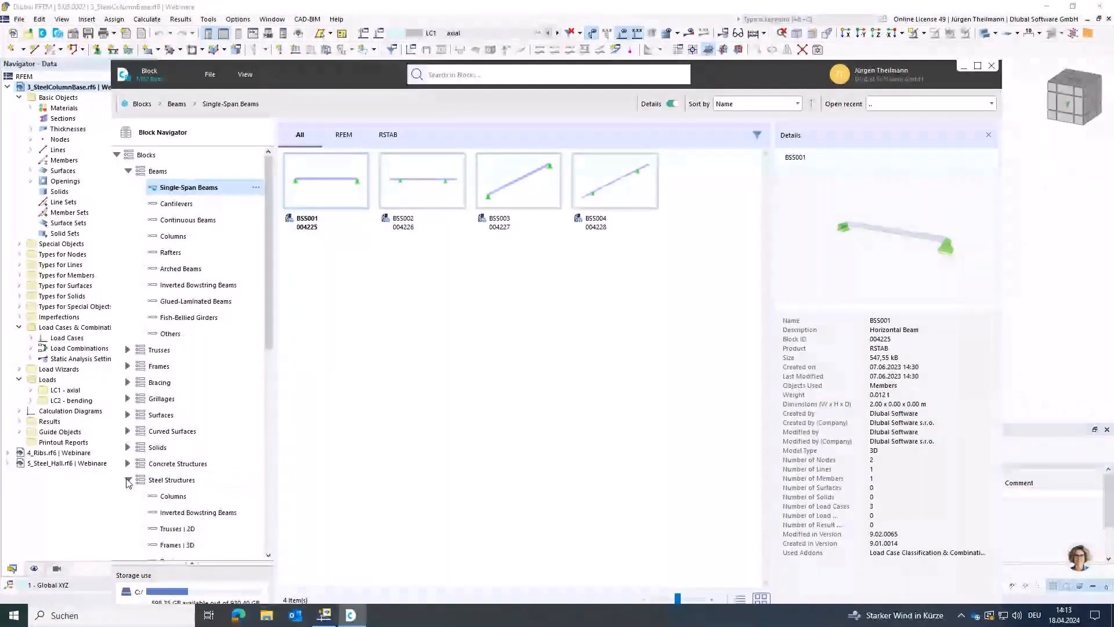
click(165, 498)
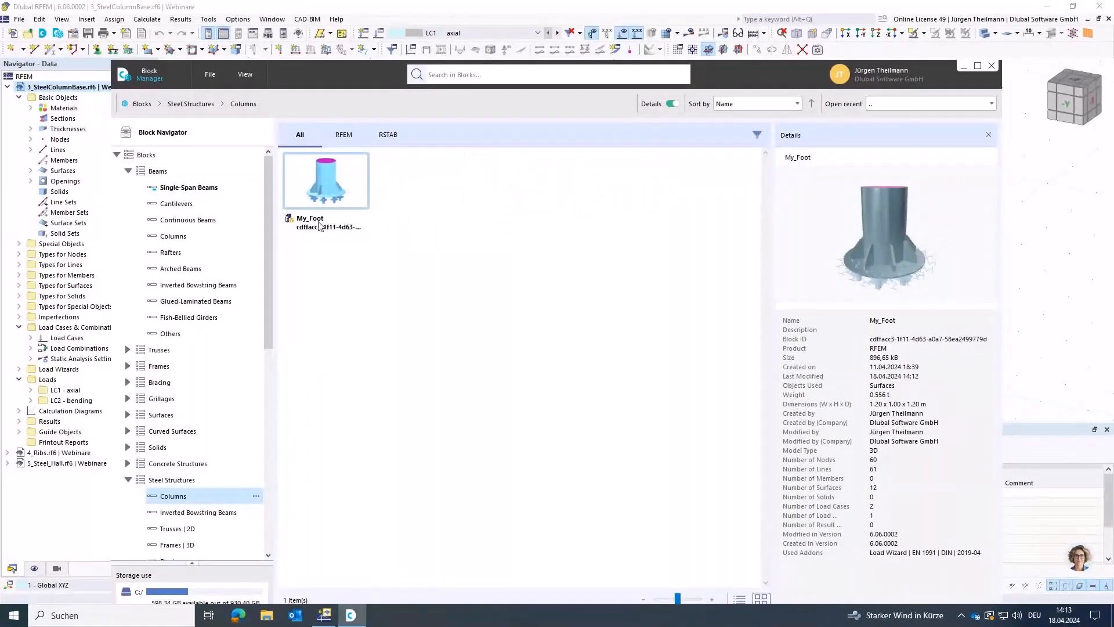
double_click(332, 179)
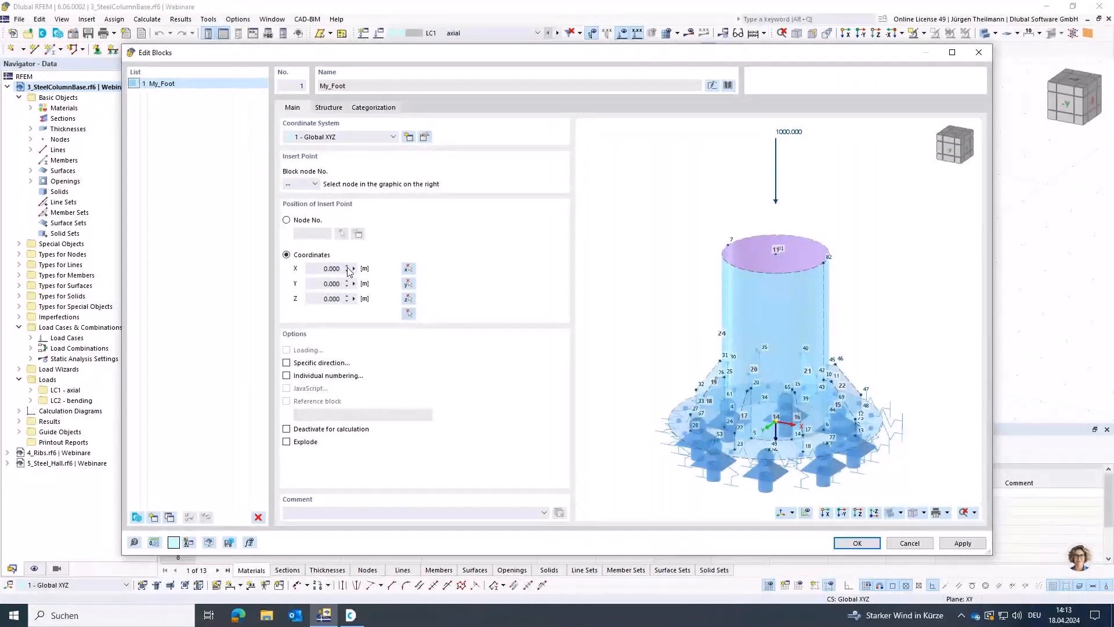
Step: Place the My_Foot block with its insert point at X 0.000, Y -10.000, Z 0.000 m and confirm it
click(409, 313)
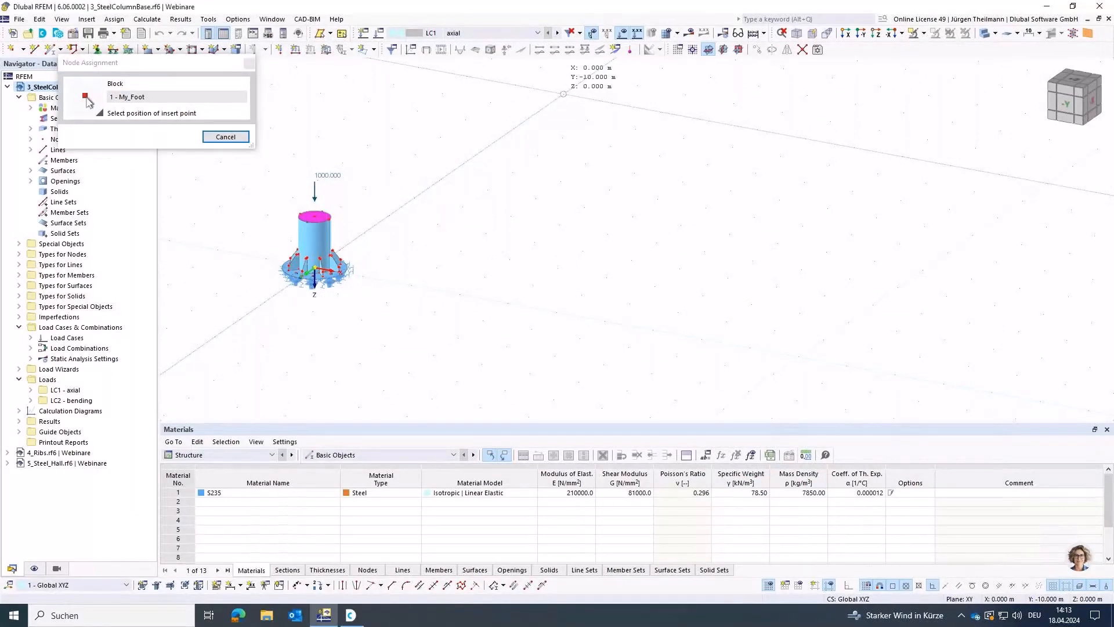
click(563, 94)
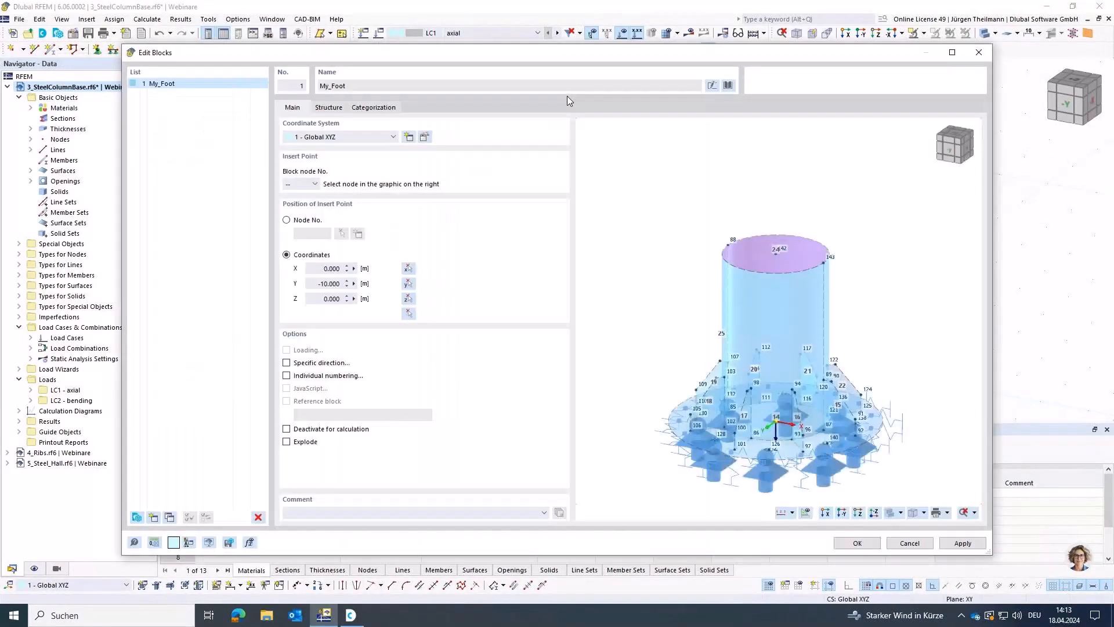
click(857, 543)
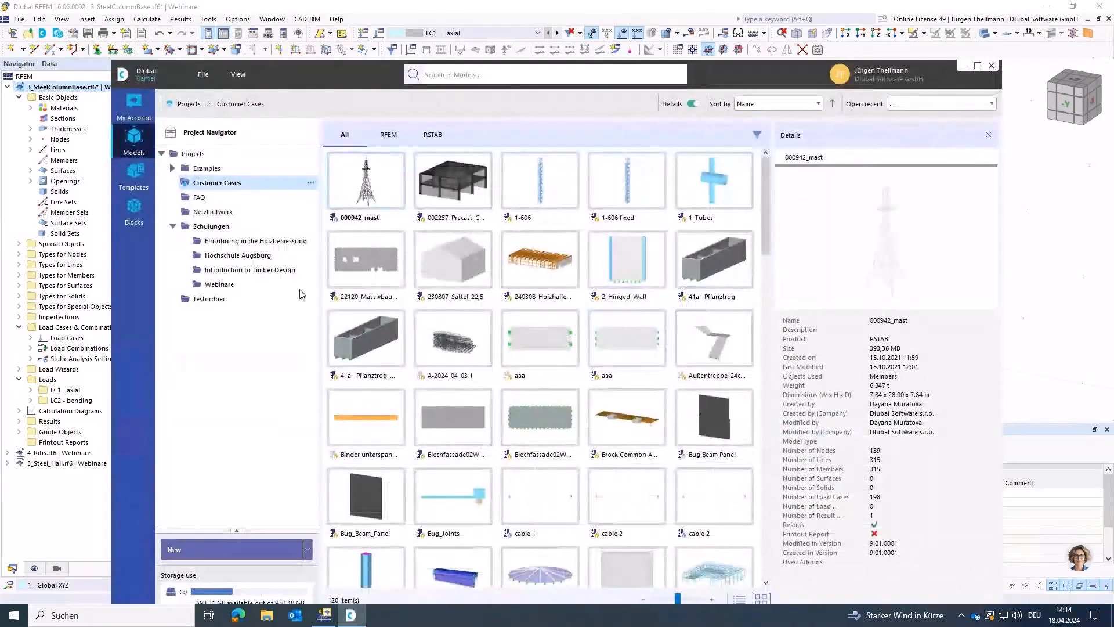
Step: Find the My_Foot block under Steel Structures Columns in Dlubal Center and open its file location
click(135, 209)
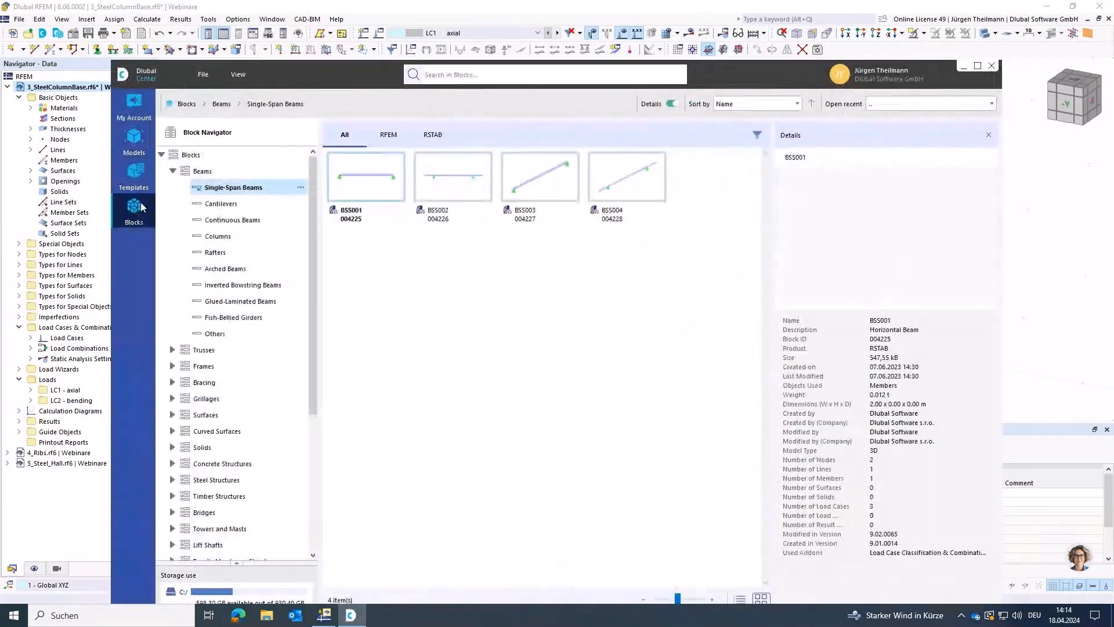
click(172, 480)
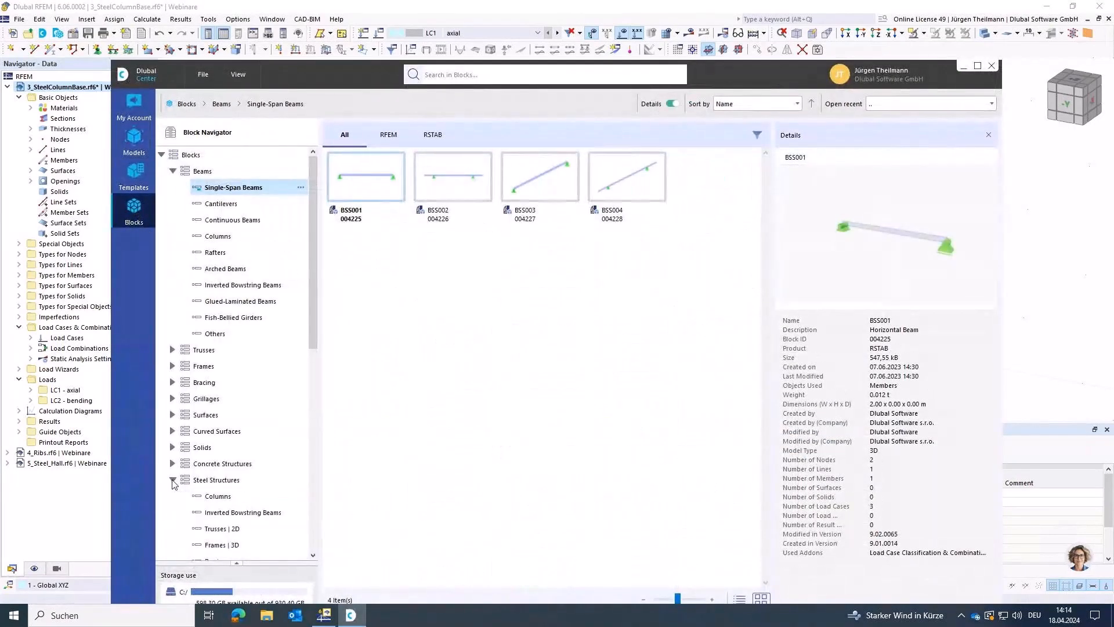
click(218, 496)
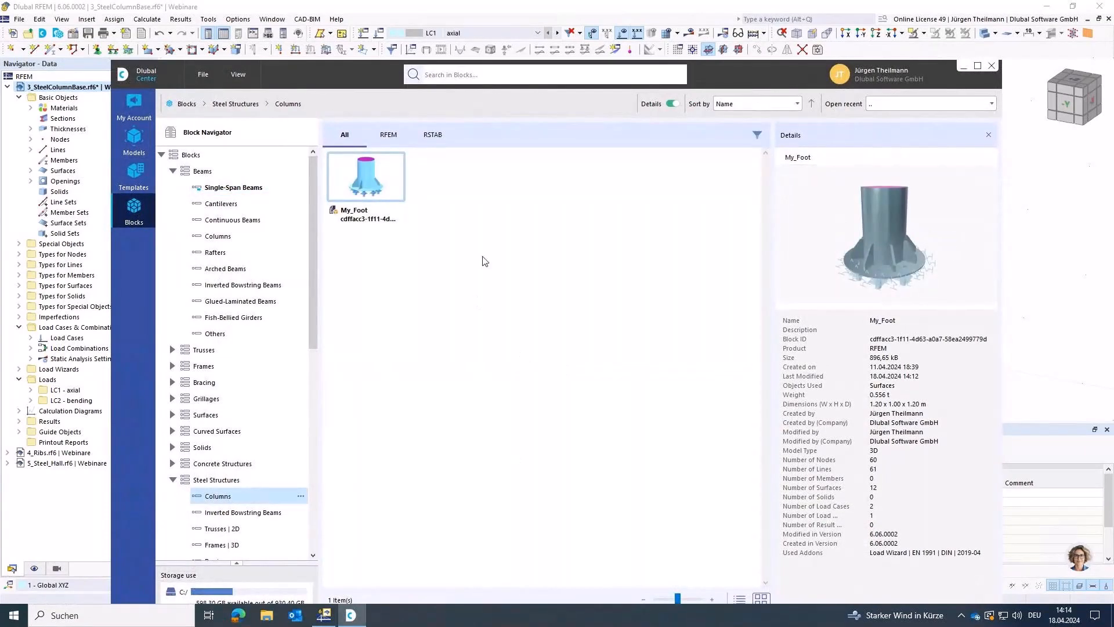
right_click(372, 172)
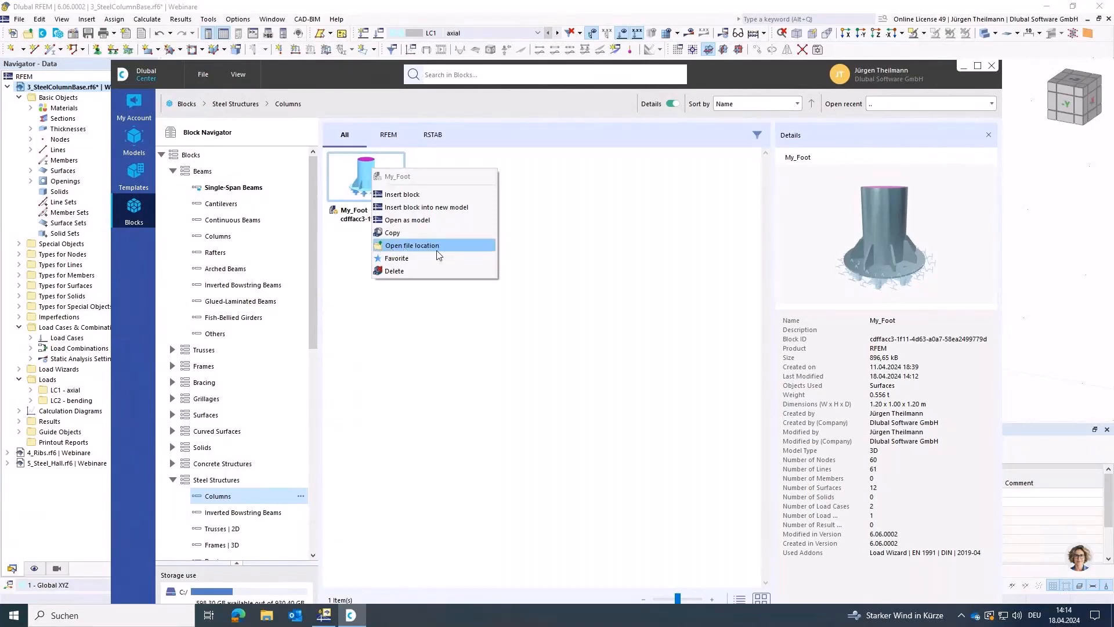
click(393, 250)
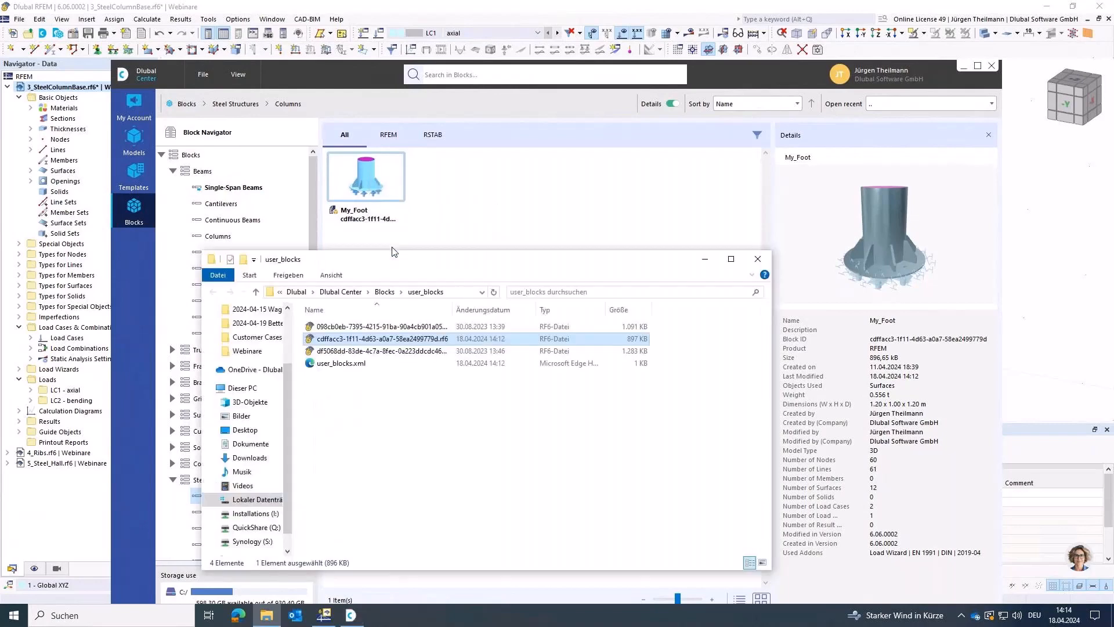
Step: Go up from the user_blocks folder through Blocks to the parent Dlubal Center folder
drag(427, 264, 438, 206)
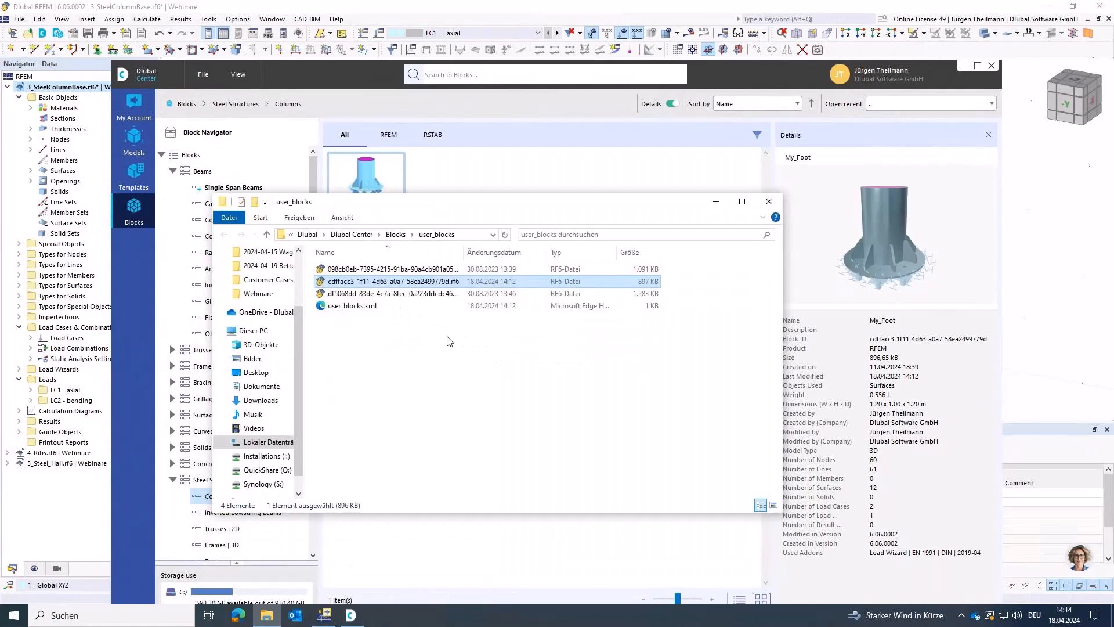
click(268, 235)
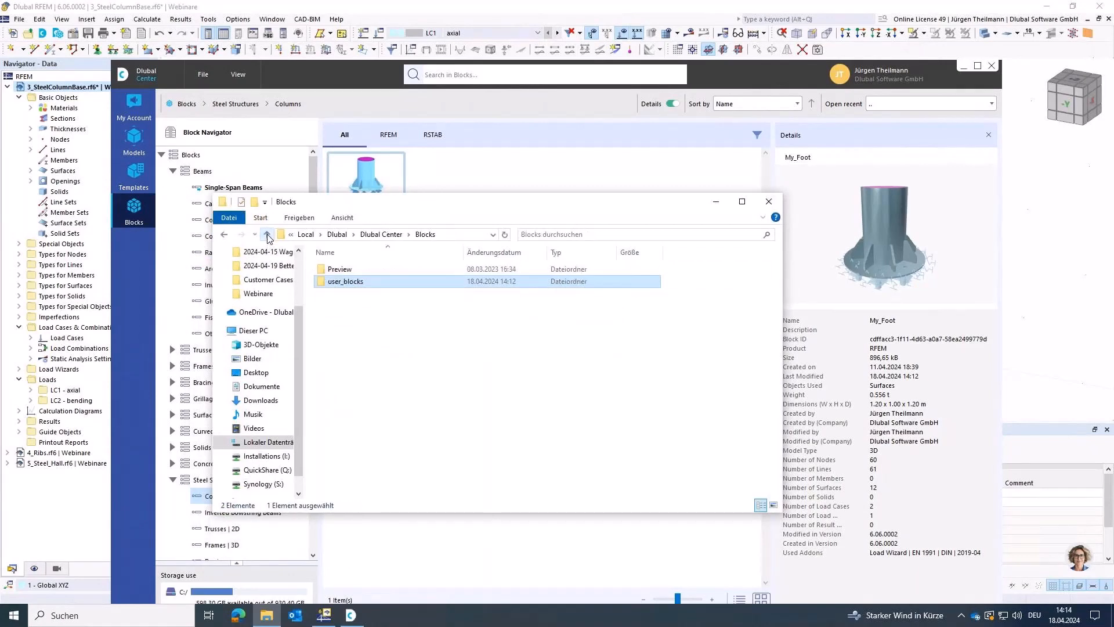
click(268, 234)
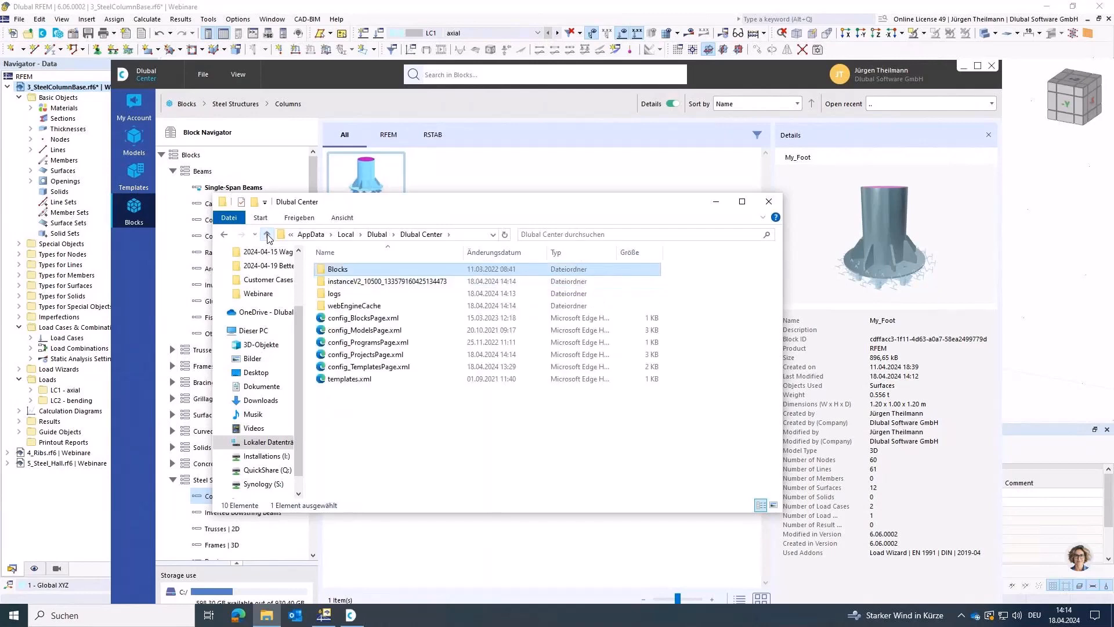
Step: Show the full path of the parent Dlubal folder, then return through Dlubal Center and Blocks to the user_blocks folder
click(268, 234)
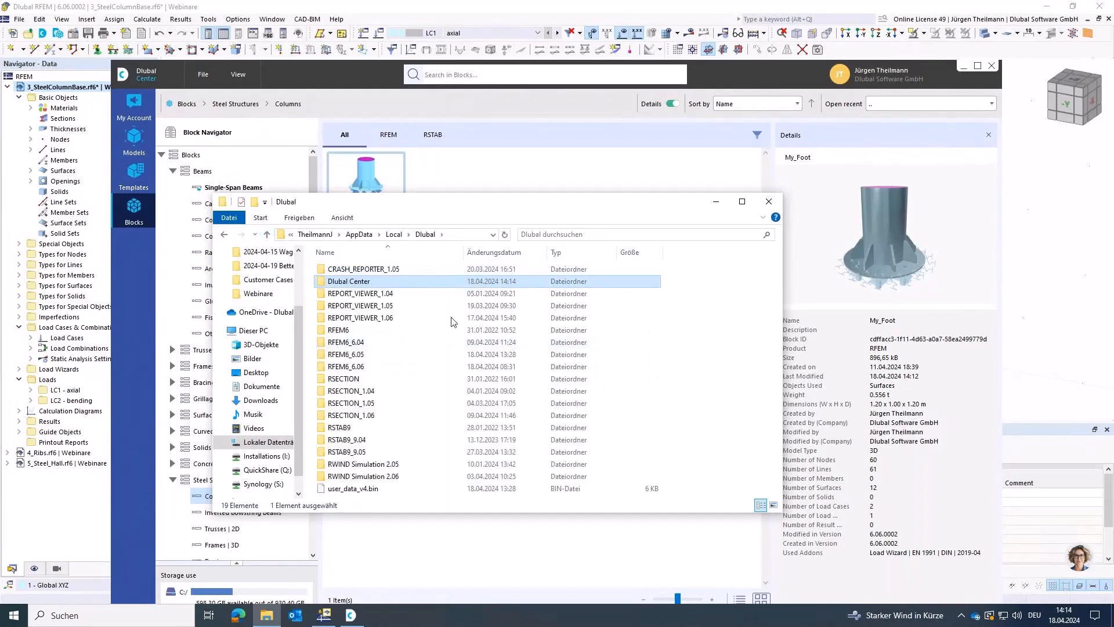
click(461, 235)
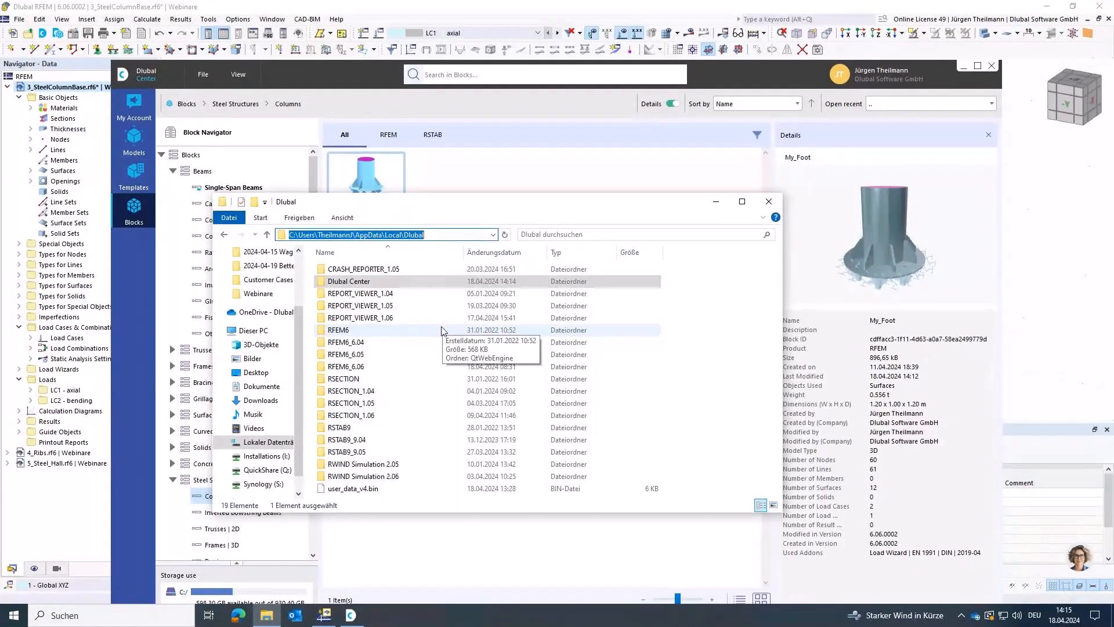
double_click(348, 281)
double_click(339, 269)
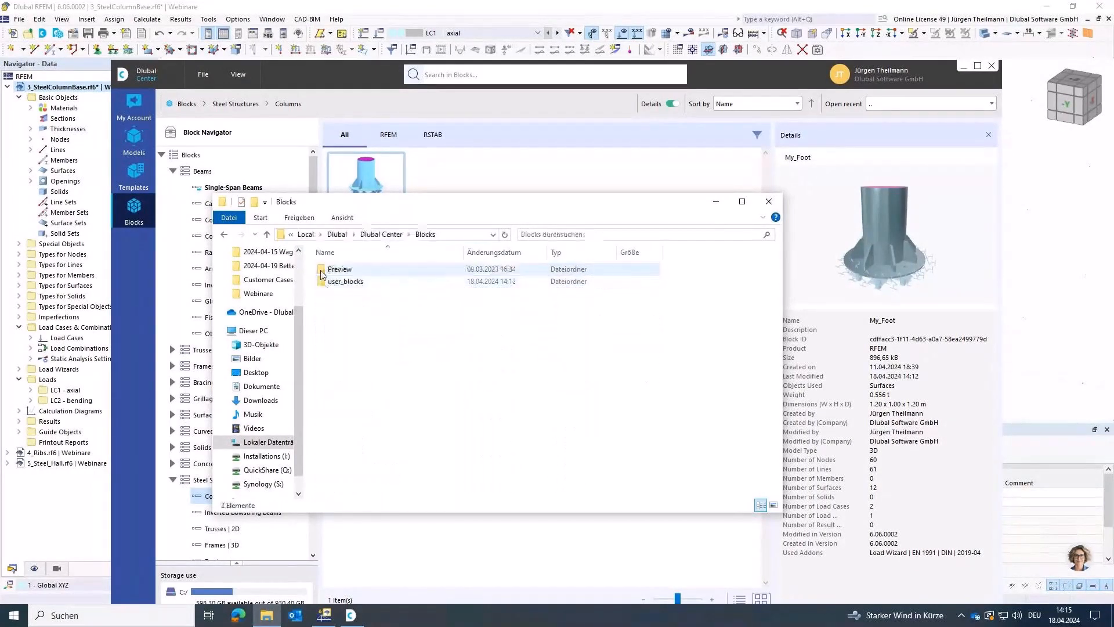
double_click(343, 282)
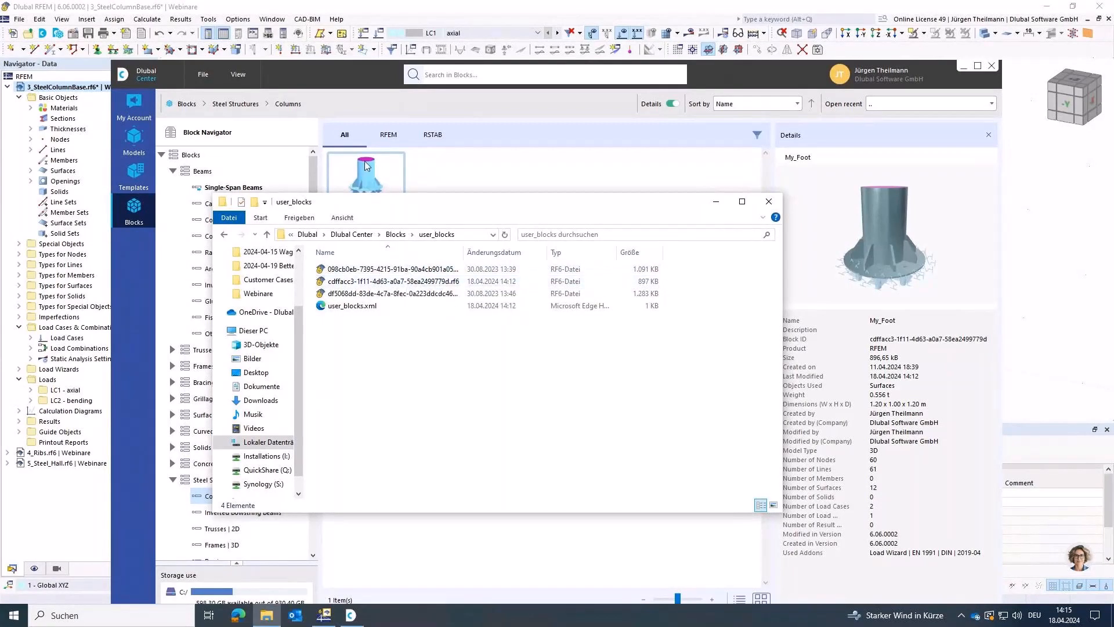
Step: Open user_blocks.xml and search it for My_foot
double_click(348, 306)
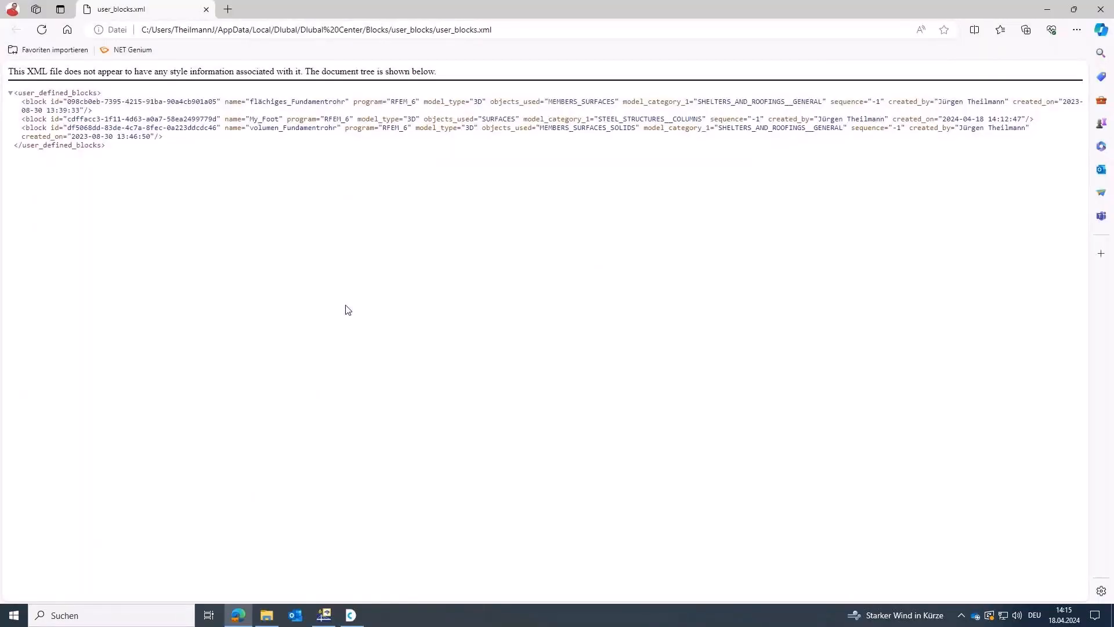
key(ctrl+f)
text(My)
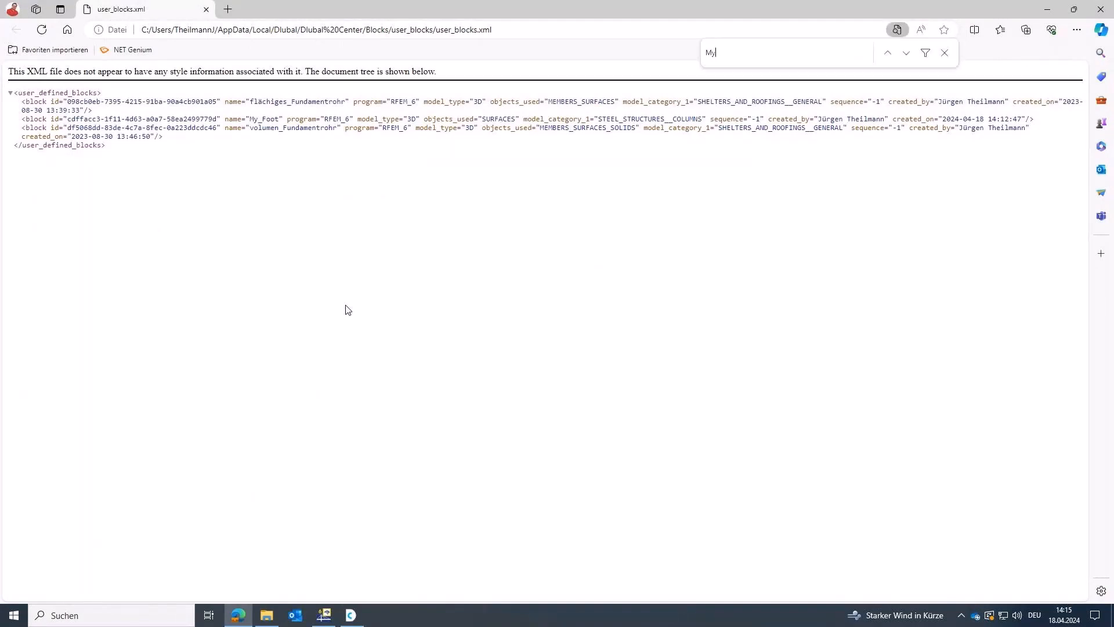
text(_foot)
Step: Highlight the My_Foot block entry in the XML file, then only its block ID
drag(26, 121, 1033, 119)
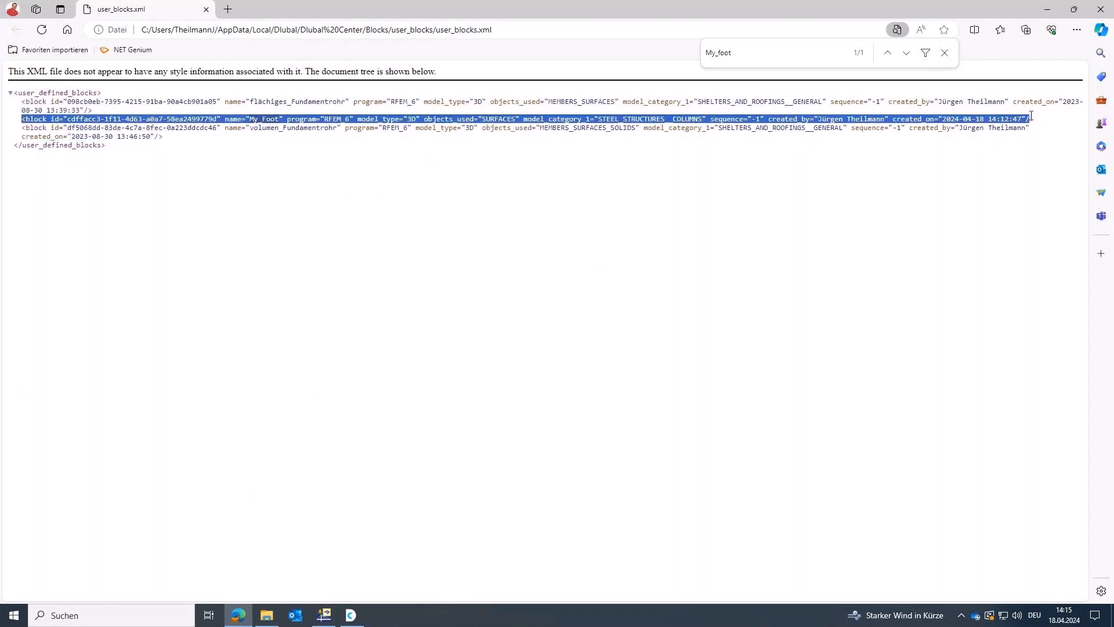
click(1033, 119)
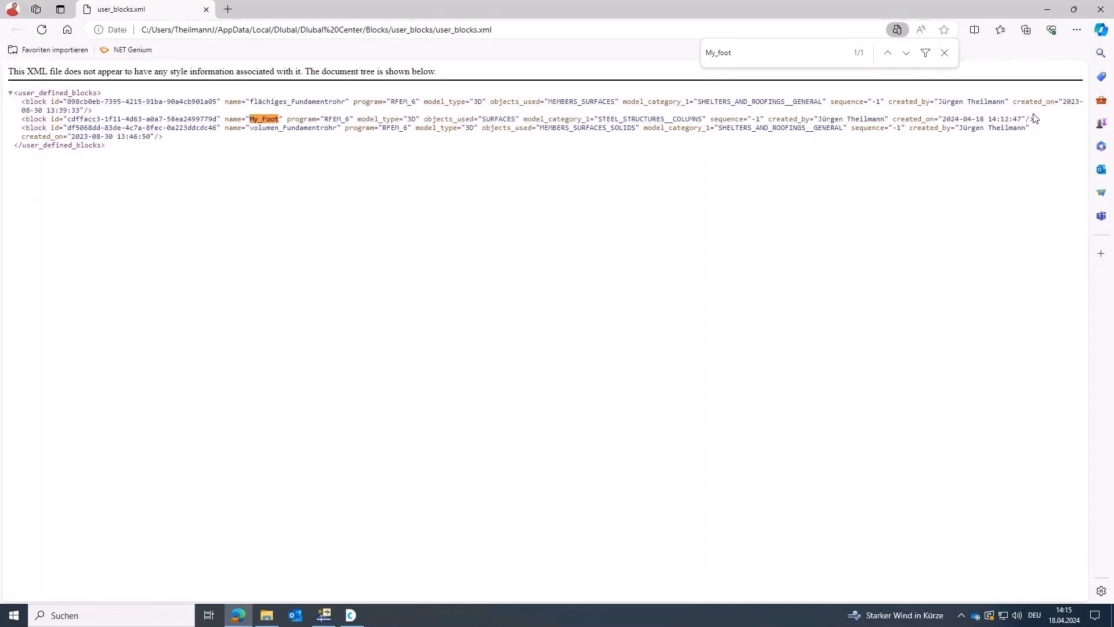
triple_click(1037, 119)
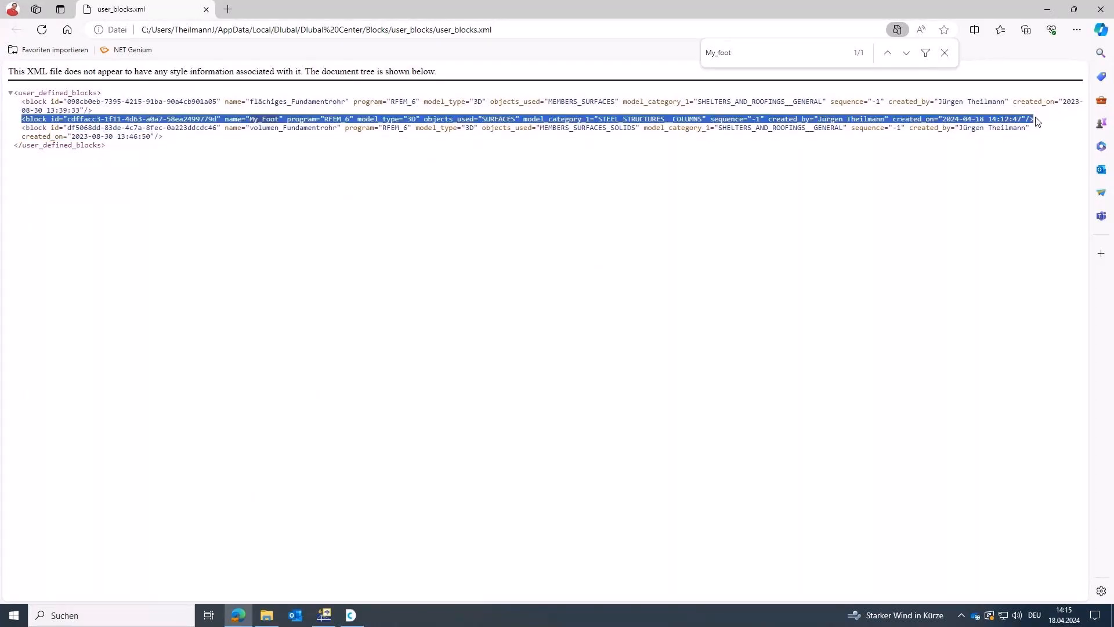
click(77, 123)
drag(67, 121, 218, 119)
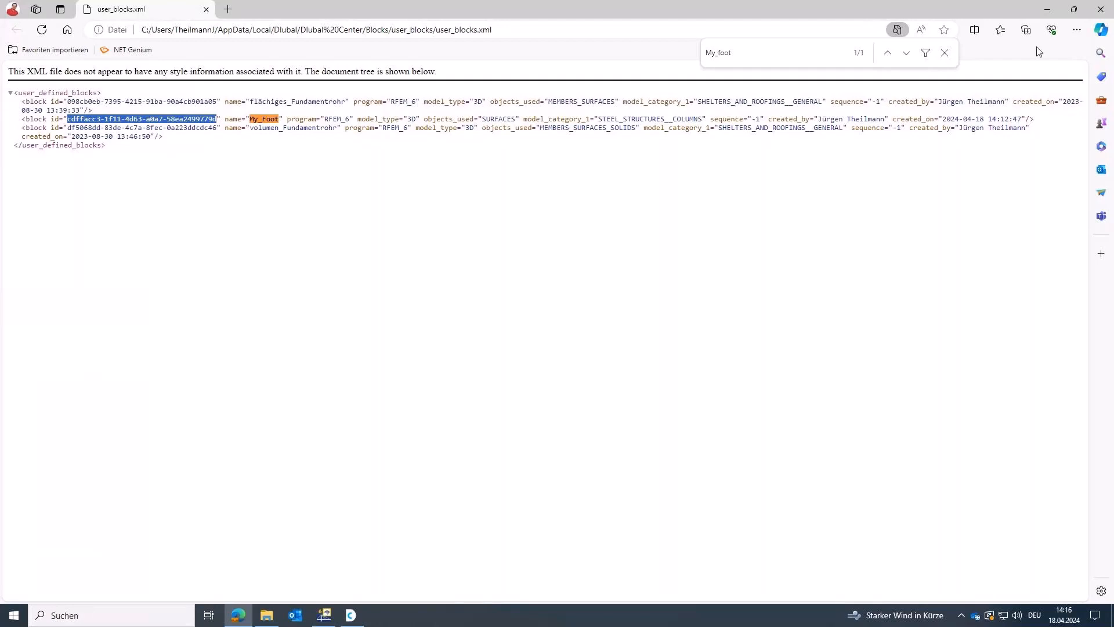
Step: Minimize the XML view and move the user_blocks window so the My_Foot block in Dlubal Center is uncovered
click(1047, 12)
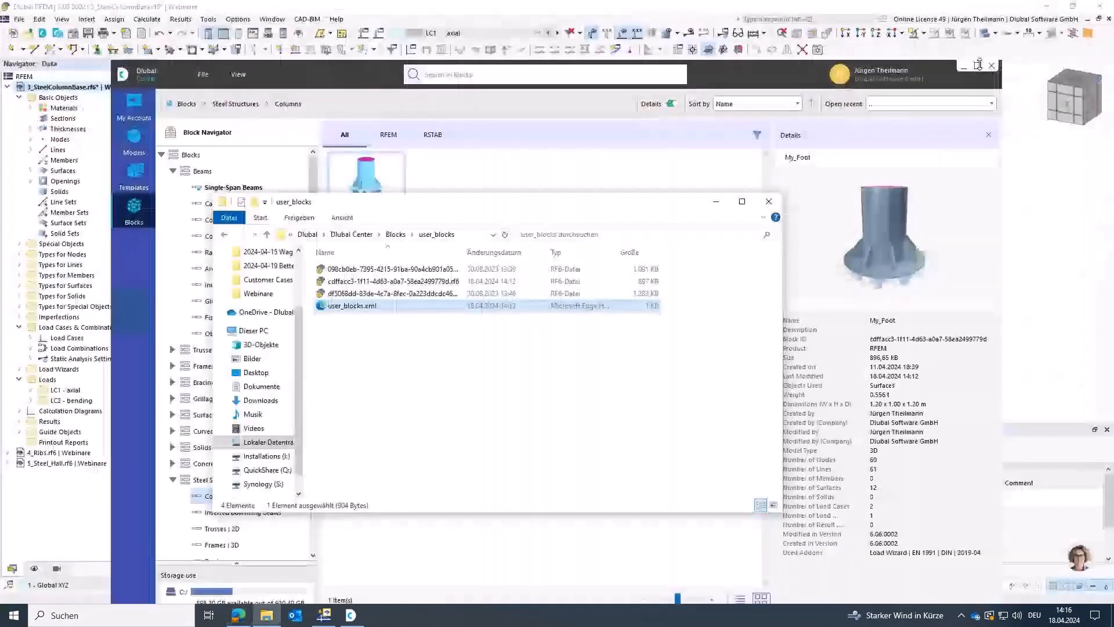
click(432, 309)
drag(432, 309, 441, 253)
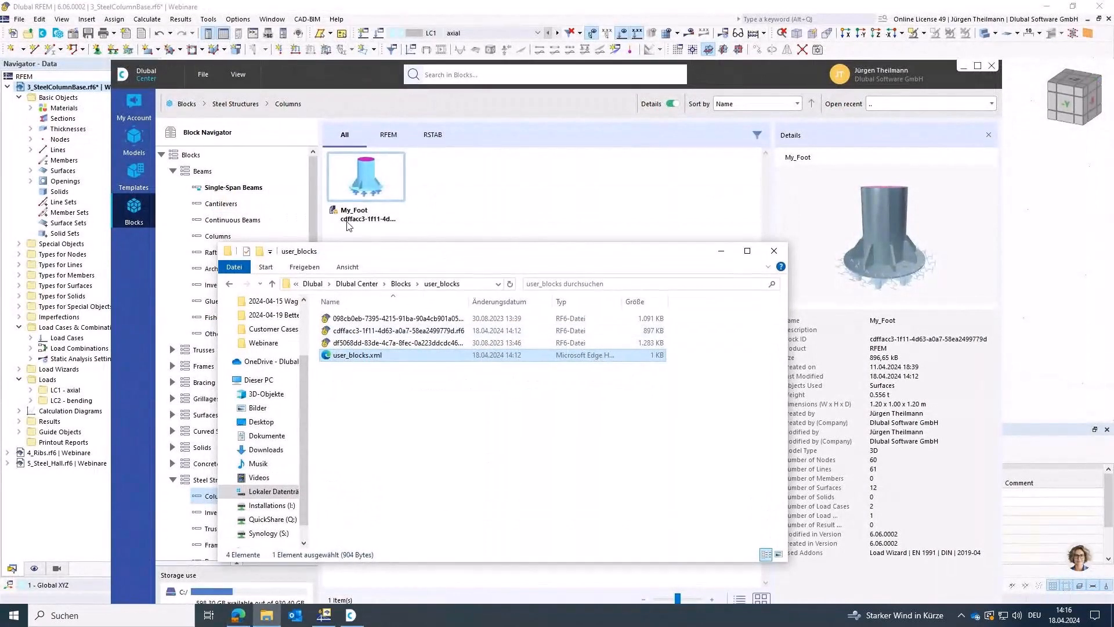
Step: Copy the RF6 file in user_blocks whose name matches the My_Foot block ID
click(328, 332)
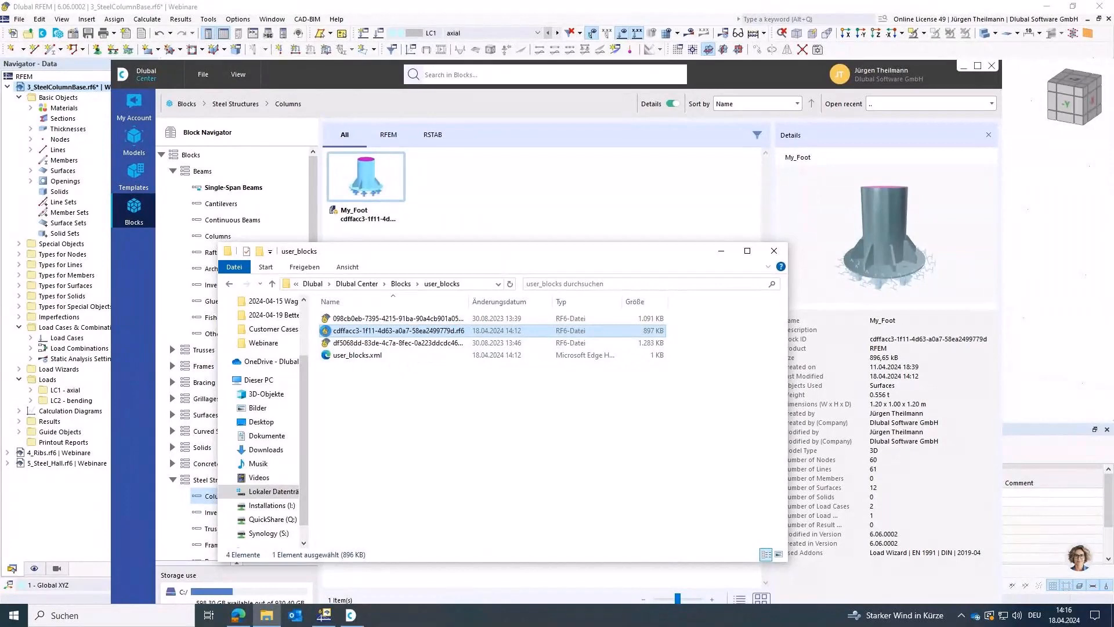
right_click(327, 335)
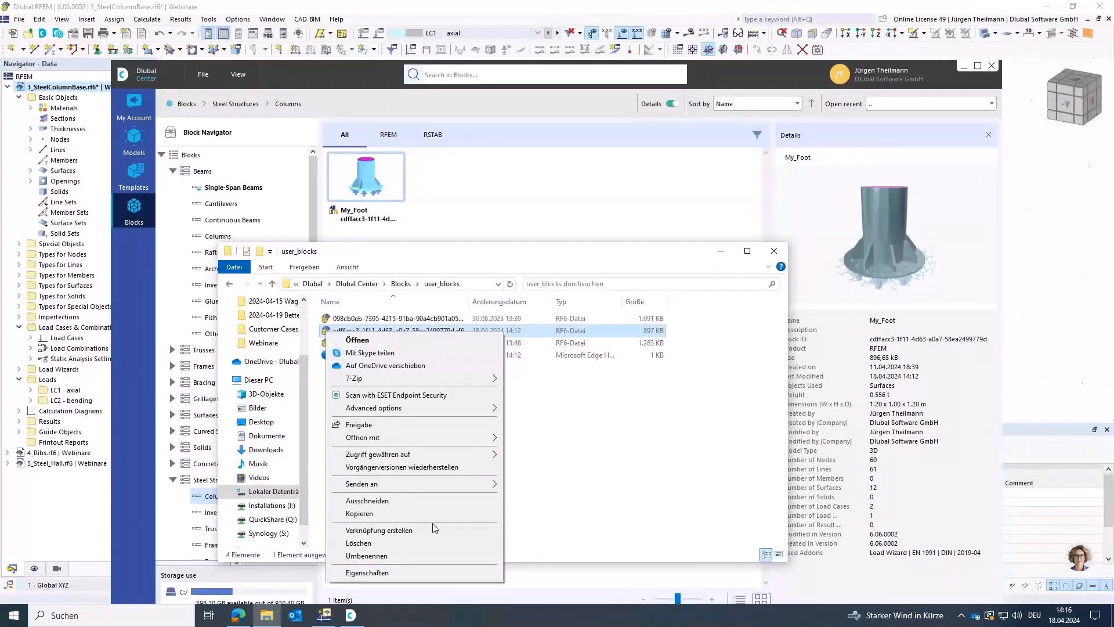
click(396, 514)
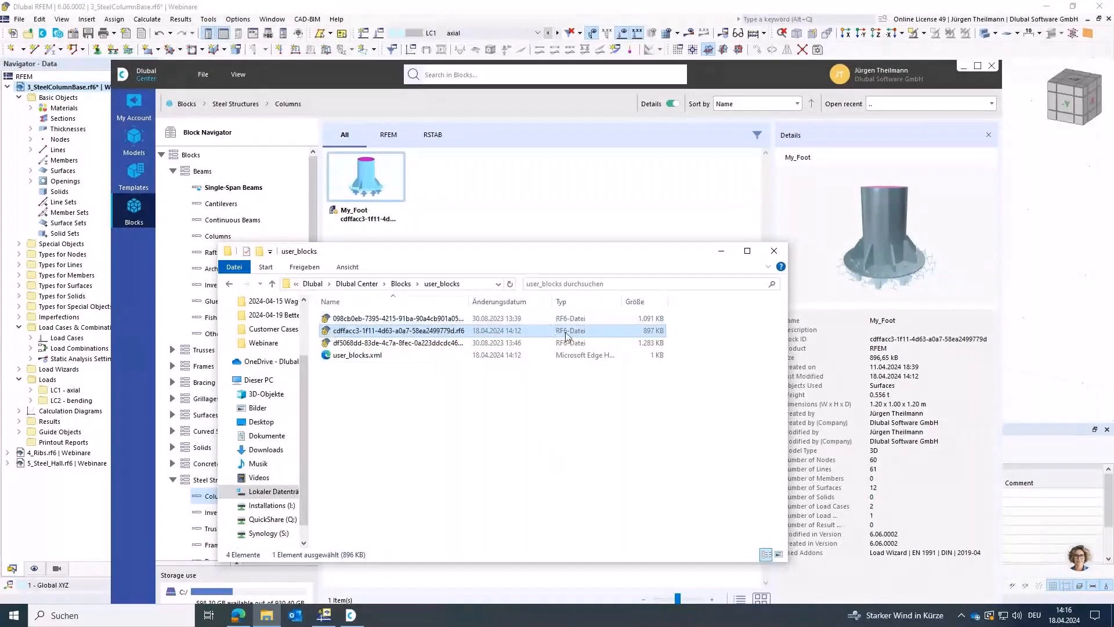
Step: Open the My_Foot block's RF6 file with RFEM 6.06 and look up the Save as Block command
double_click(326, 332)
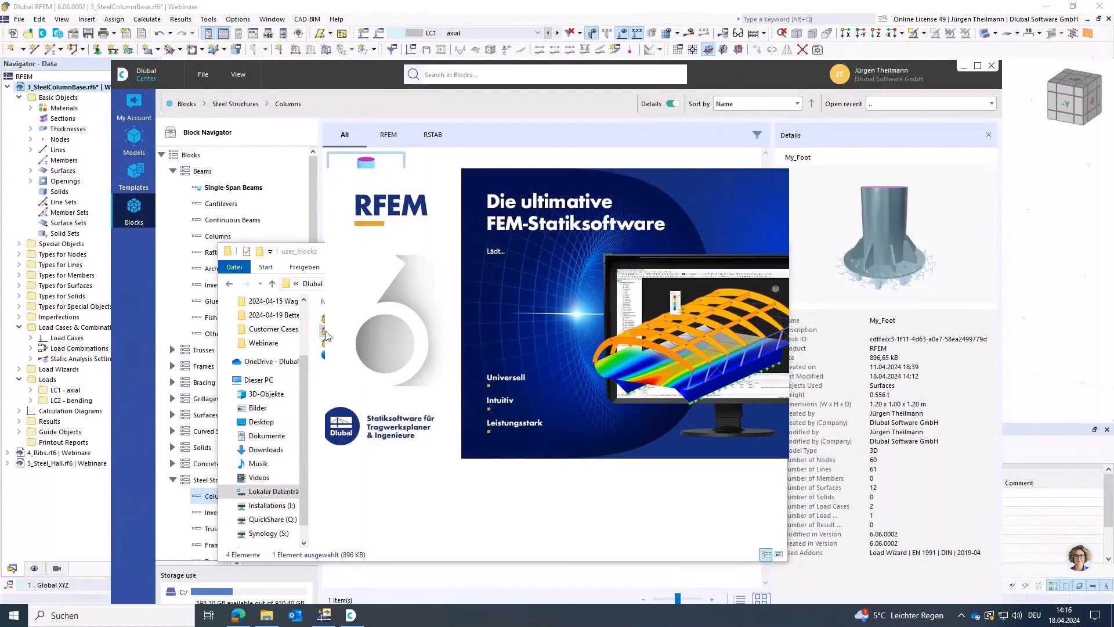
click(270, 613)
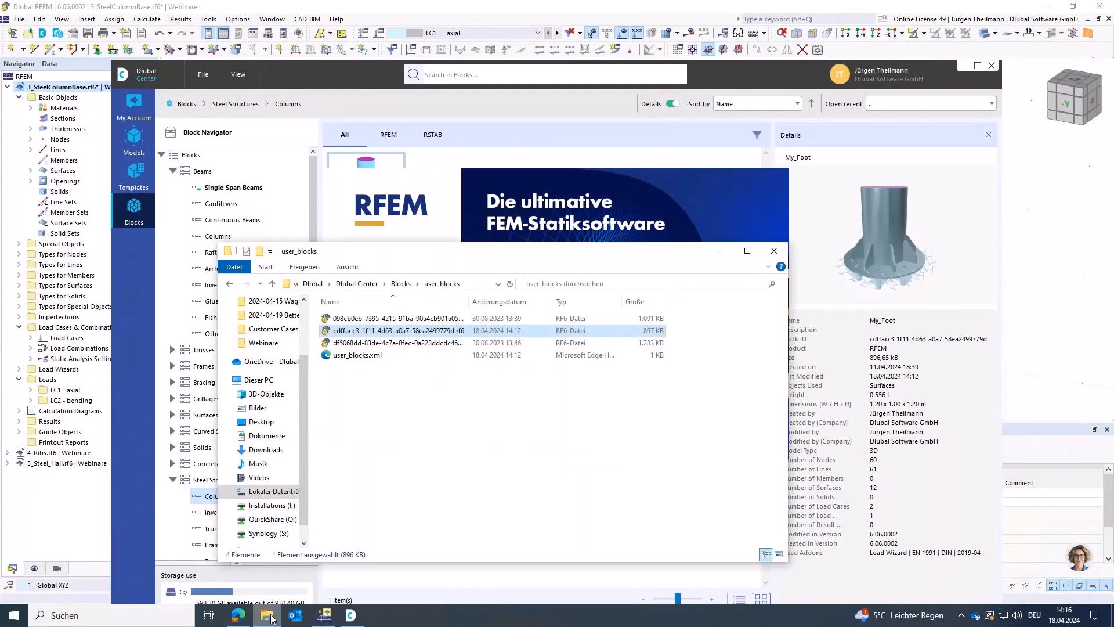
right_click(328, 333)
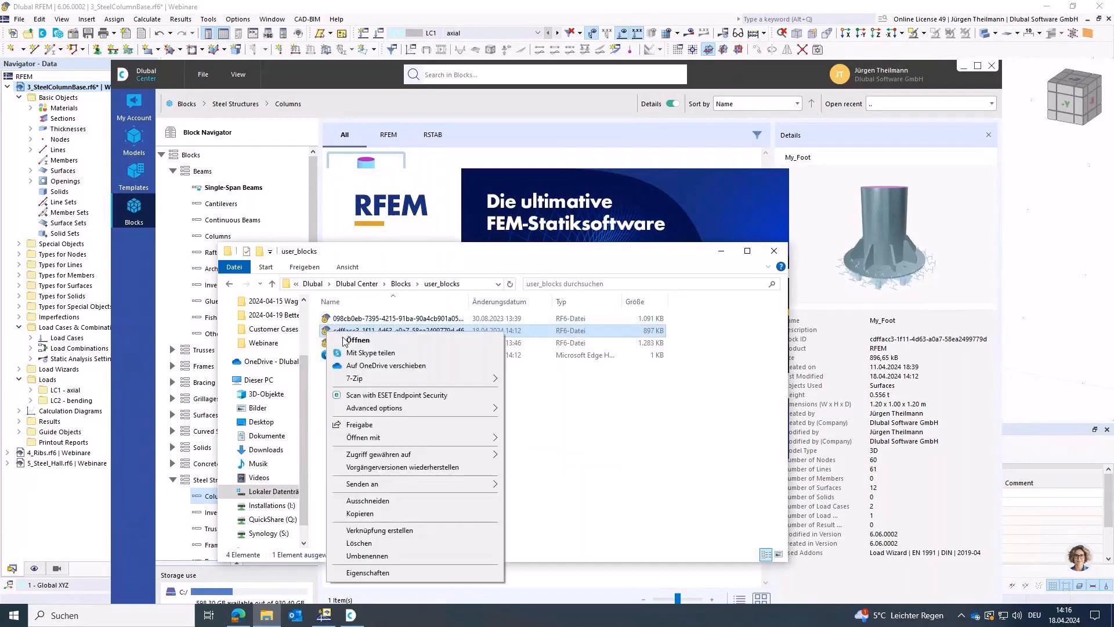
mouse_move(464, 438)
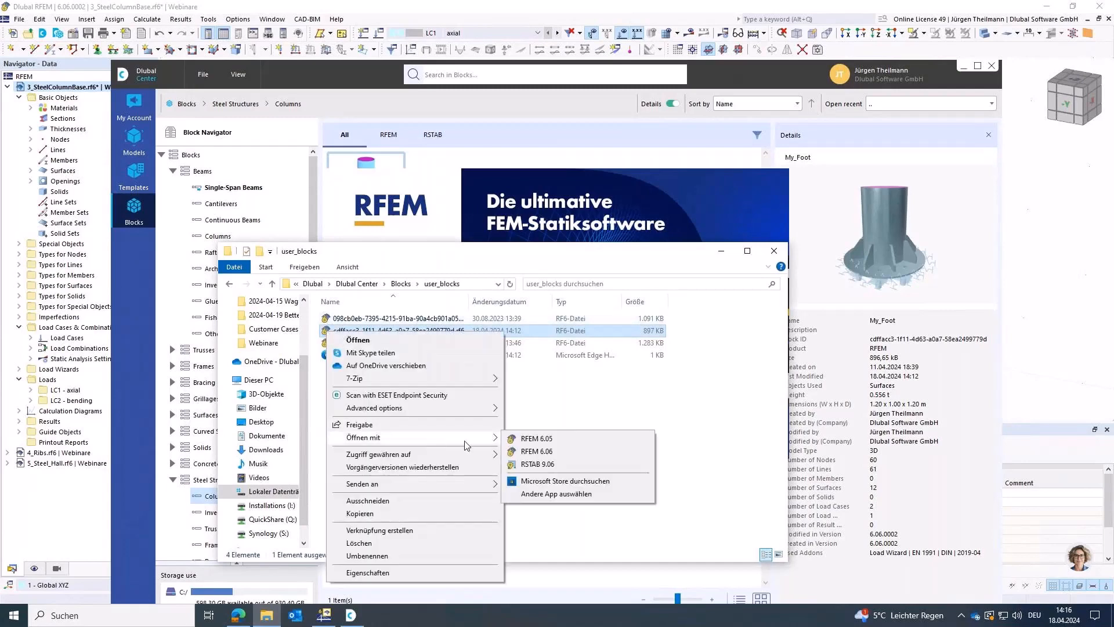
click(552, 452)
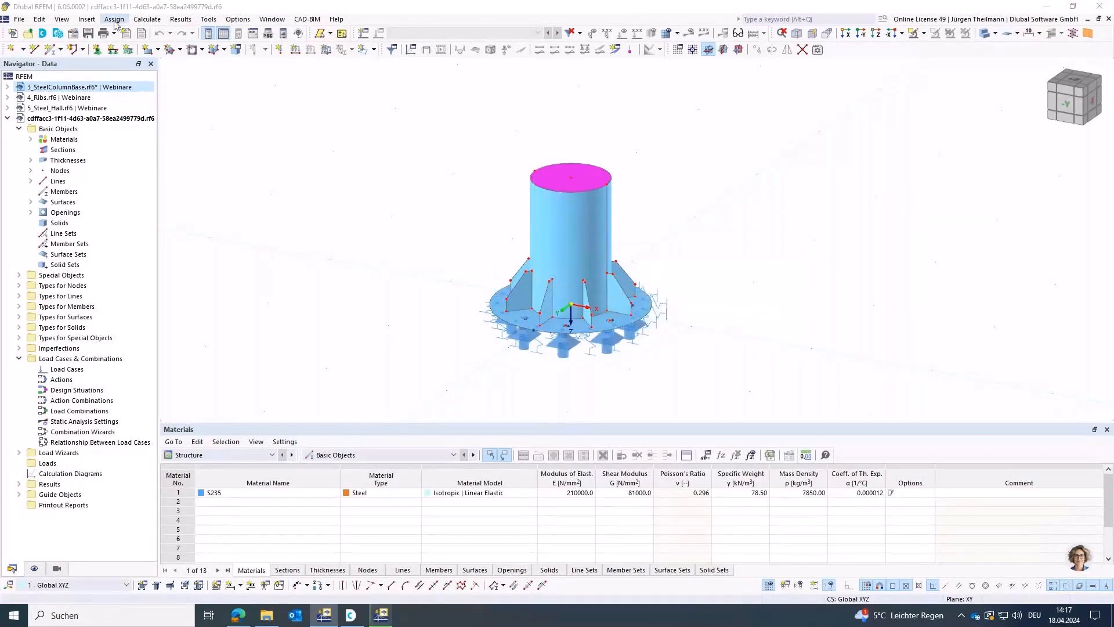
click(21, 19)
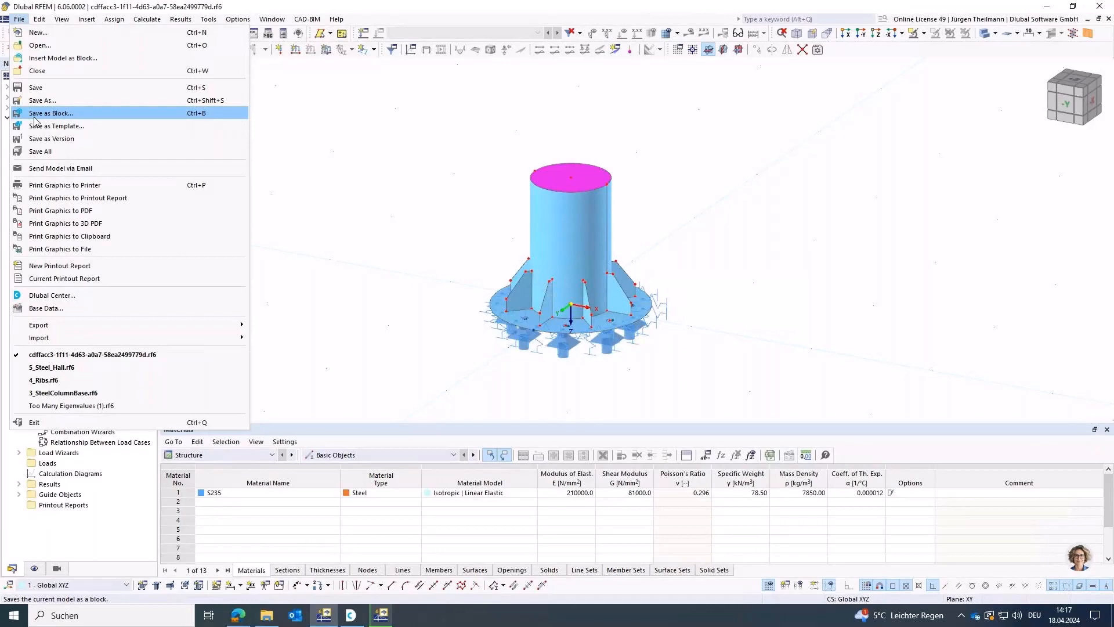
click(21, 19)
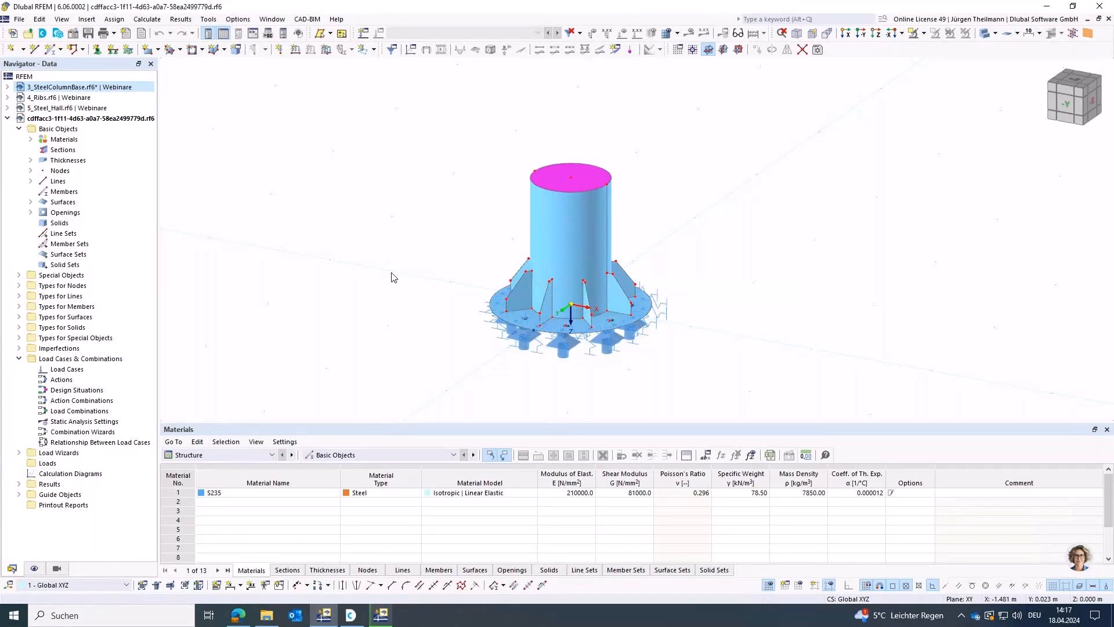
Step: Collapse the block model in the navigator and switch to the 4_Ribs.rf6 model, showing the whole ribbed slab
click(7, 119)
click(36, 97)
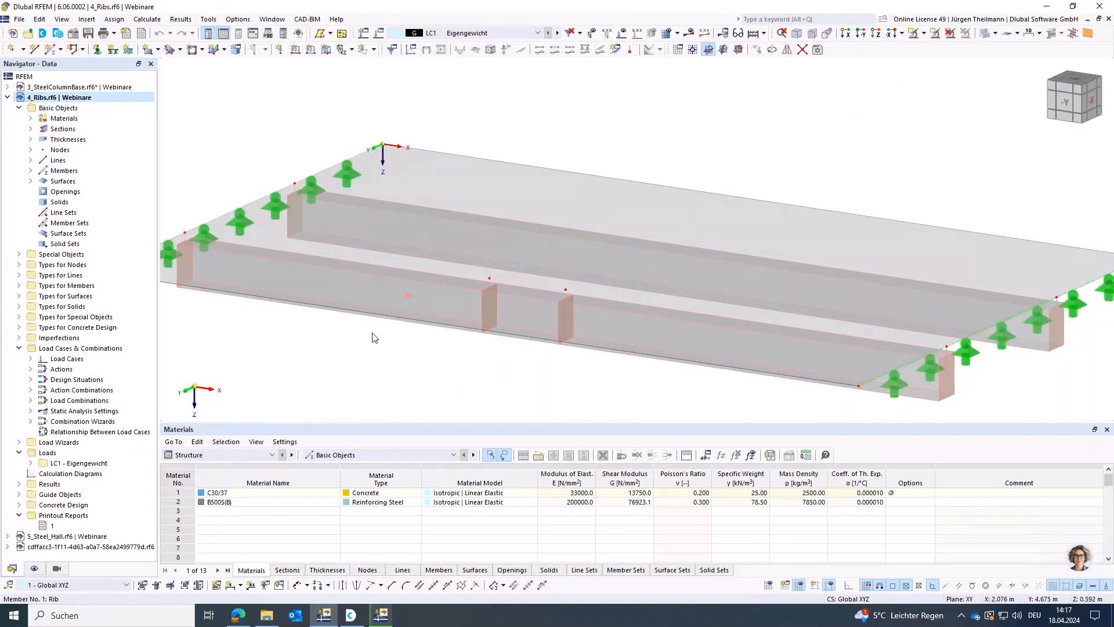
scroll(464, 379, down, 1)
scroll(521, 380, down, 1)
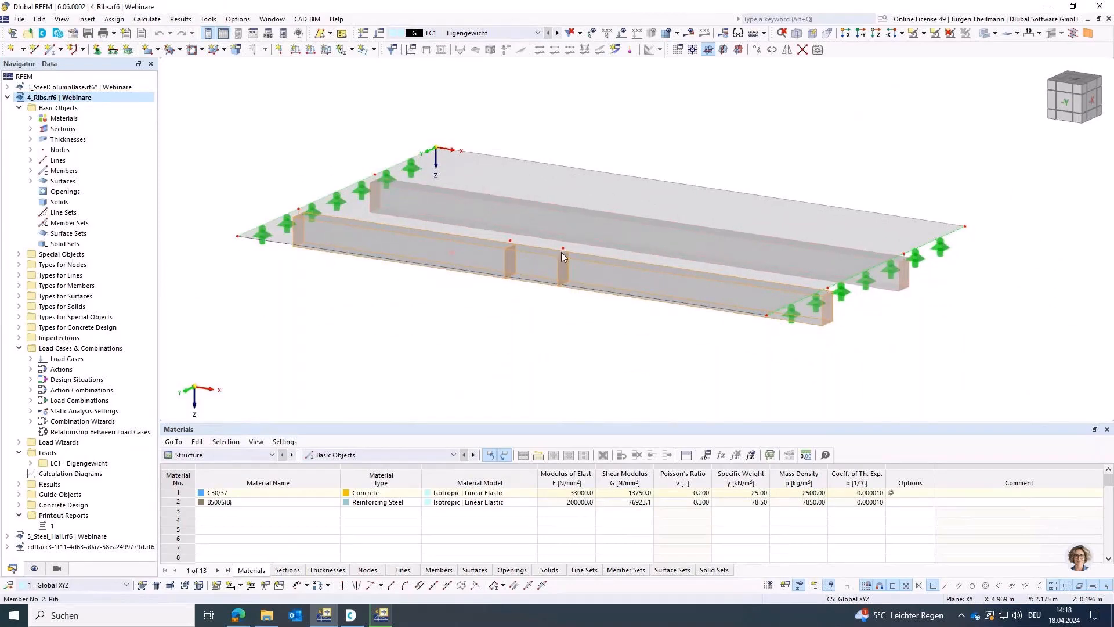
Step: Try to generate the mesh for the 4_Ribs model and dismiss the resulting message
click(678, 33)
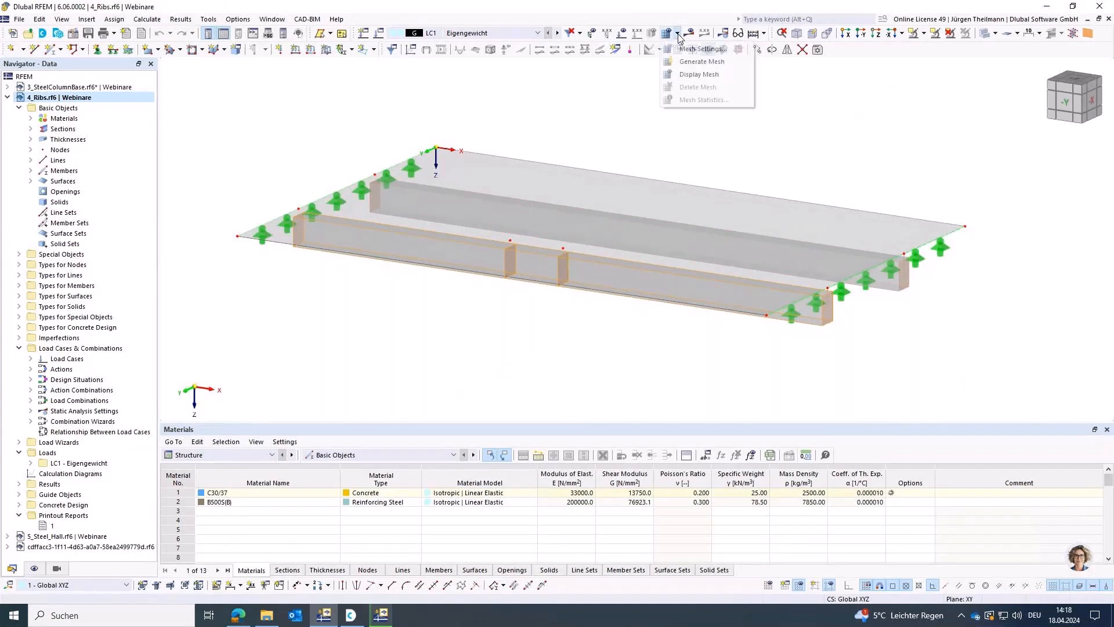
click(685, 62)
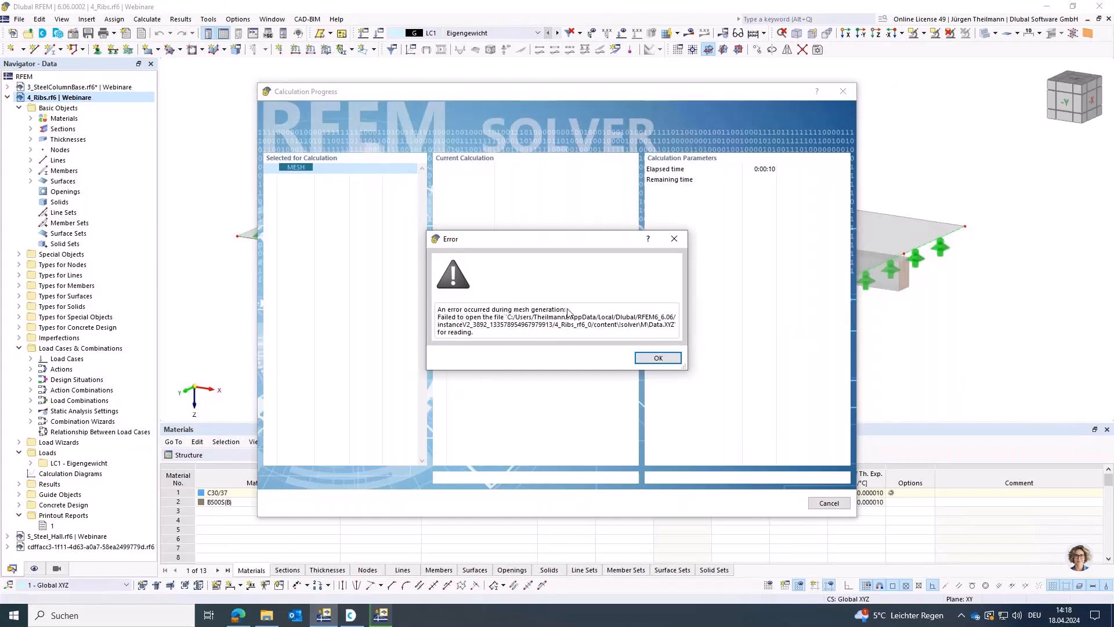
click(657, 357)
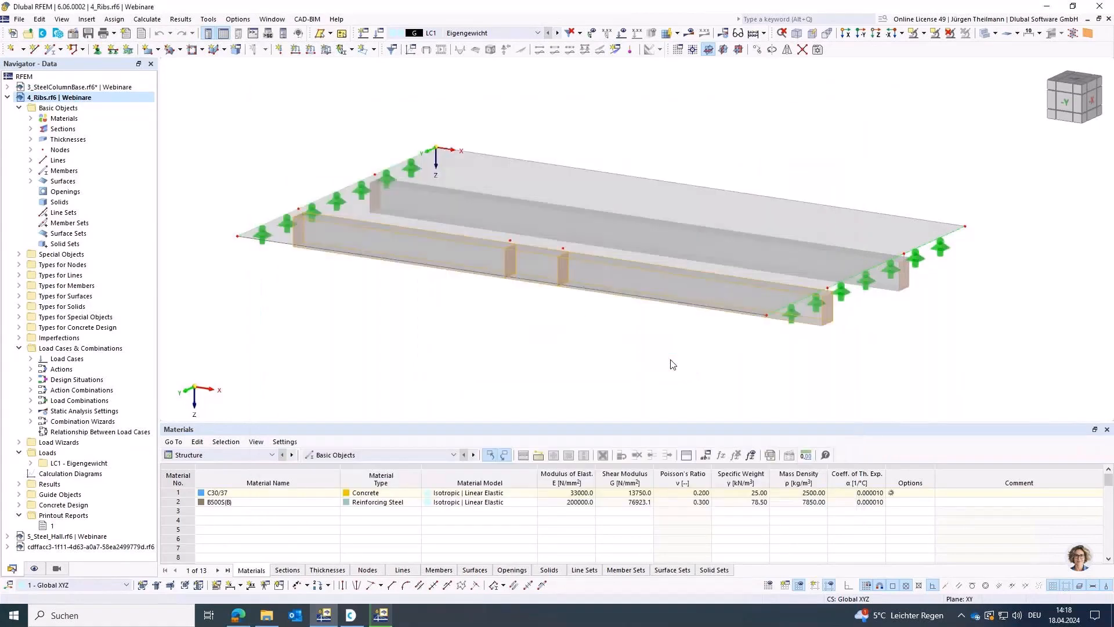
Step: Hide the members in the model display so only the slab and its lines are shown
middle_drag(549, 313, 539, 325)
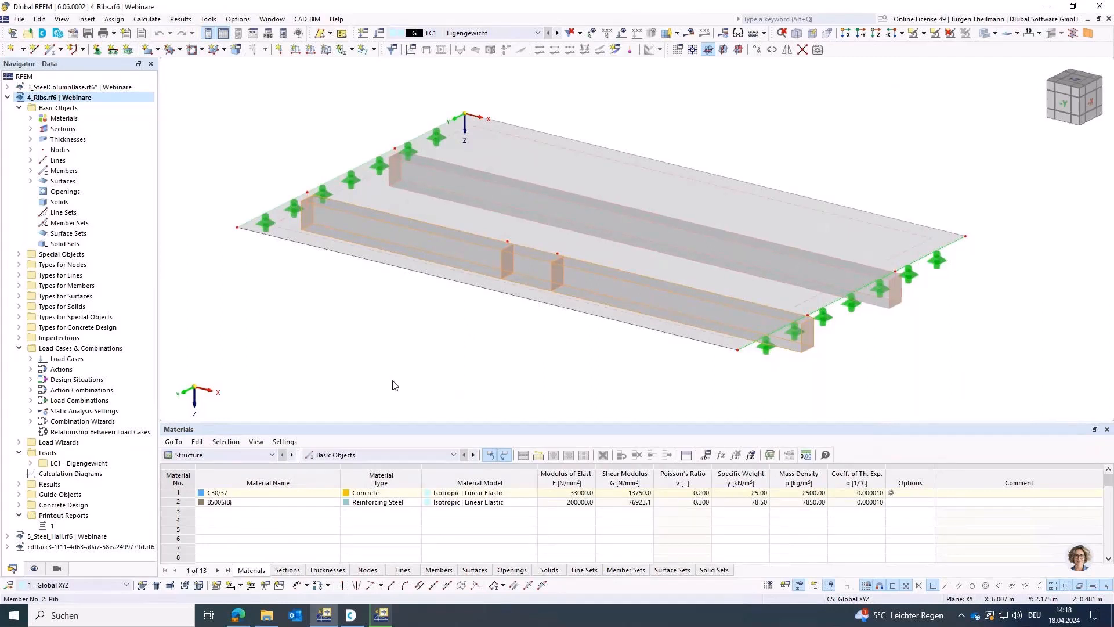
click(35, 569)
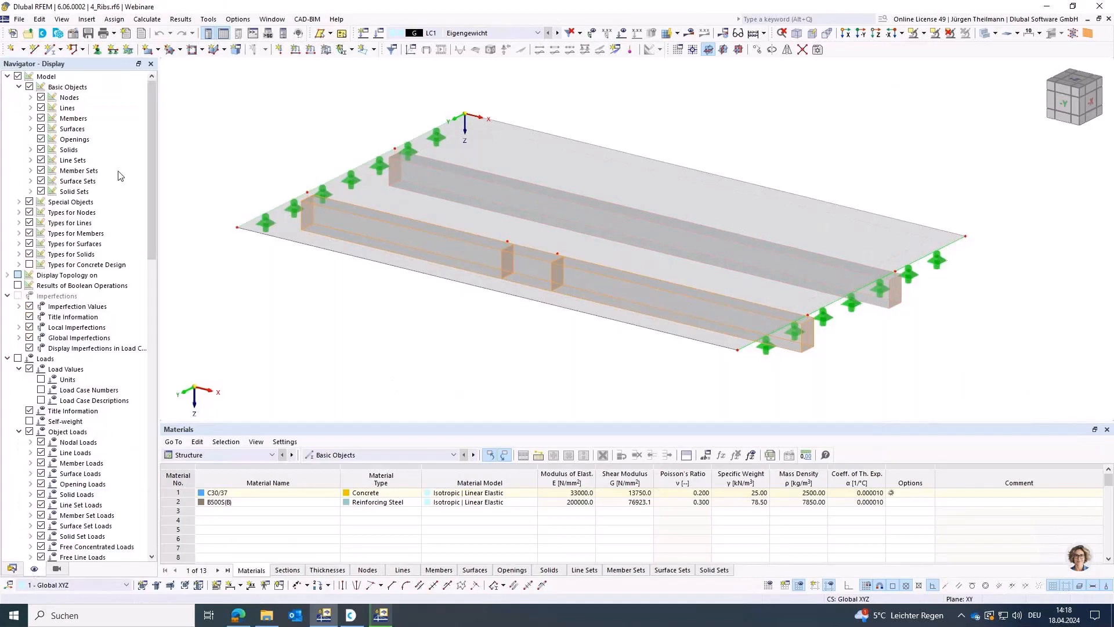
click(41, 118)
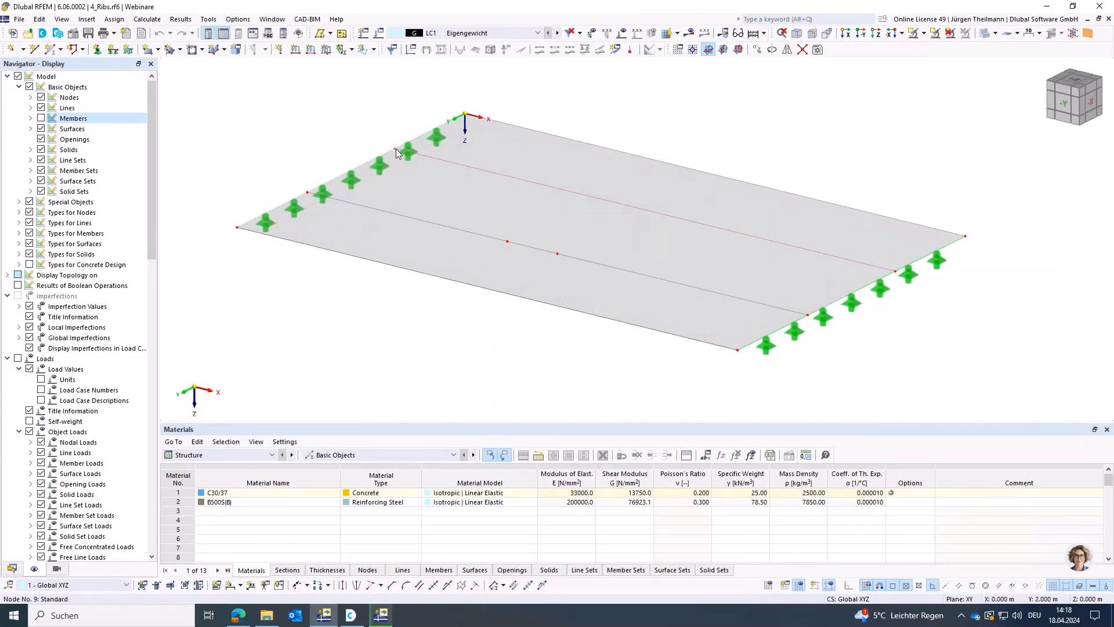
Step: Examine the definition nodes and line type of the front rib's line, closing its properties without changes
click(724, 232)
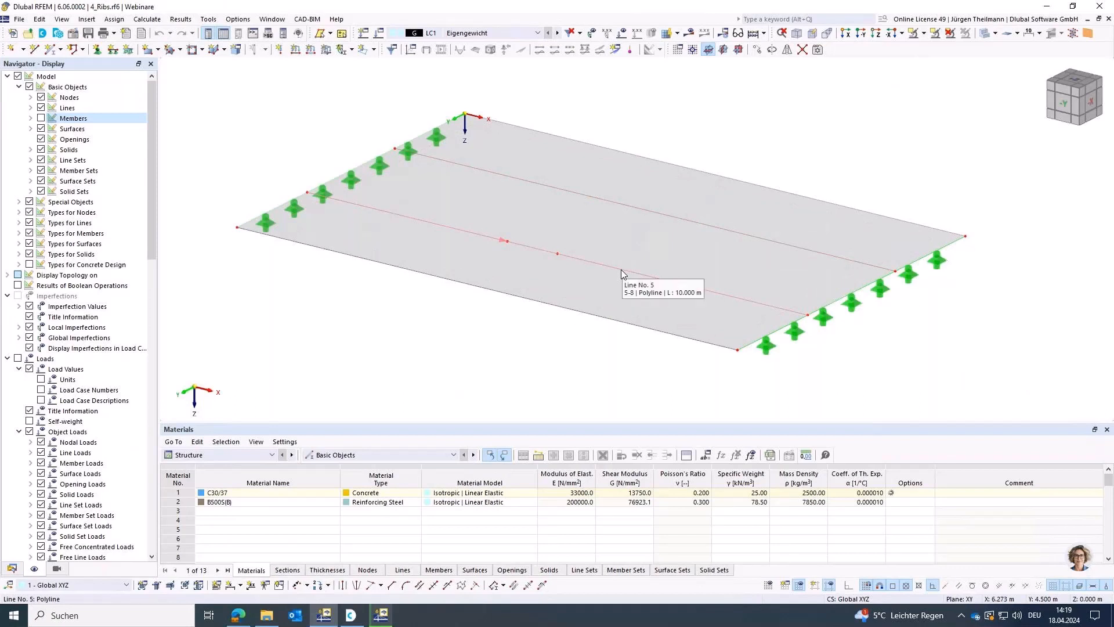
click(621, 272)
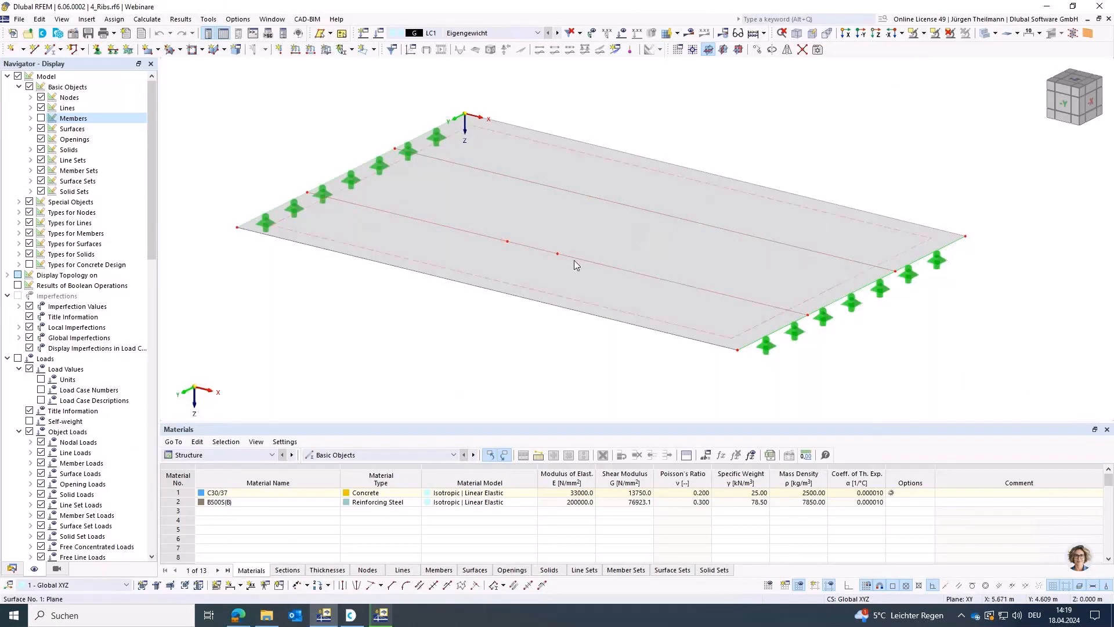
double_click(478, 234)
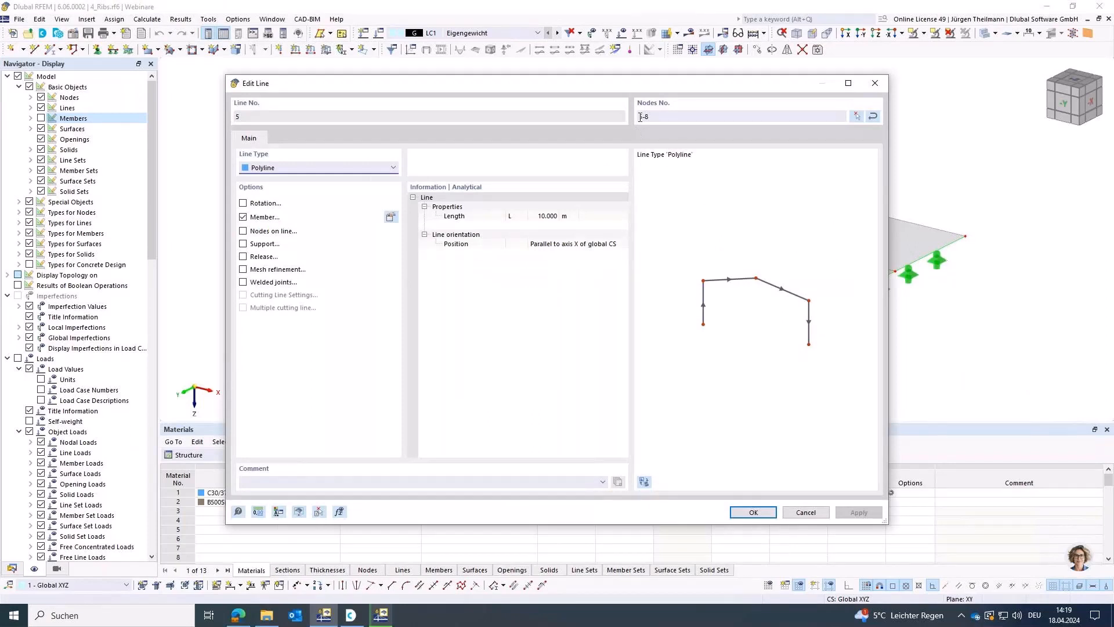
click(805, 513)
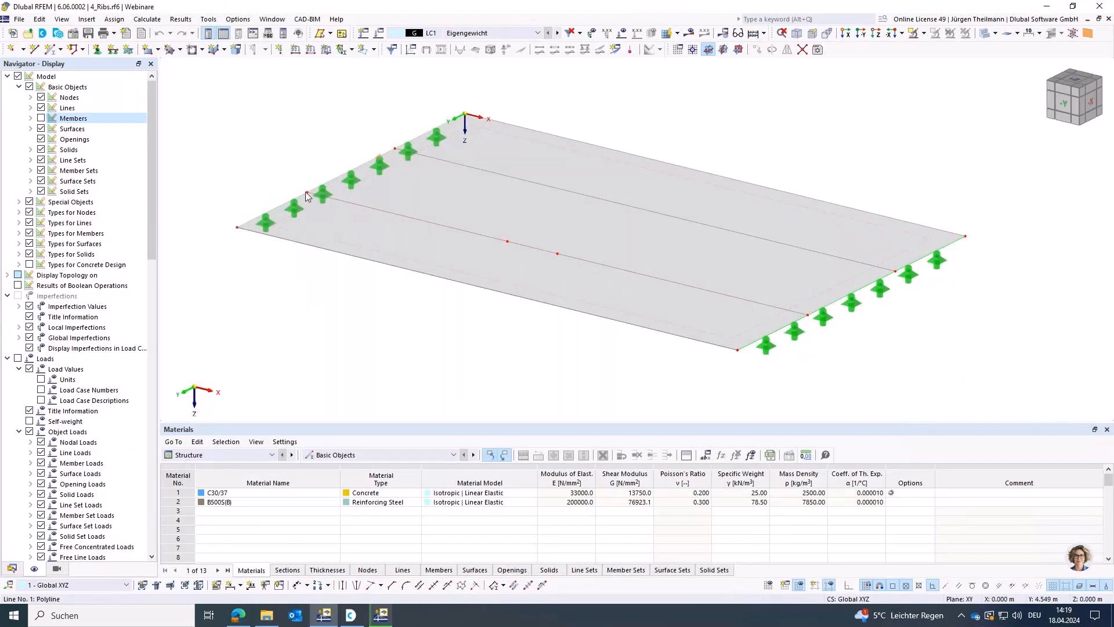
mouse_move(306, 192)
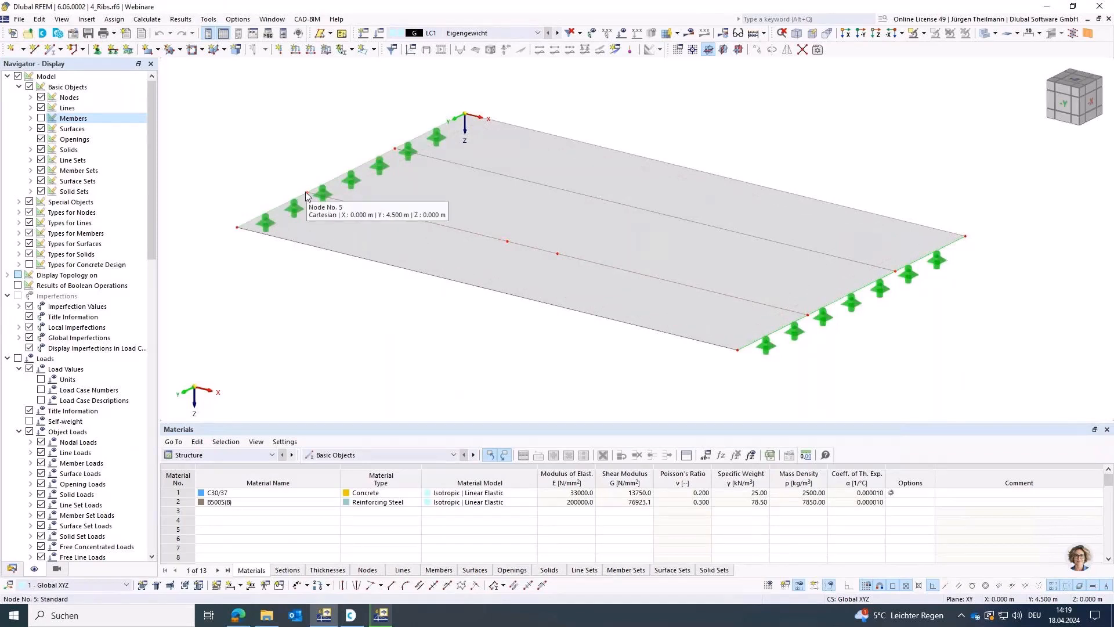
Step: Show the members in the model display again and inspect the start and end nodes of the front rib
click(41, 118)
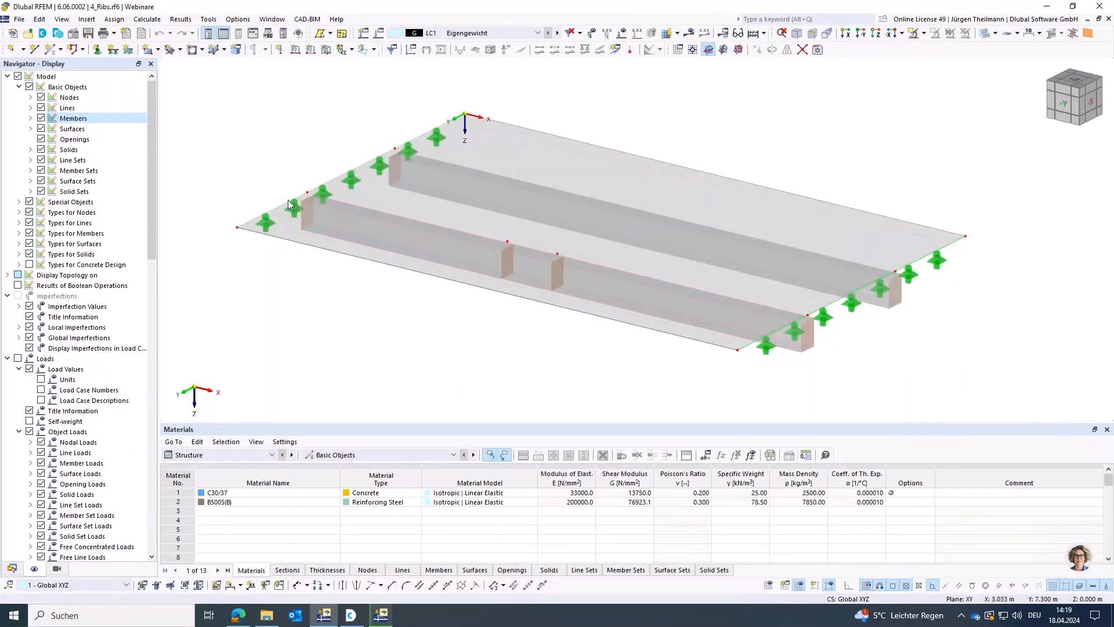
mouse_move(308, 197)
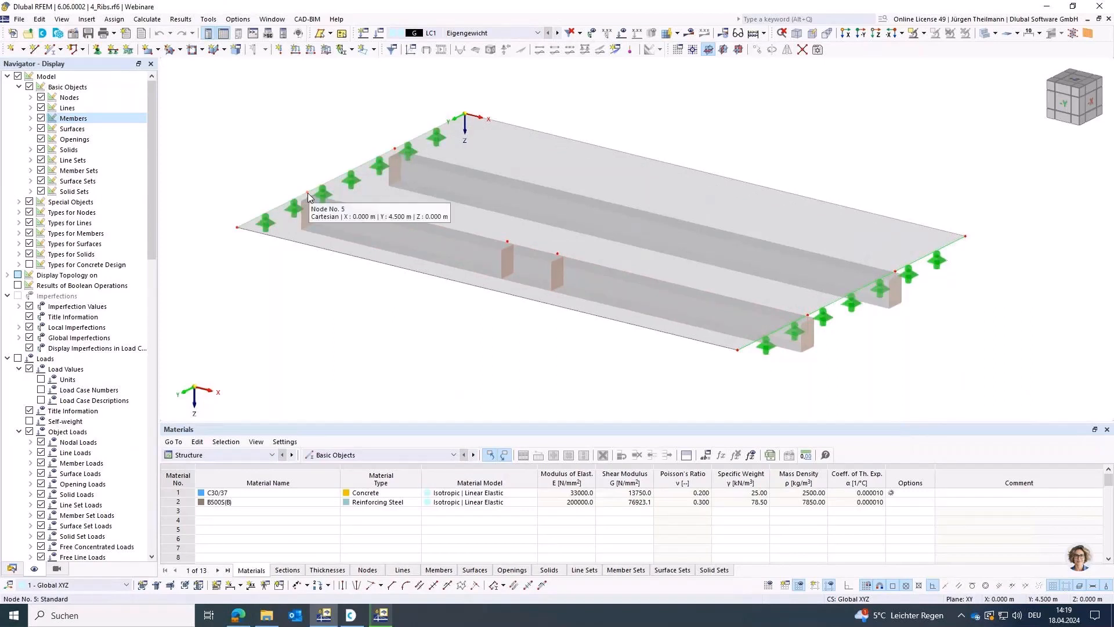
mouse_move(809, 314)
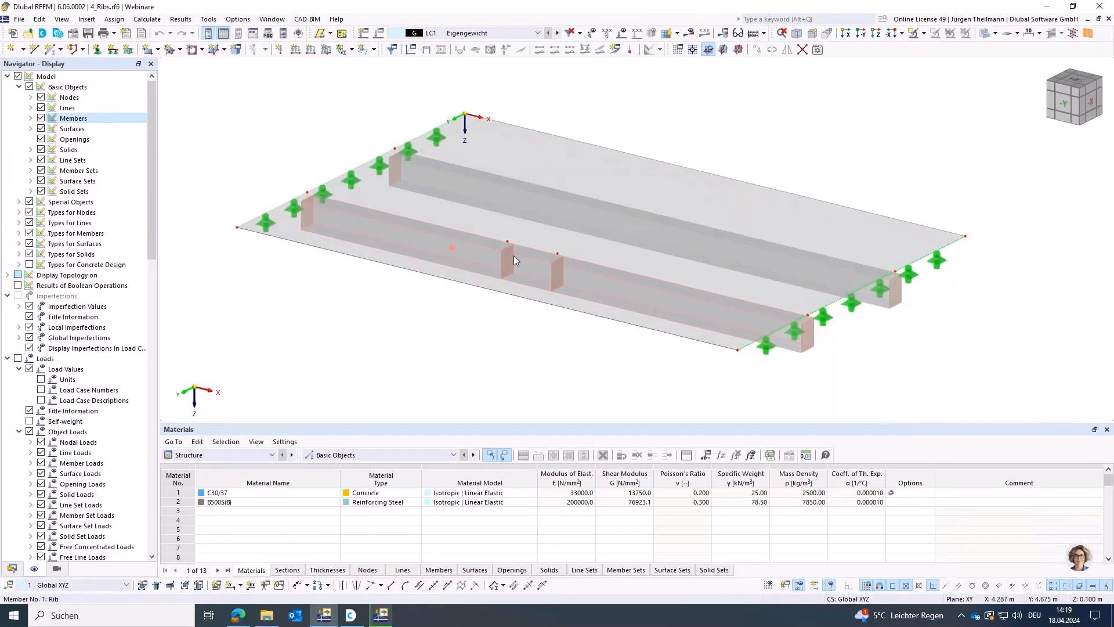
Step: Move the first intermediate node of the front rib off the rib's axis towards the slab's front edge, and undo the move
ctrl+middle_drag(531, 315, 515, 325)
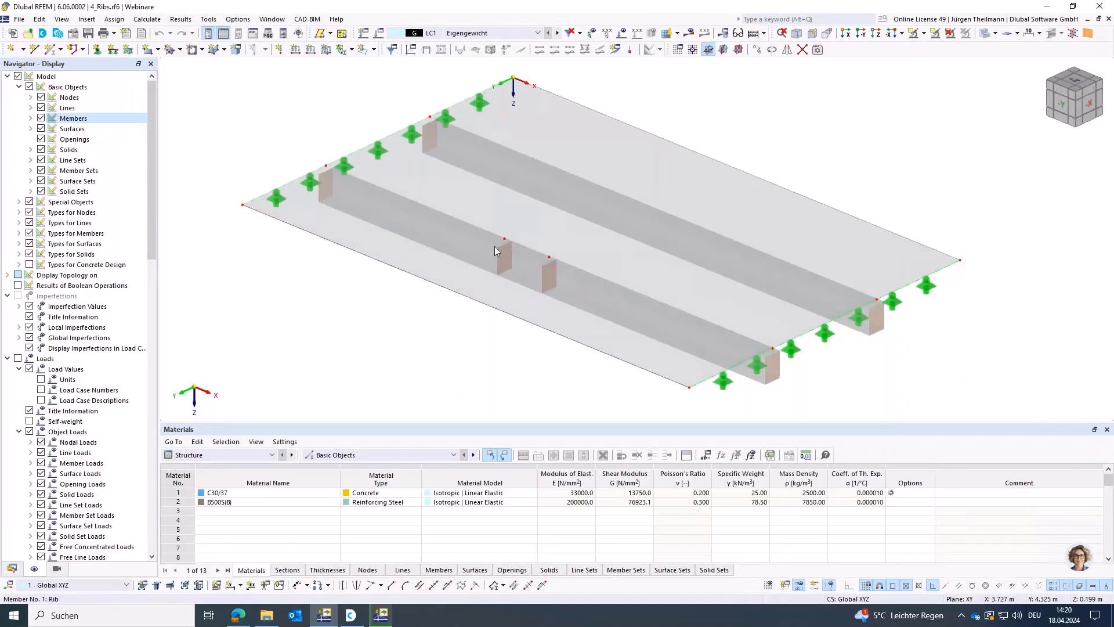
drag(473, 261, 465, 262)
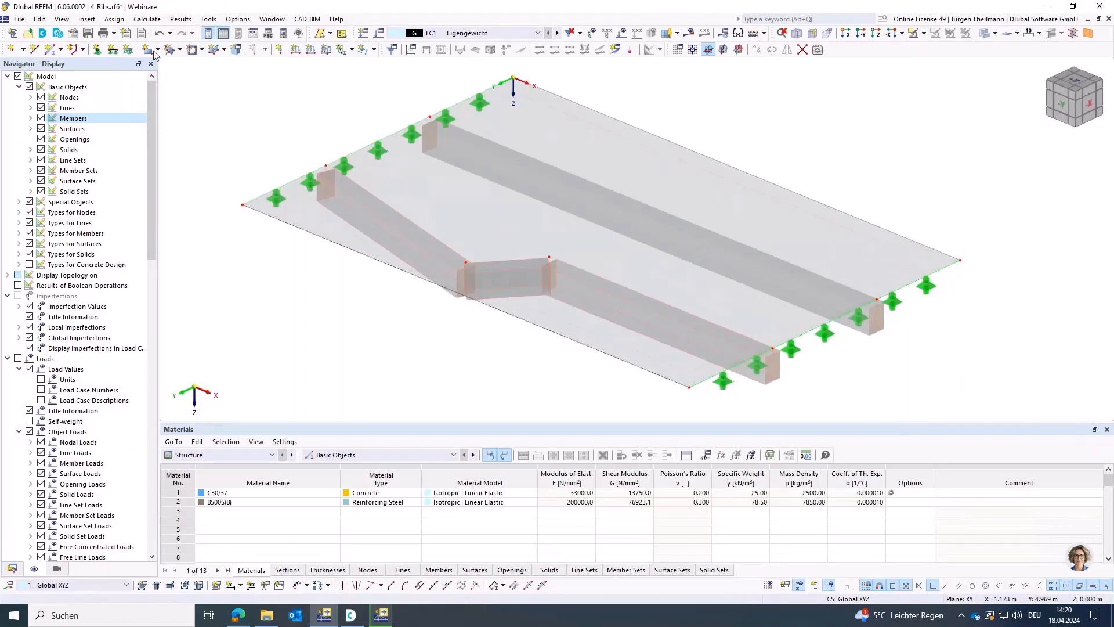
click(159, 33)
click(161, 34)
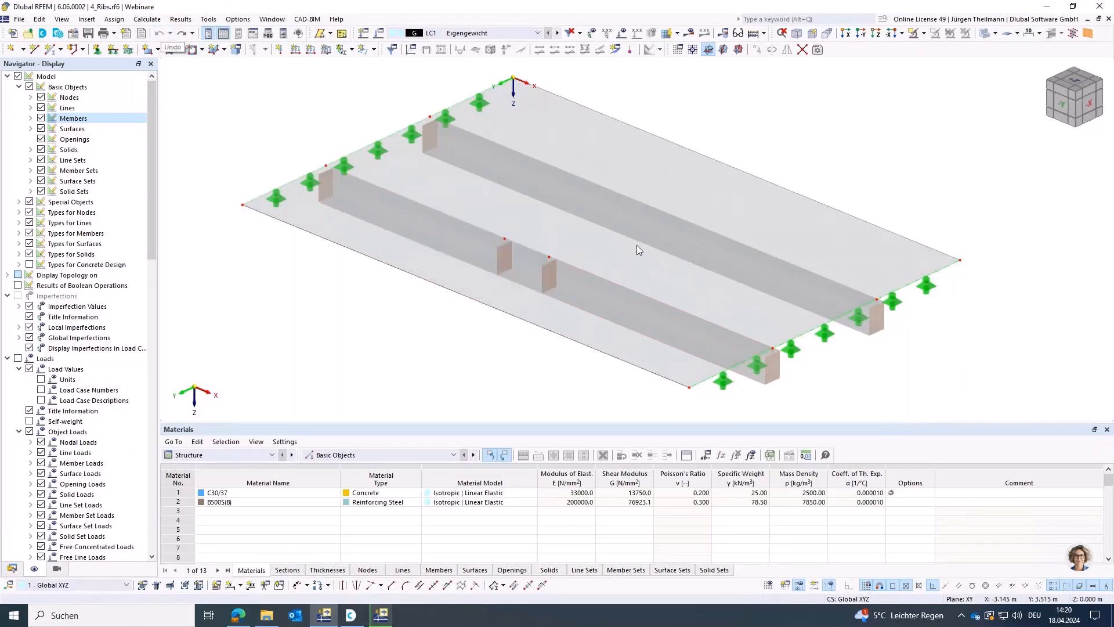
Step: Change the member type of the front rib (member 1) to Beam and accept the change
ctrl+middle_drag(513, 347, 493, 316)
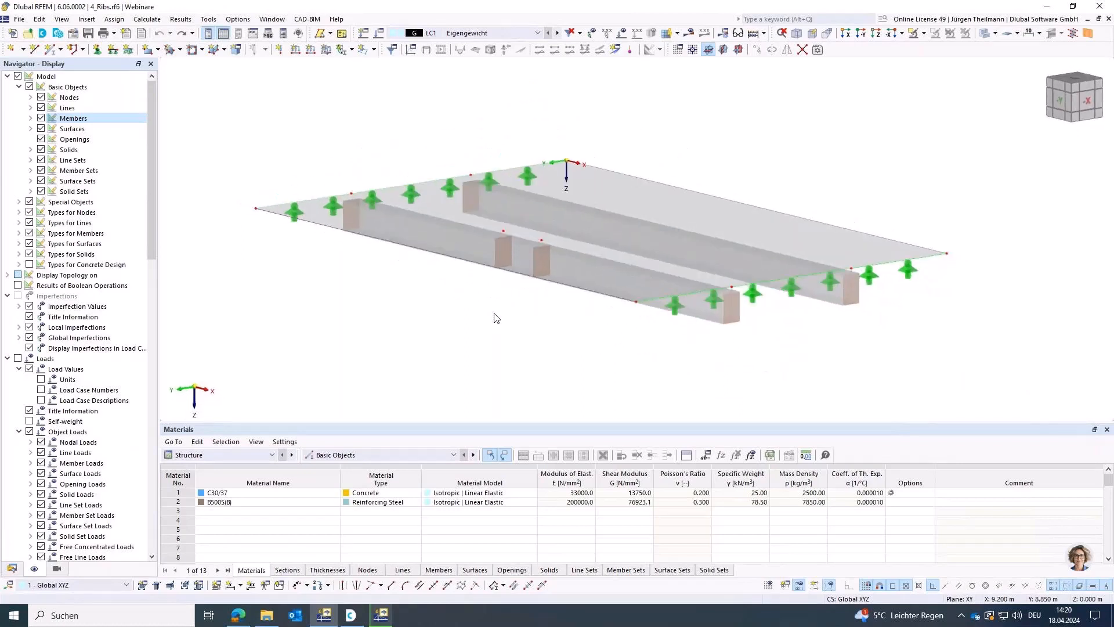
click(700, 317)
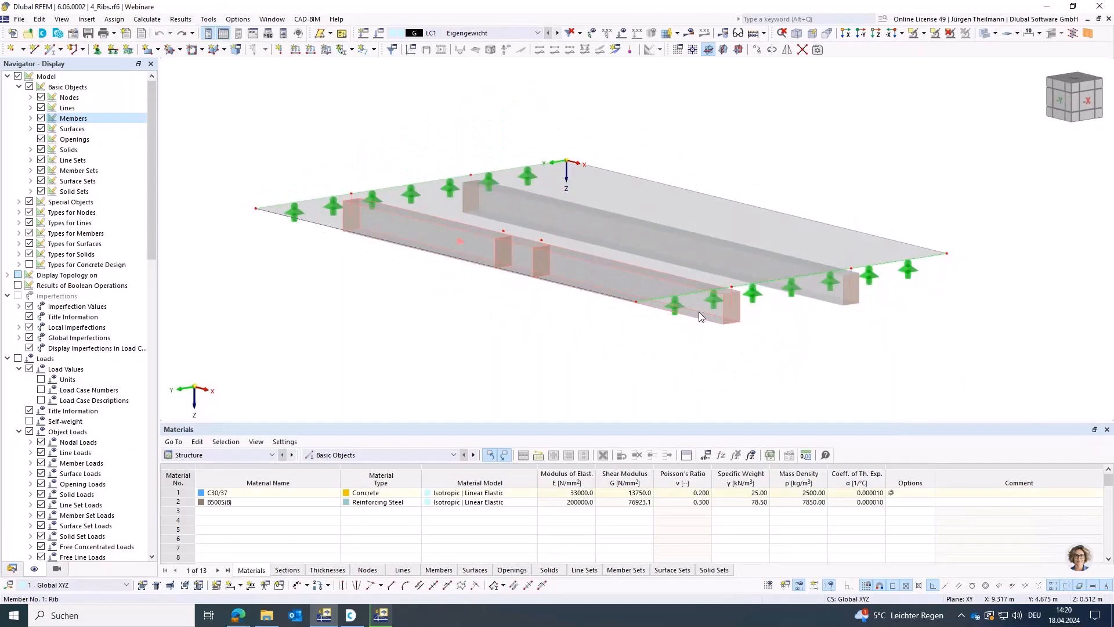
double_click(699, 316)
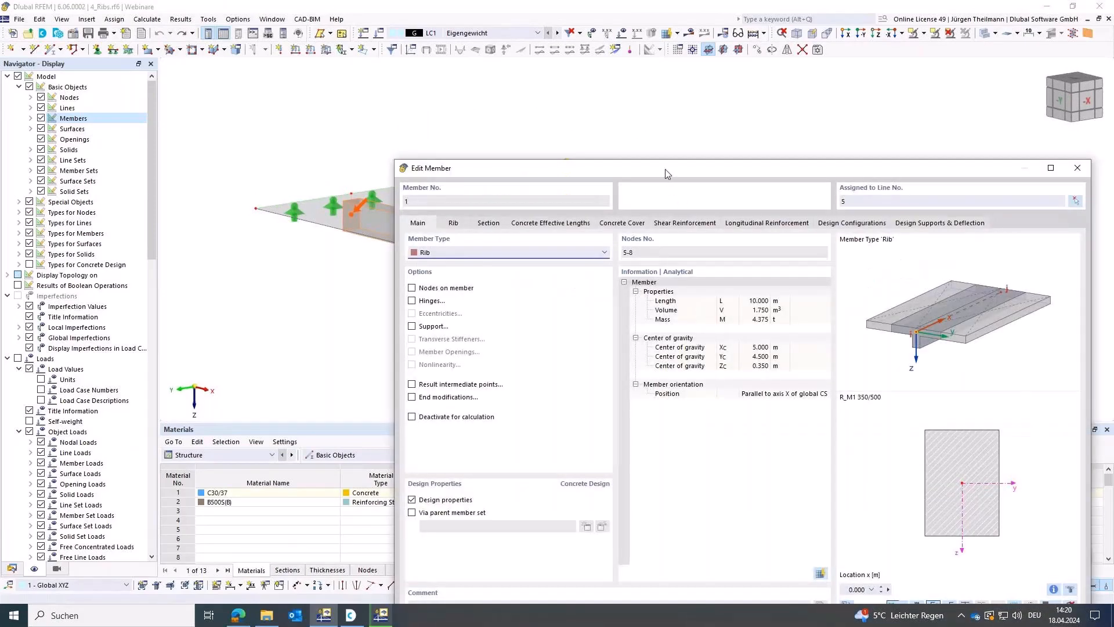
drag(654, 168, 542, 93)
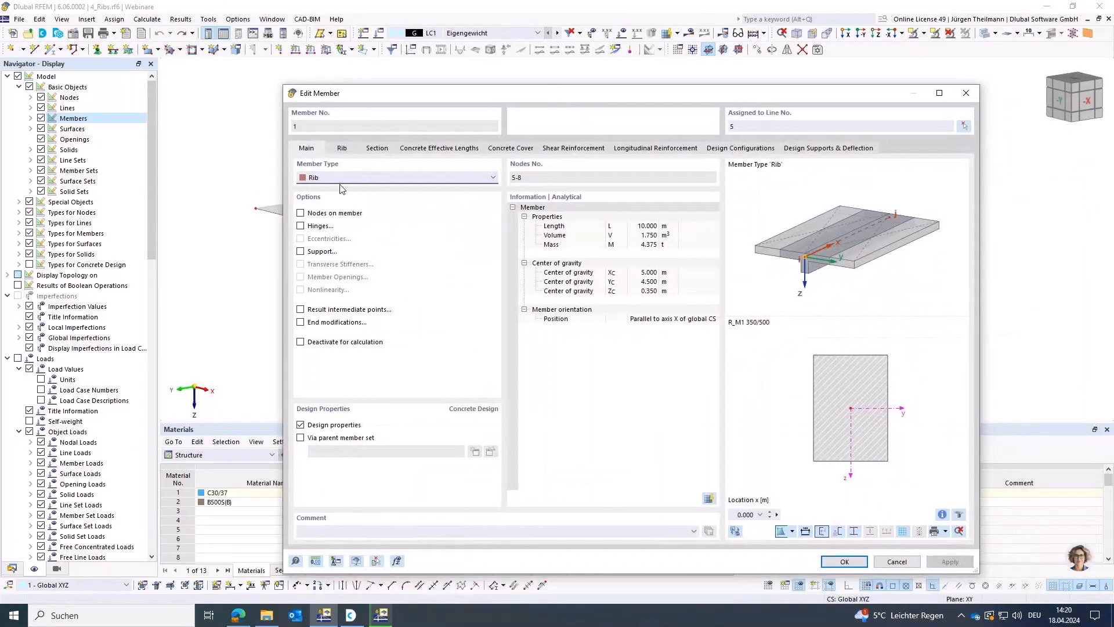
click(328, 179)
click(328, 190)
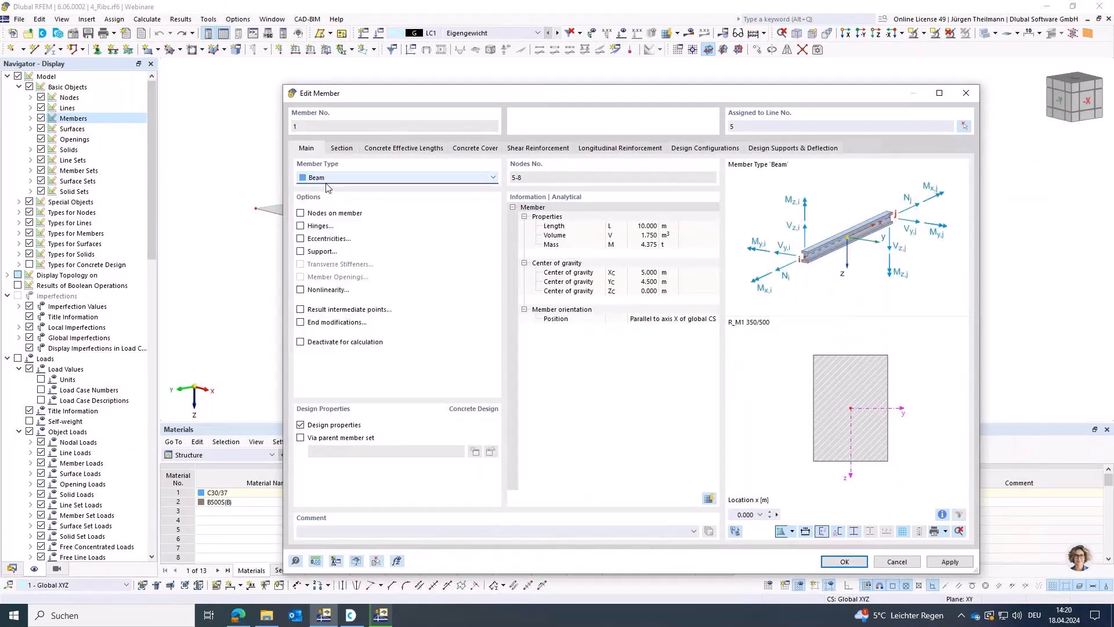
click(844, 562)
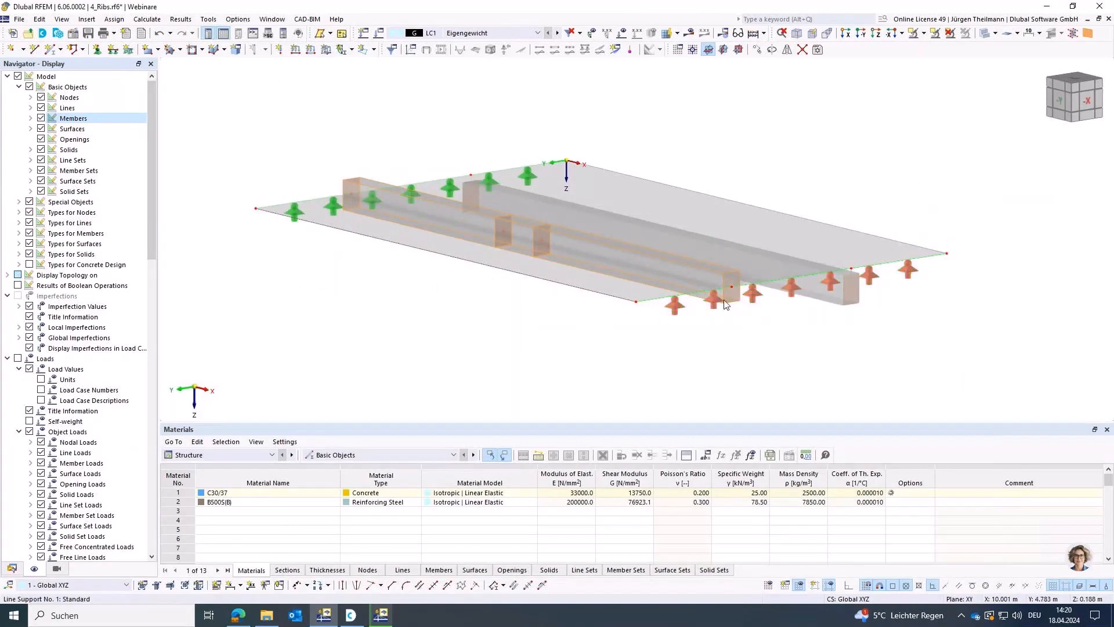
Step: Enable eccentricities for the front beam and create a start eccentricity relative to the section with middle-top alignment
double_click(363, 182)
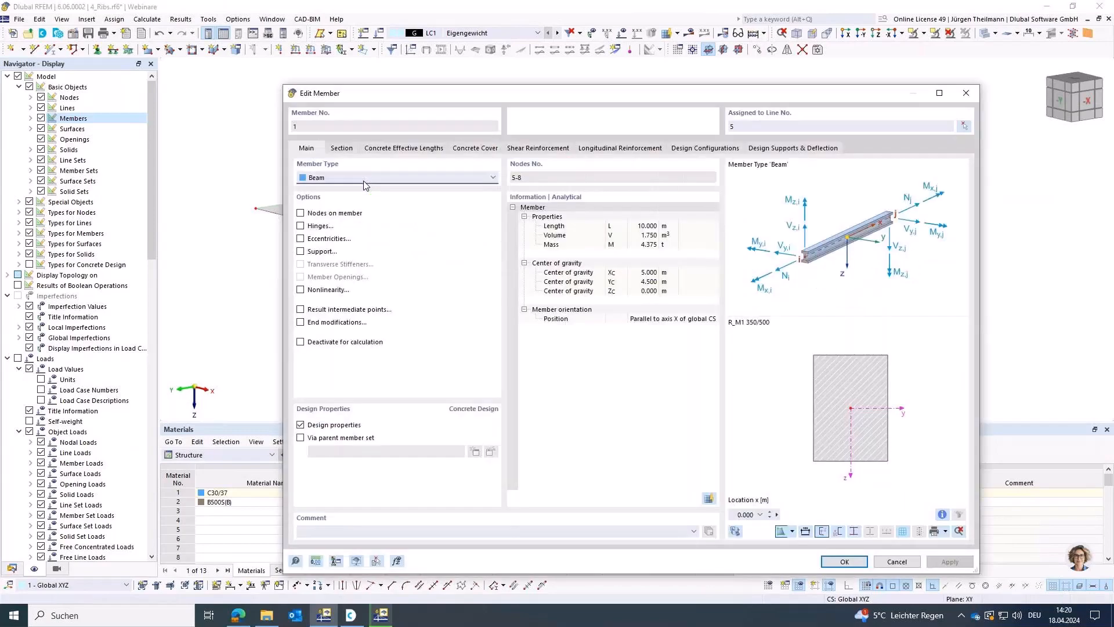
click(301, 239)
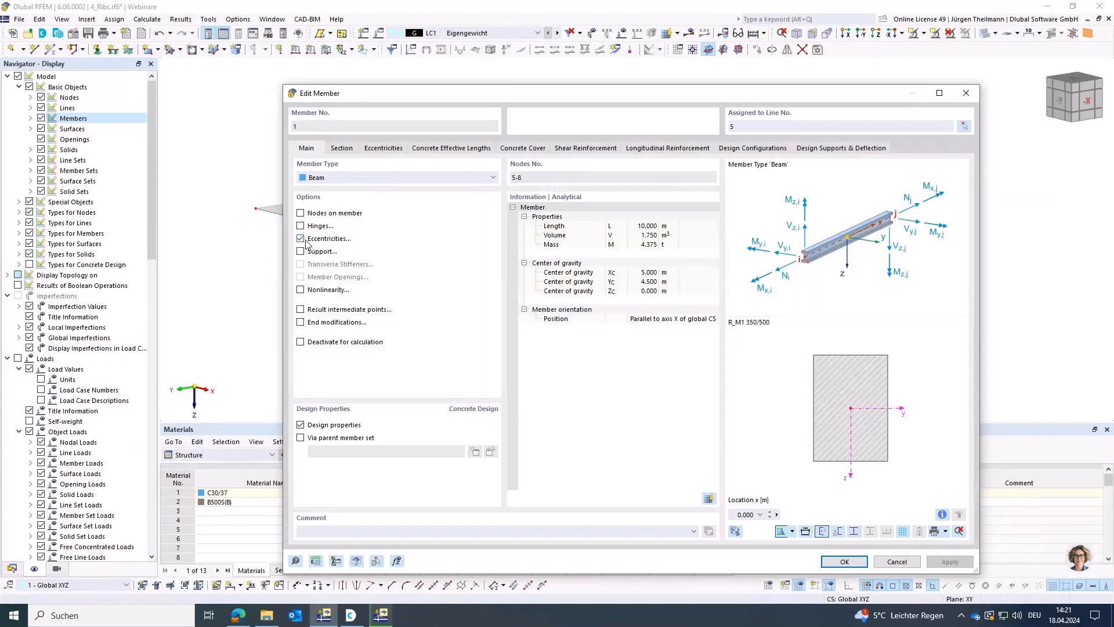
click(383, 149)
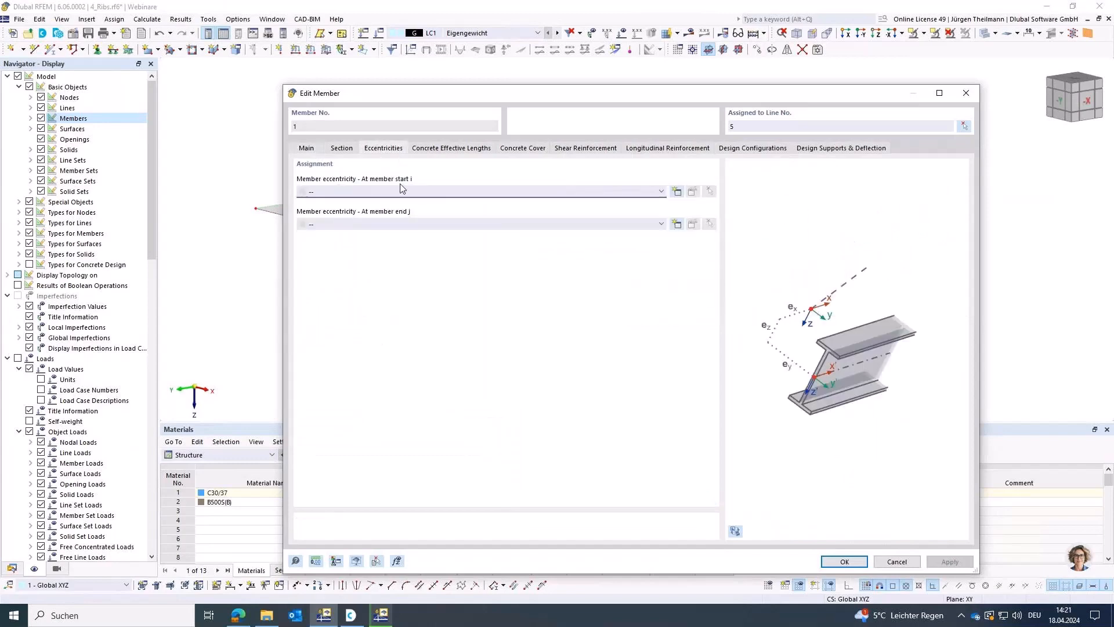
click(677, 192)
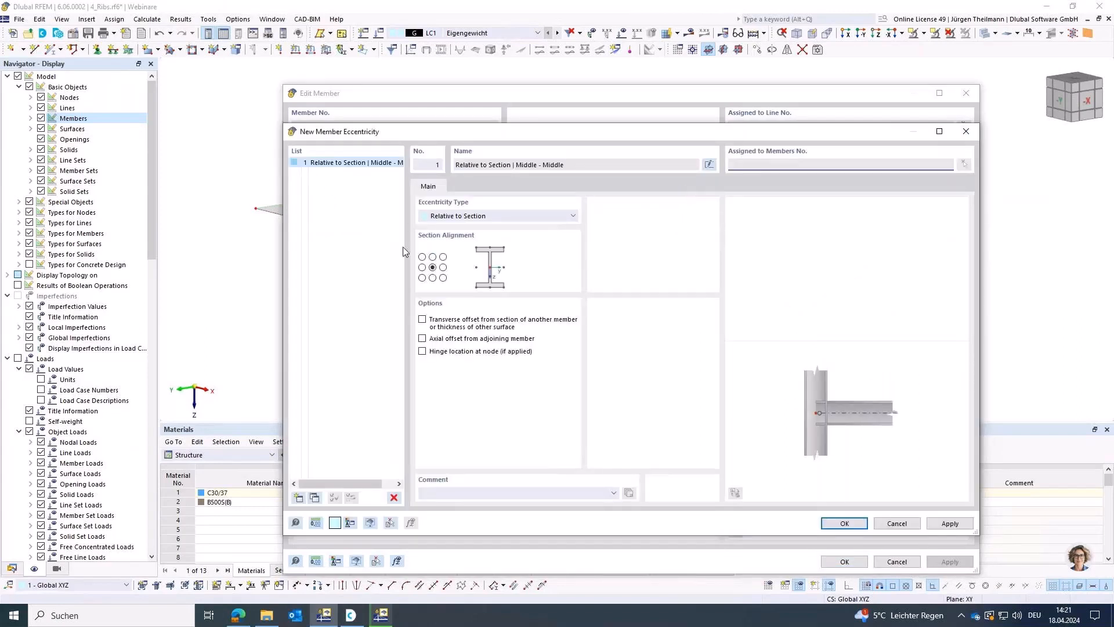
click(432, 257)
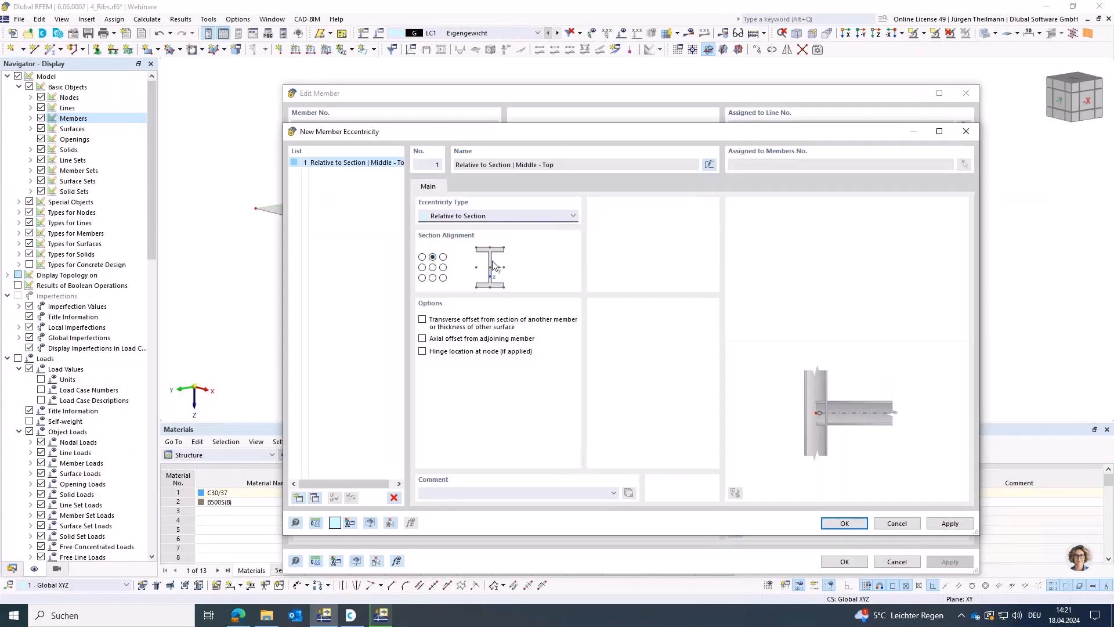
Step: Add a transverse offset from the bottom of slab surface 1 to the eccentricity and accept the member's settings
click(422, 319)
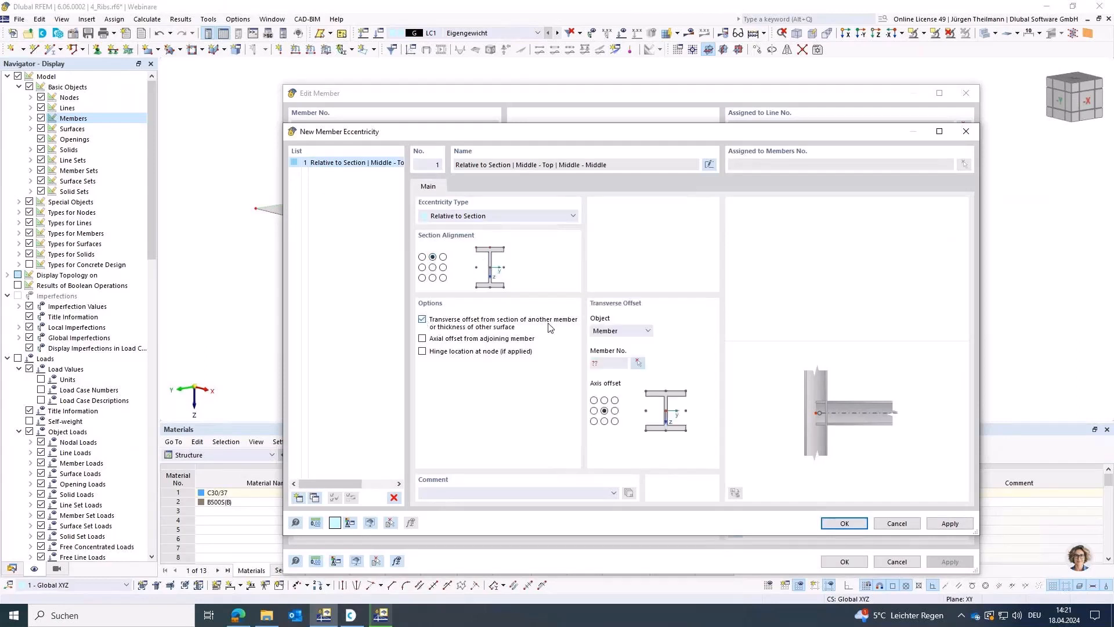
click(604, 420)
click(625, 331)
click(616, 351)
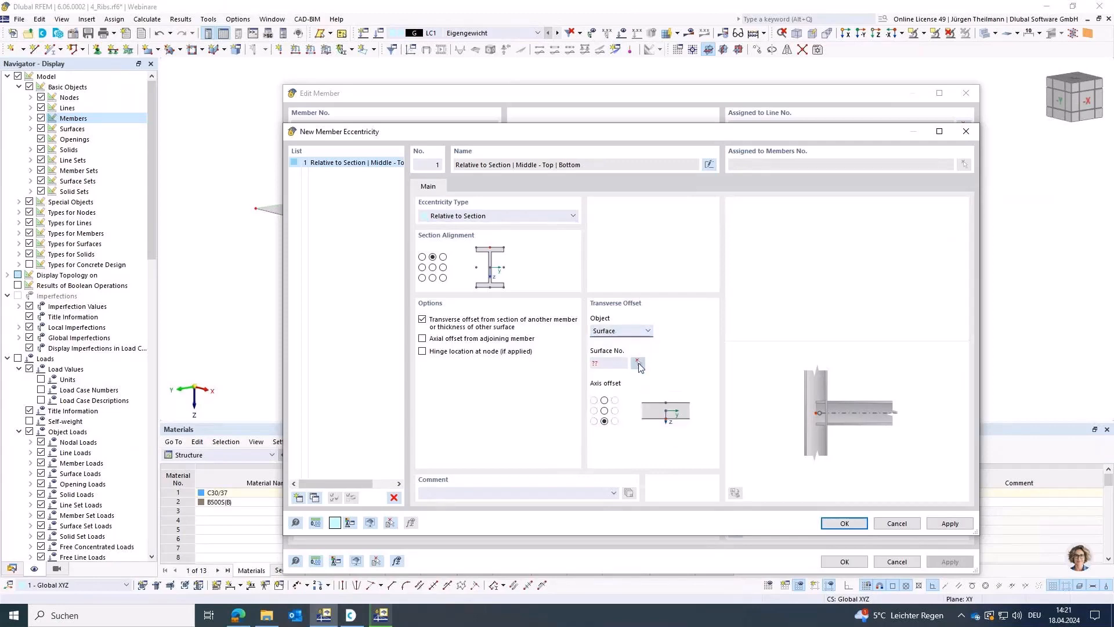
click(637, 363)
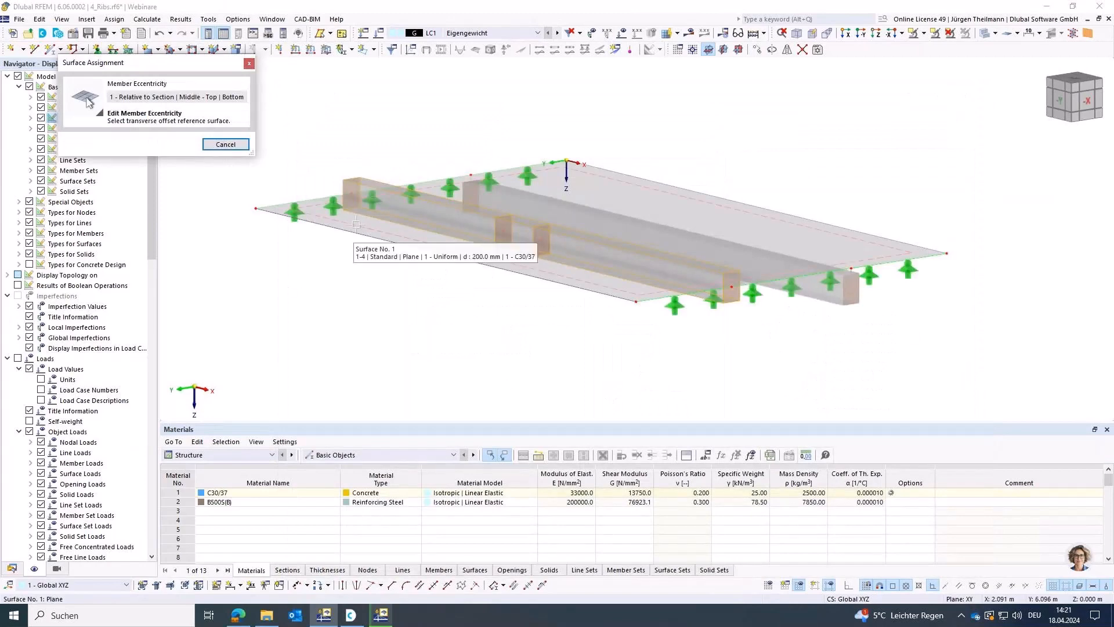
click(356, 223)
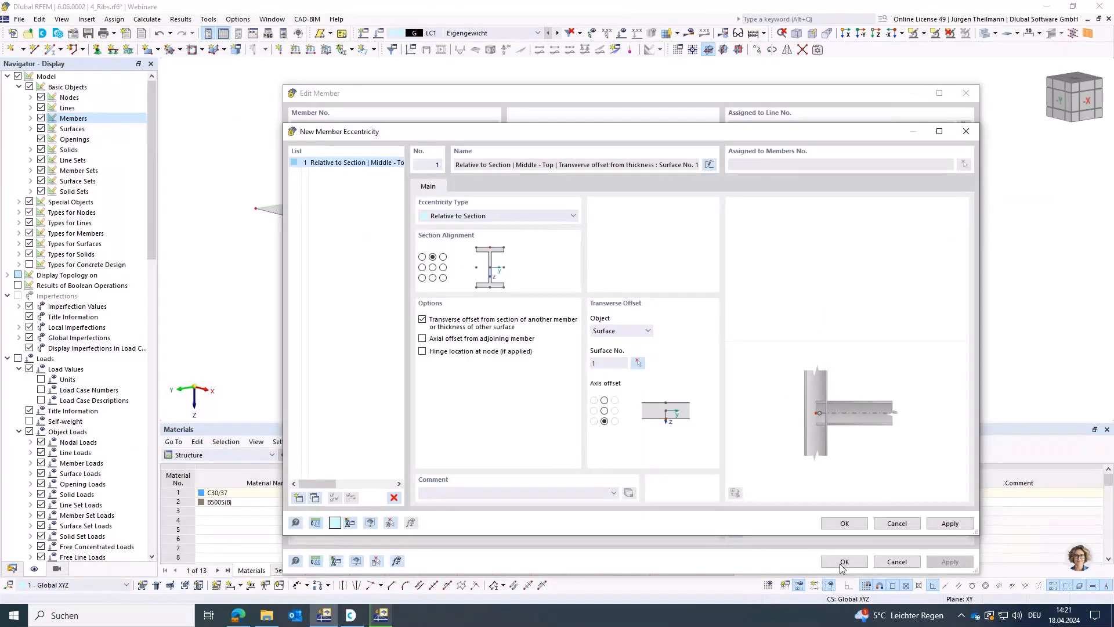
click(844, 524)
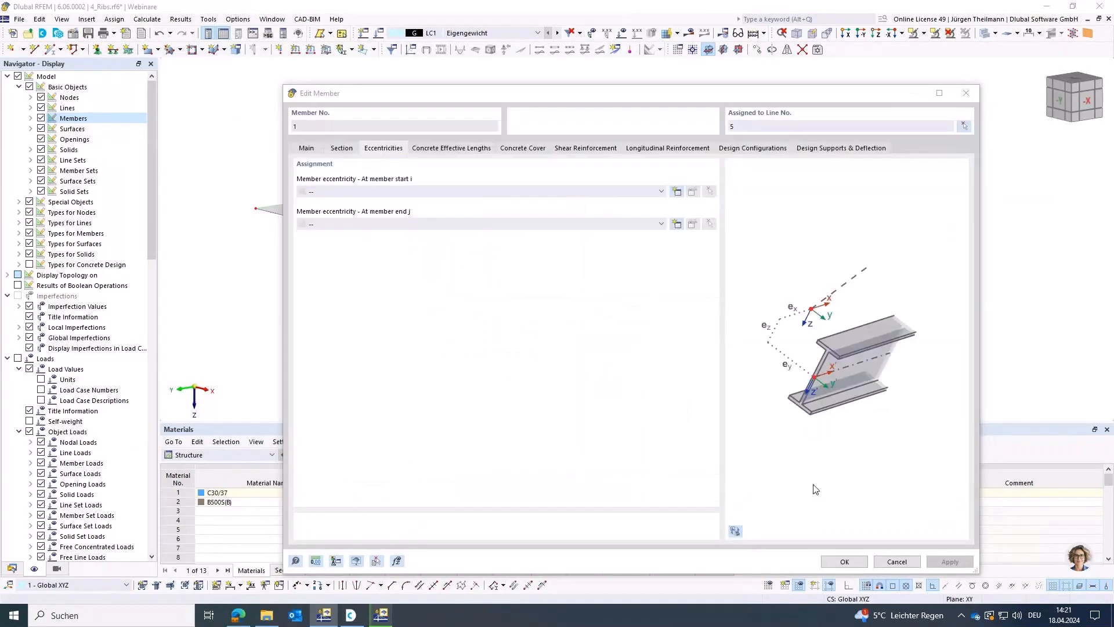
click(845, 562)
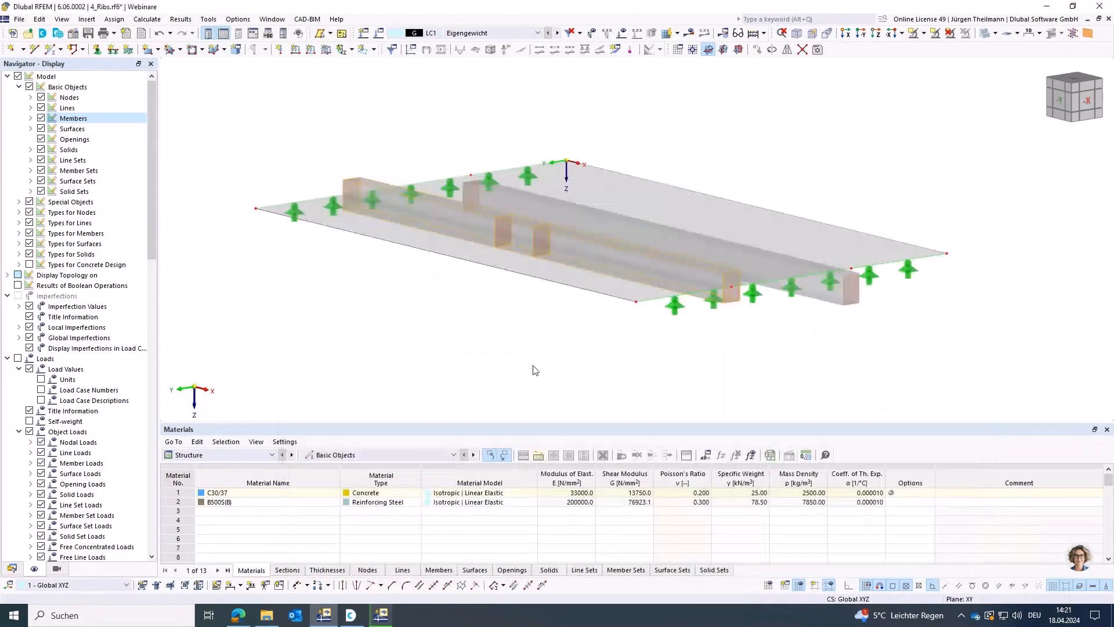
Step: Assign the same surface-offset eccentricity at the front beam's end j and generate the mesh
double_click(674, 277)
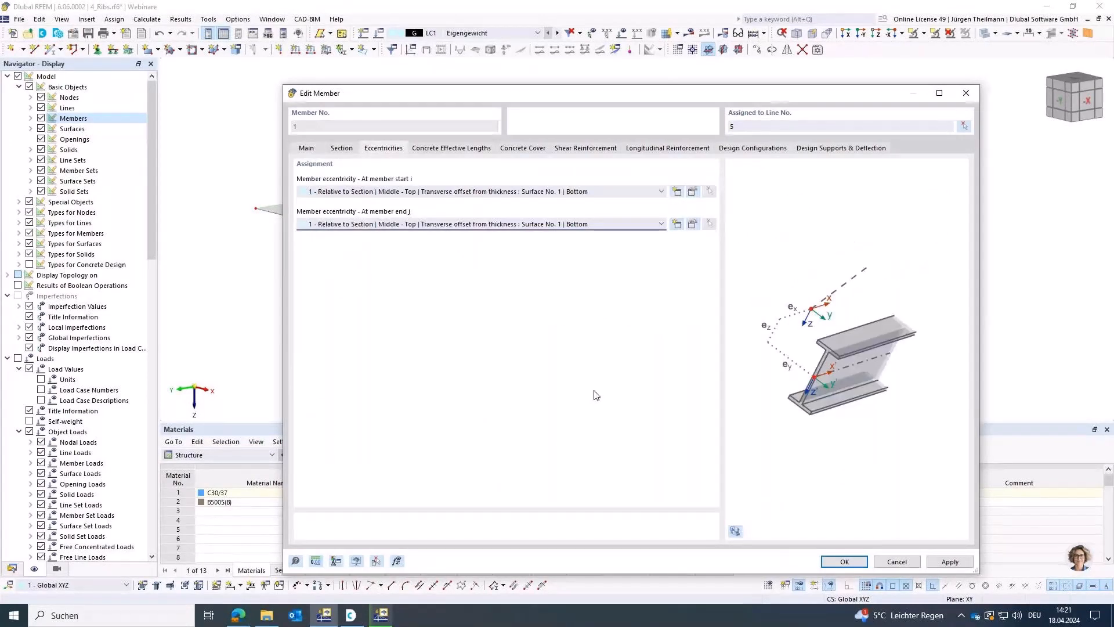
key(Return)
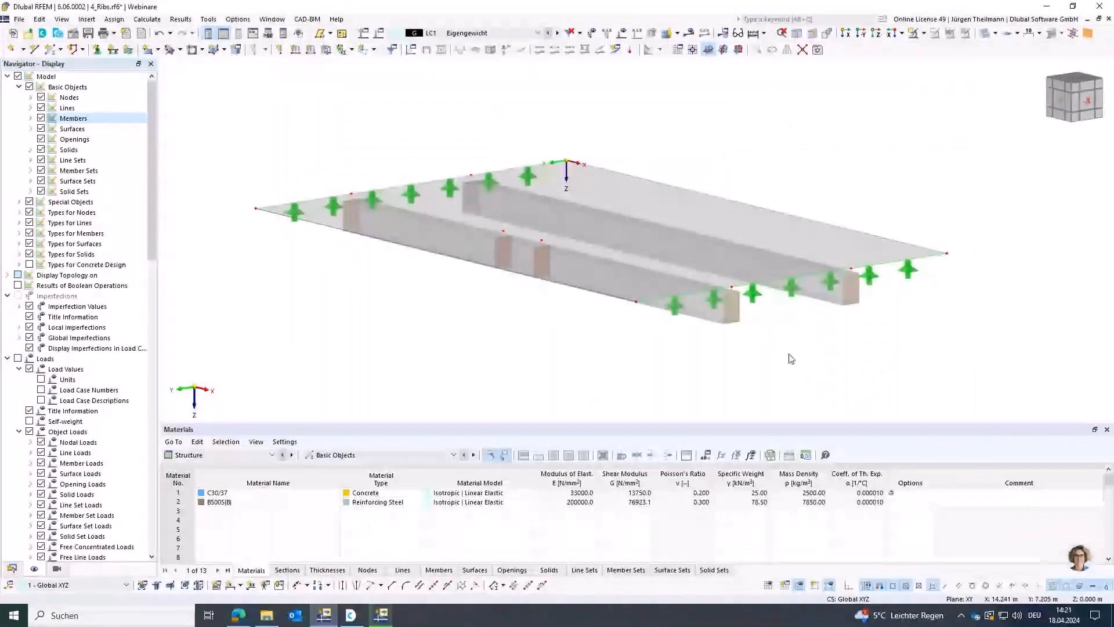
click(650, 33)
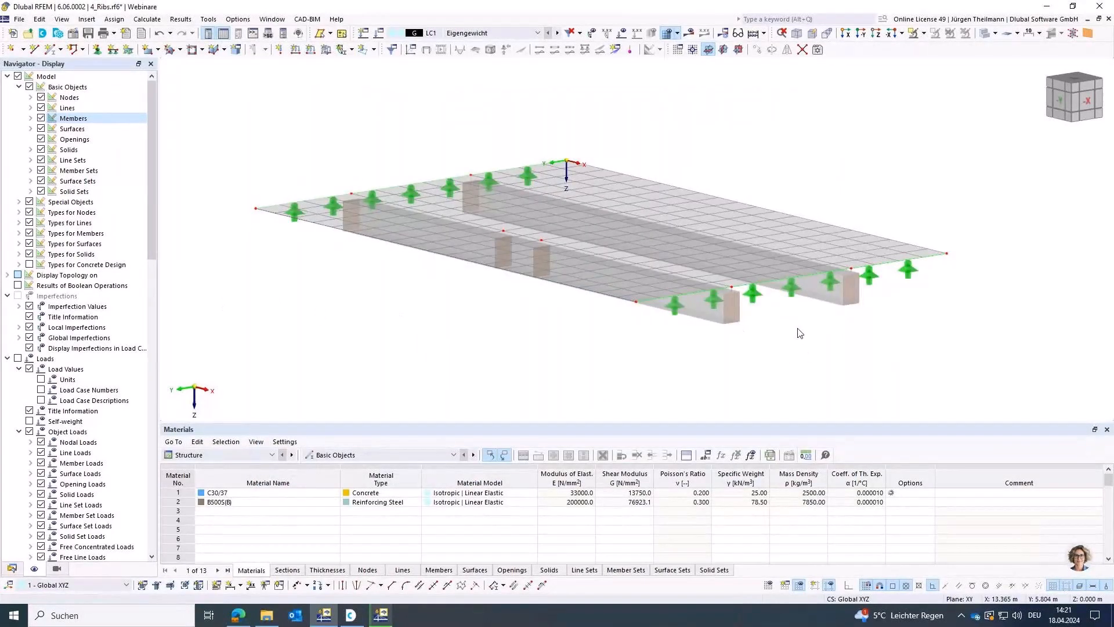
middle_drag(799, 333, 815, 335)
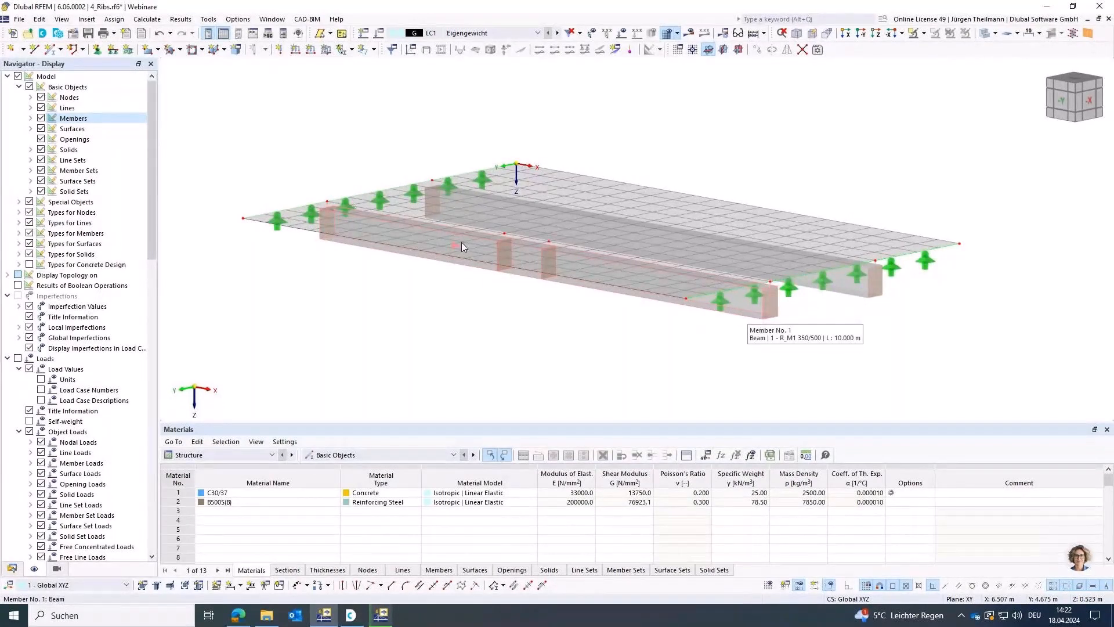
Step: Undo the front beam's eccentricity and member type changes, agreeing to the question about the existing mesh
click(160, 34)
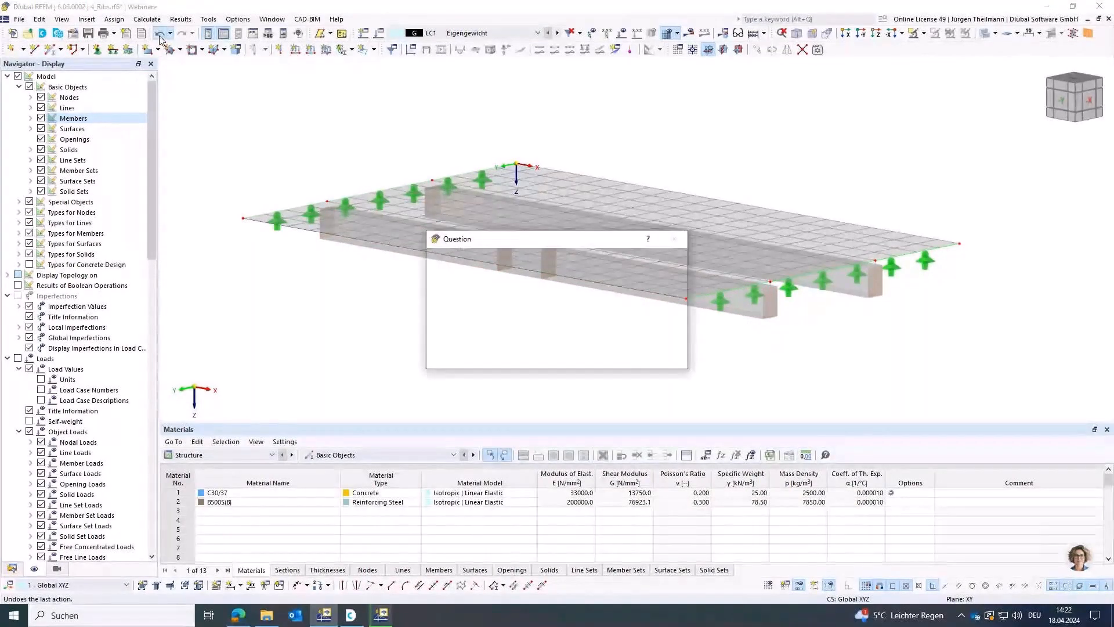
click(605, 357)
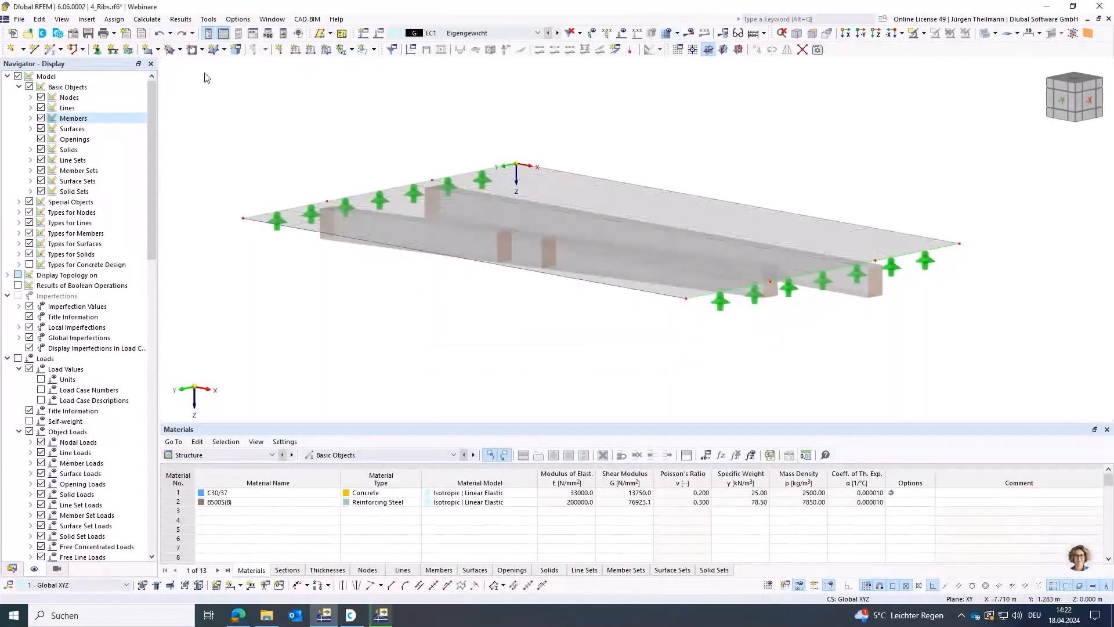
click(161, 36)
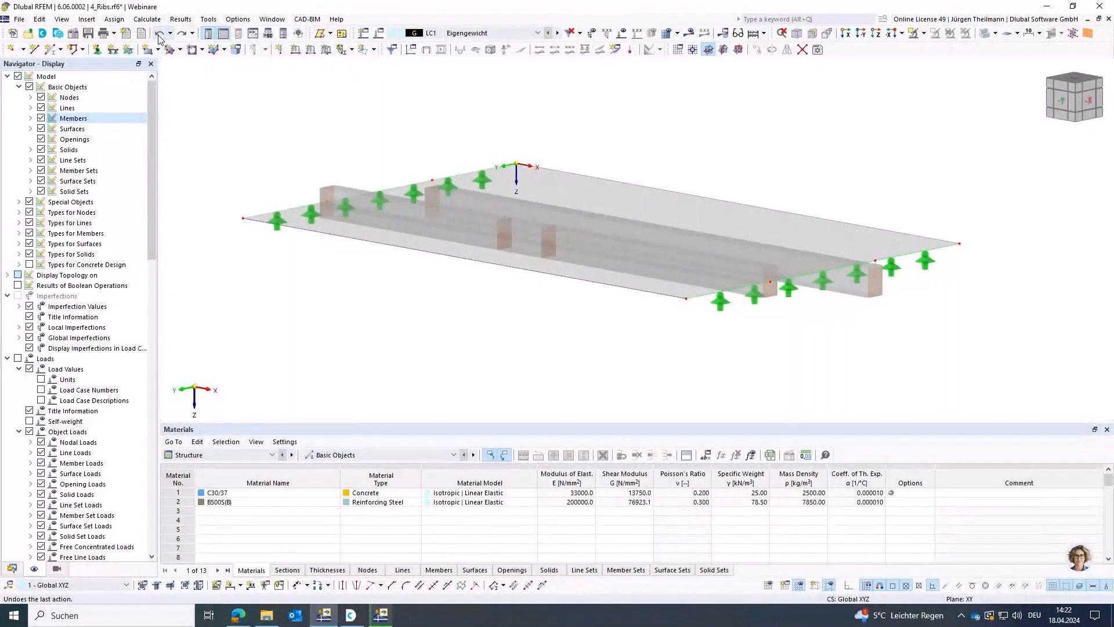
click(161, 36)
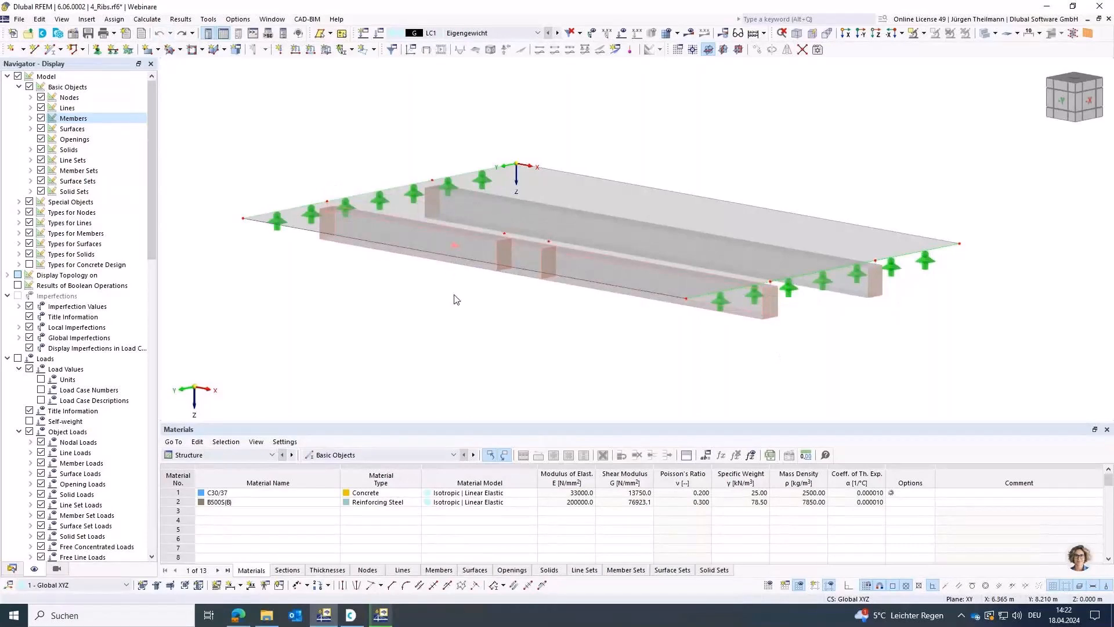
Step: Delete the two intermediate nodes on the front rib and generate the mesh for the ribbed slab
ctrl+middle_drag(463, 317, 492, 346)
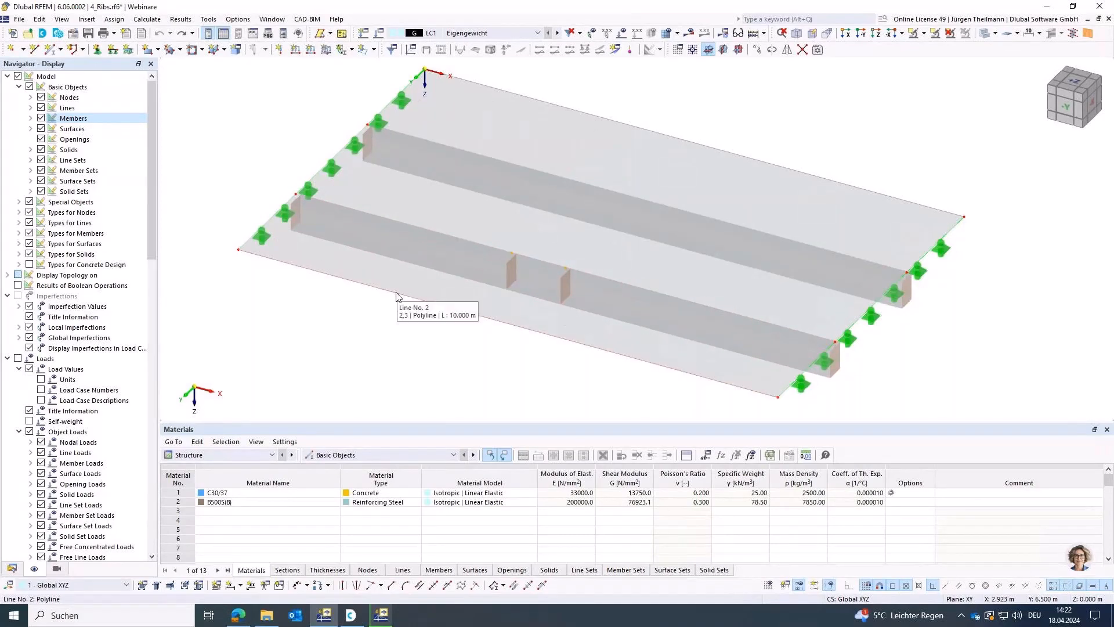
key(Delete)
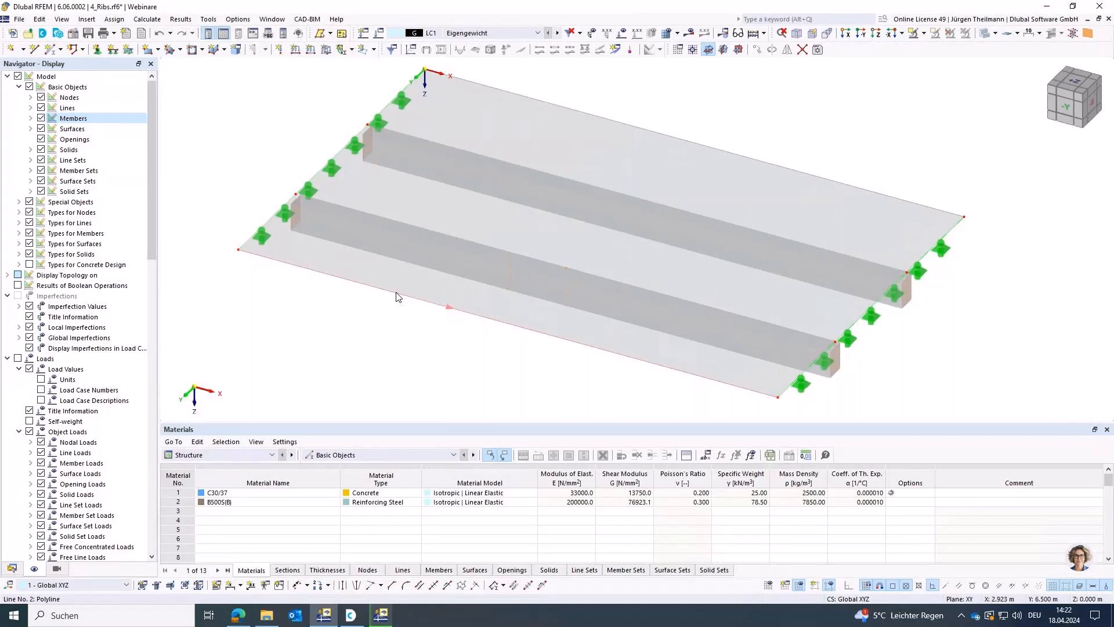
click(356, 232)
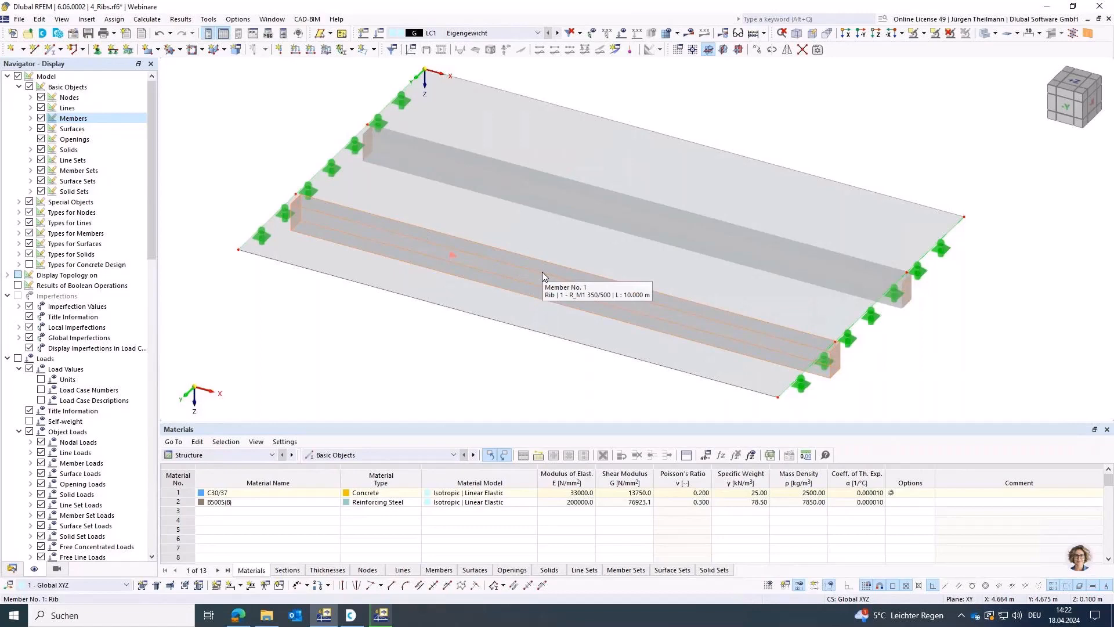
click(677, 33)
click(681, 63)
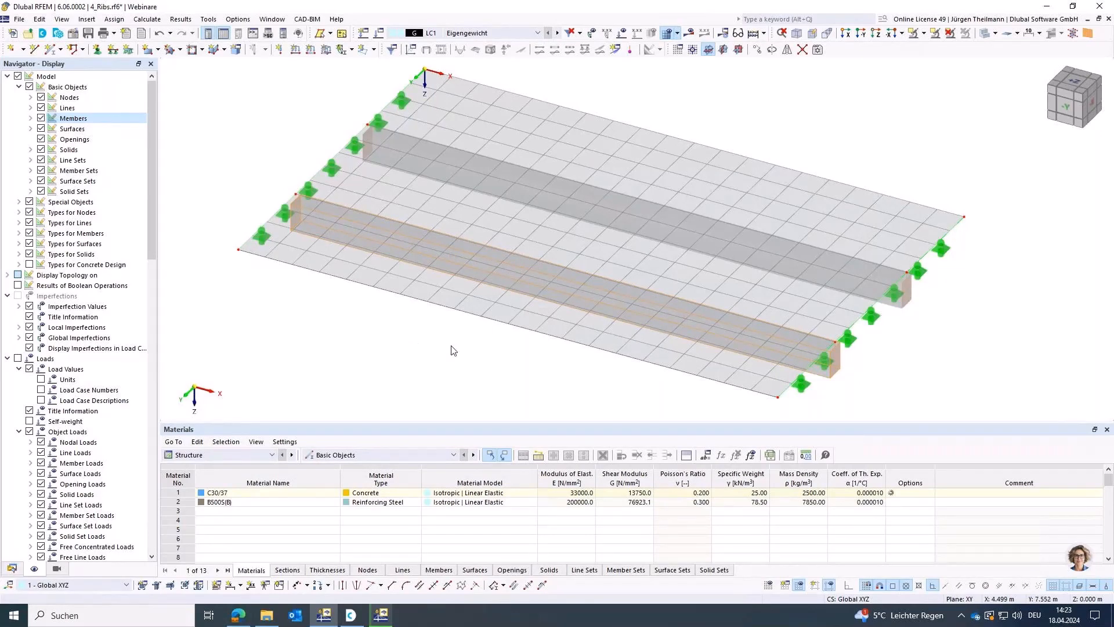
Step: Undo the deletion of the front rib's two intermediate nodes, agreeing to delete the existing mesh
middle_drag(451, 350, 435, 324)
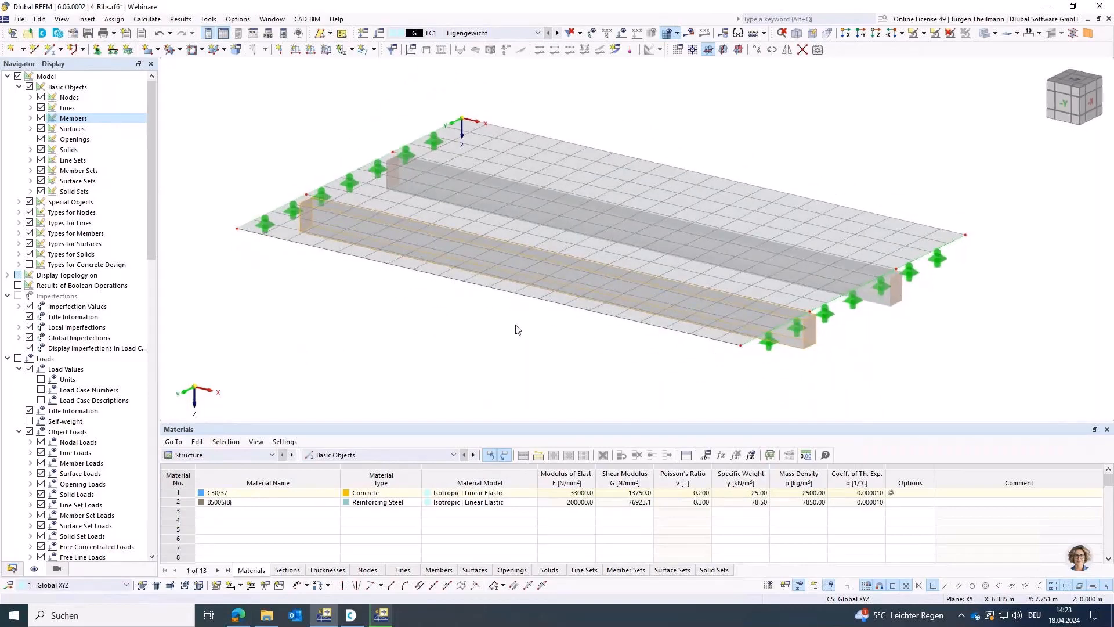
click(160, 36)
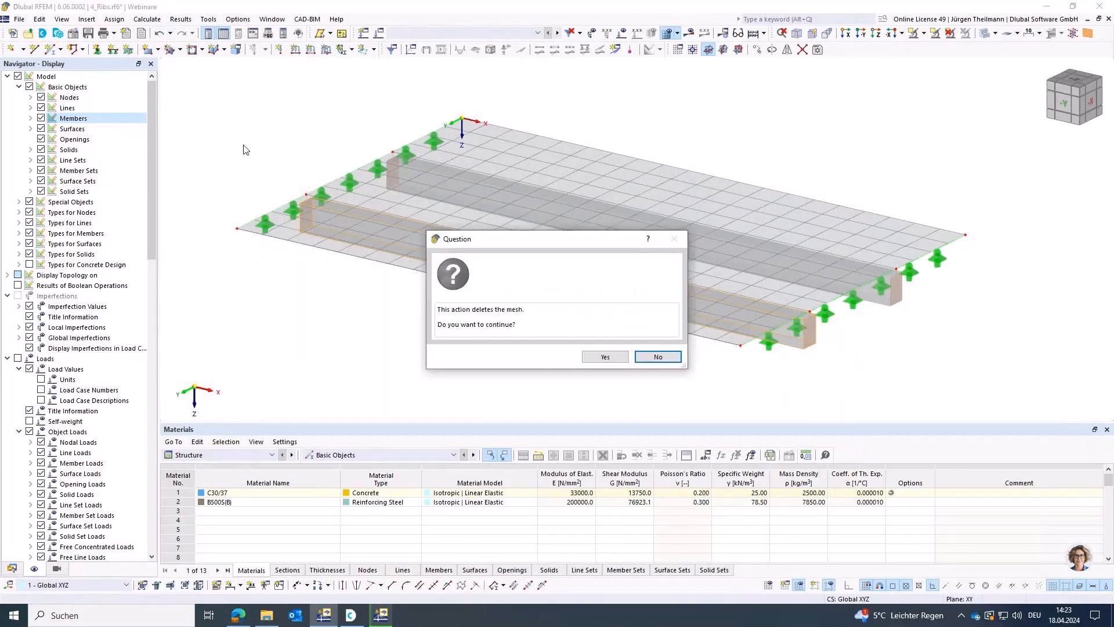
click(603, 357)
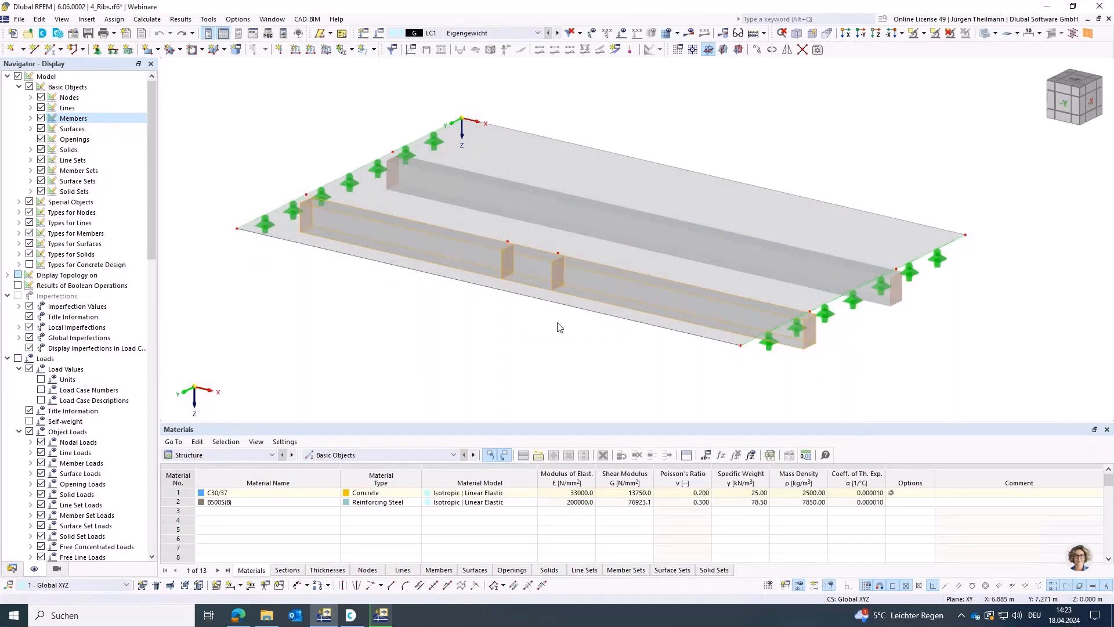
Step: Edit the front rib's line and deselect its two intermediate nodes so that only nodes 5 and 8 define it
right_click(793, 347)
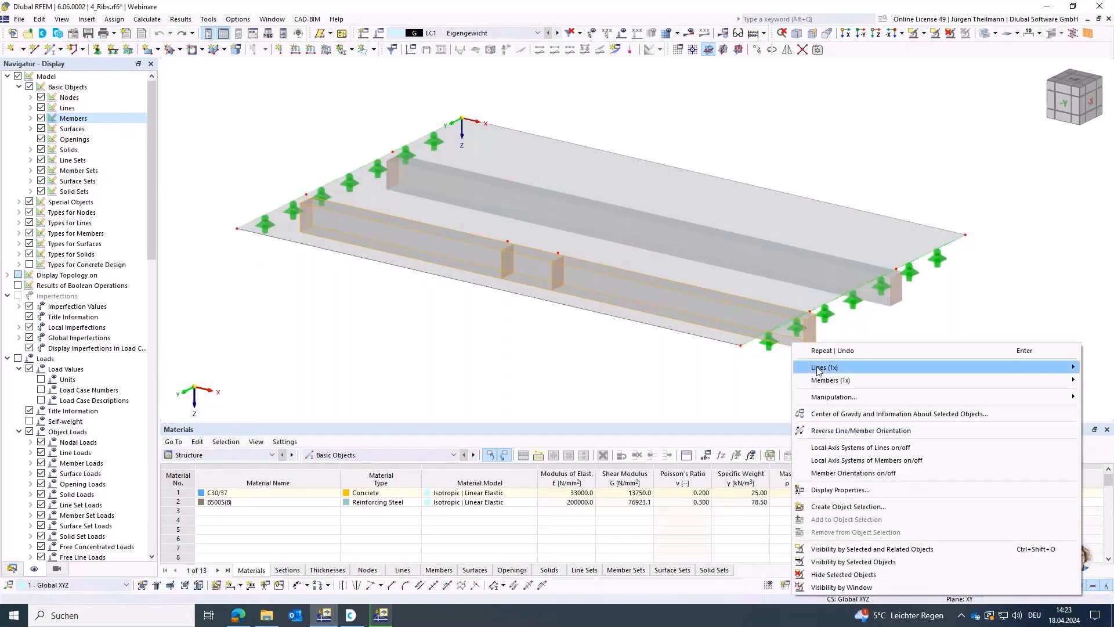
mouse_move(818, 370)
click(716, 367)
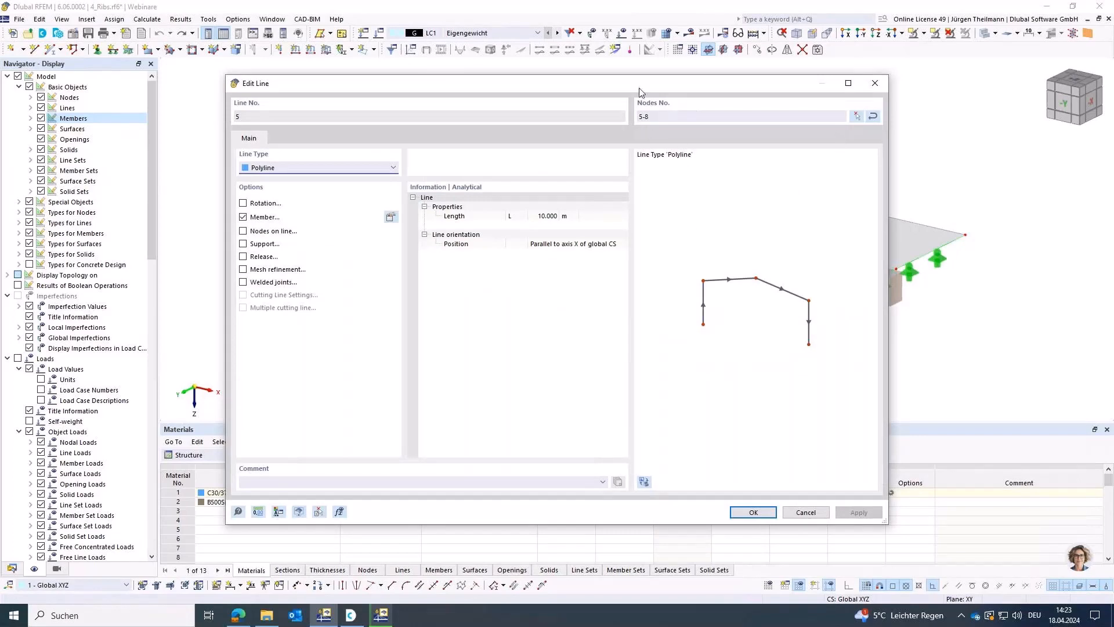
click(855, 117)
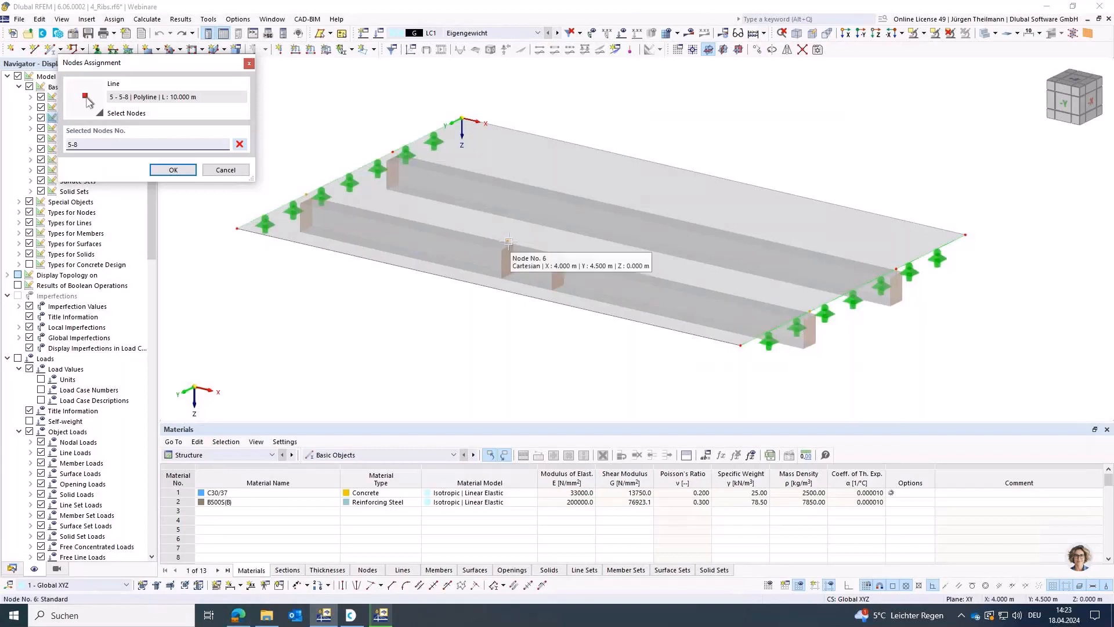
click(508, 241)
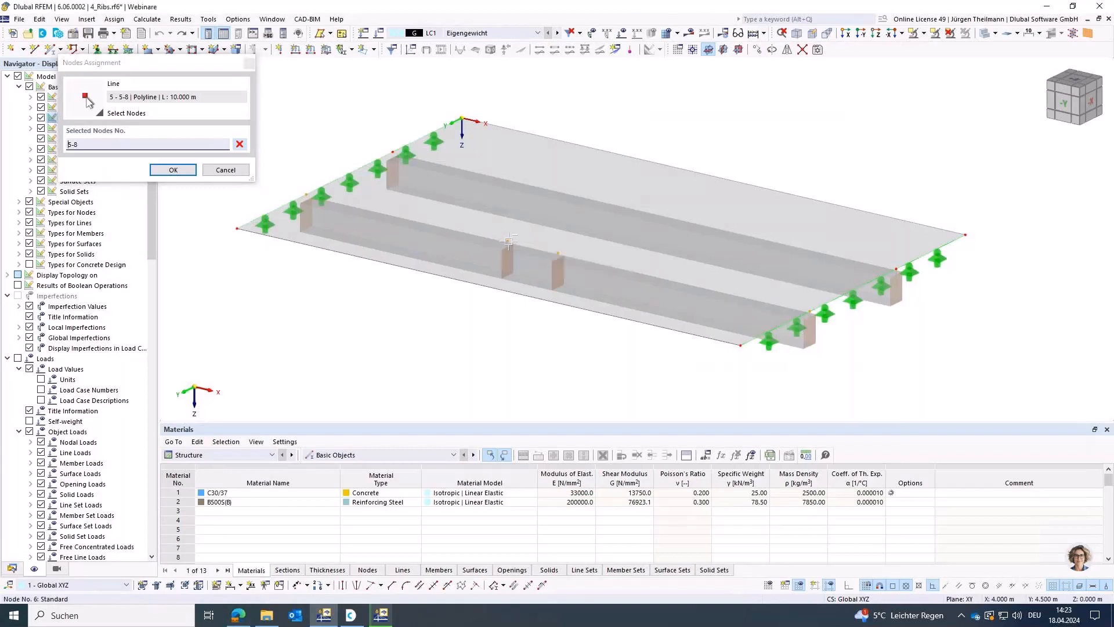
click(559, 253)
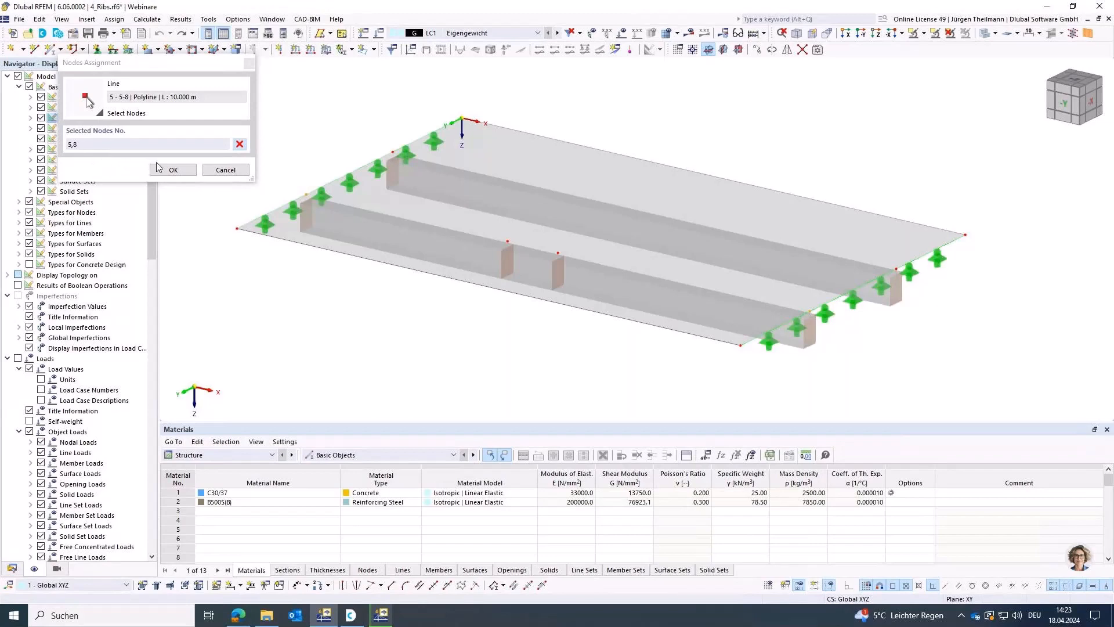
click(171, 175)
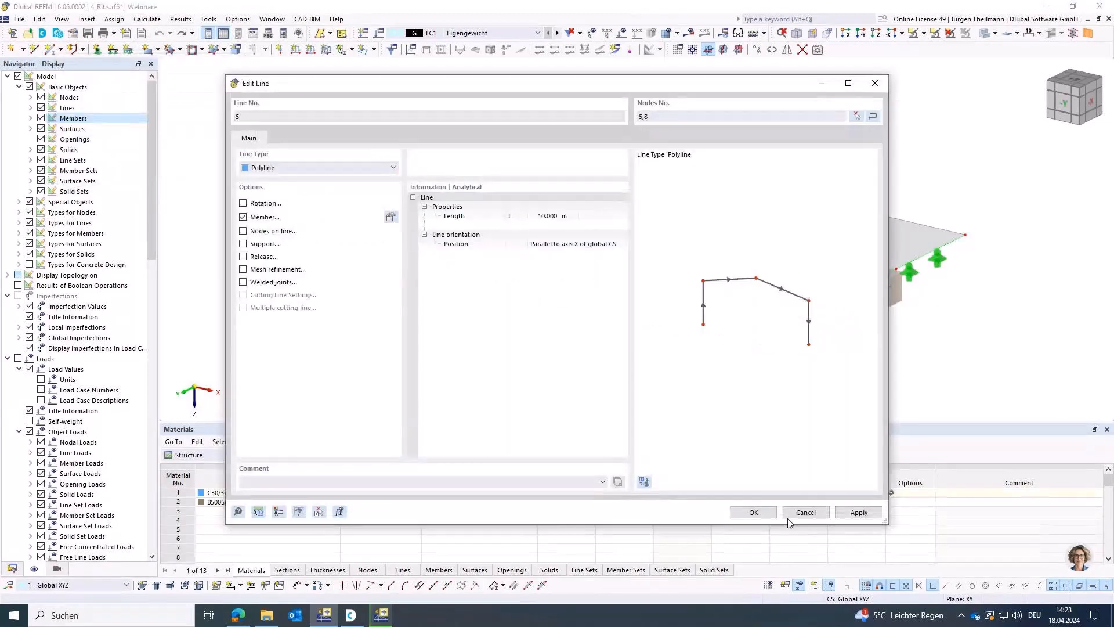
click(753, 511)
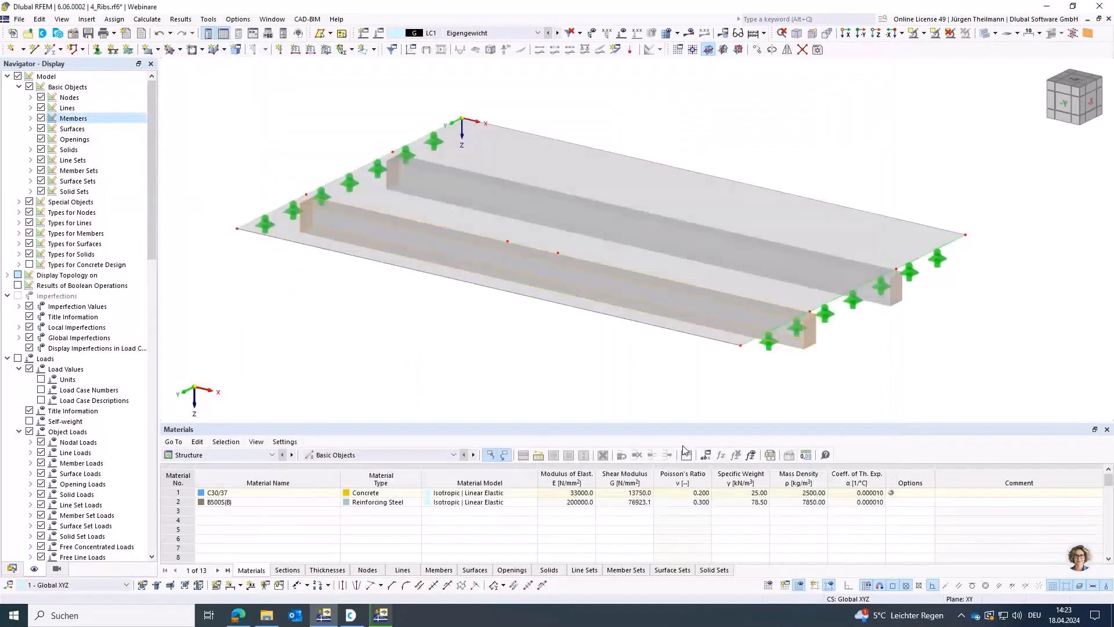
Step: Generate the mesh for the ribbed slab with the redefined rib line
click(677, 35)
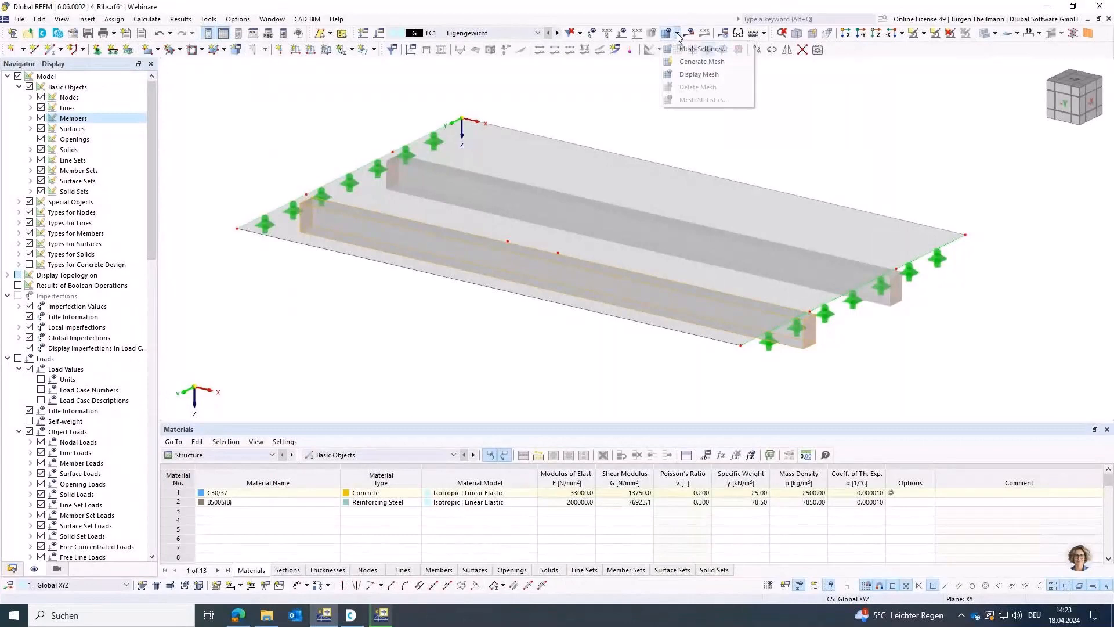
click(701, 62)
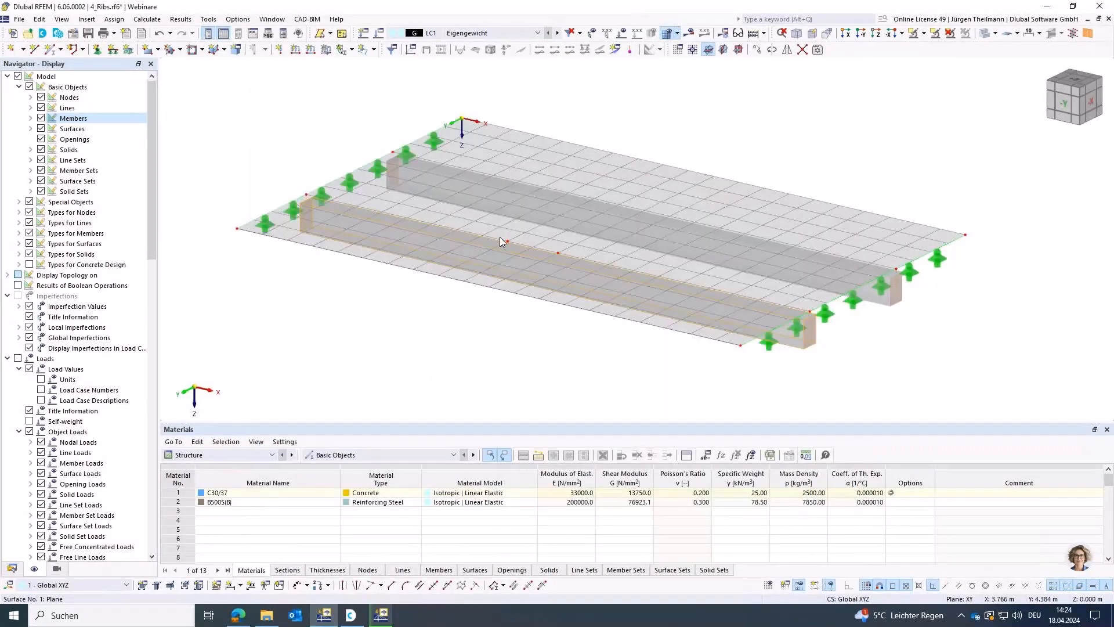
mouse_move(490, 335)
ctrl+middle_down()
mouse_move(462, 344)
mouse_move(505, 326)
ctrl+middle_up()
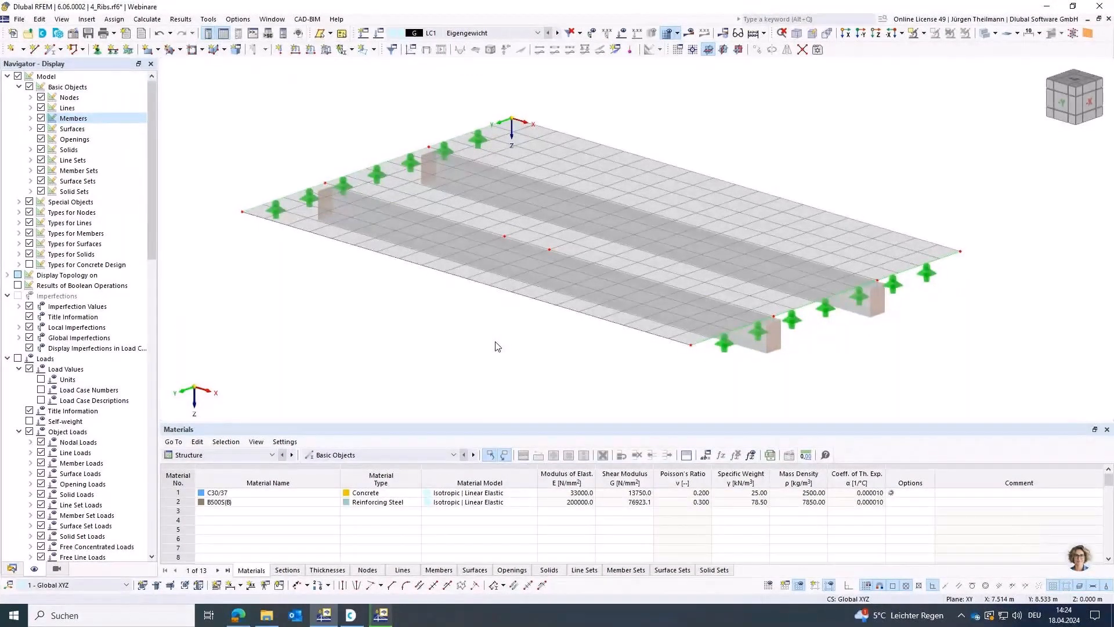
Step: Switch from the ribbed slab to the 5_Steel_Hall model in the data navigator
click(12, 568)
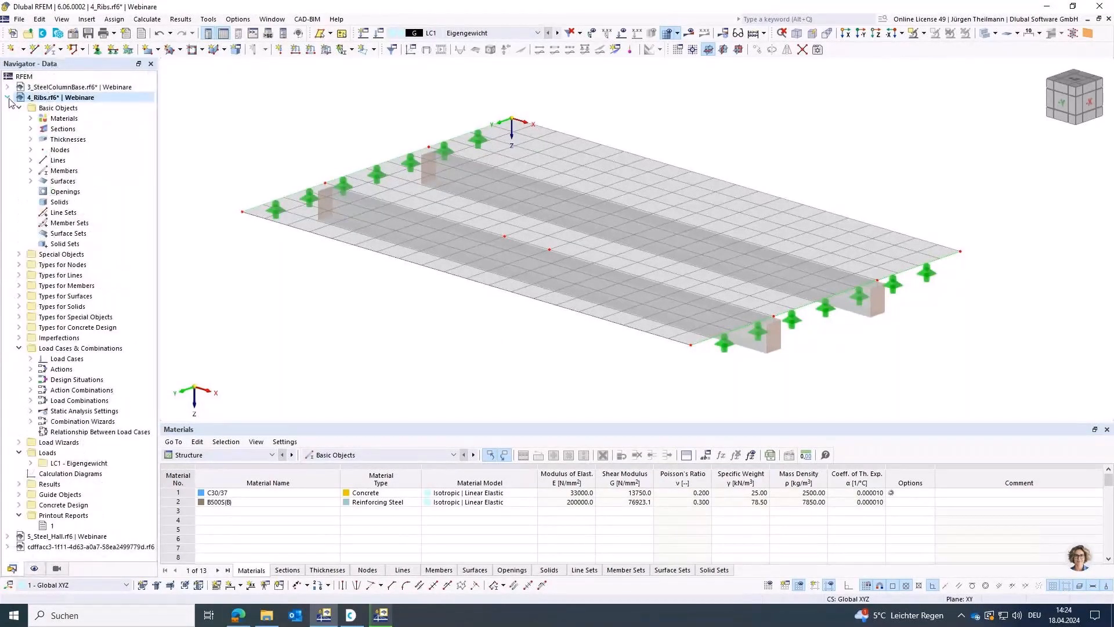
click(8, 98)
click(39, 108)
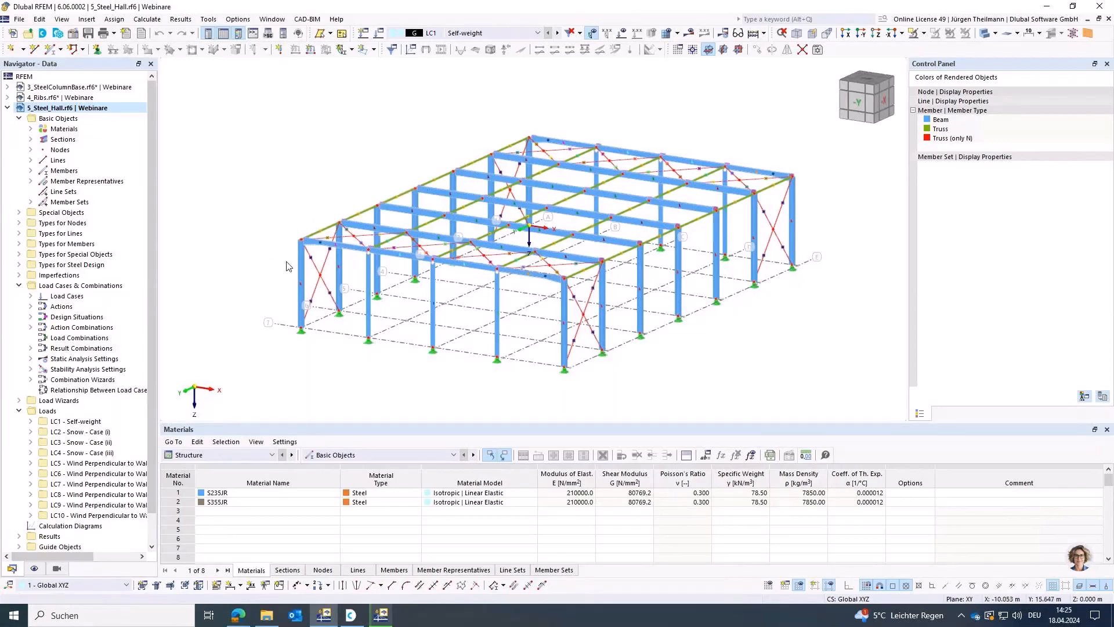
Step: Open the design types of corner column member 7 and show its effective-length graphic in the spatial model view
mouse_move(301, 266)
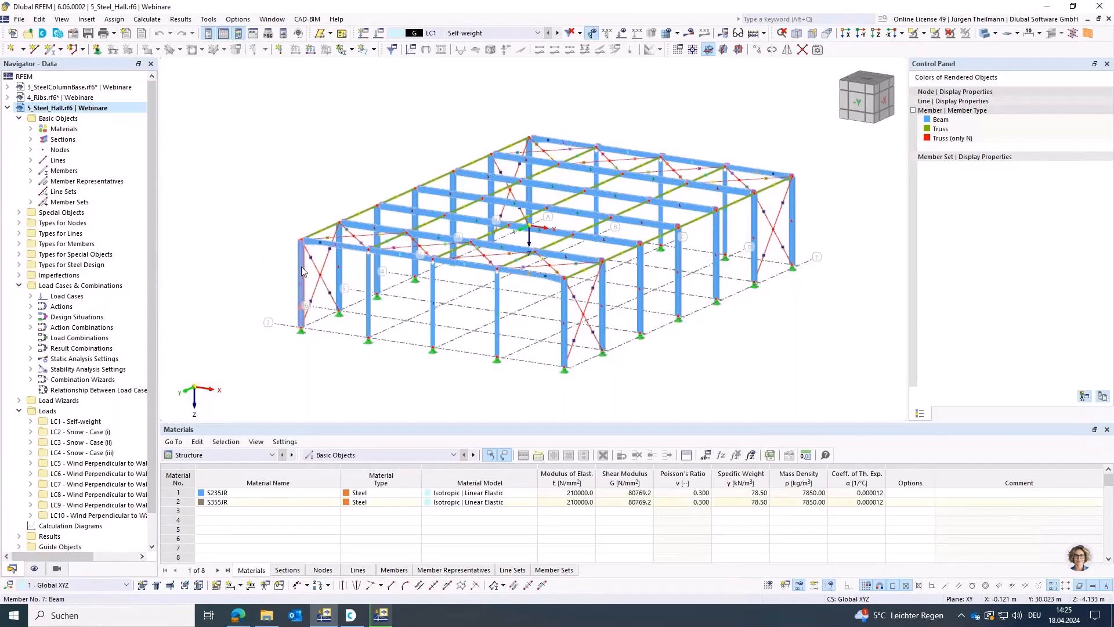
double_click(301, 268)
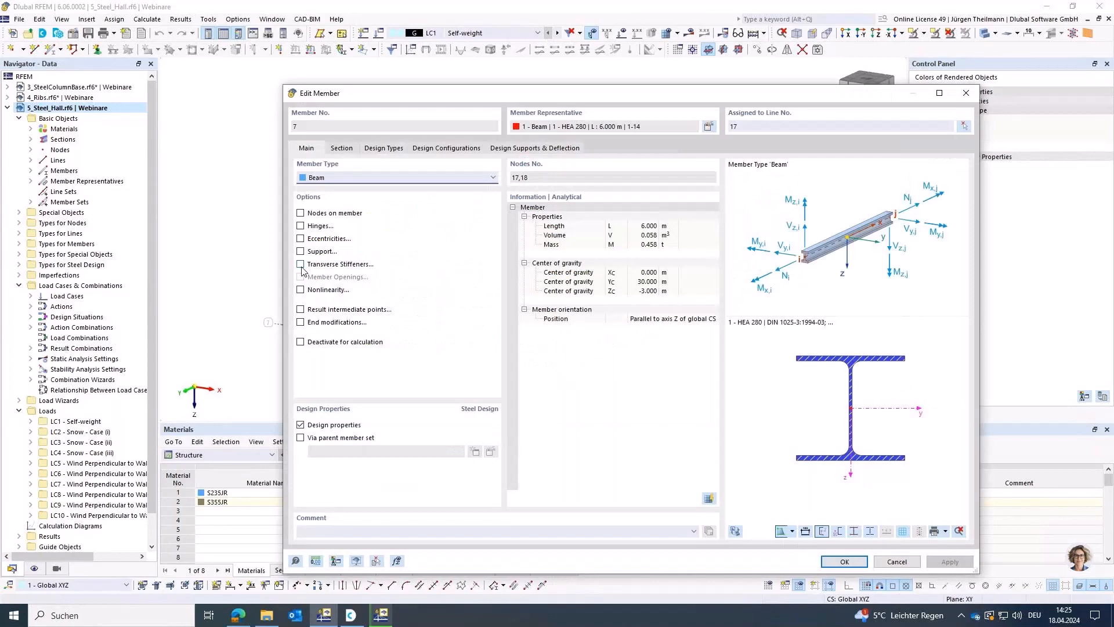
click(381, 149)
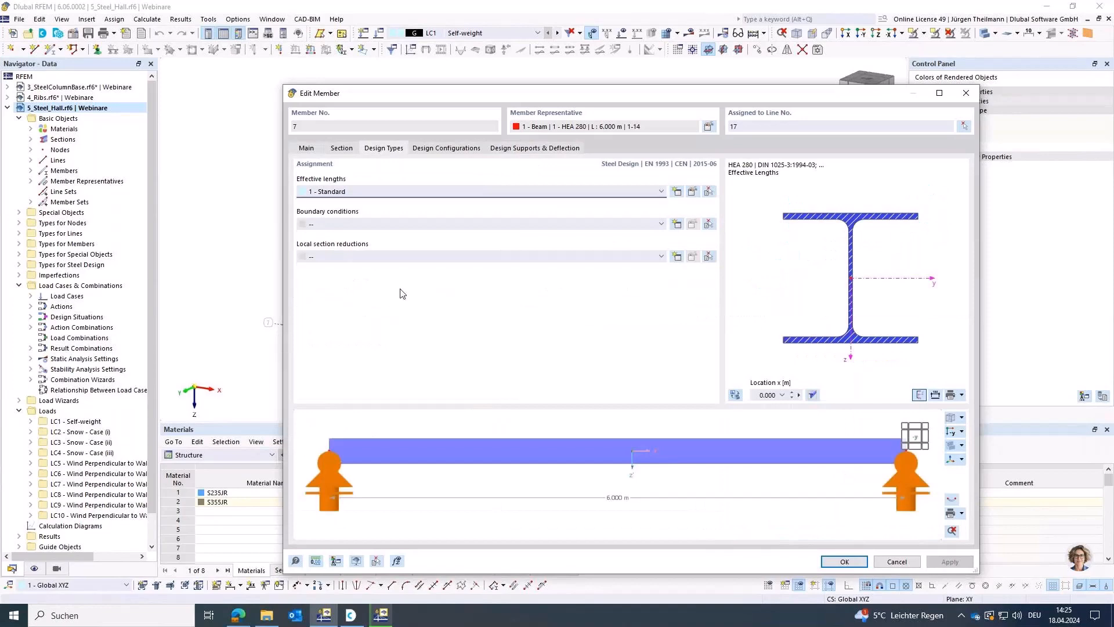
click(338, 194)
click(340, 195)
click(950, 500)
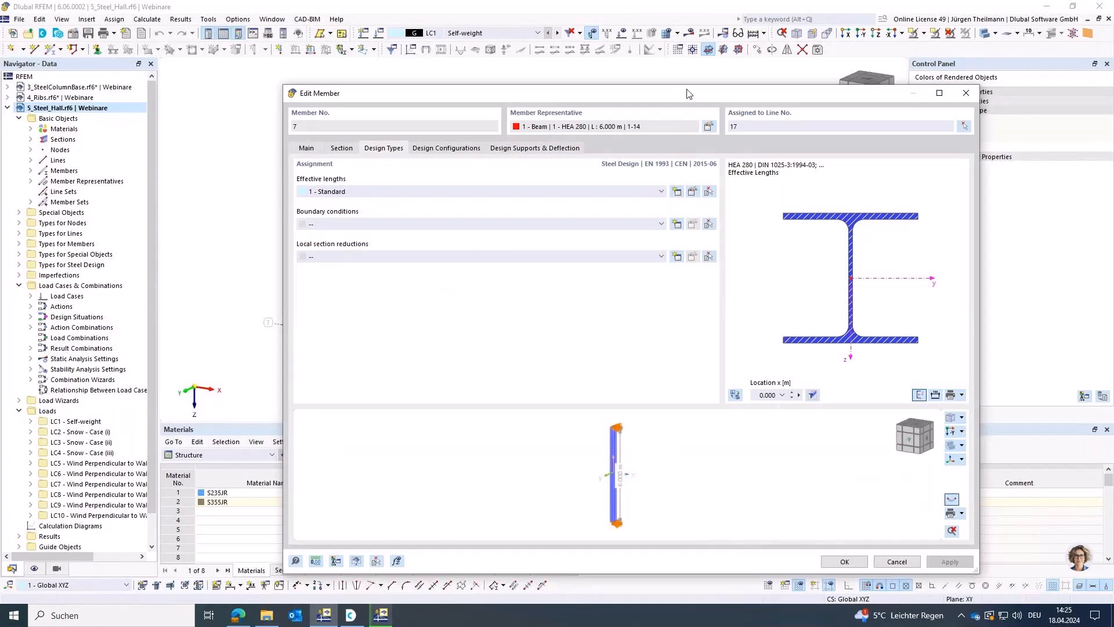
drag(686, 93, 638, 72)
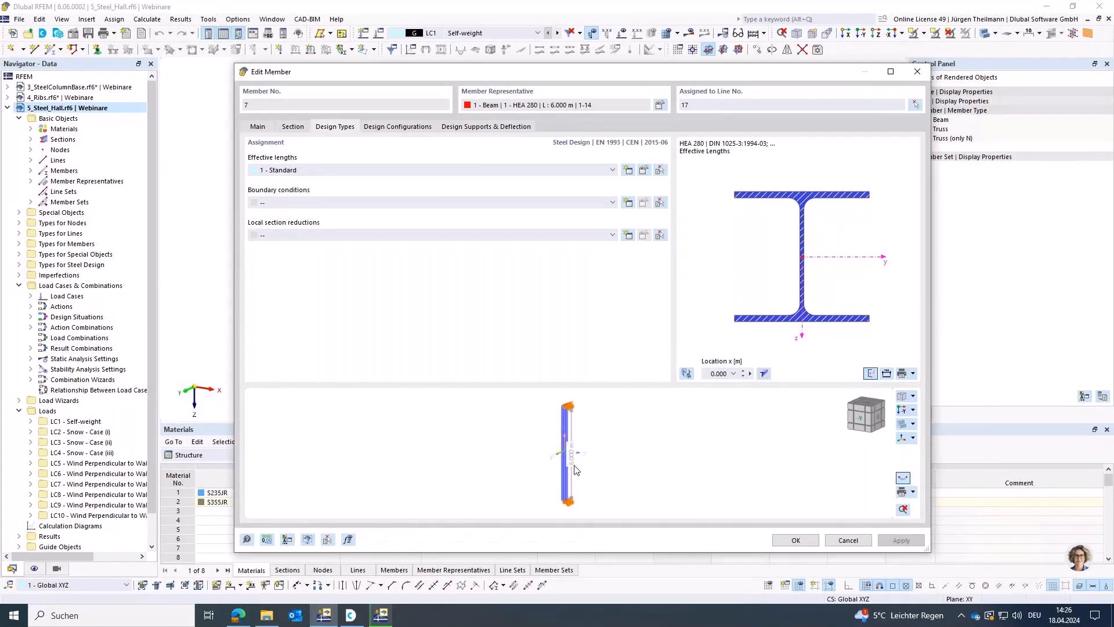
Step: Save the effective-length graphic as a template named Eff_L and accept the member's settings
click(913, 493)
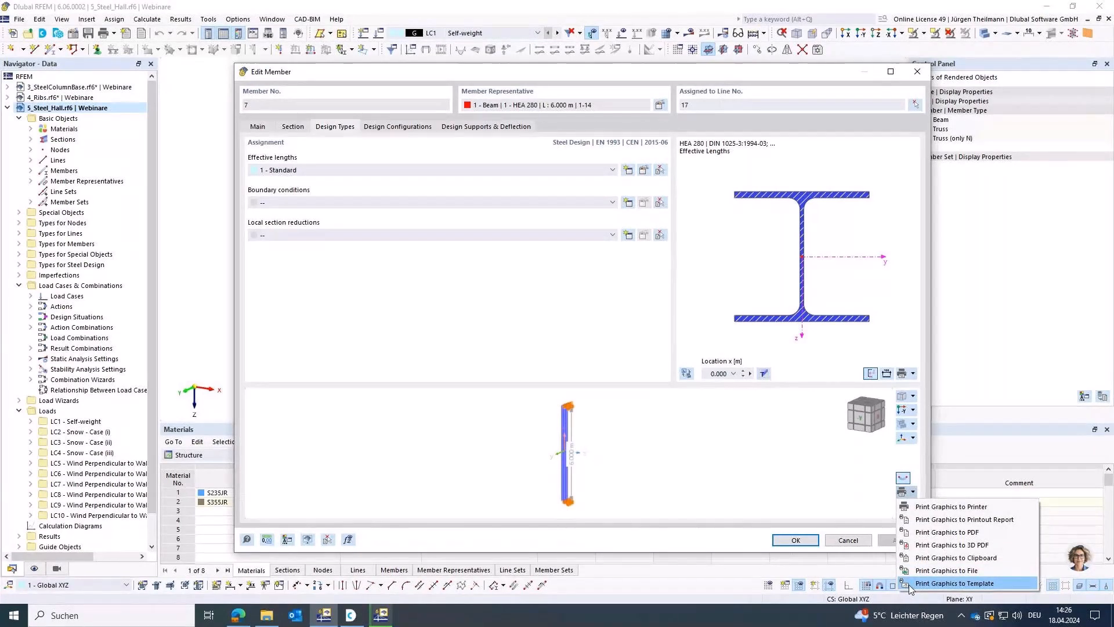
click(959, 583)
text(Eff_L)
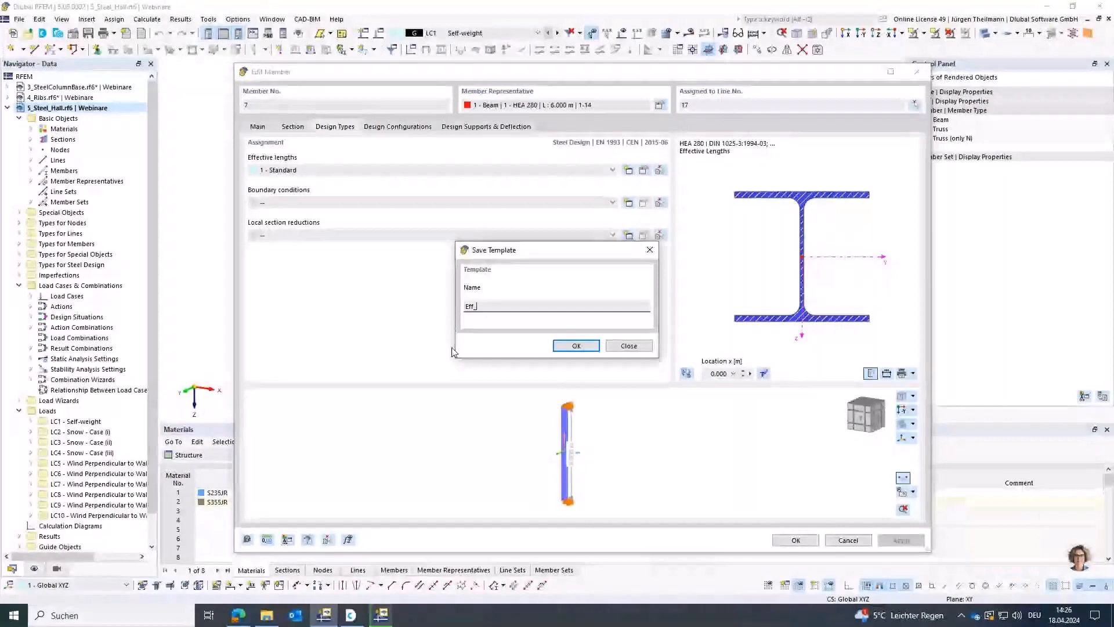
click(576, 347)
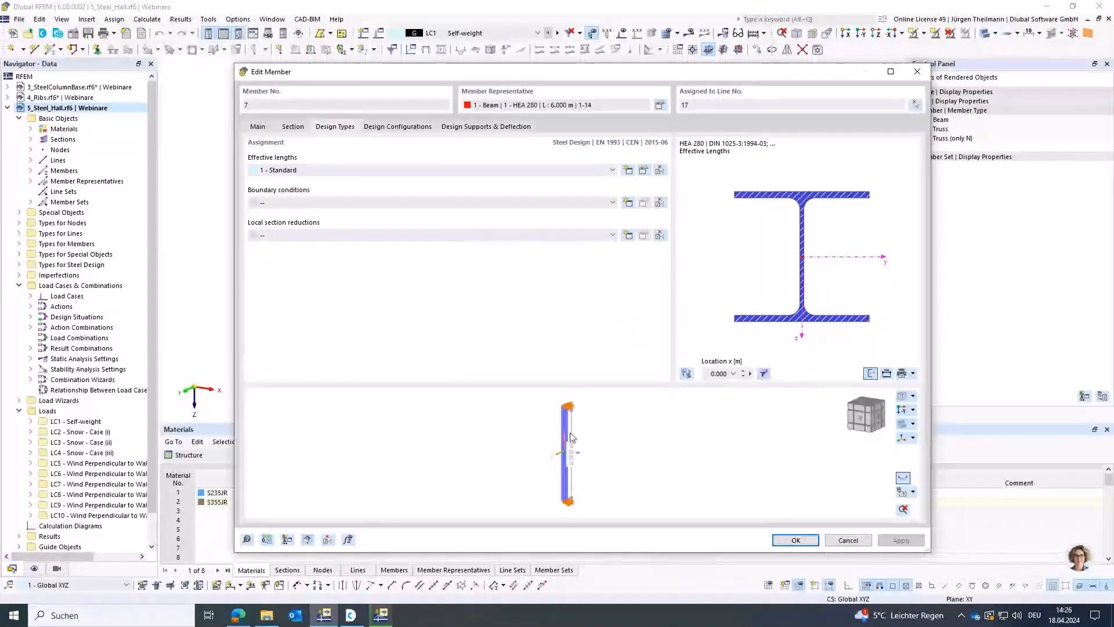
click(796, 539)
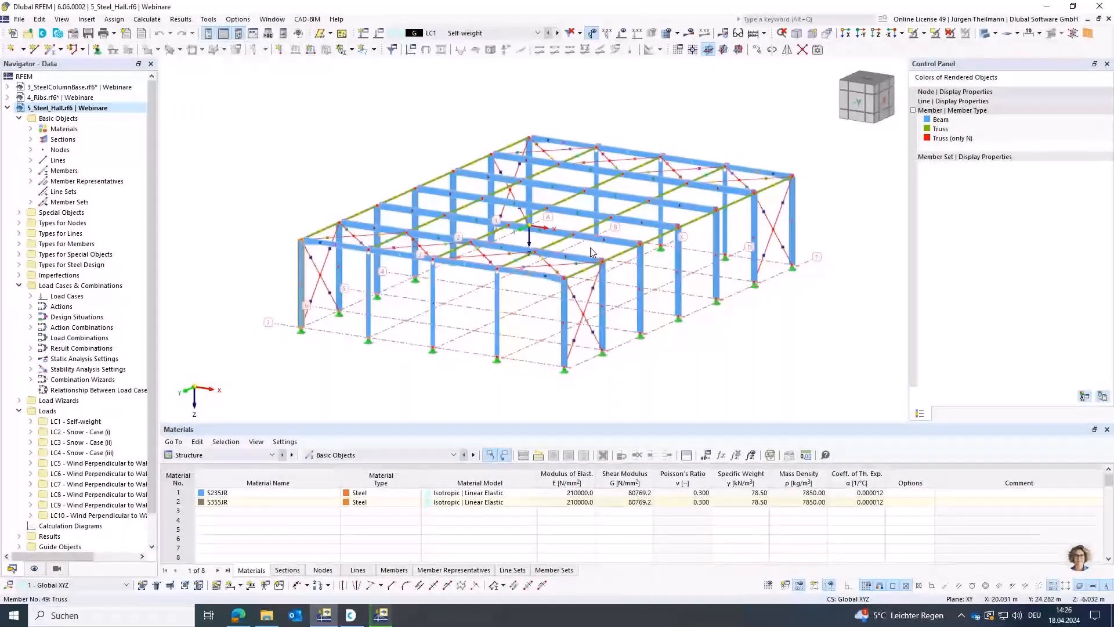
Step: Examine the nodal supports of the Giebelrahmen boundary conditions for steel design, displaying them on the hall model
scroll(592, 252, up, 3)
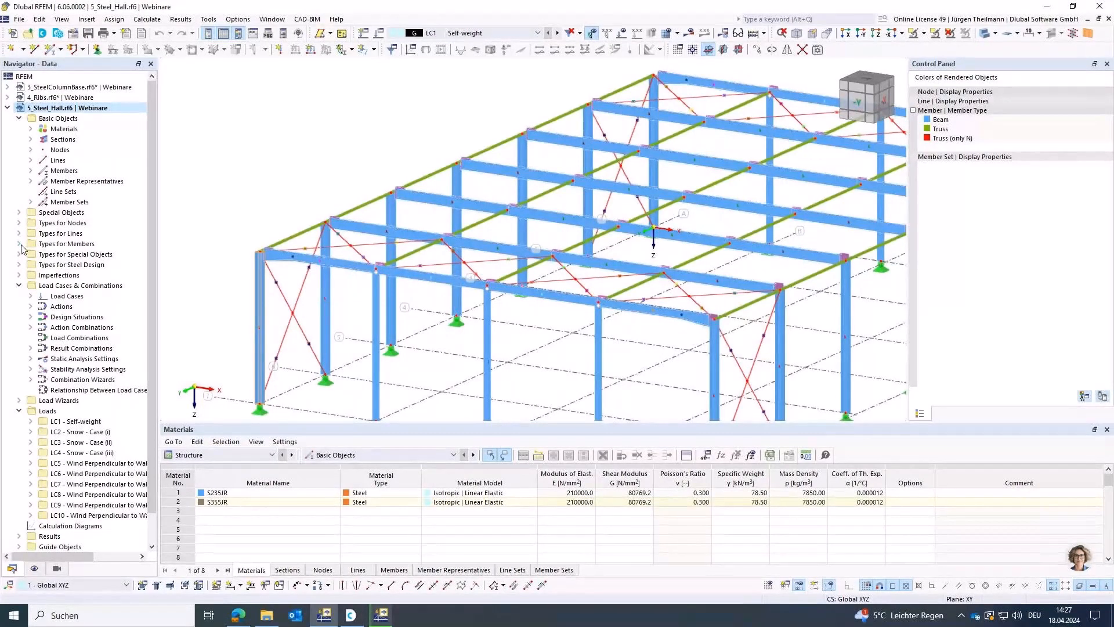
click(20, 265)
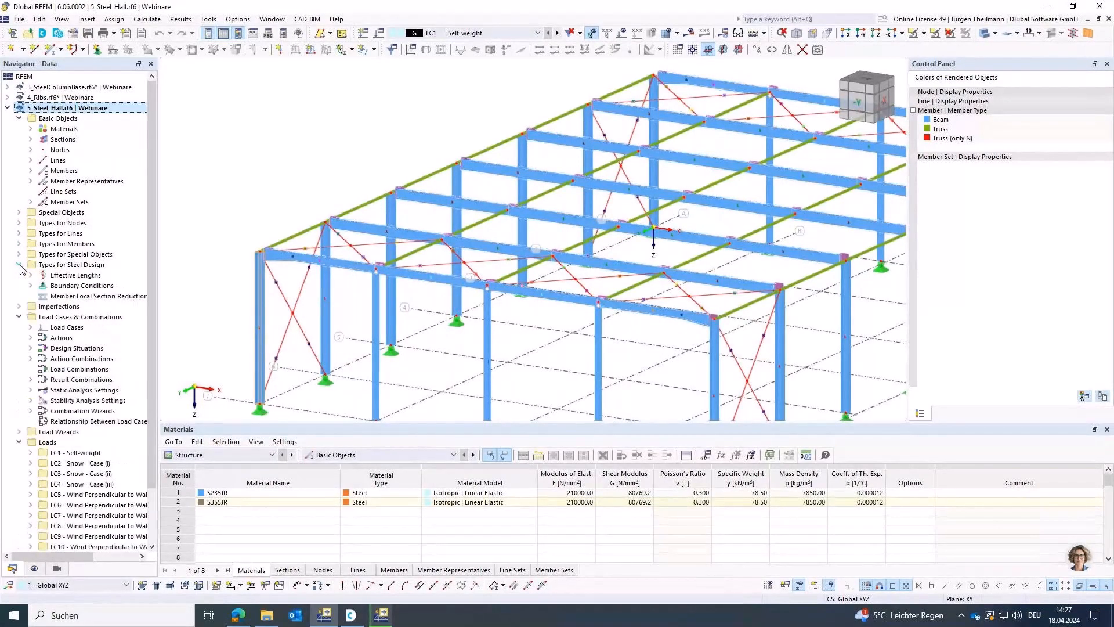
click(30, 286)
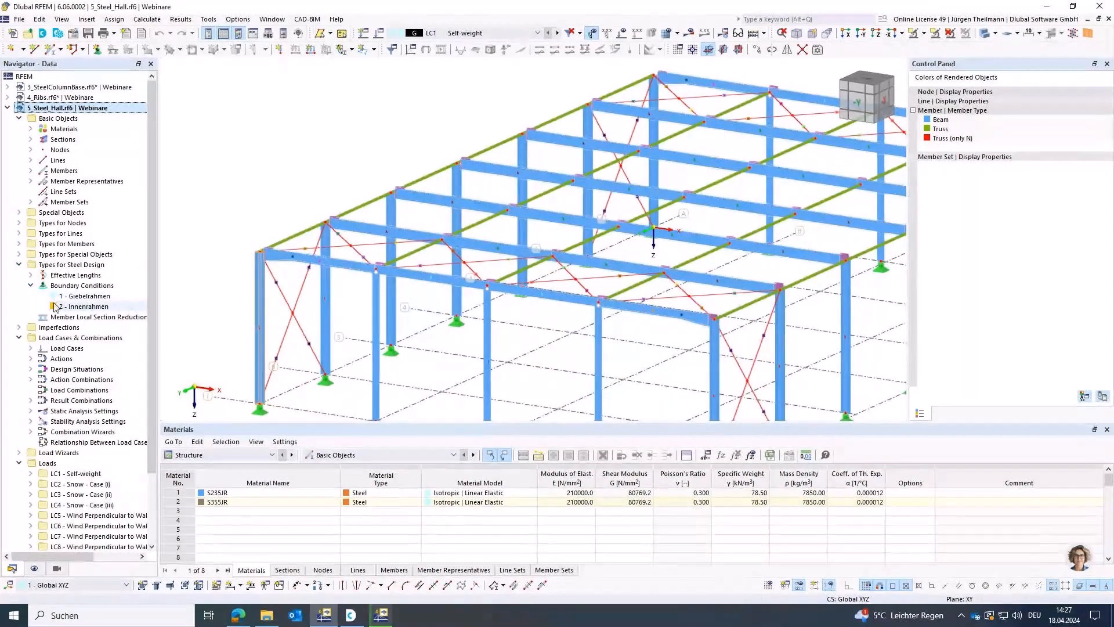
double_click(54, 297)
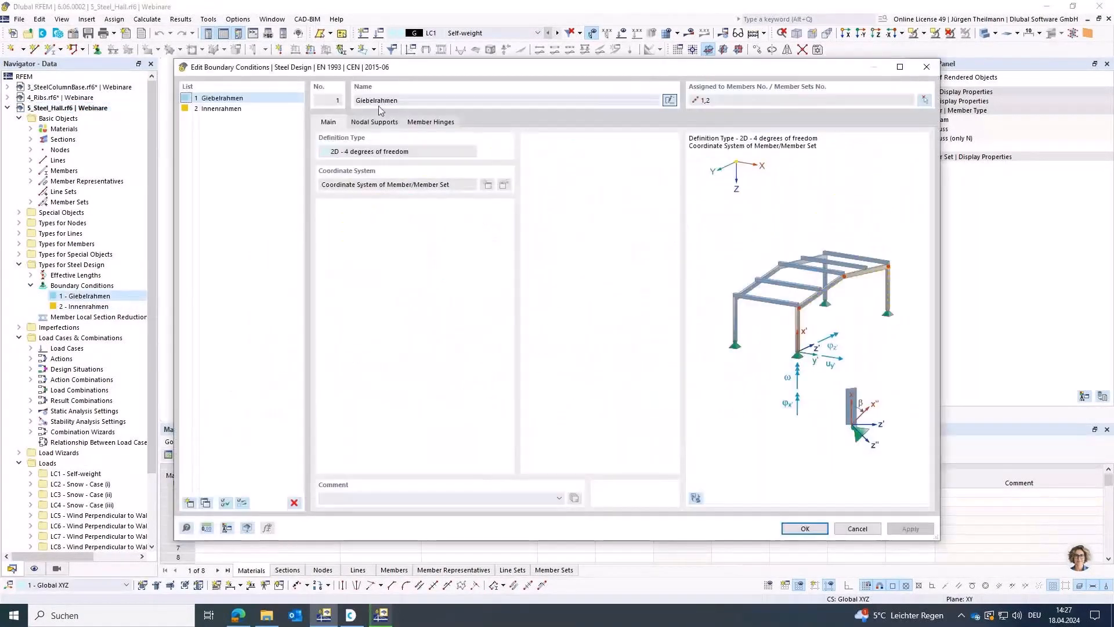
click(380, 122)
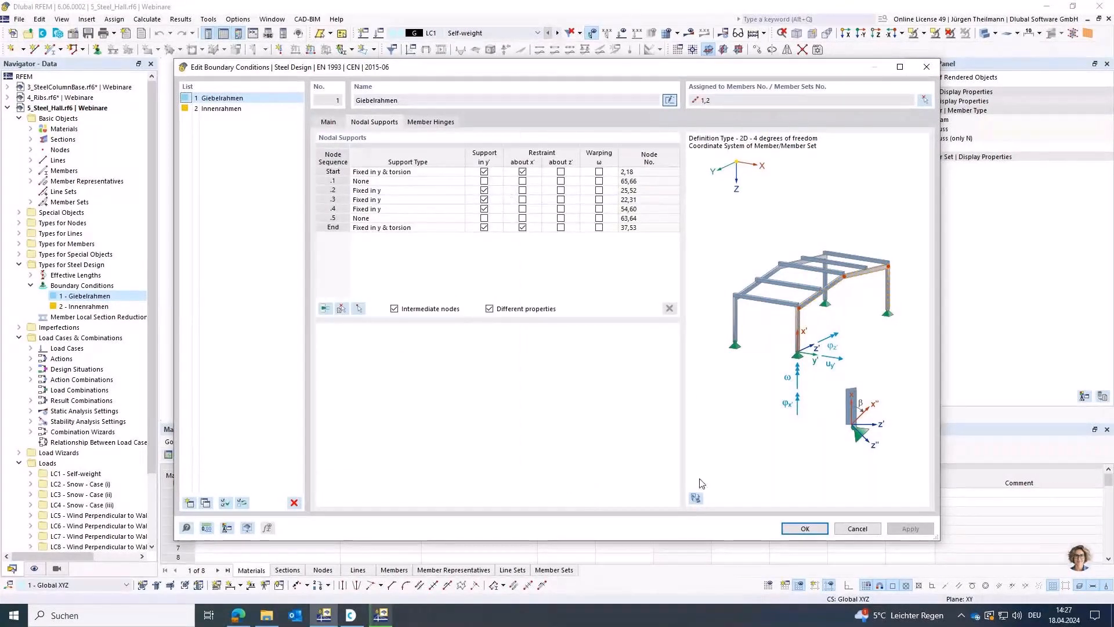
click(700, 497)
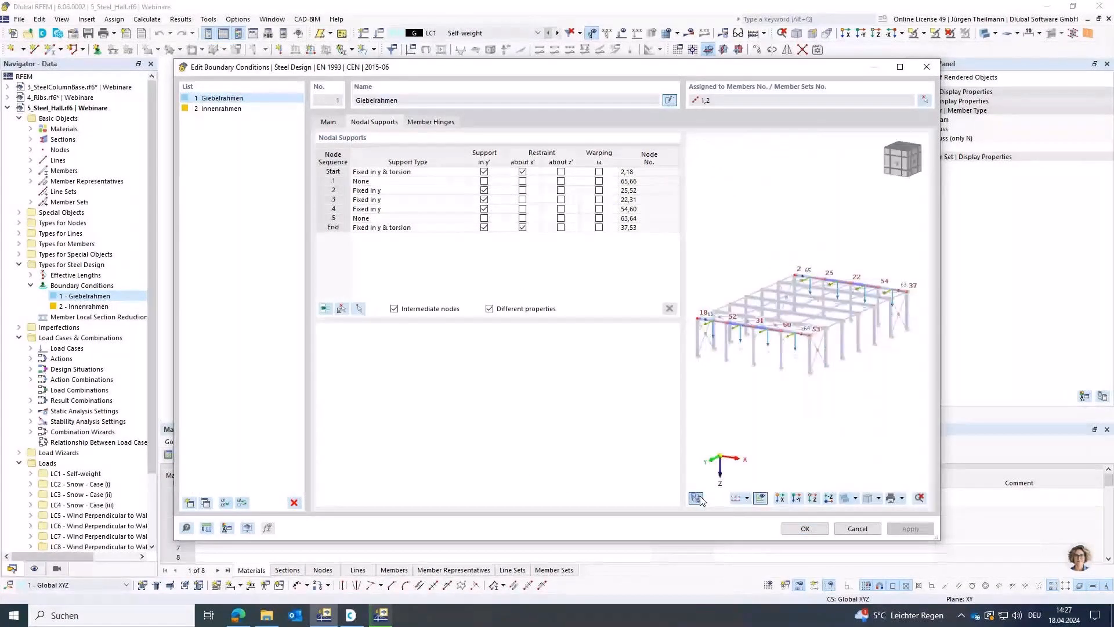
scroll(802, 337, up, 4)
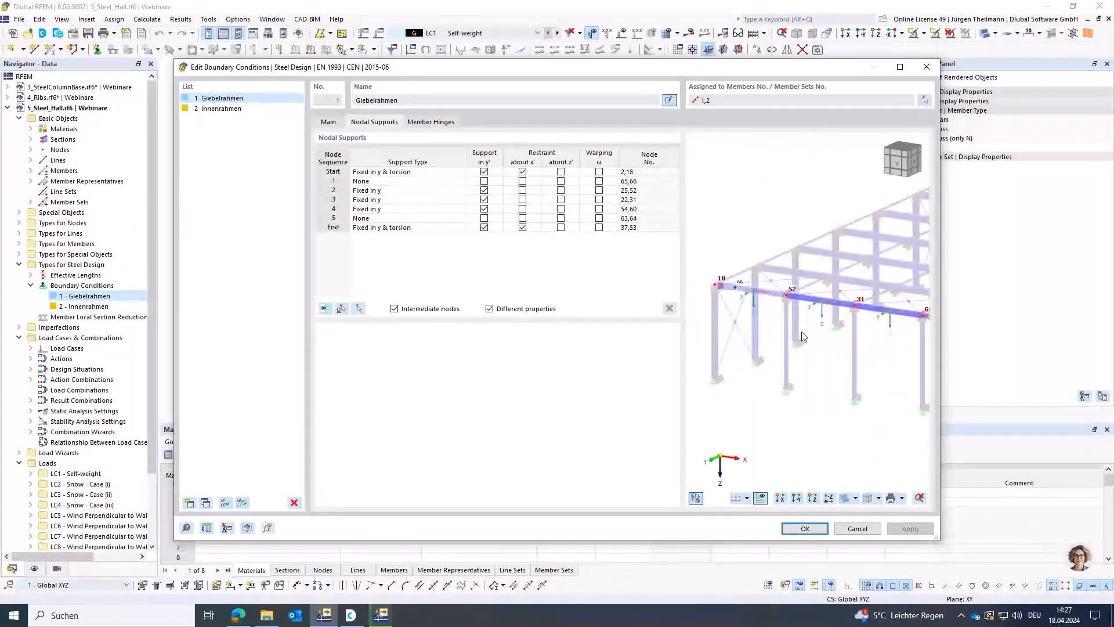
scroll(804, 339, down, 2)
middle_drag(804, 340, 787, 329)
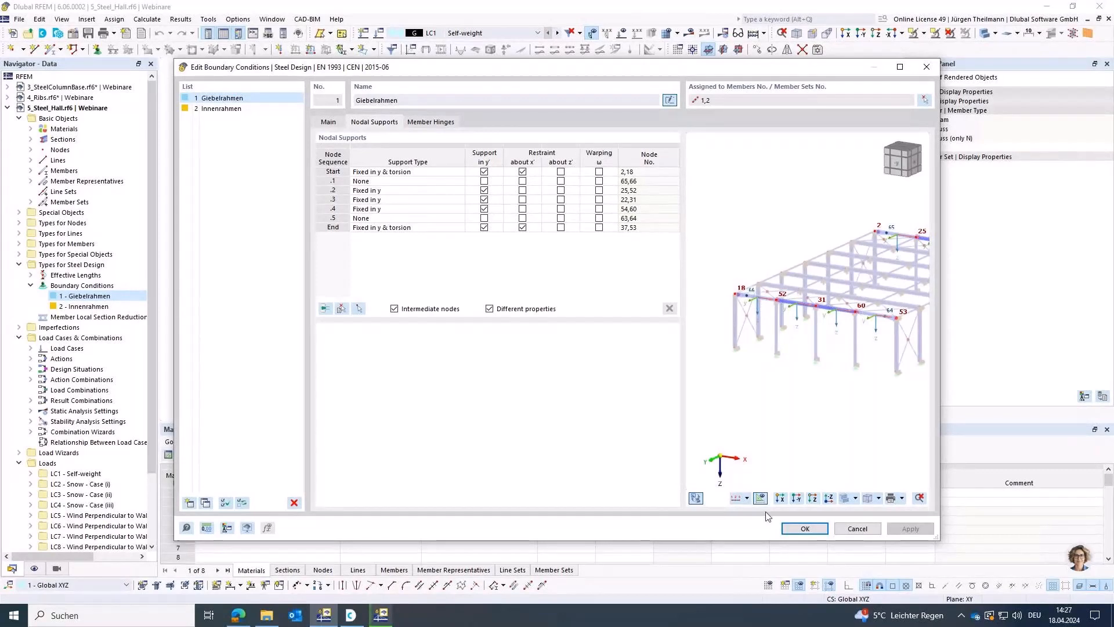
click(805, 528)
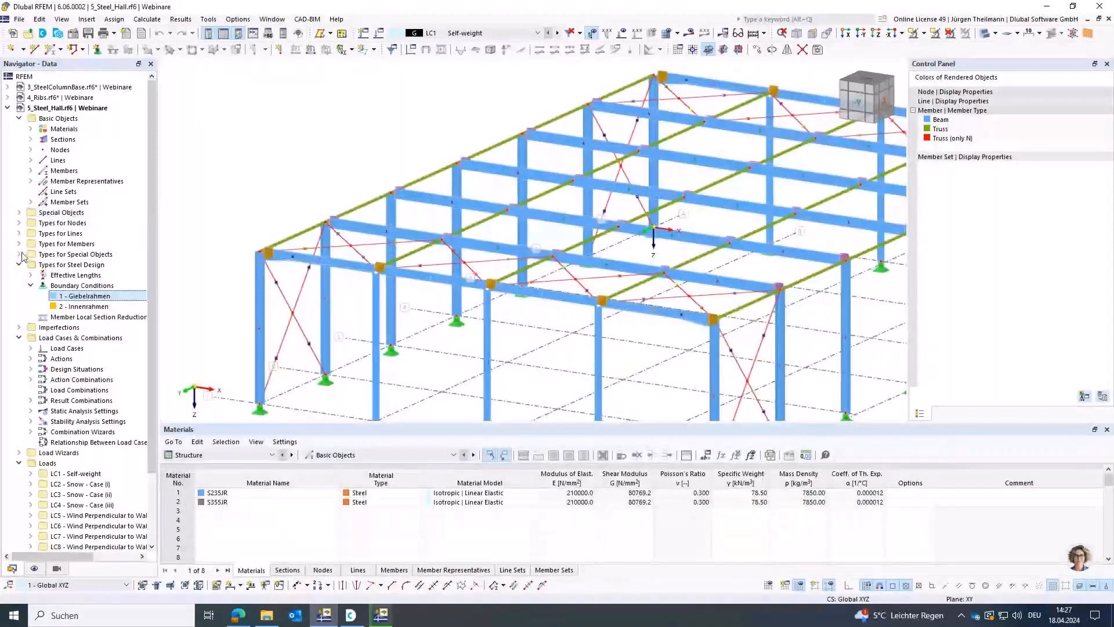
Step: Open the design types of member set 1 and show its boundary-conditions graphic in the spatial model view
click(31, 202)
double_click(98, 215)
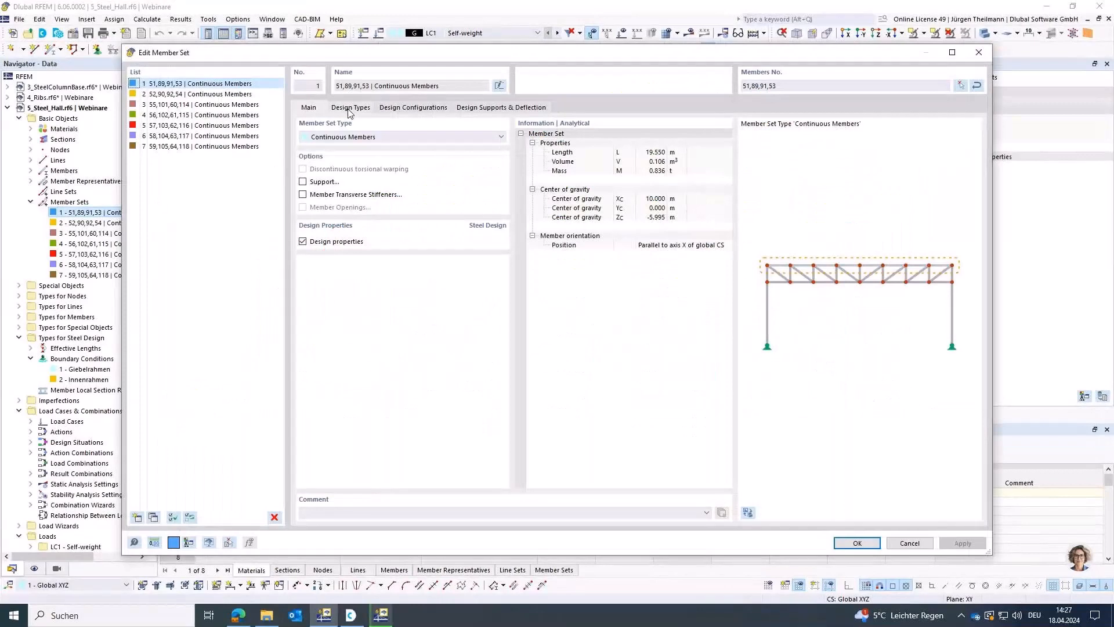
click(350, 108)
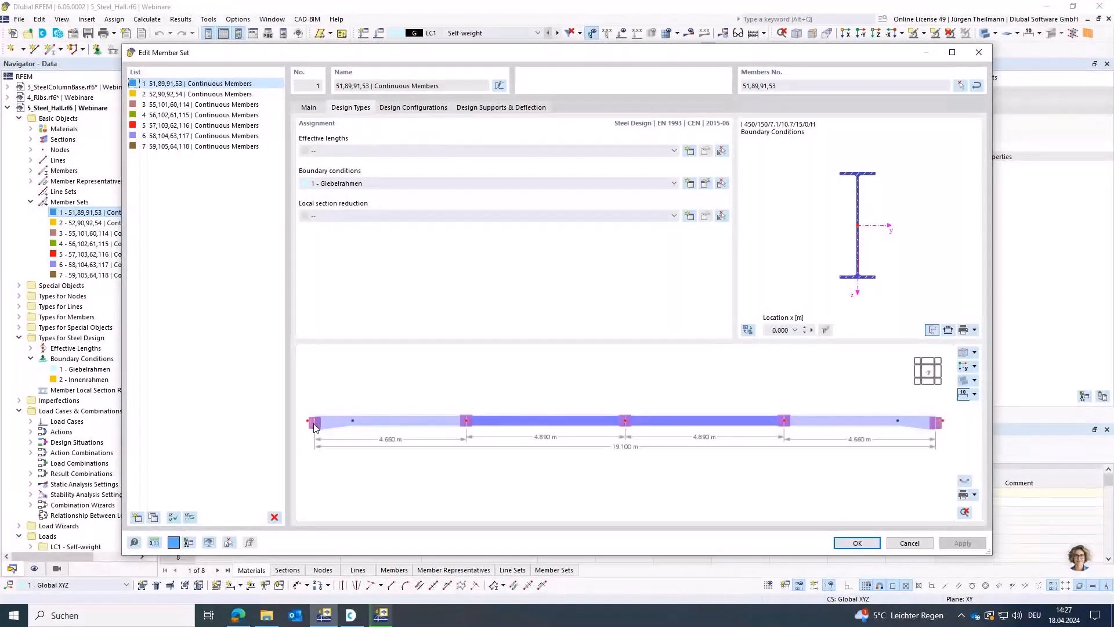
click(965, 483)
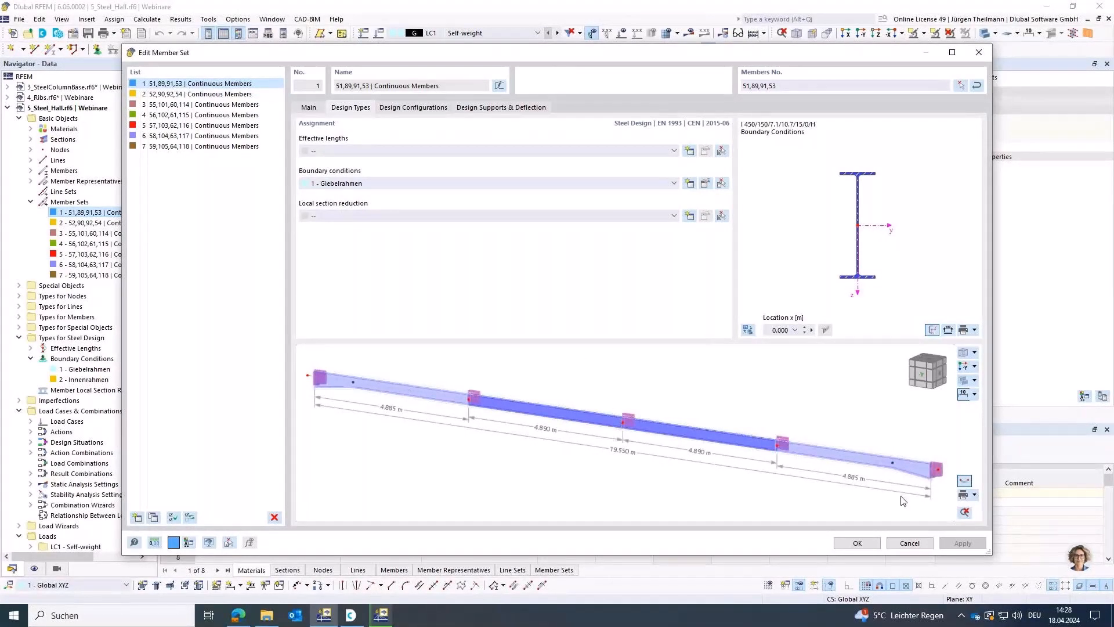
Step: Save the boundary-conditions graphic as a template named BC and accept the member set's settings
click(974, 495)
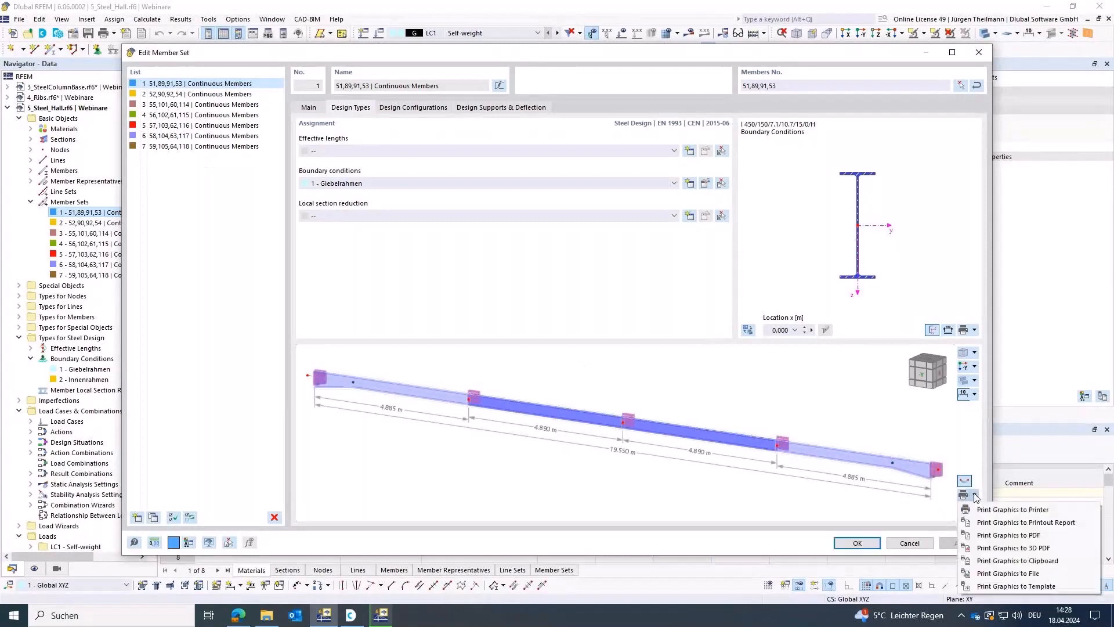
click(1019, 586)
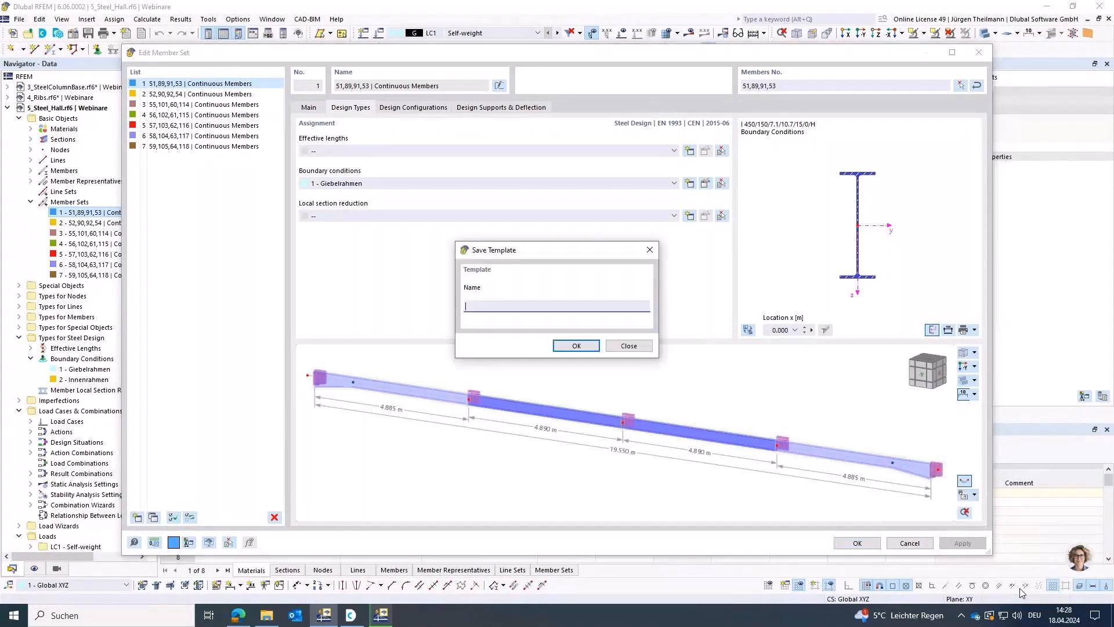
text(BC)
click(574, 345)
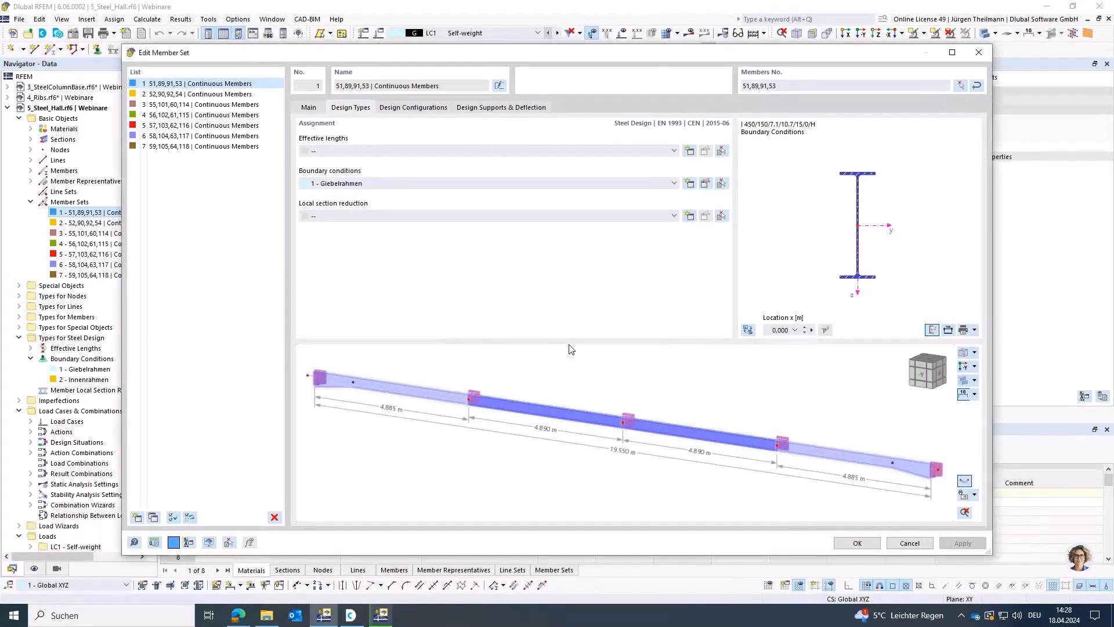
click(857, 544)
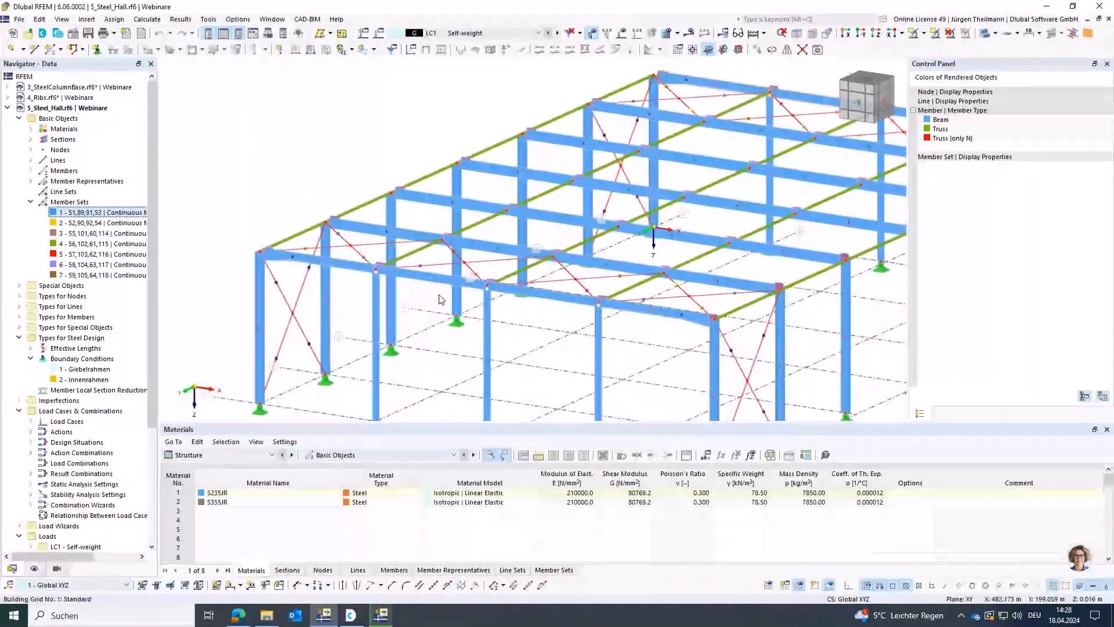
Step: Review the list of saved graphic templates and close it
scroll(604, 329, down, 5)
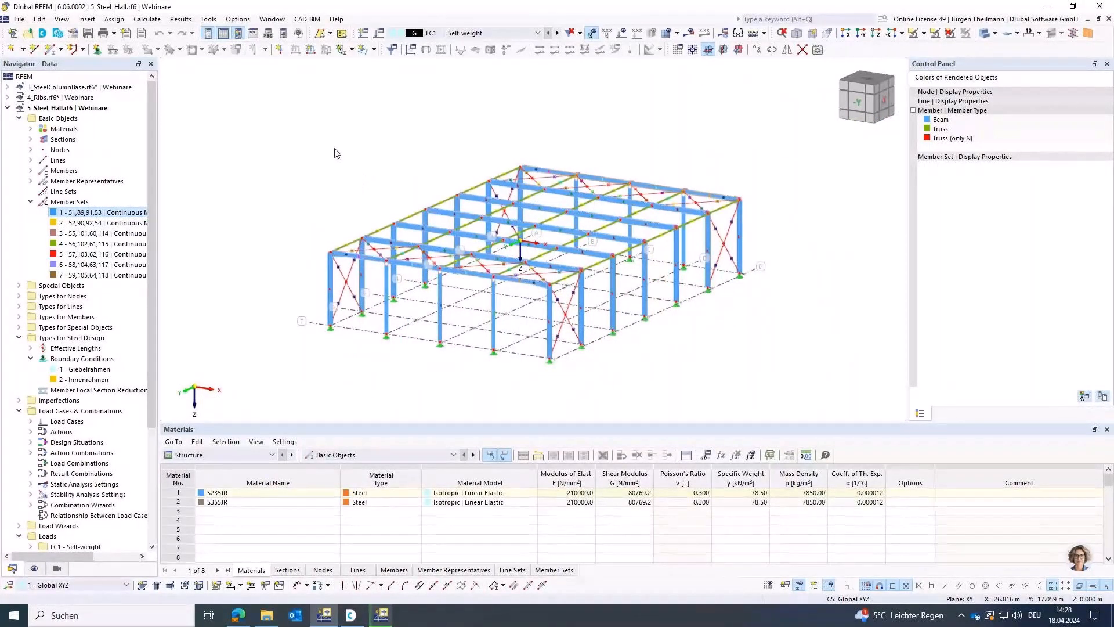
click(238, 19)
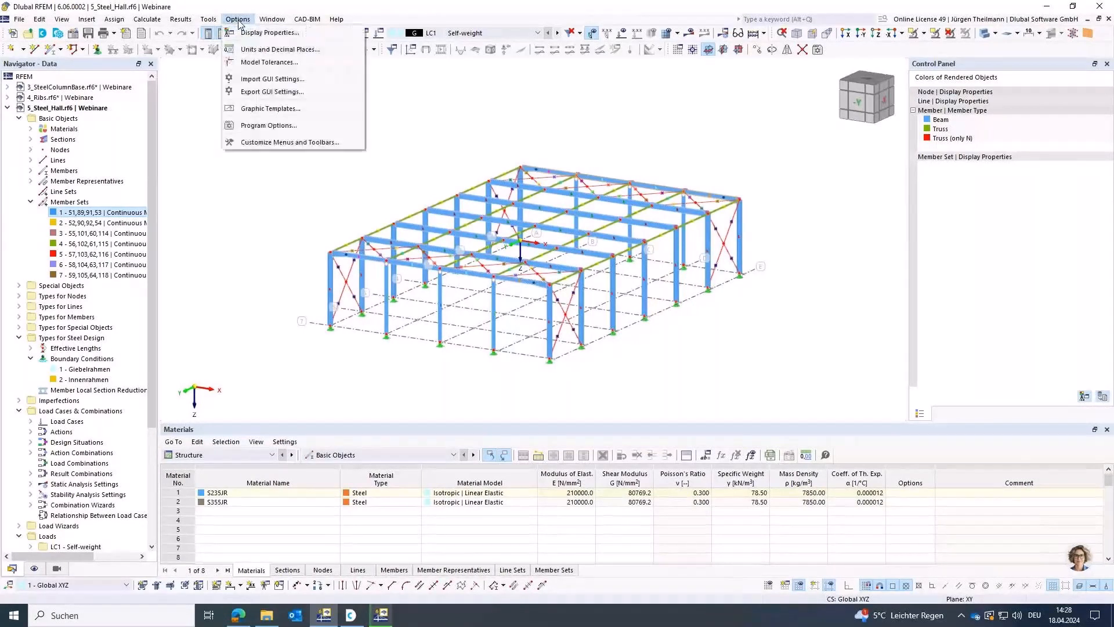
click(275, 110)
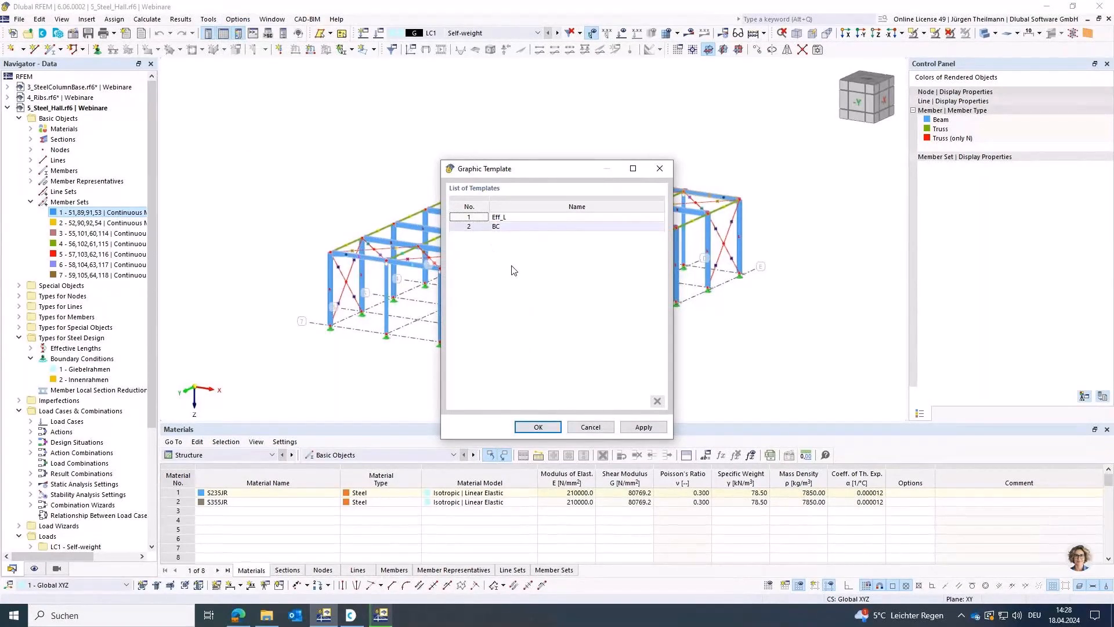
click(499, 217)
click(537, 427)
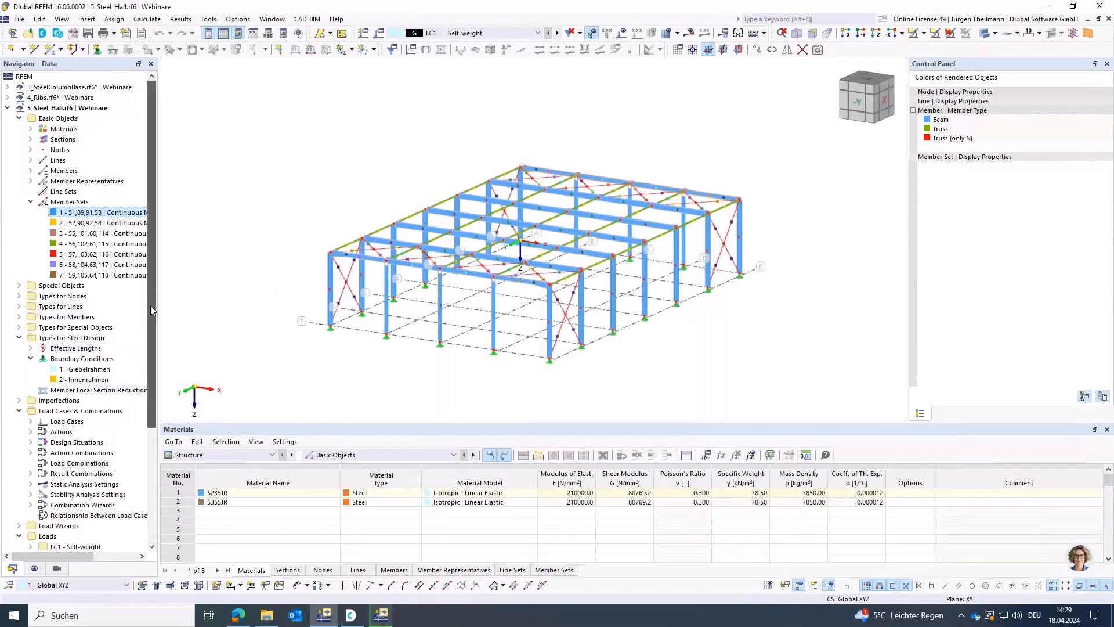
Step: Start a graphic printout of the steel hall to the printout report and set the window to print to Multi print
scroll(151, 309, down, 5)
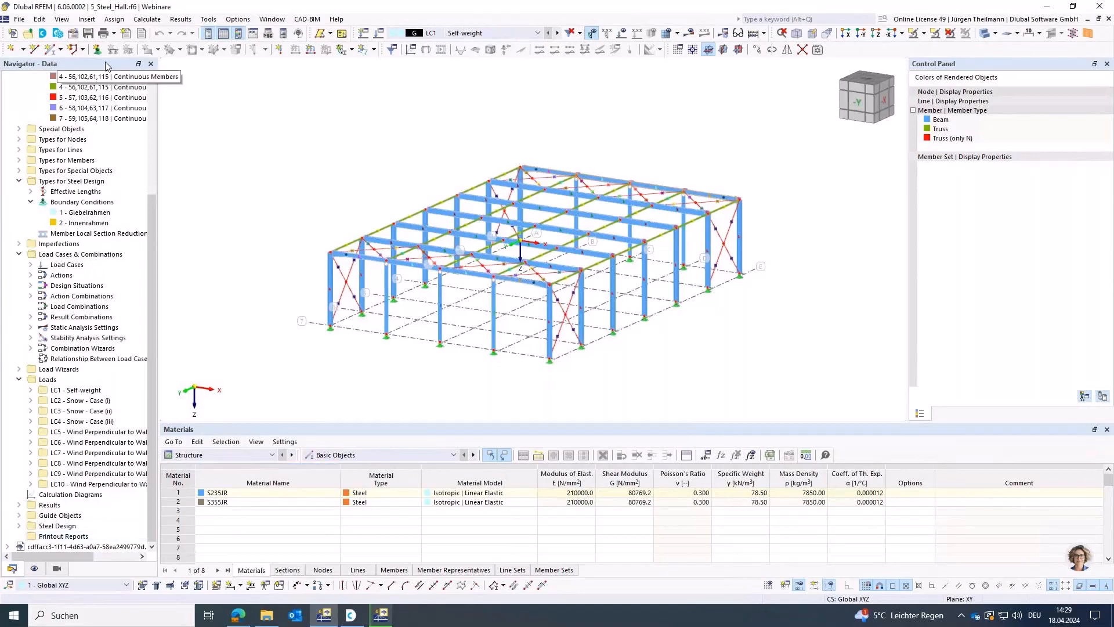
click(115, 34)
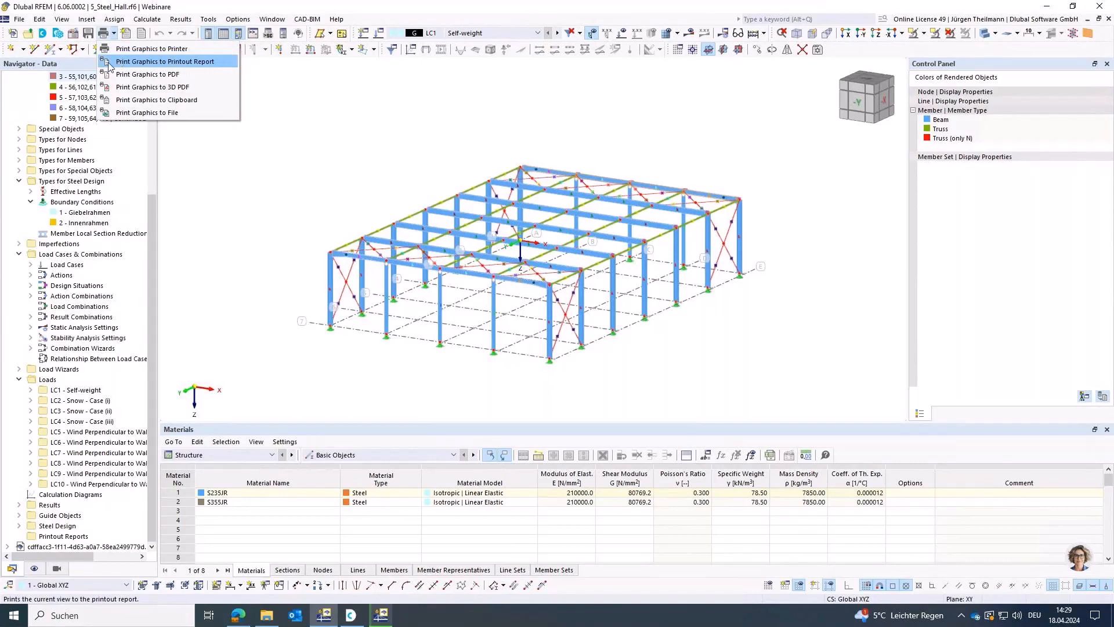
click(158, 63)
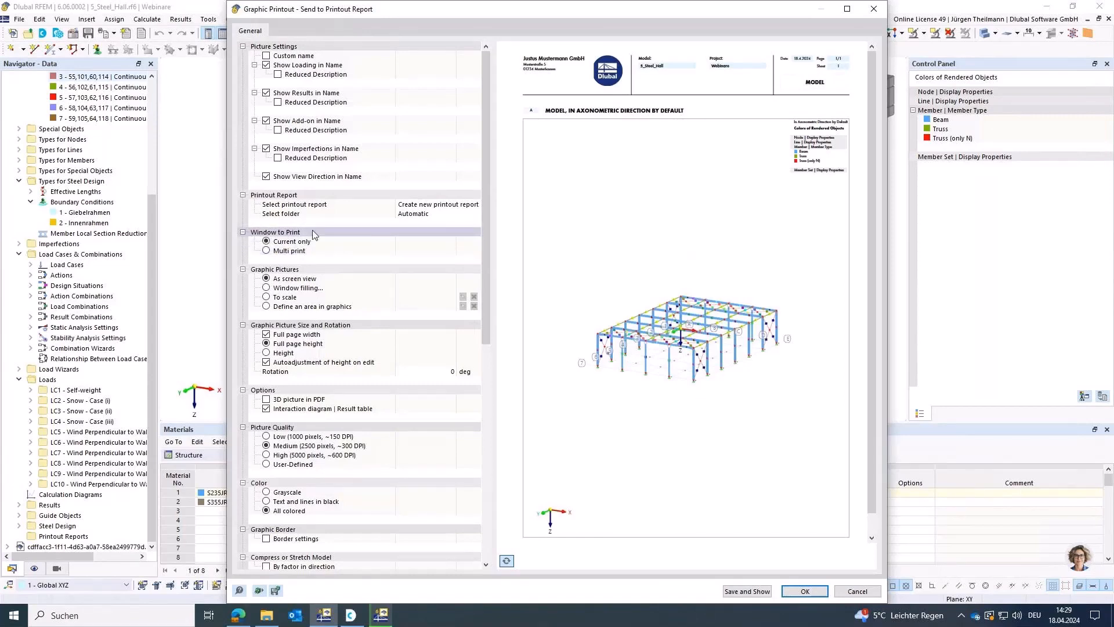
click(266, 252)
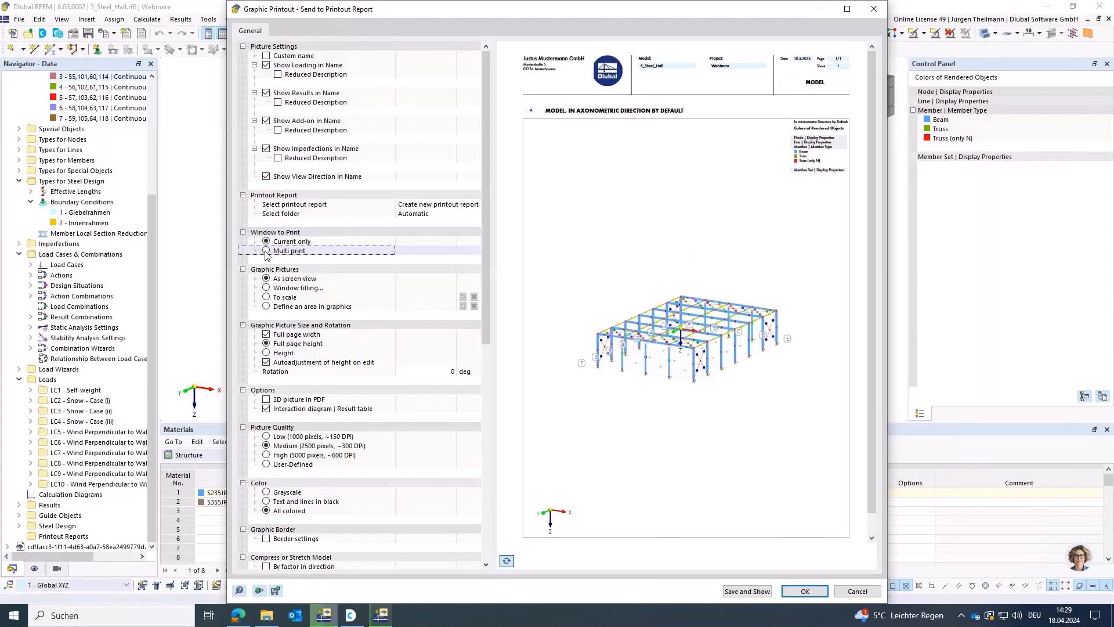
click(266, 250)
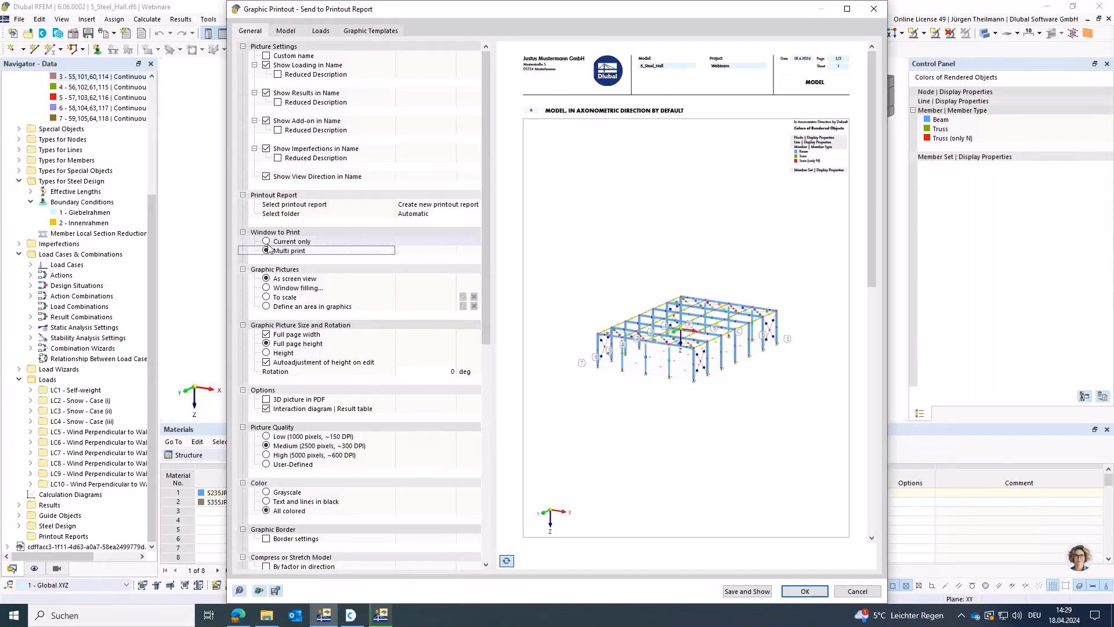
Step: Exclude the model views and the load cases and combinations from the multi print
click(285, 33)
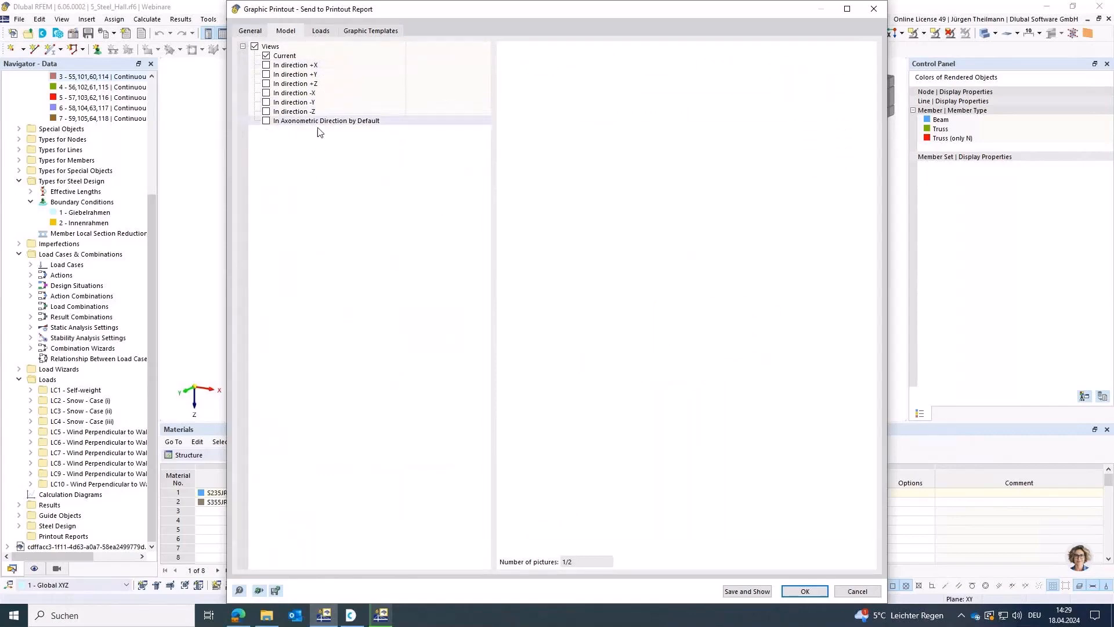
click(254, 47)
click(322, 31)
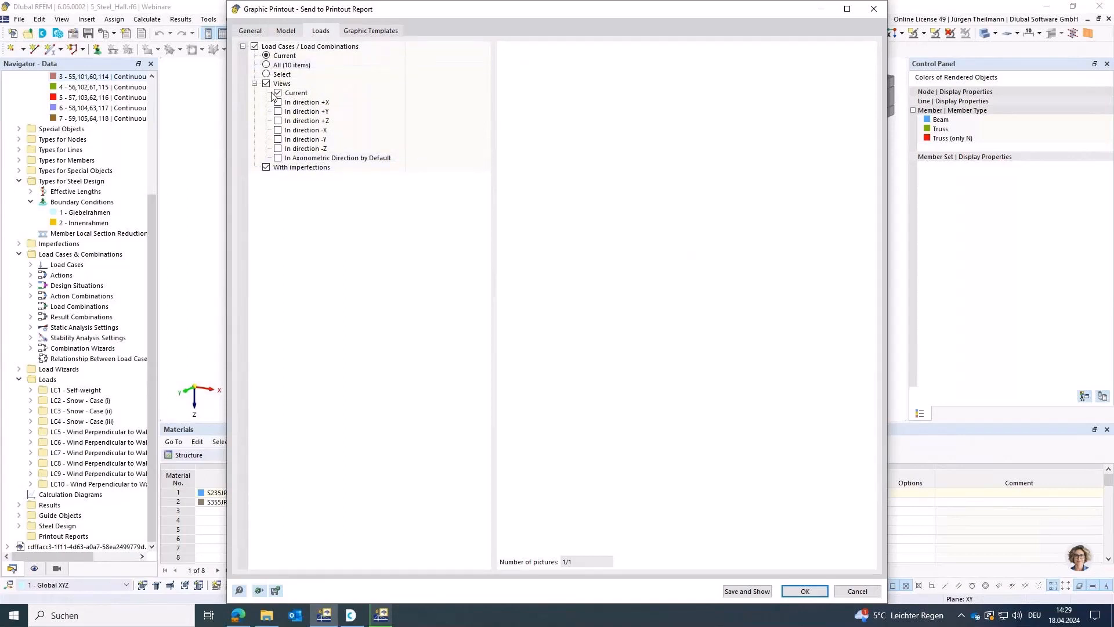
click(254, 46)
Step: Include graphic templates in the printout and enable the Eff_L member template for selected members instead of all
click(376, 32)
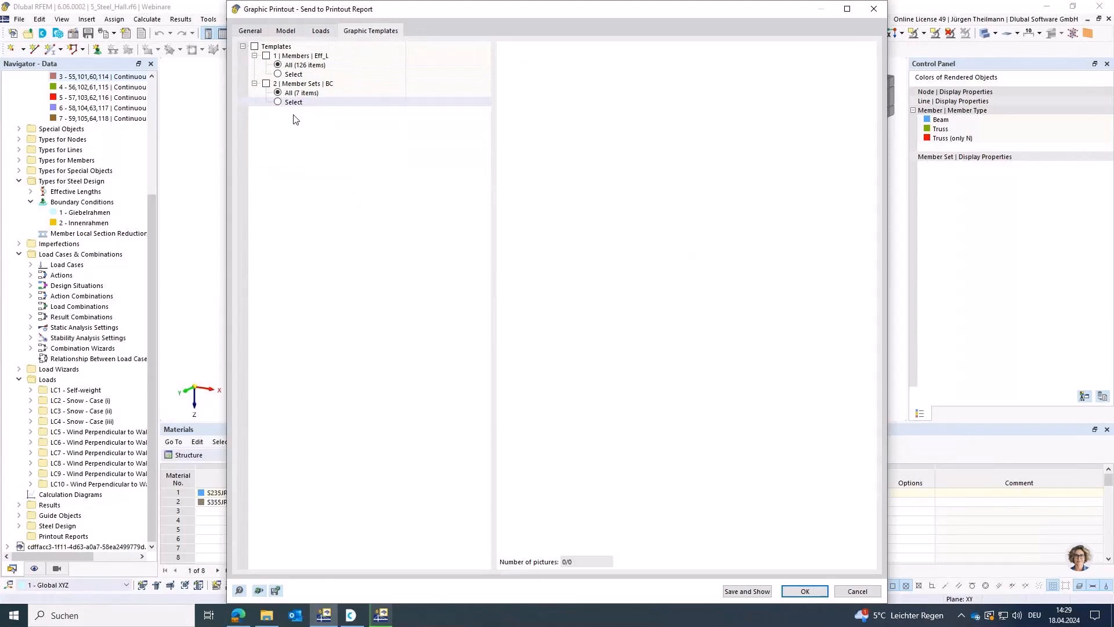
click(254, 47)
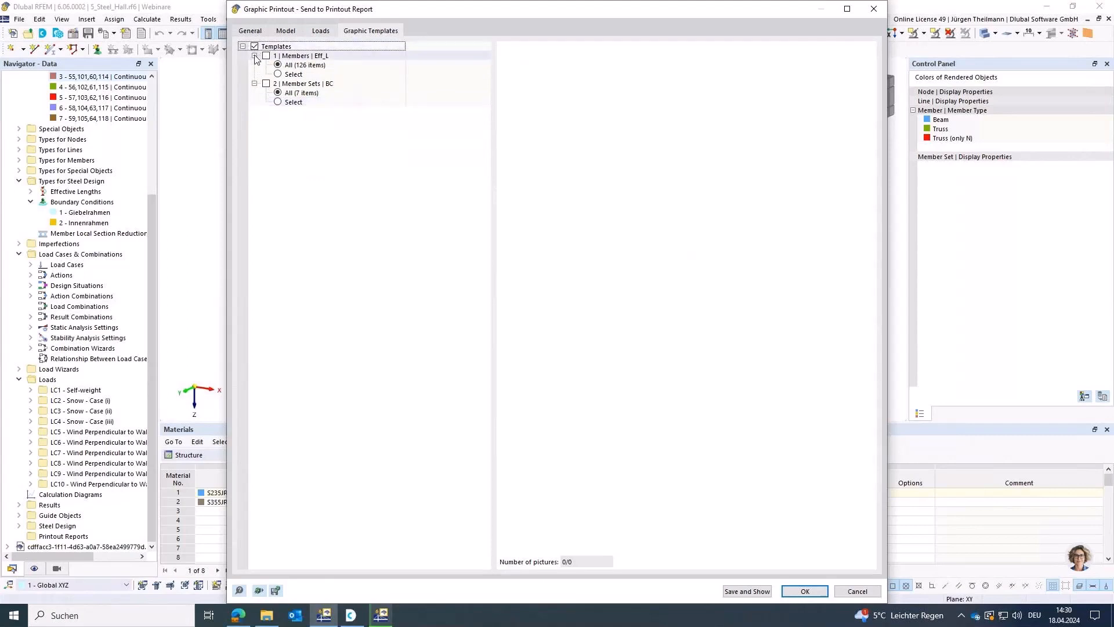
click(318, 58)
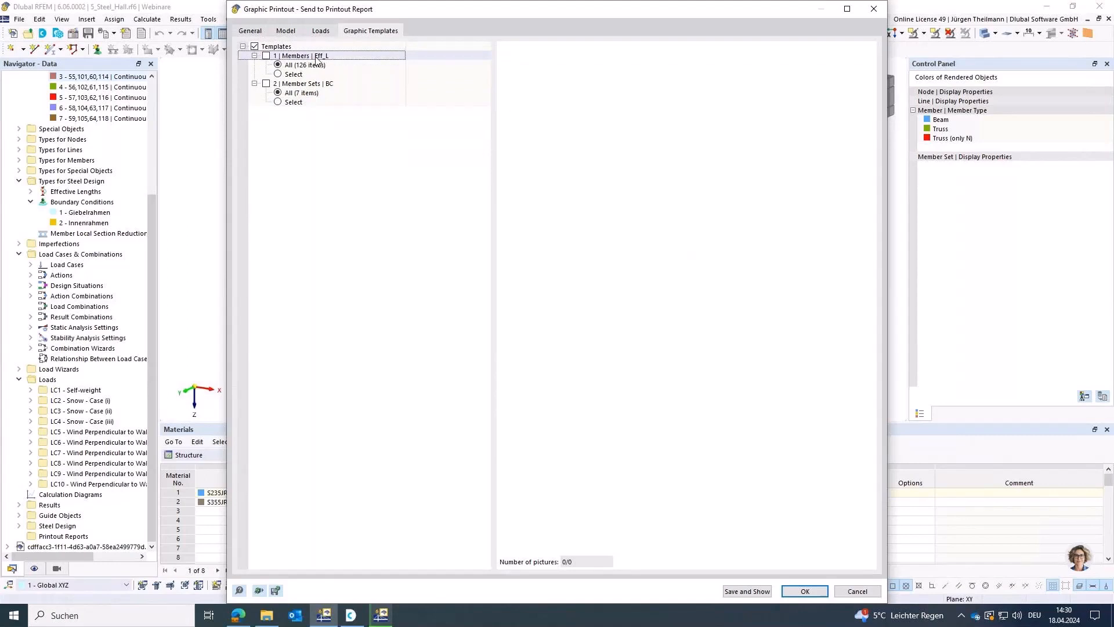
click(266, 56)
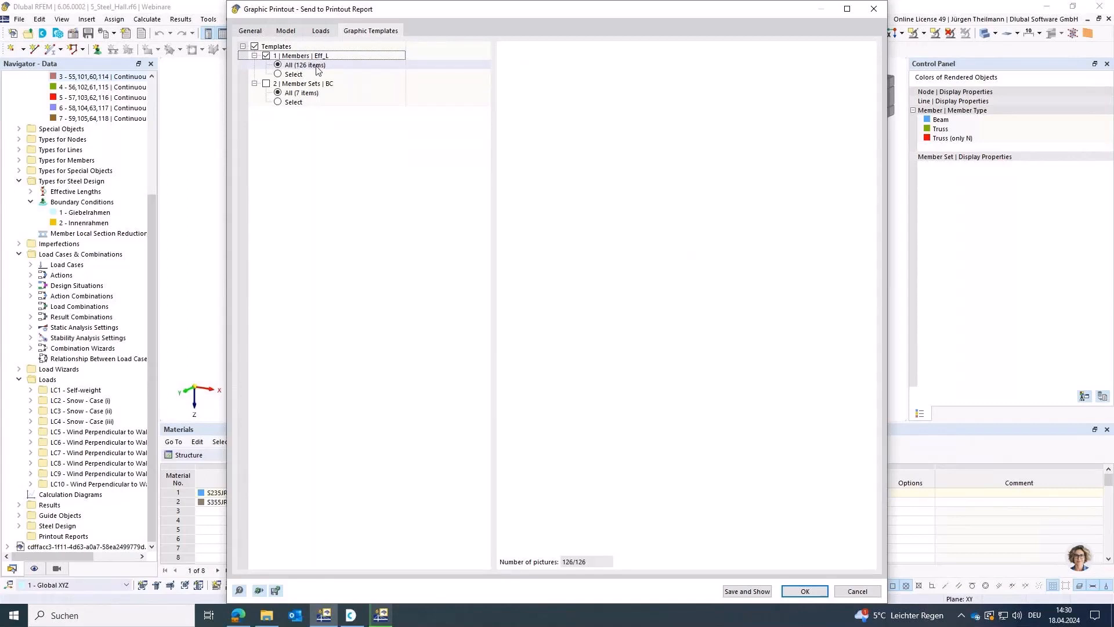
click(278, 74)
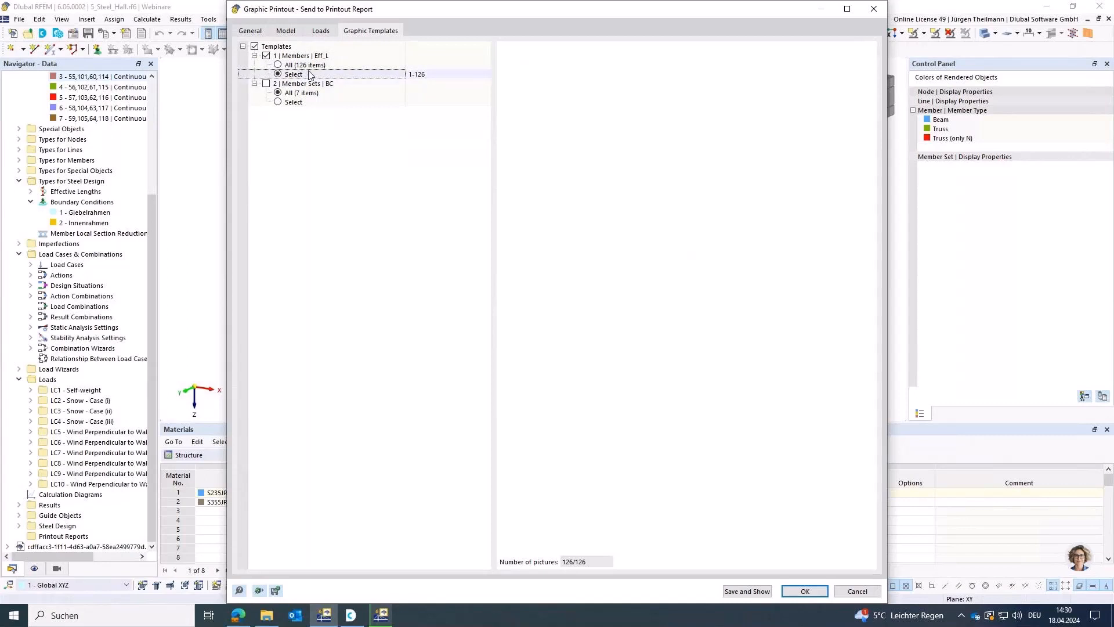
Step: Replace the Eff_L template's member selection with members 7, 16, 18 and 26, picked in the hall model
click(461, 76)
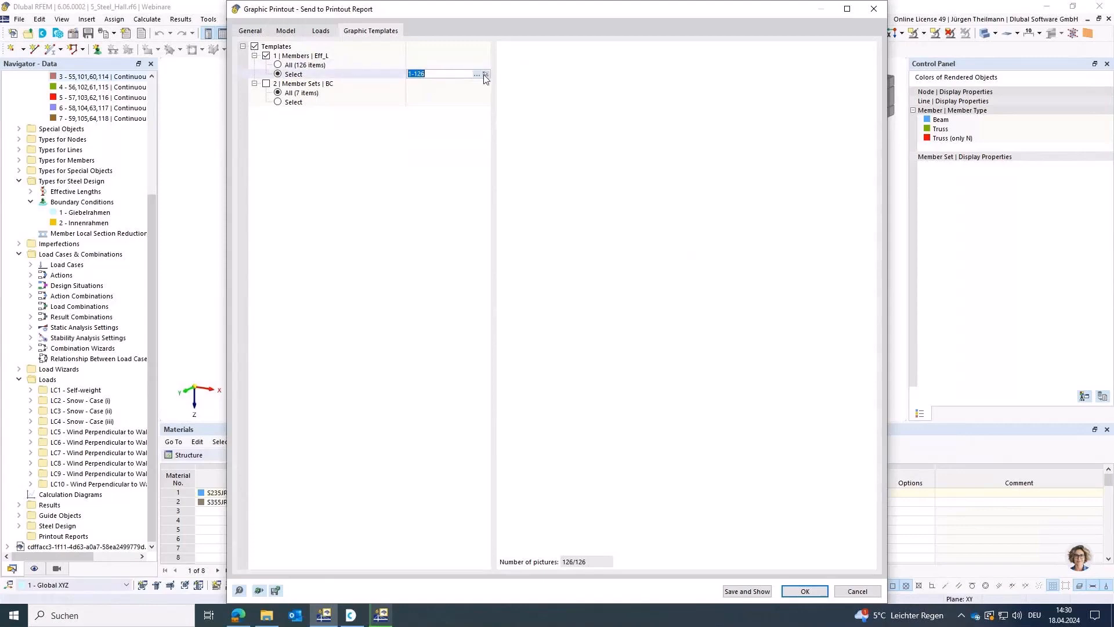
click(486, 74)
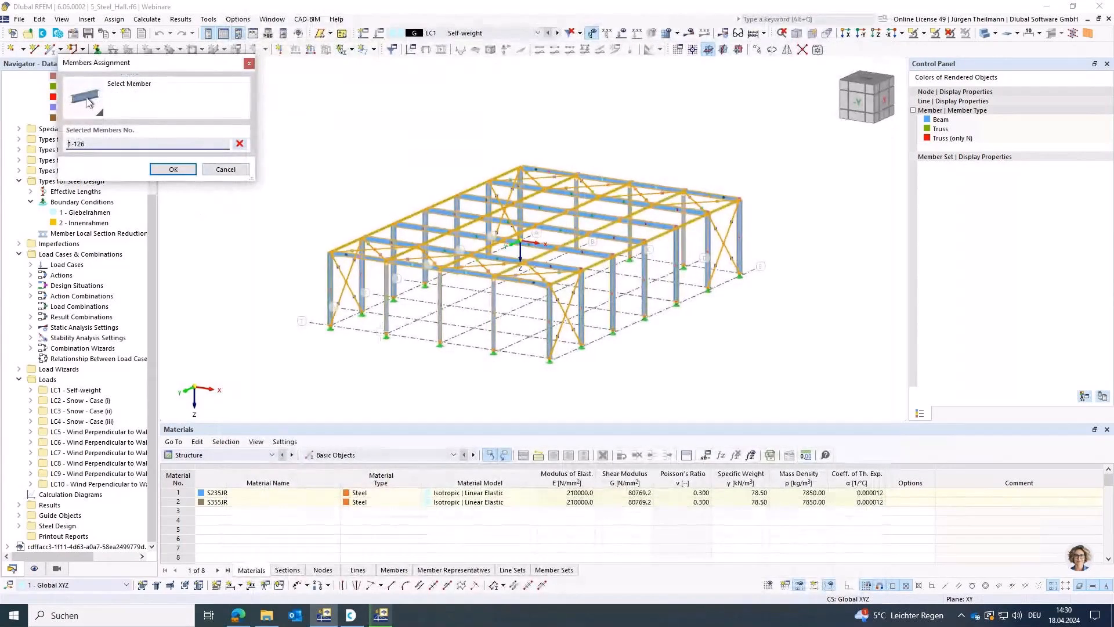
scroll(382, 337, up, 3)
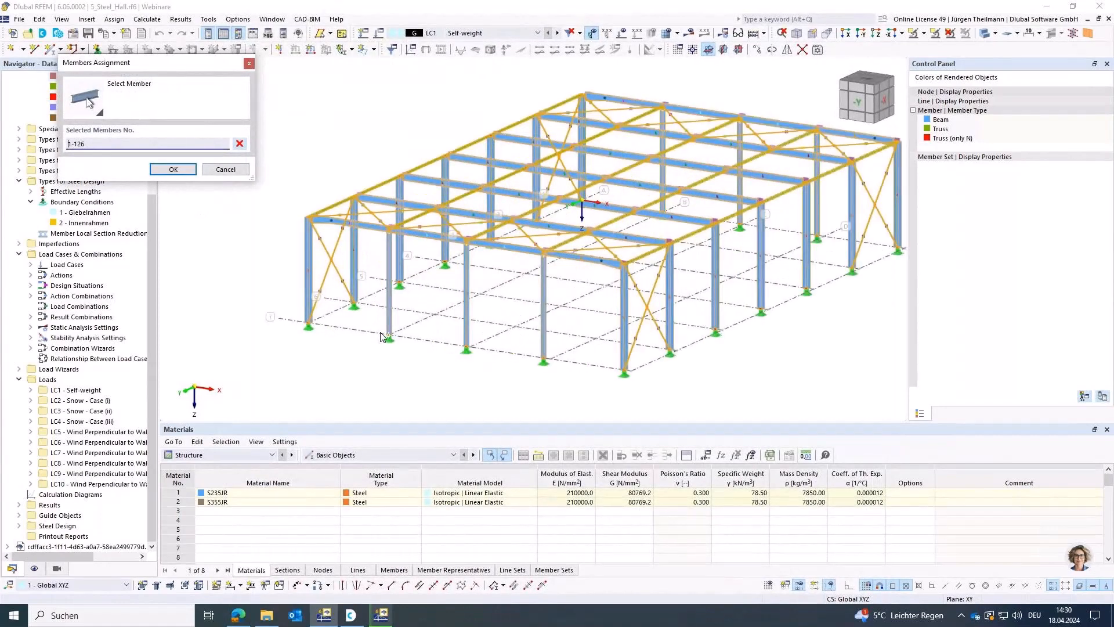
click(244, 144)
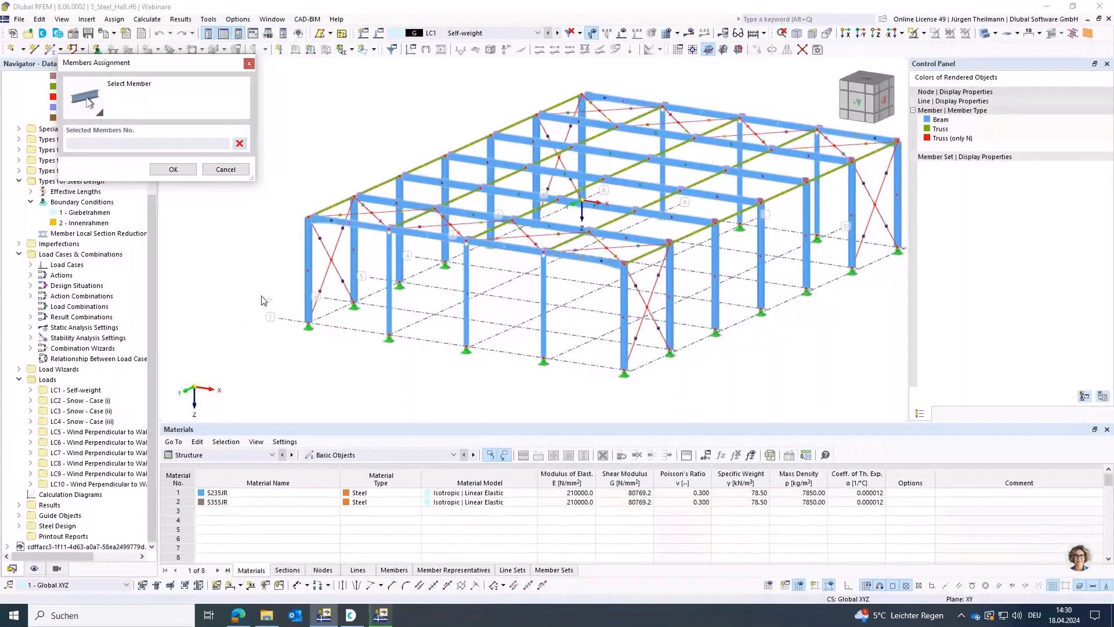
click(307, 255)
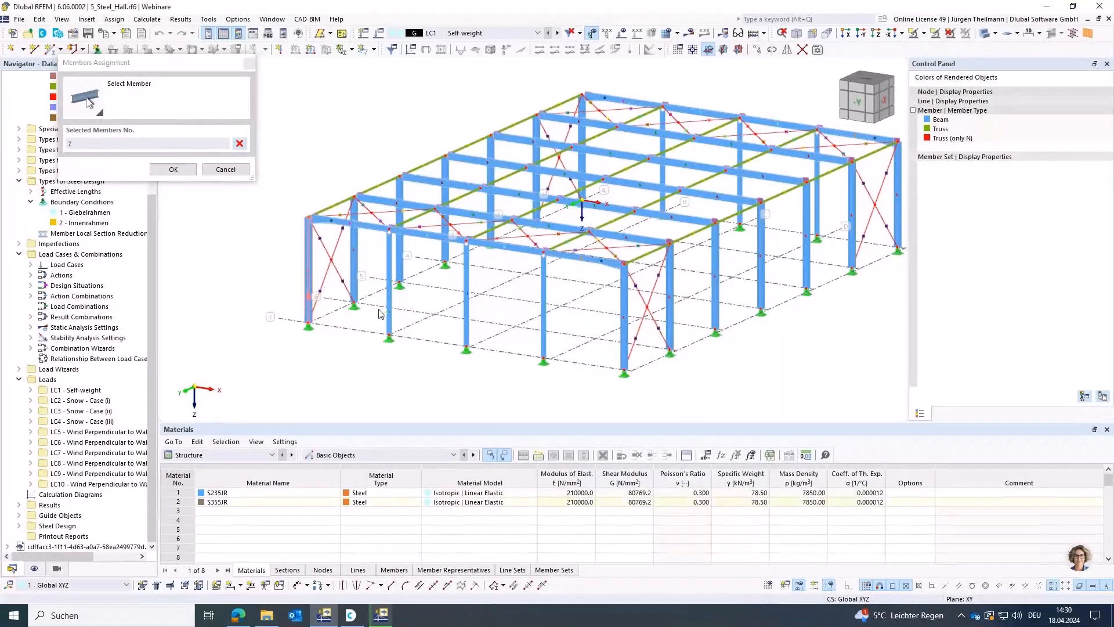
click(389, 290)
click(465, 331)
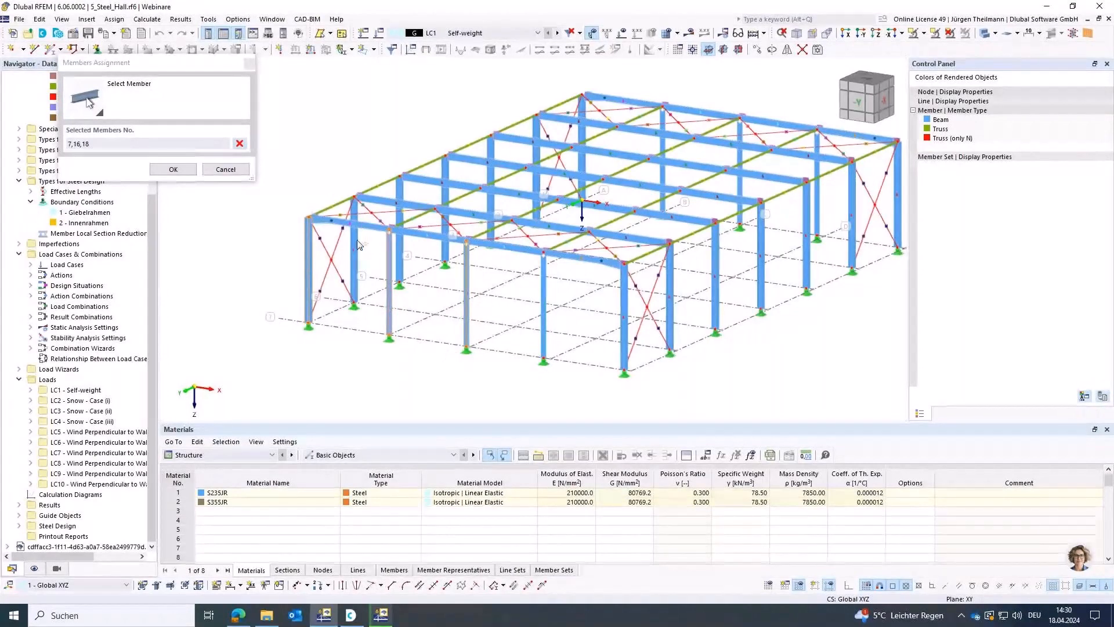
click(340, 200)
click(173, 169)
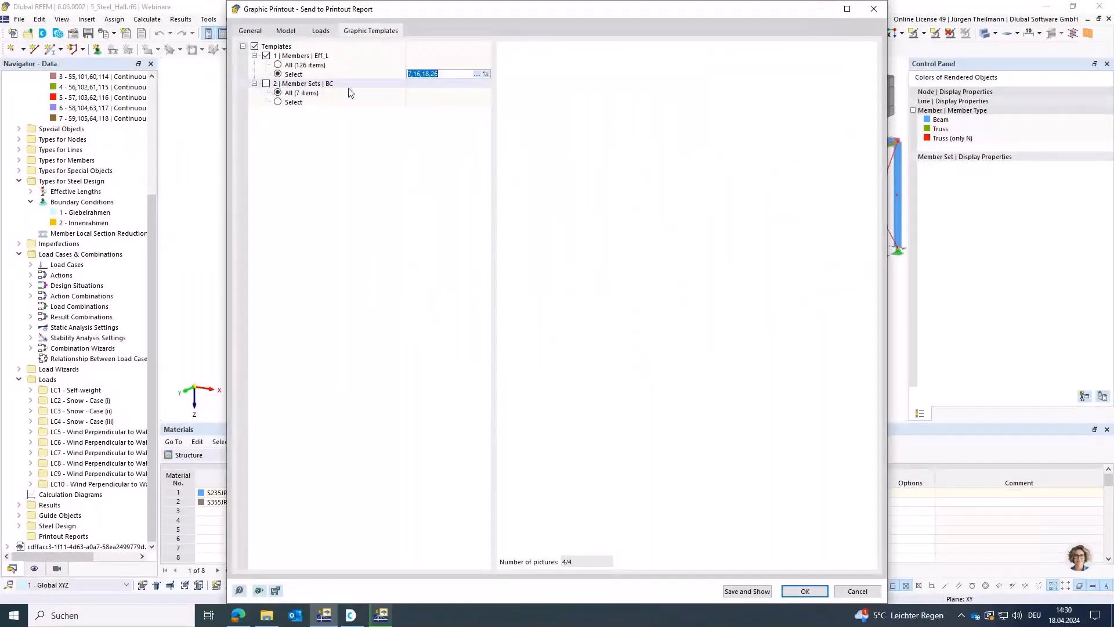
Step: Enable the BC member set template for selected items only and pick member sets 2 and 7 in the hall model
click(268, 84)
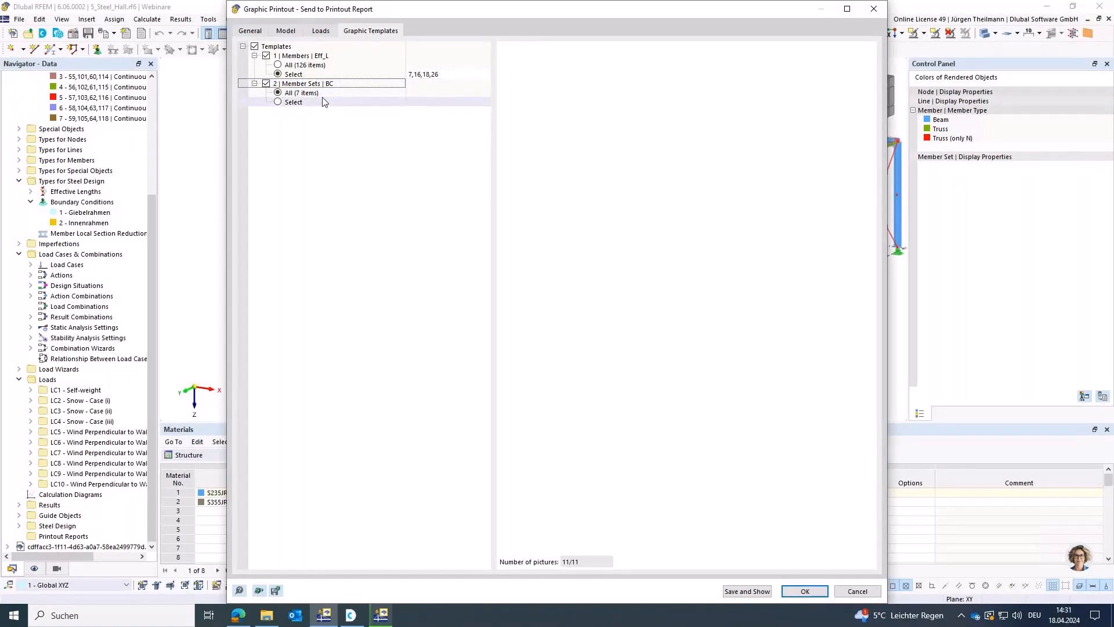
click(277, 103)
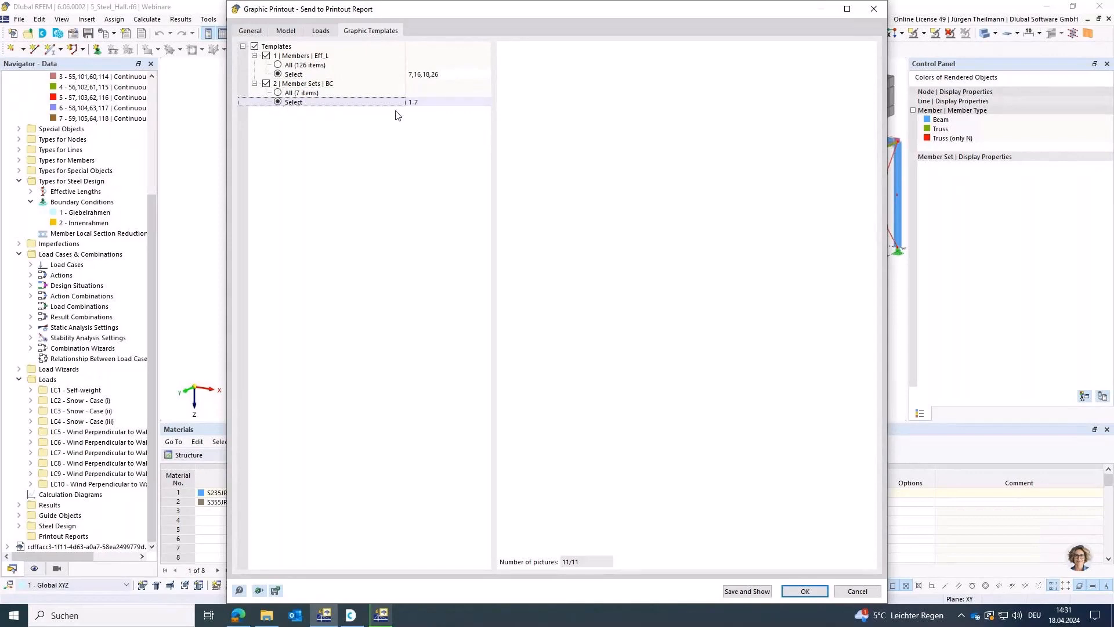
click(482, 102)
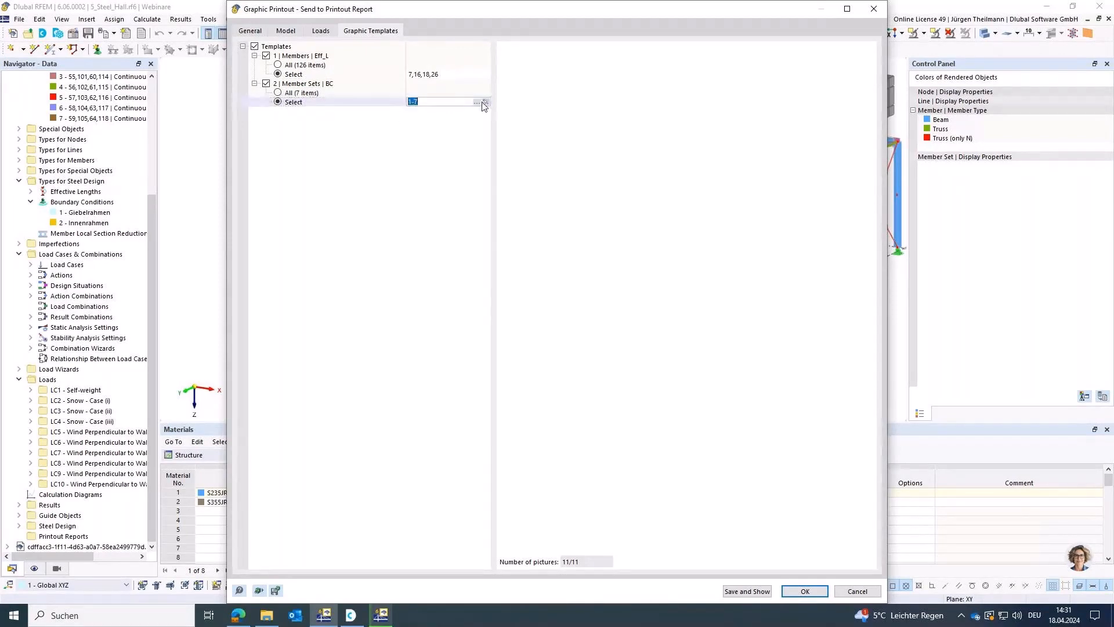
click(482, 103)
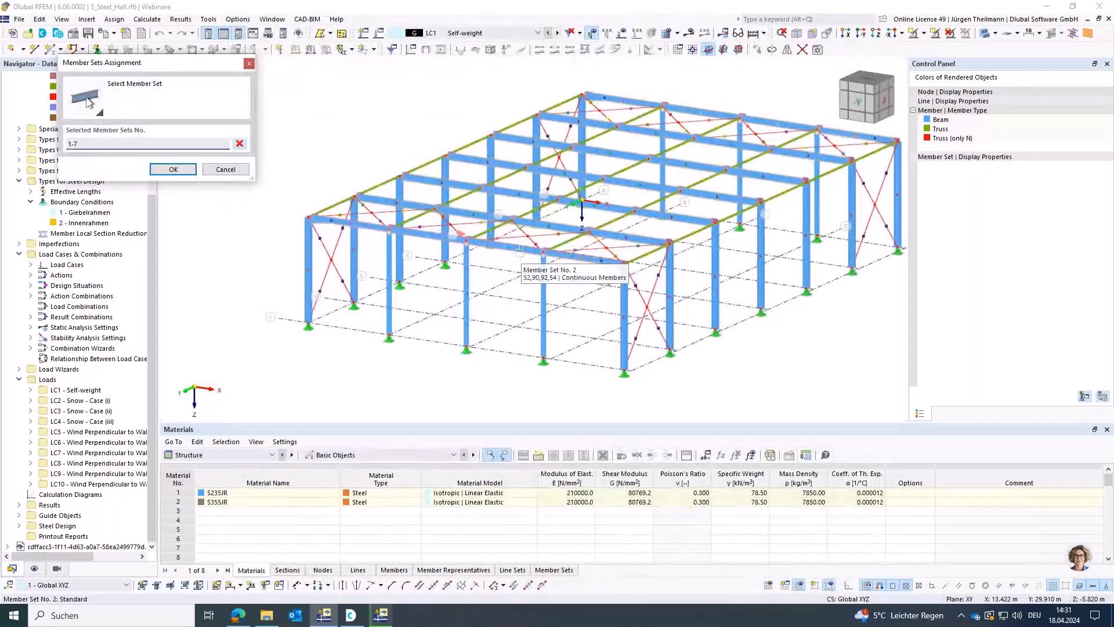
click(240, 144)
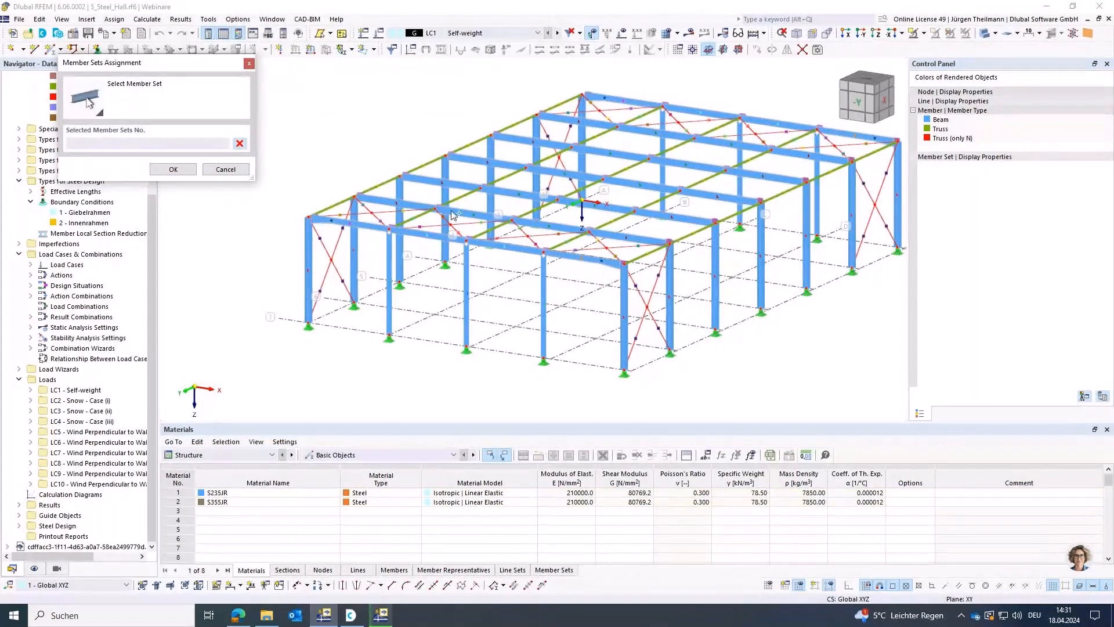
click(497, 250)
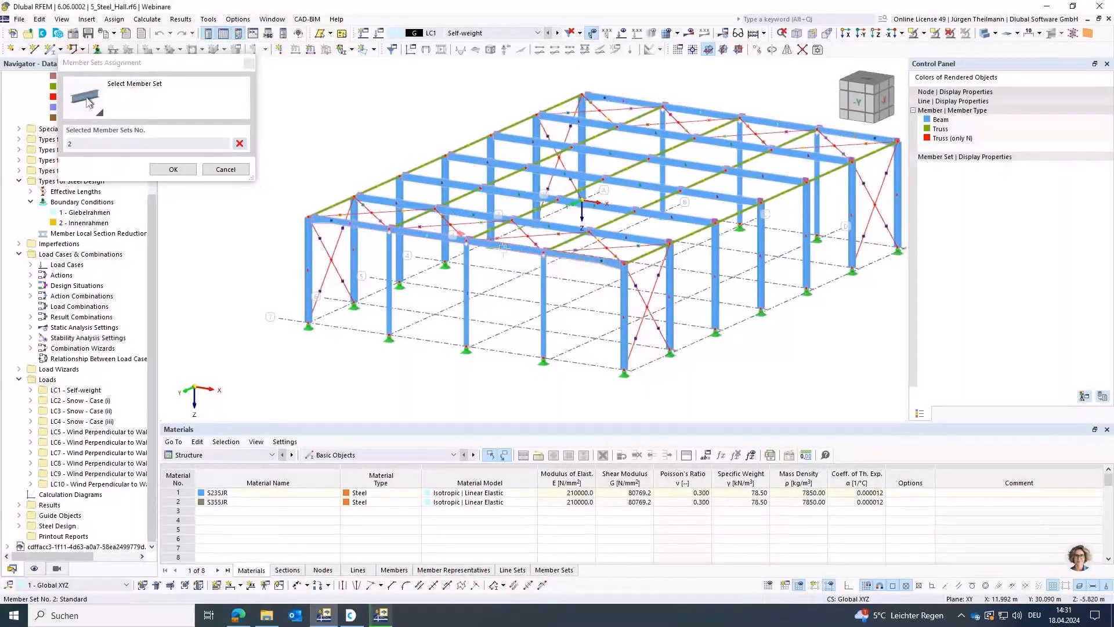
click(555, 222)
click(173, 170)
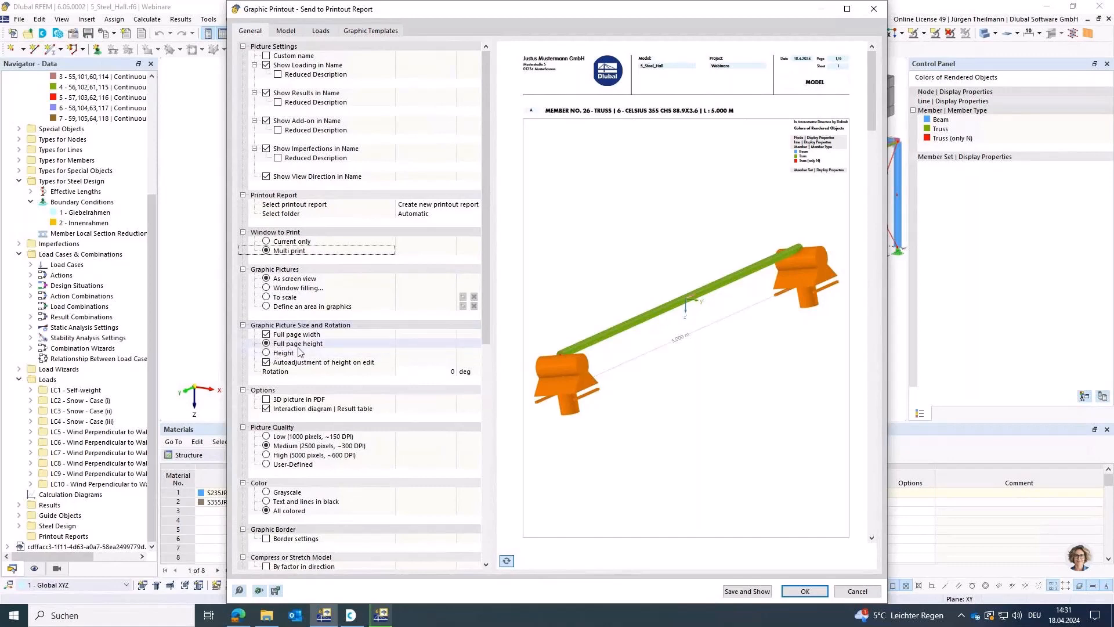
Step: Set the graphic picture height ratio to 45 %, disable autoadjustment of height on edit, and refresh the print preview
click(268, 355)
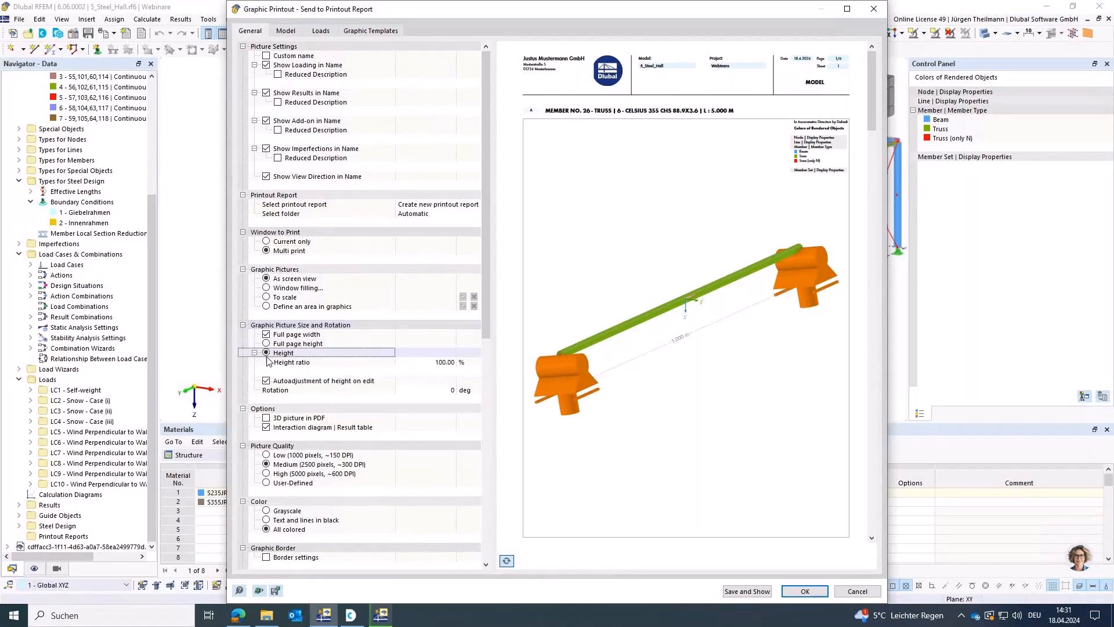
click(435, 362)
text(45)
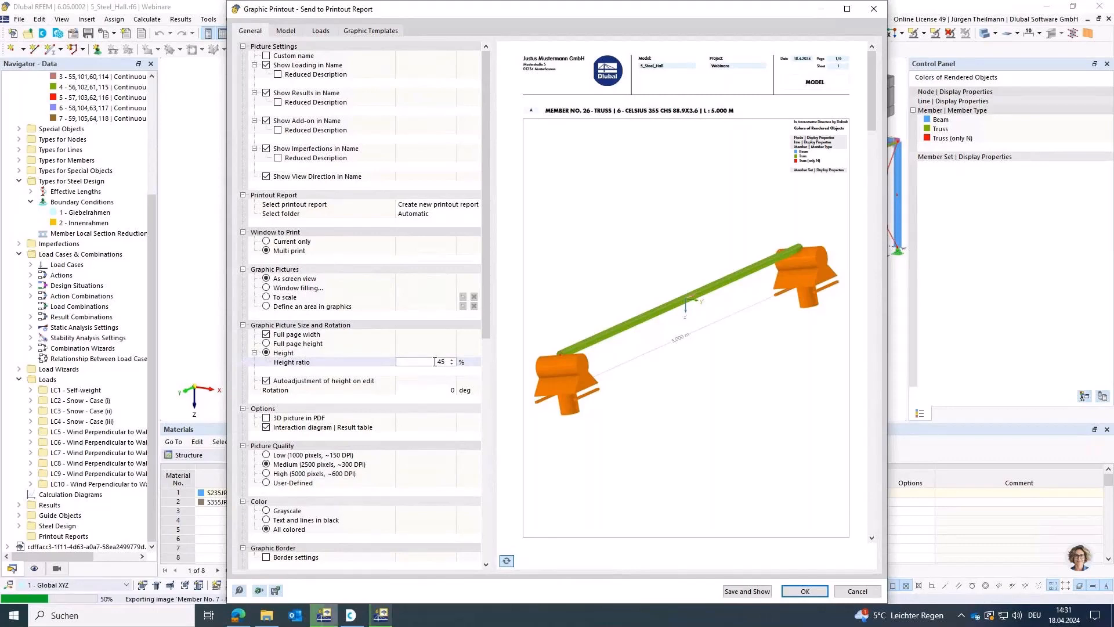
key(Return)
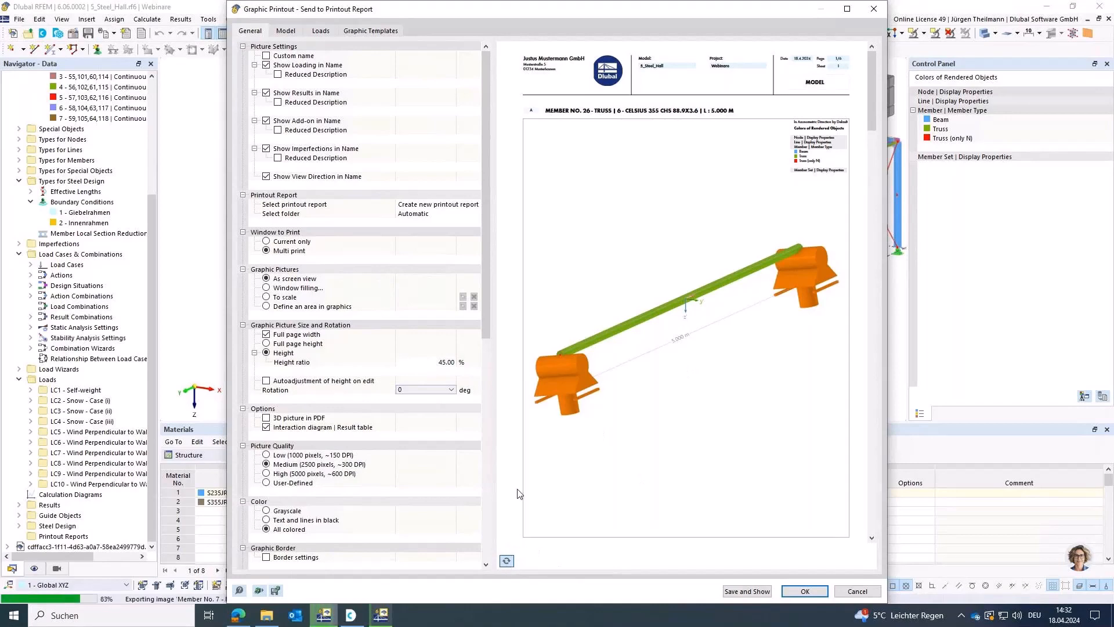
click(506, 561)
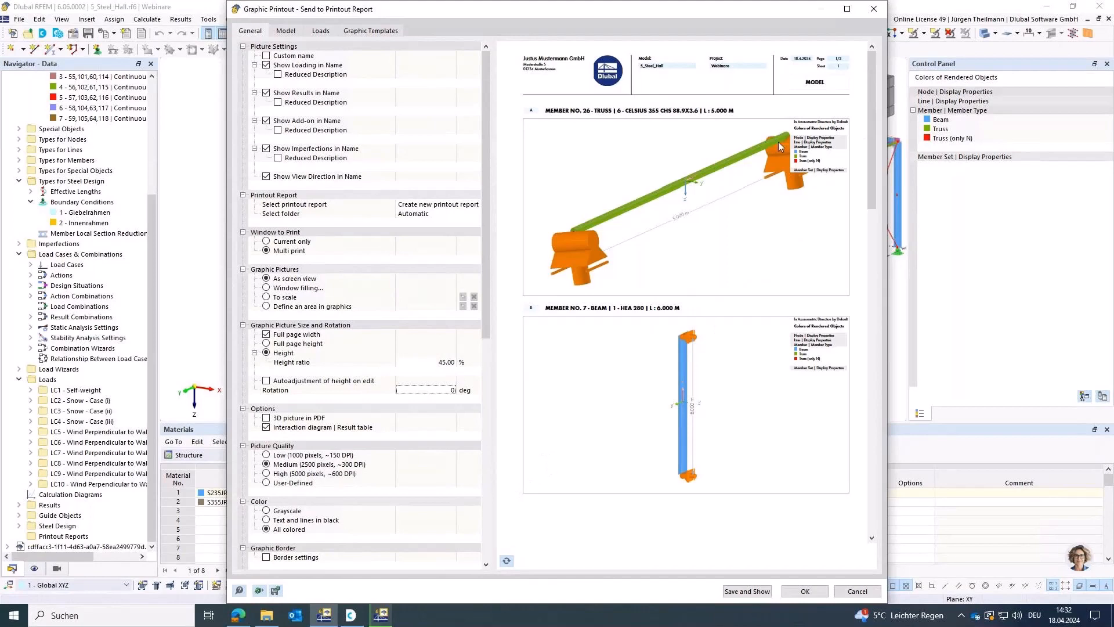
Step: Exclude the color panel of rendered objects from the printed pictures
drag(483, 173, 487, 385)
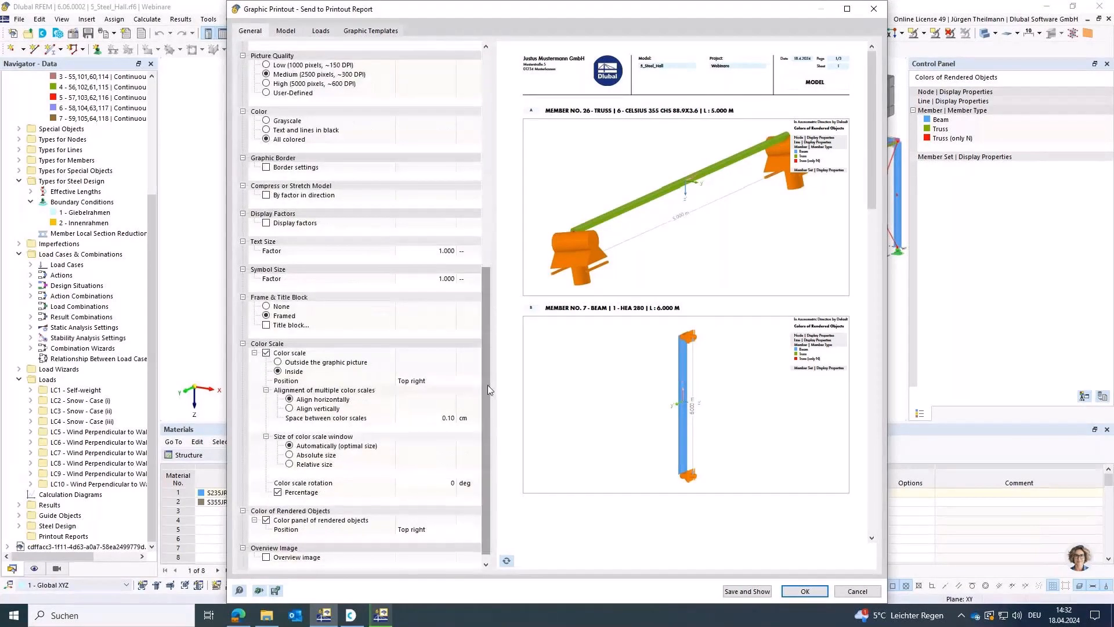
click(266, 520)
click(266, 521)
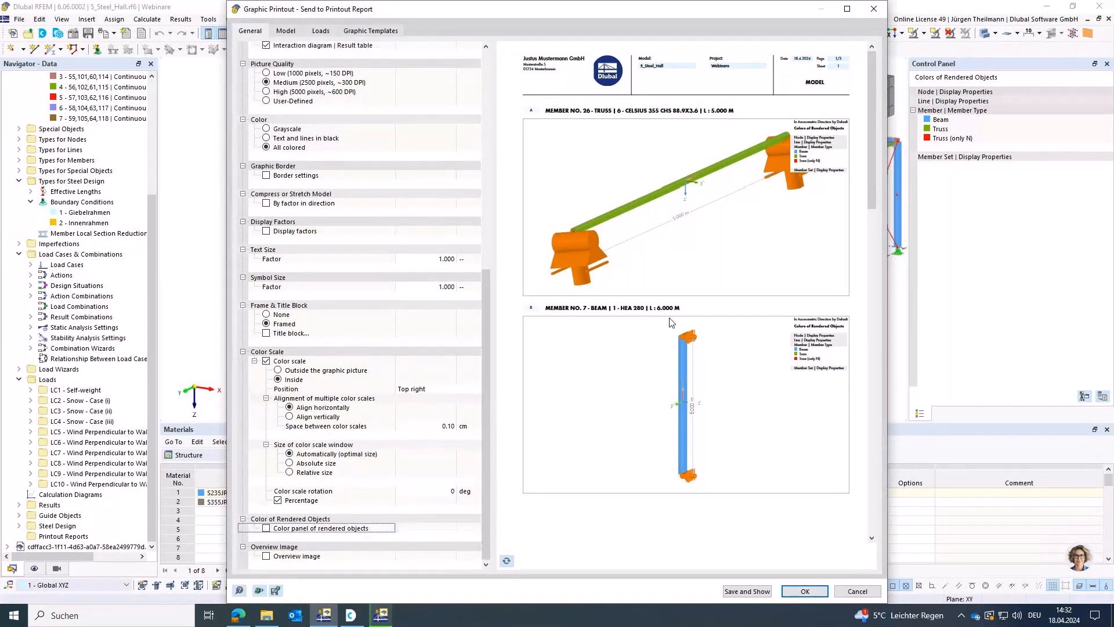
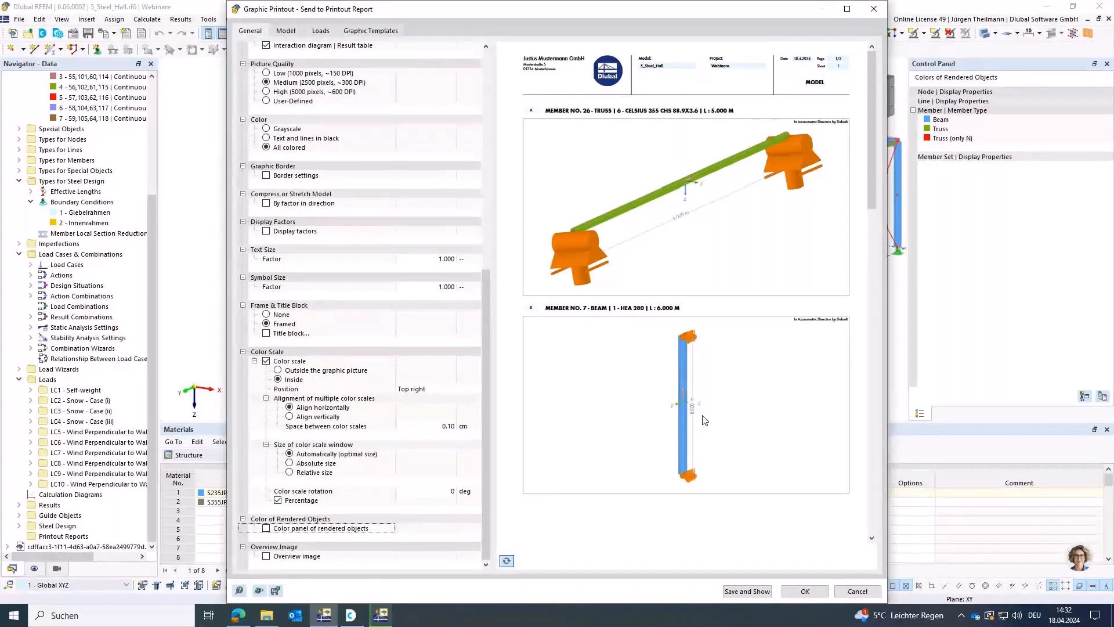
Step: Check the previewed member and member set pictures, and save the multi print to the printout report for display
scroll(671, 291, down, 5)
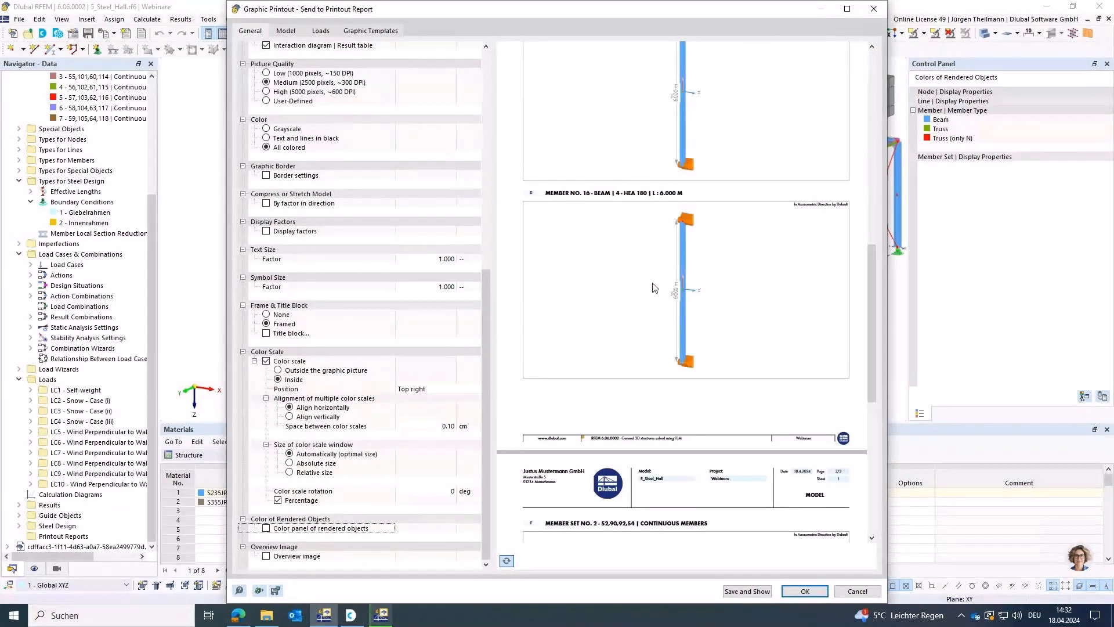
scroll(672, 290, down, 3)
scroll(673, 250, down, 1)
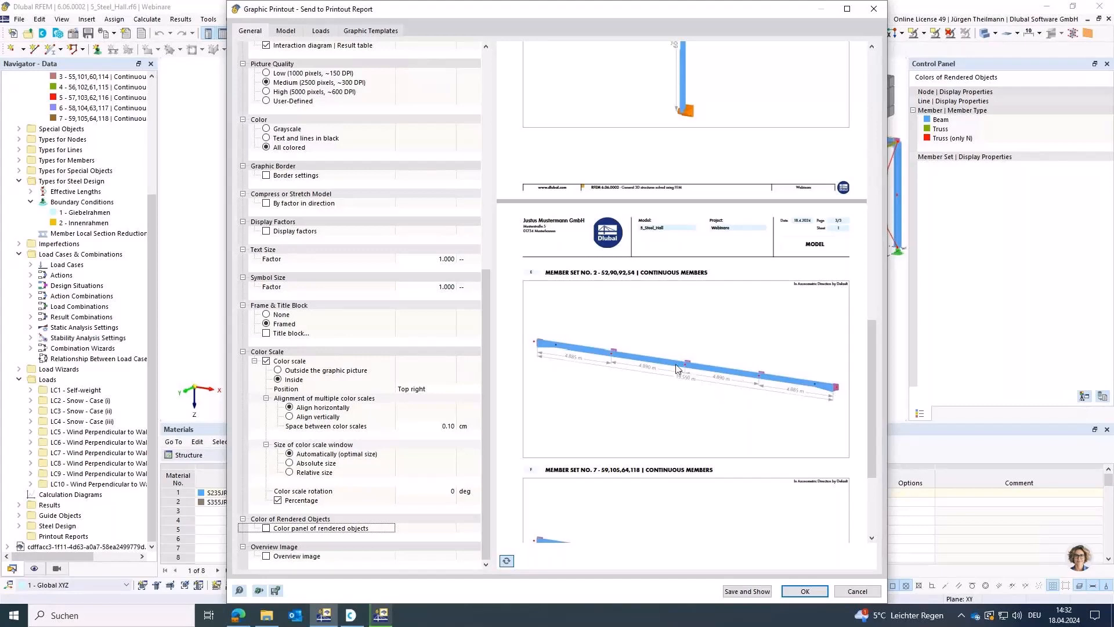
scroll(676, 368, down, 3)
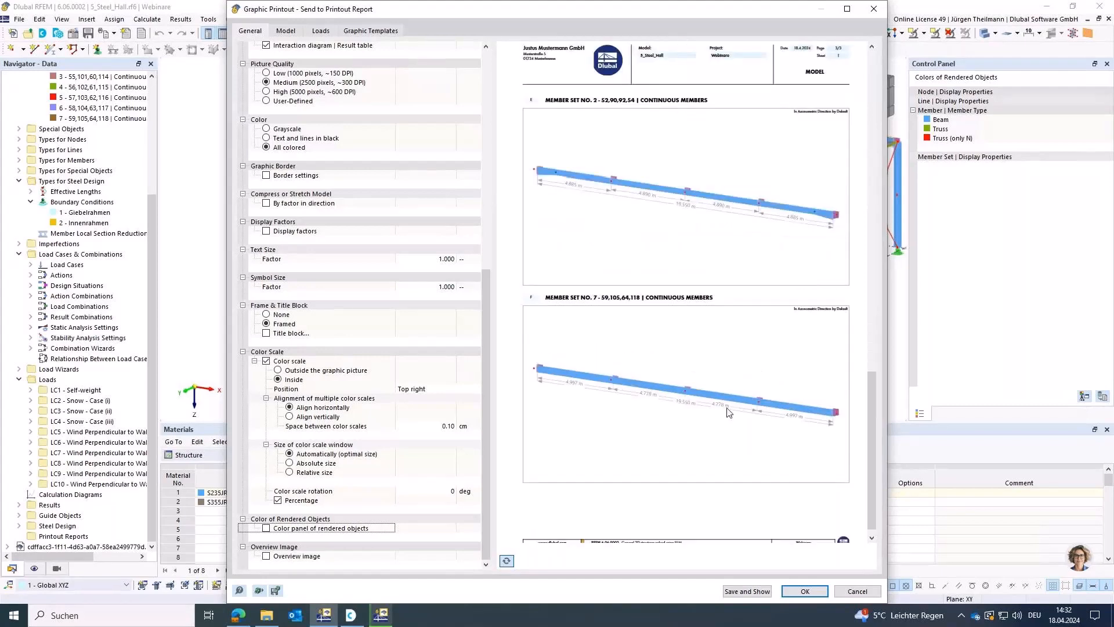
scroll(662, 402, down, 1)
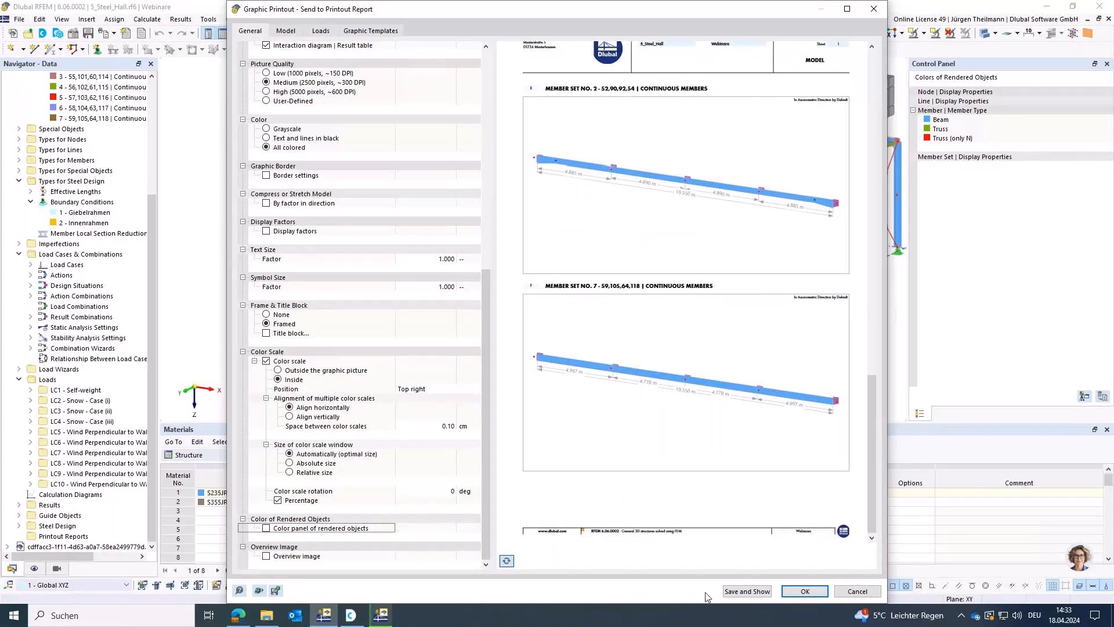
click(747, 591)
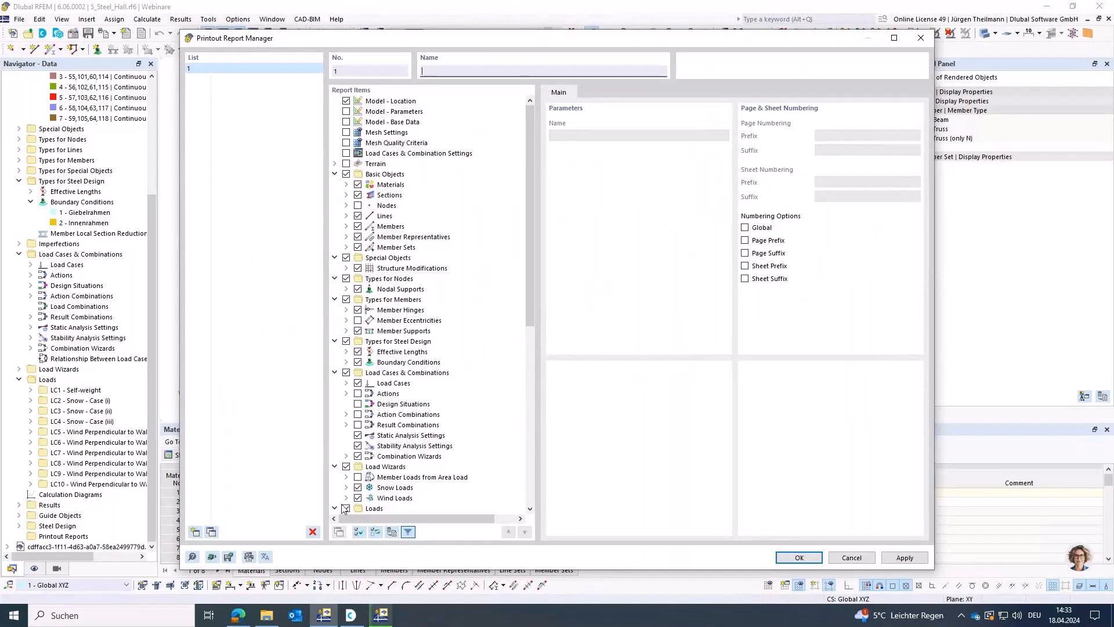
Step: Deselect all report items, include only materials, sections, nodes and members from the basic objects, and generate the printout report
click(361, 532)
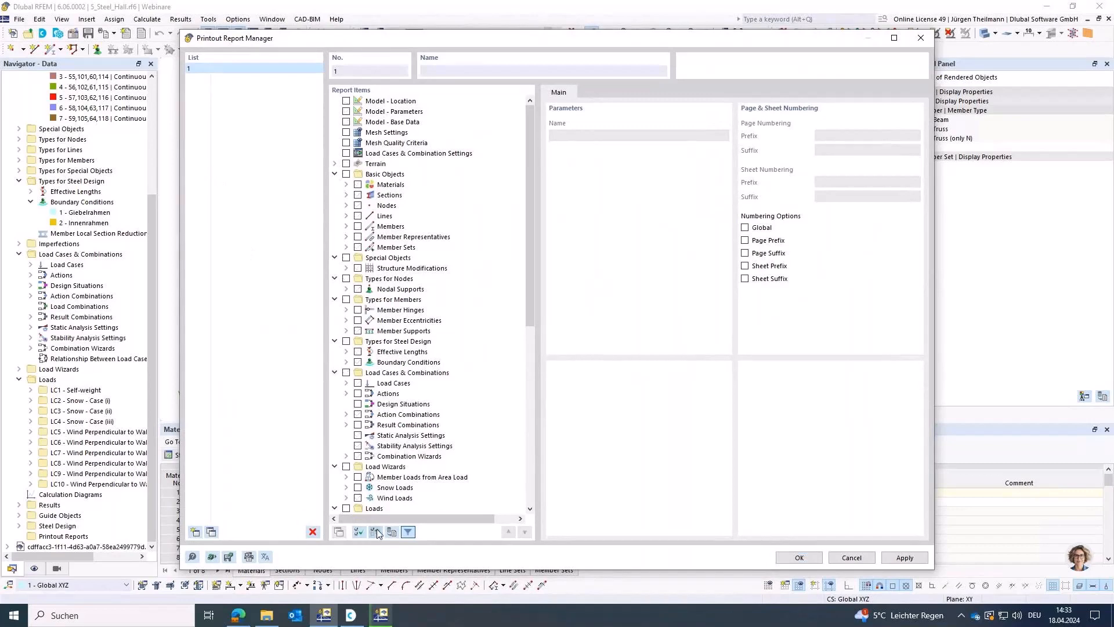
click(346, 174)
click(358, 185)
click(358, 195)
click(358, 206)
click(813, 562)
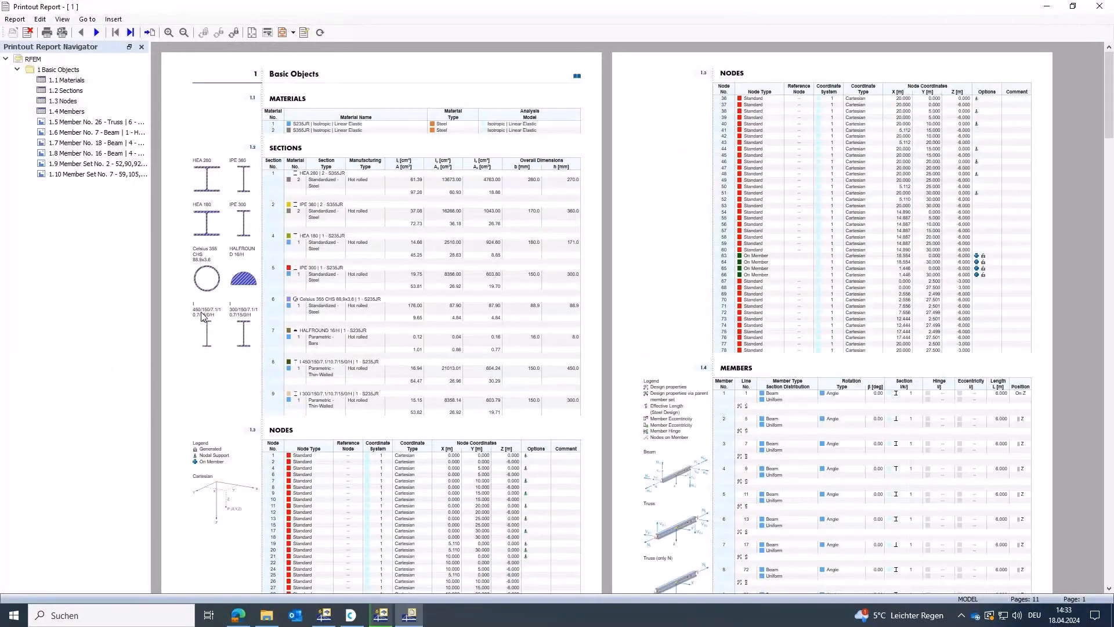
Step: Review the members table and the printed member and member set graphics in the printout report, and close it
click(76, 112)
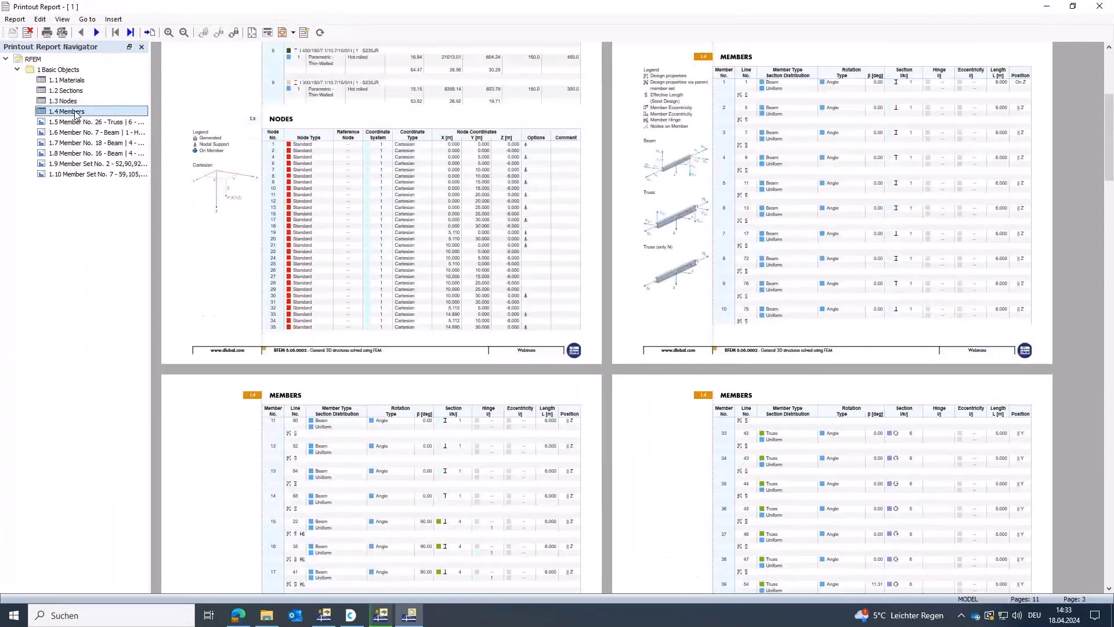
click(75, 122)
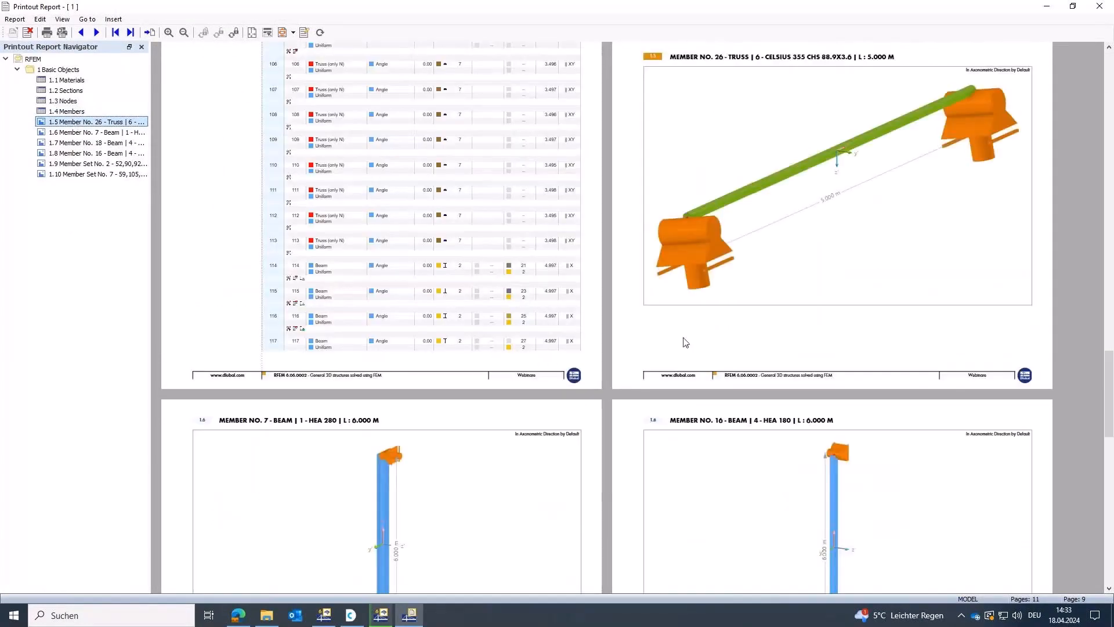
scroll(593, 293, down, 2)
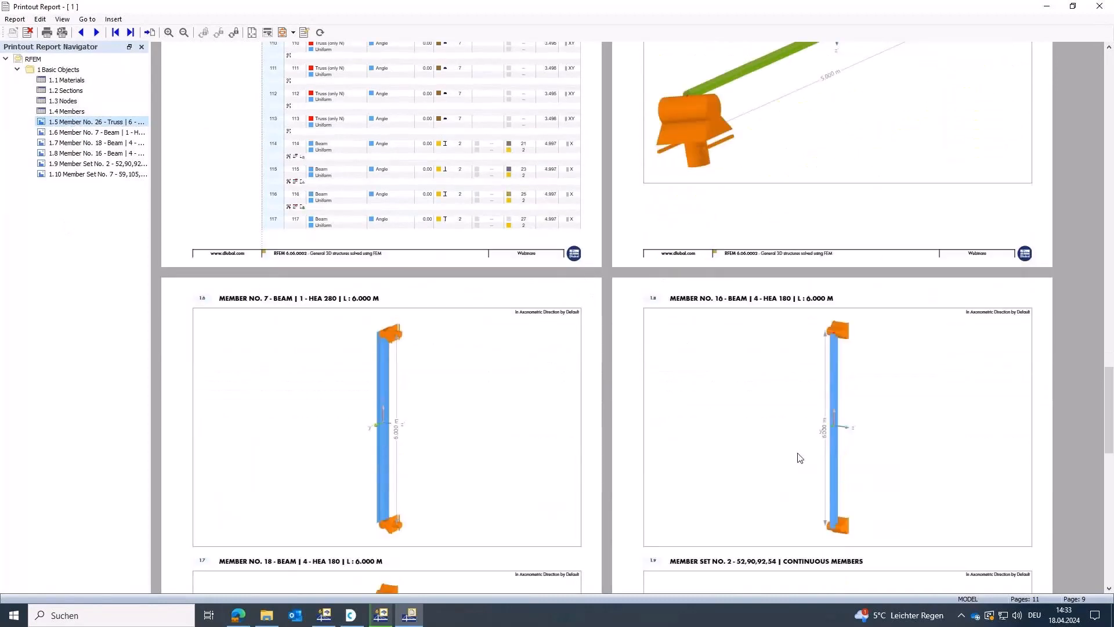
scroll(636, 381, down, 5)
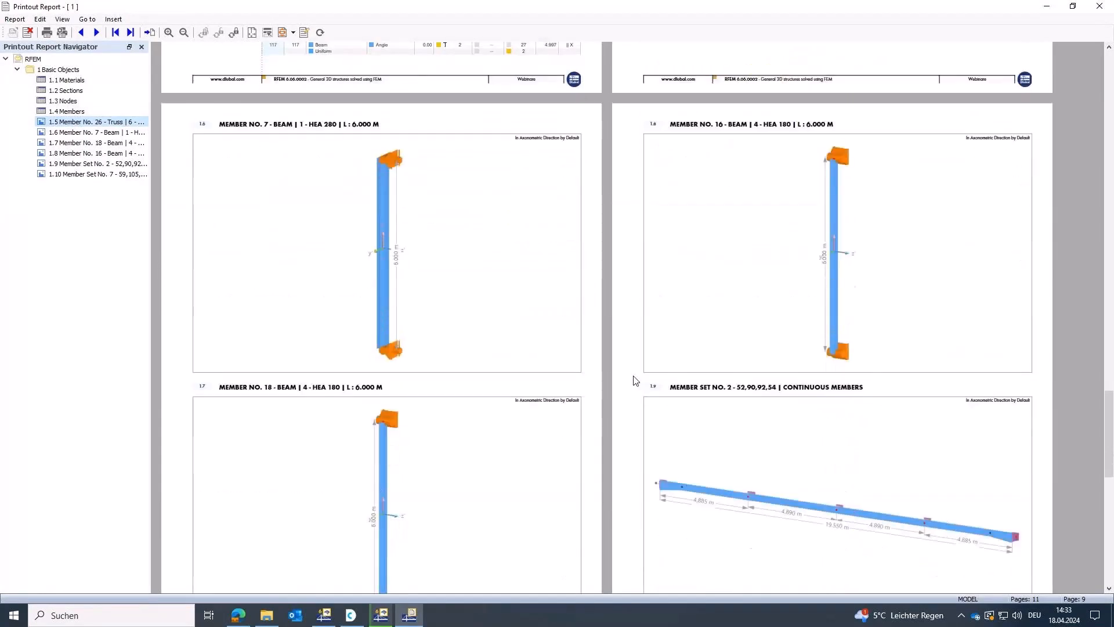
scroll(636, 381, down, 10)
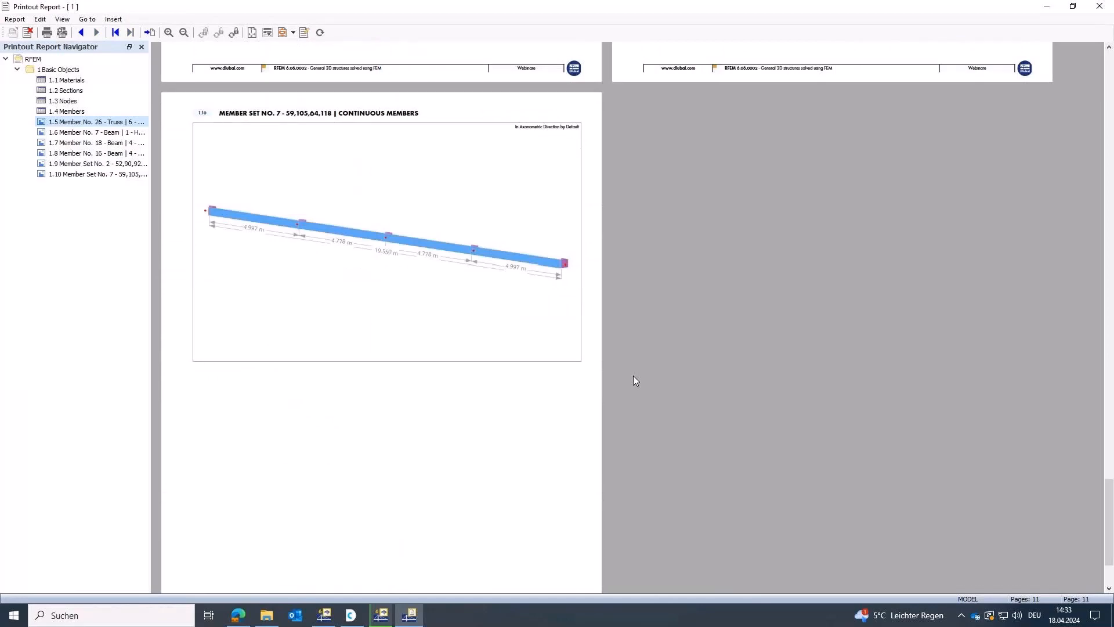
click(1099, 7)
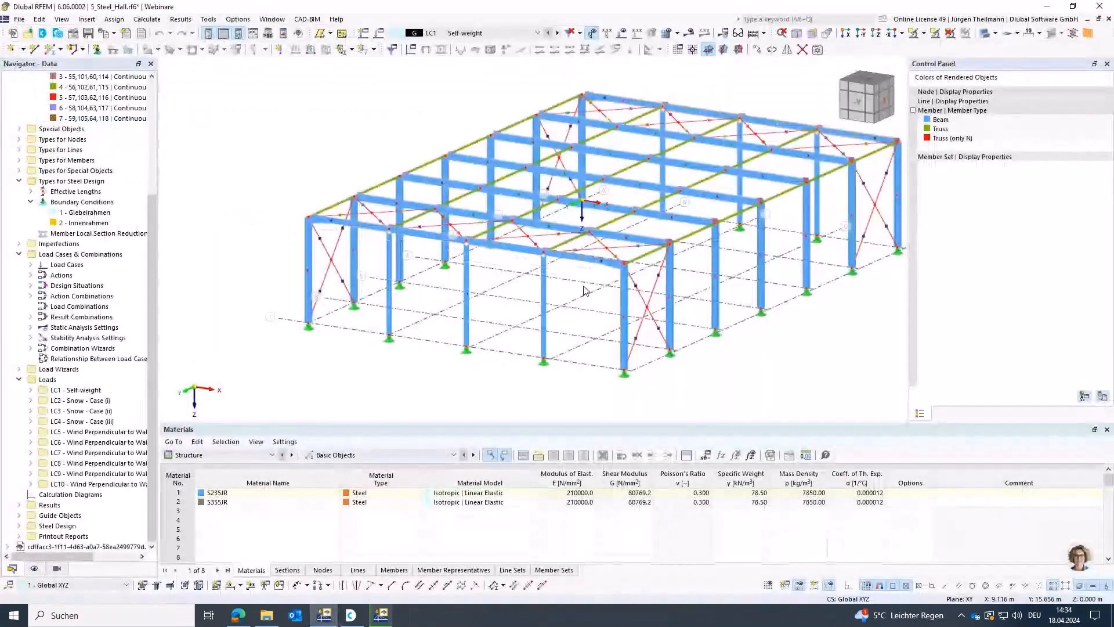
scroll(528, 301, down, 2)
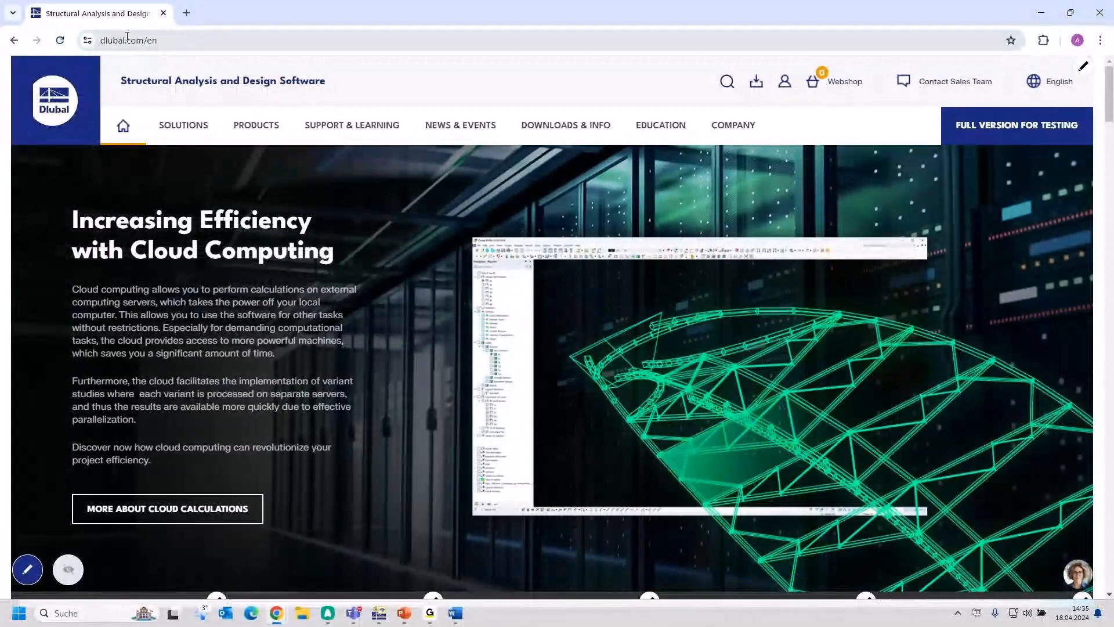
Step: Open the Webinars page among the events on the Dlubal website in the browser and look through the upcoming webinars
click(458, 125)
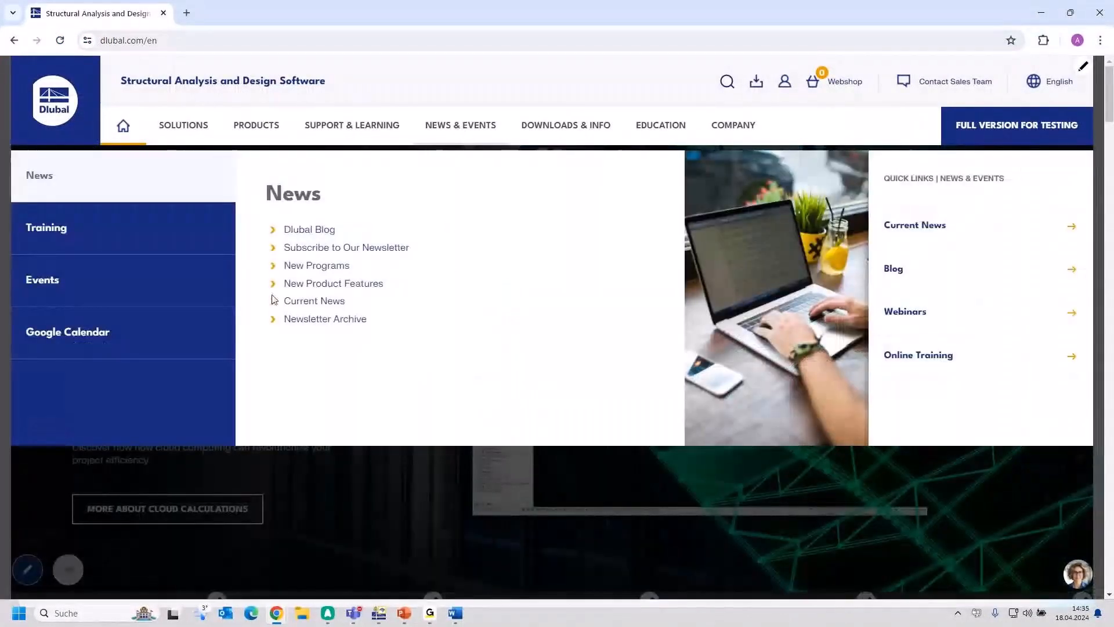
click(79, 287)
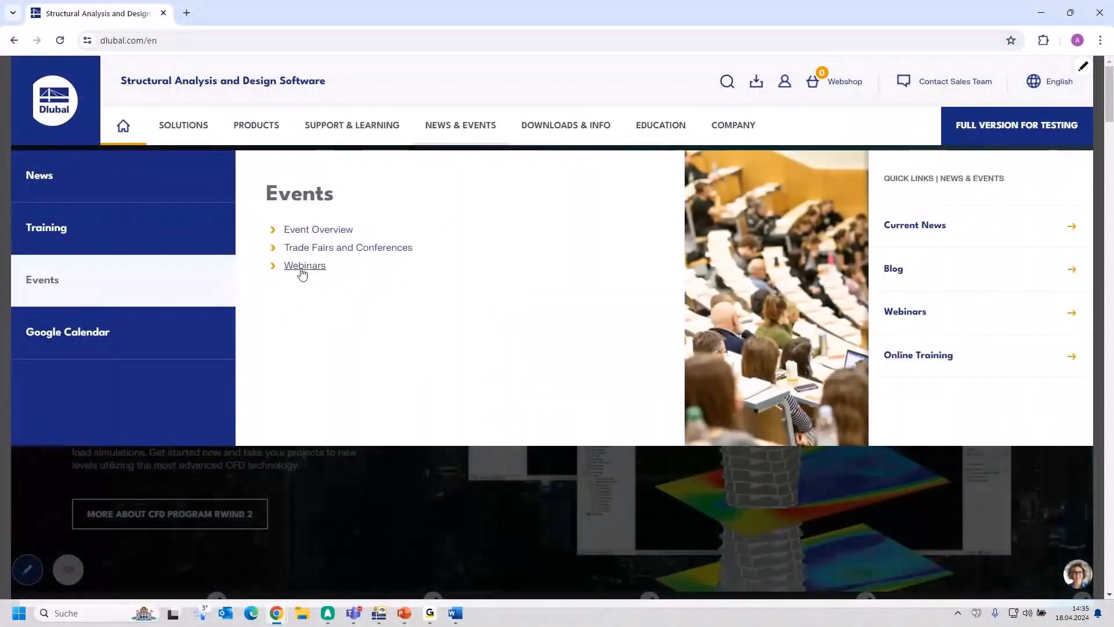
click(303, 267)
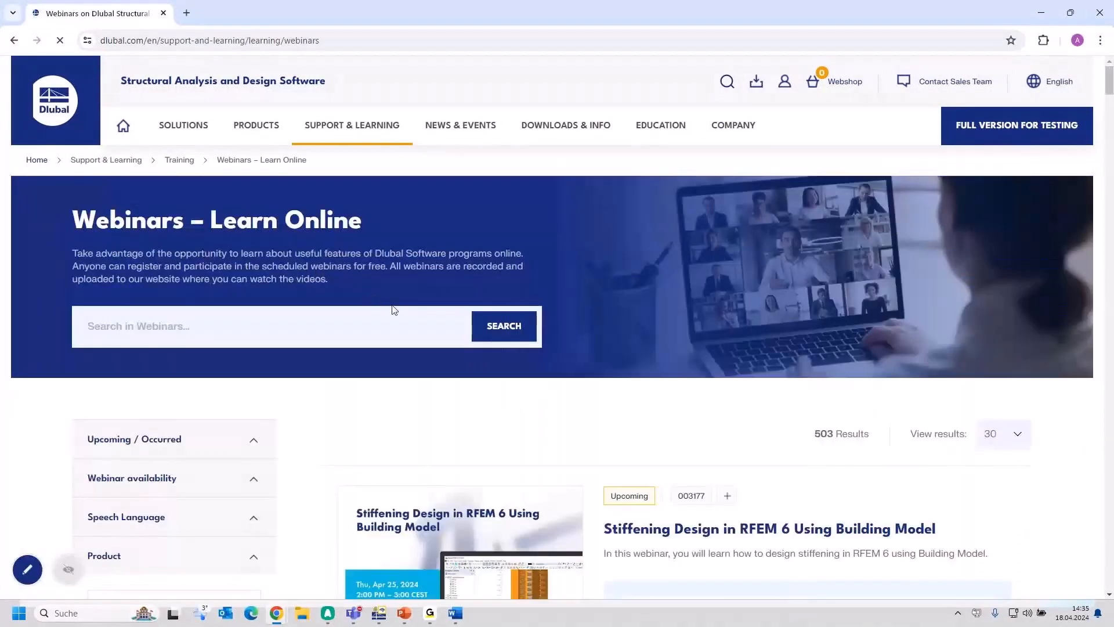
scroll(394, 310, down, 5)
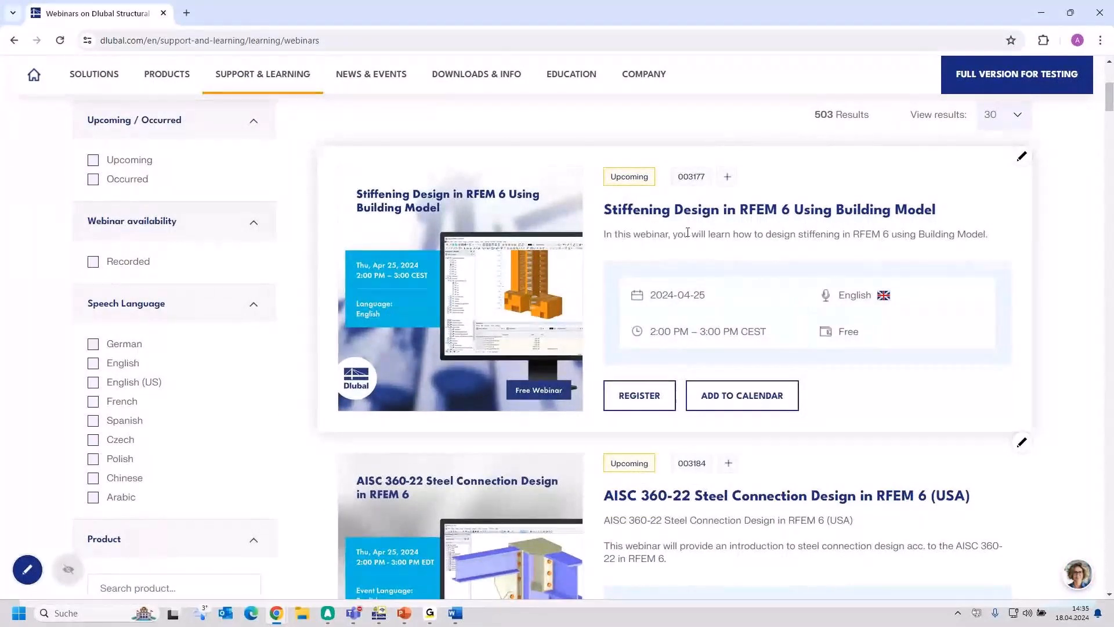
scroll(843, 318, down, 3)
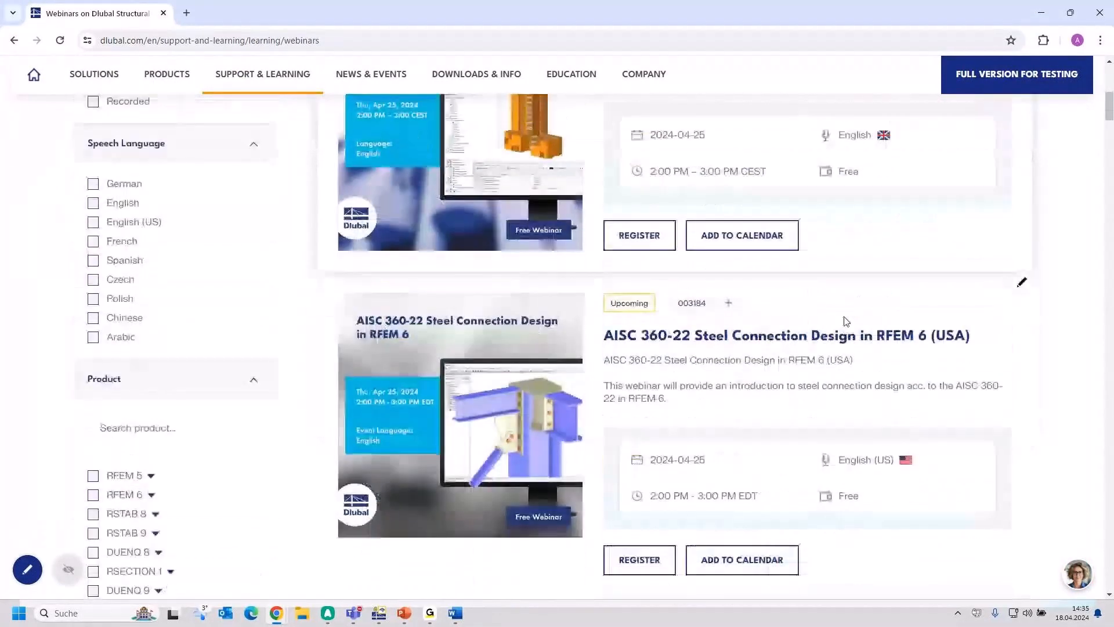
scroll(843, 321, down, 2)
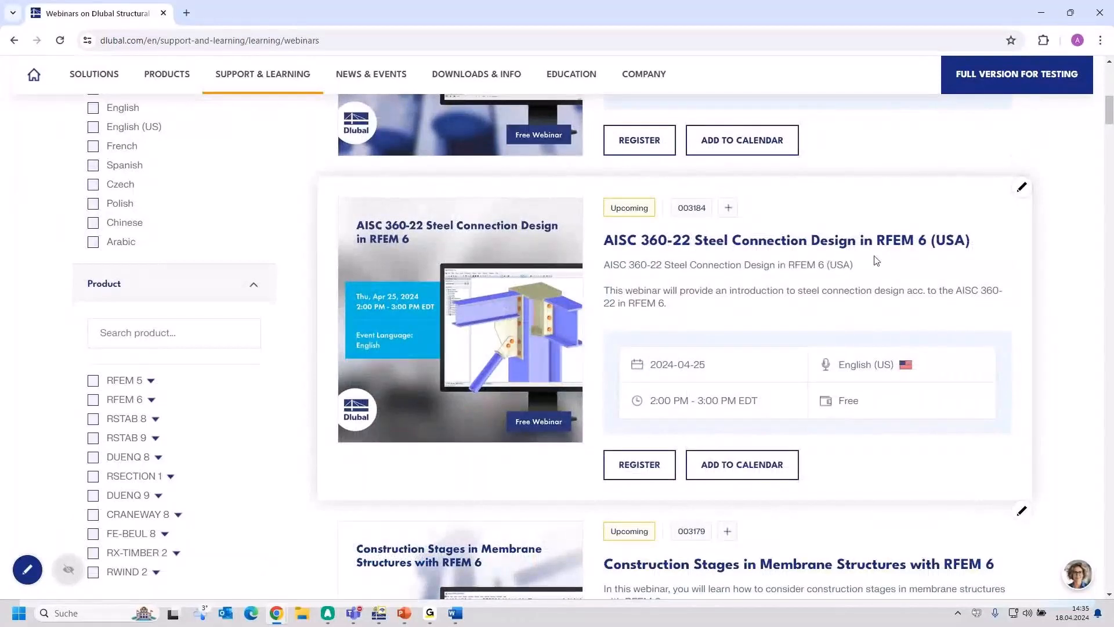
scroll(789, 285, down, 2)
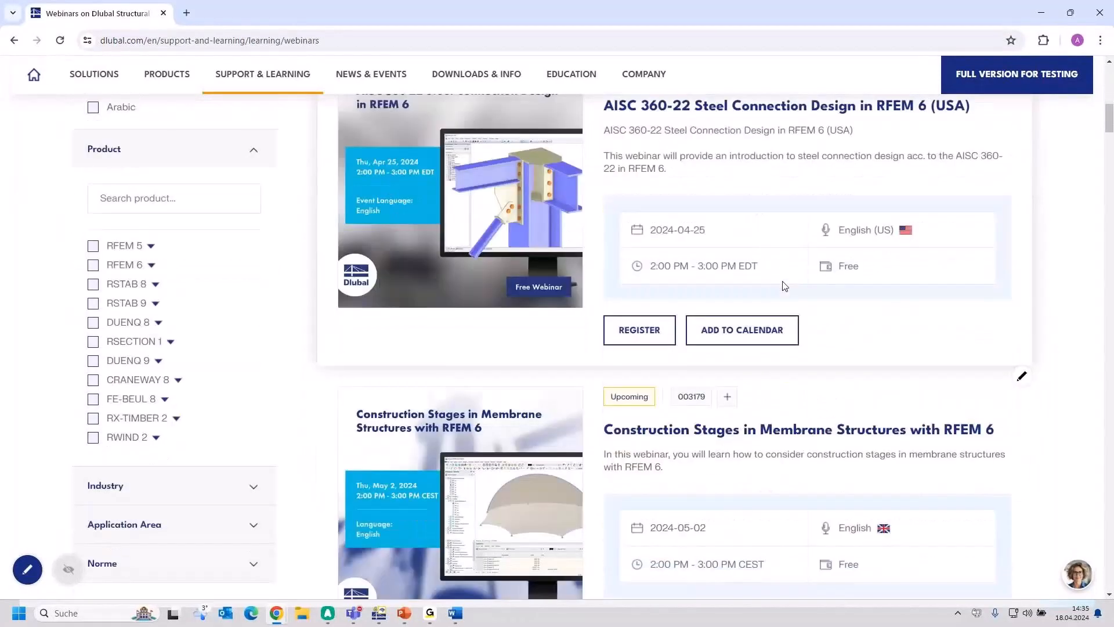
Step: Review the upcoming May 2024 webinars on construction stages, cross-section modeling in RSECTION 1 and frequently asked questions
scroll(785, 285, down, 3)
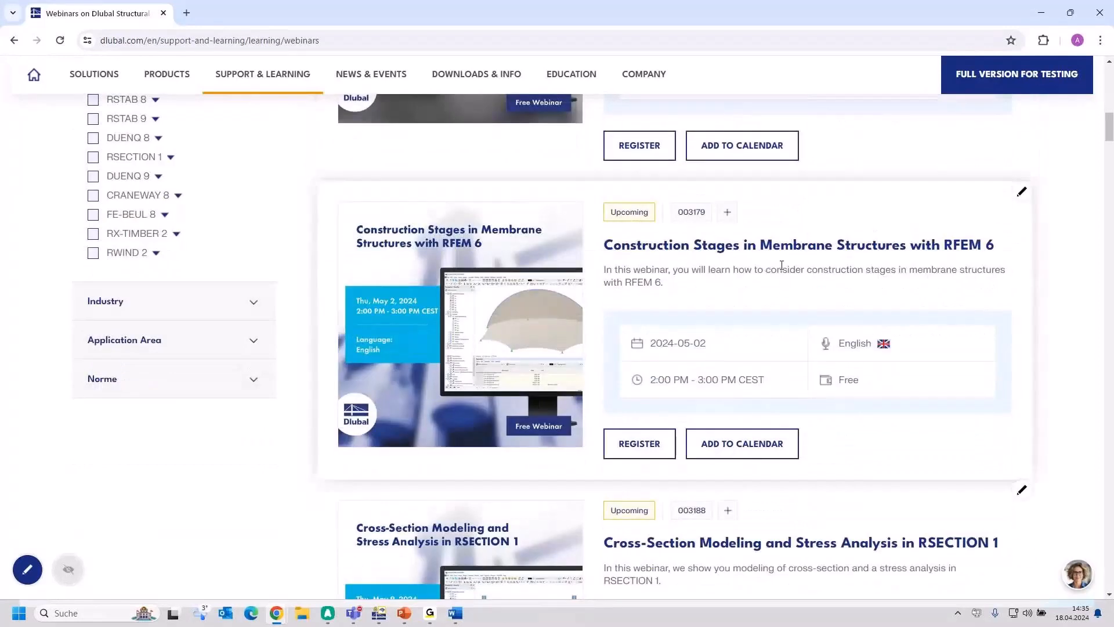
scroll(750, 287, down, 4)
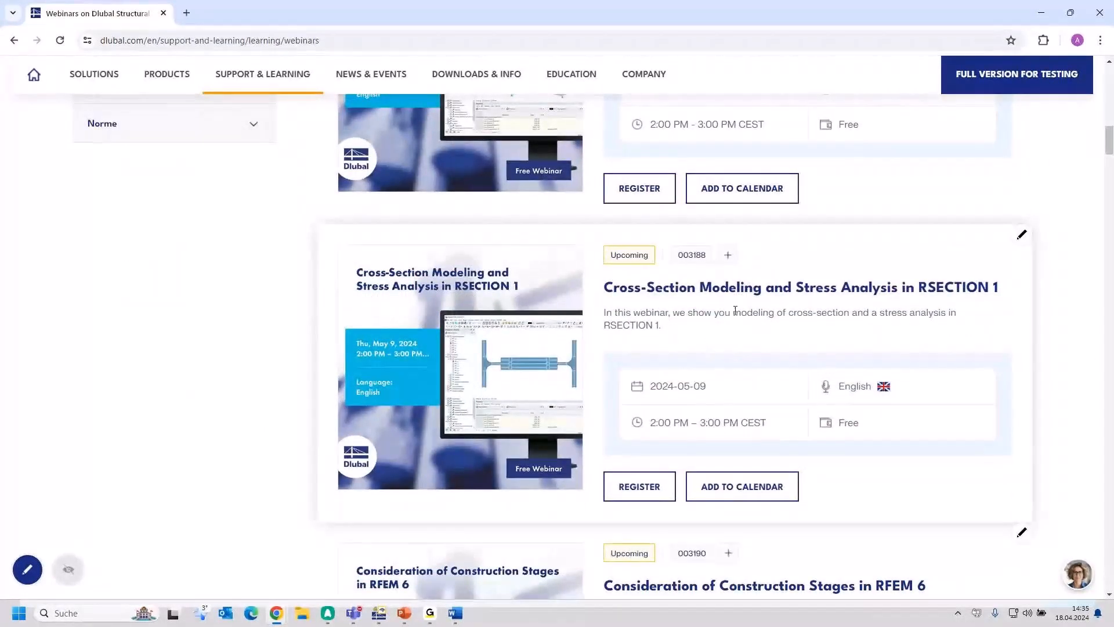
scroll(719, 364, down, 5)
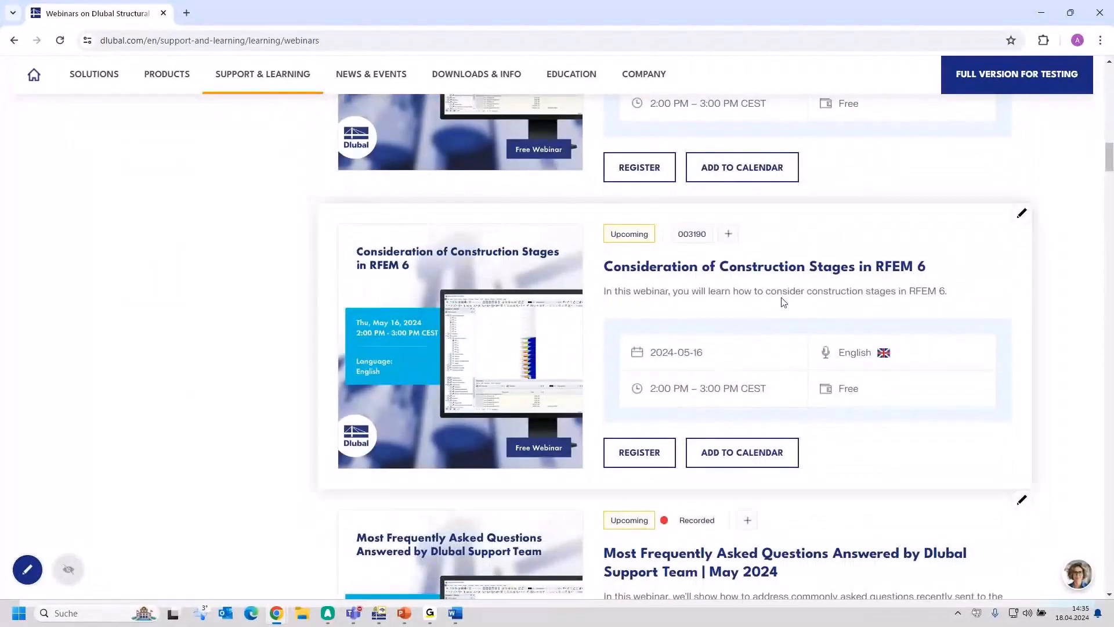
scroll(784, 302, down, 3)
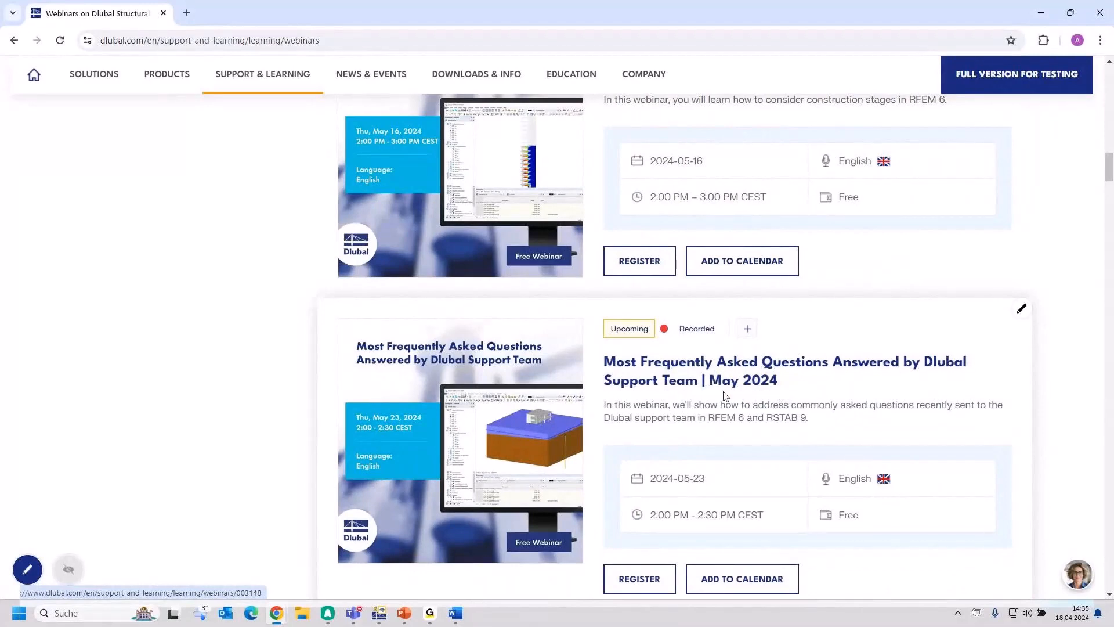
scroll(724, 394, down, 1)
Step: Examine the entries of the two-part webinar on modeling and design of steel structures in RFEM 6
scroll(723, 397, down, 8)
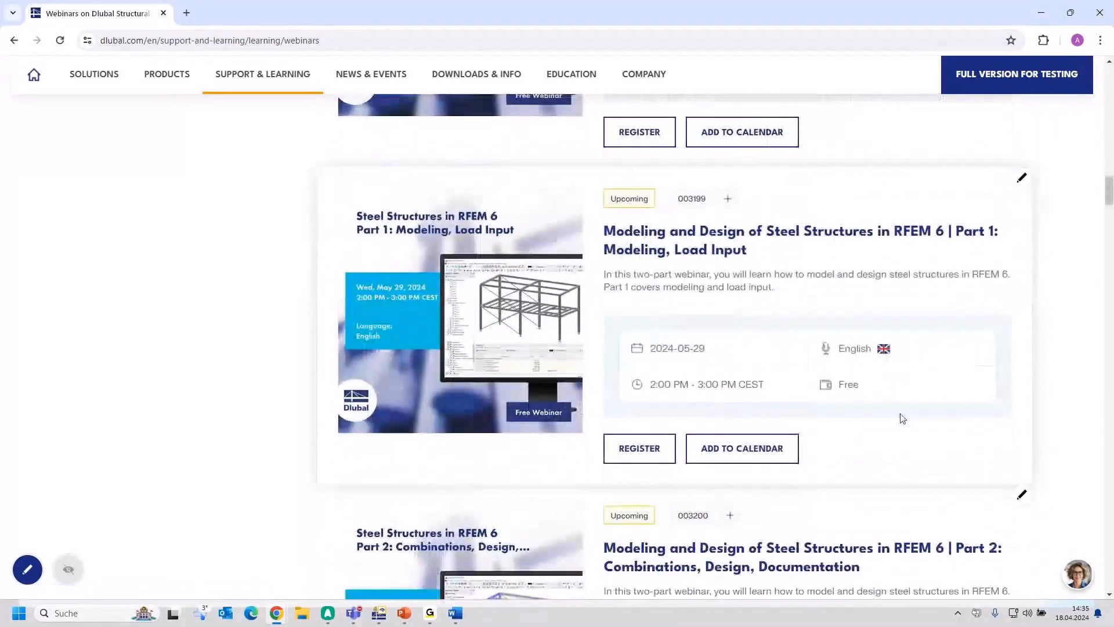
scroll(850, 416, up, 1)
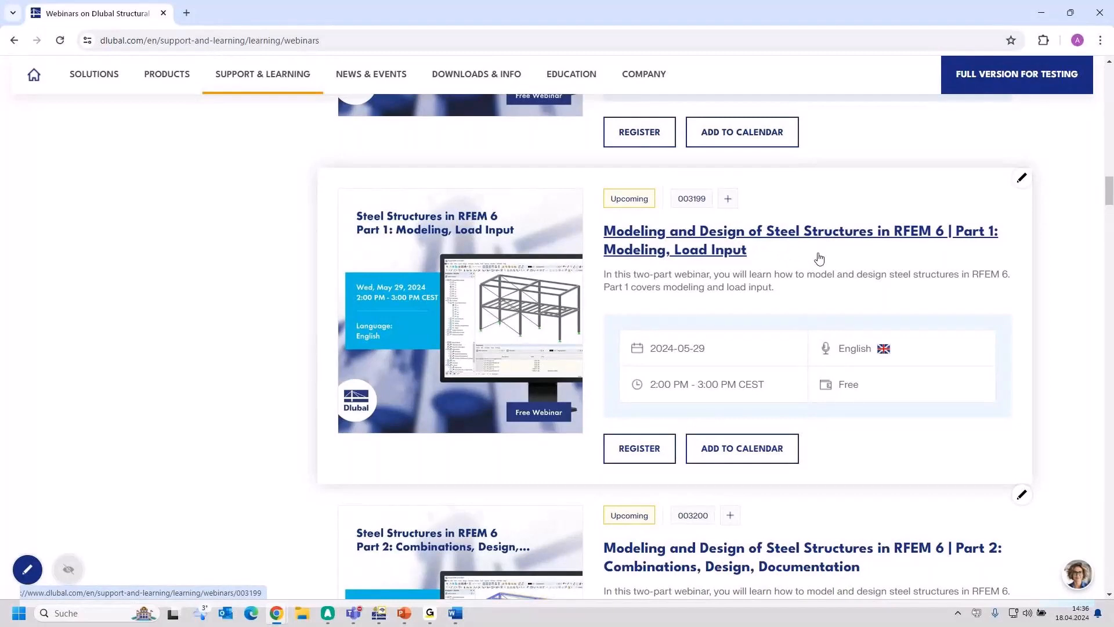
scroll(825, 257, down, 2)
scroll(824, 258, up, 1)
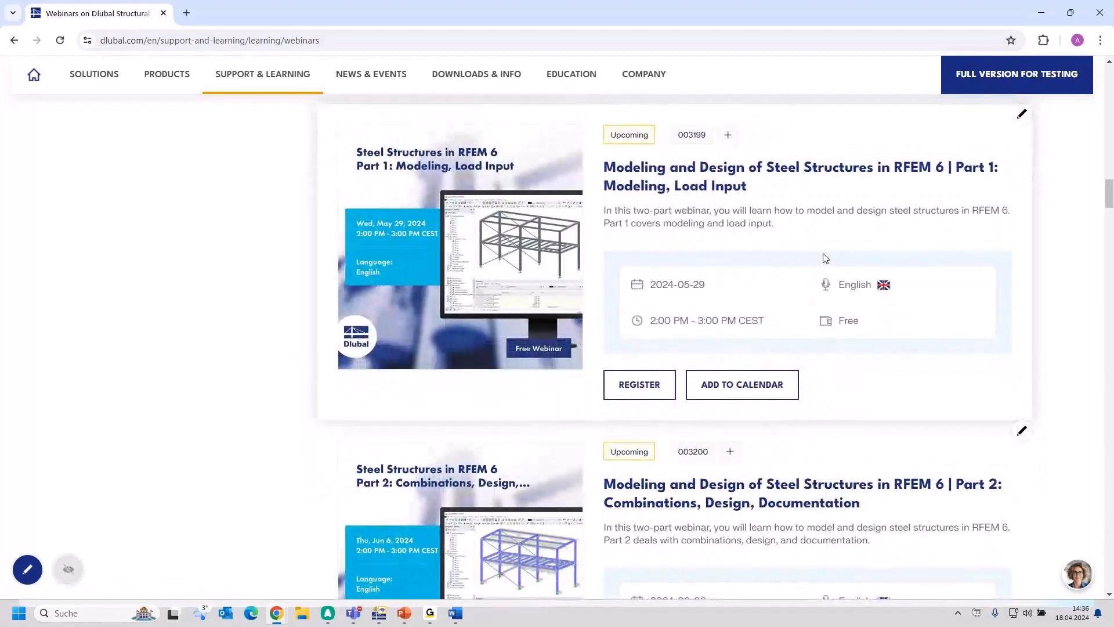
scroll(825, 258, down, 1)
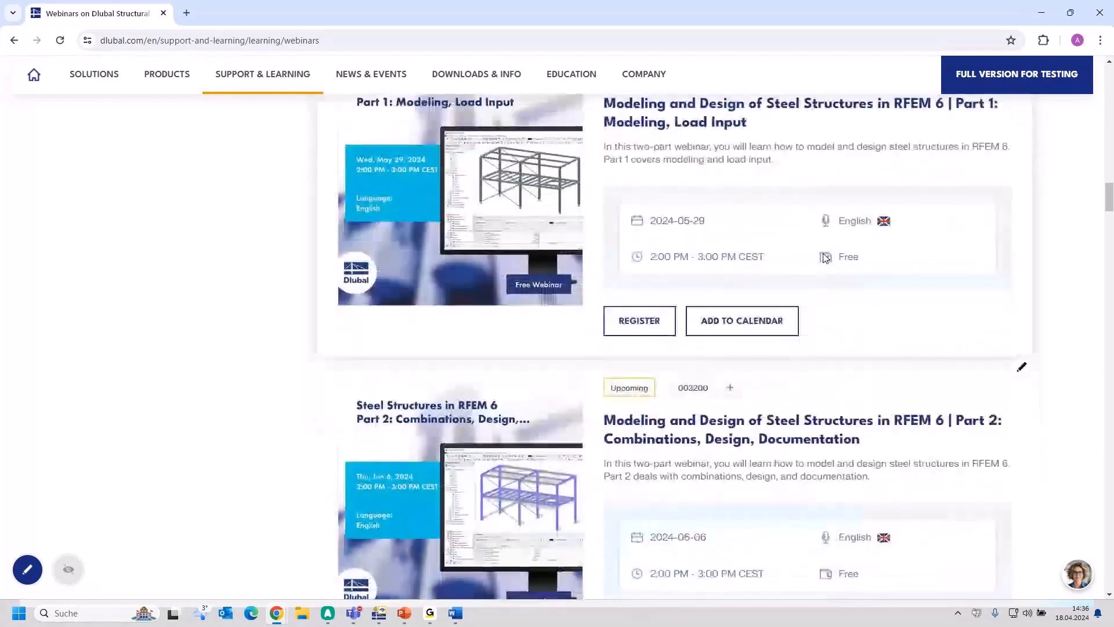
scroll(824, 258, down, 5)
scroll(825, 259, down, 1)
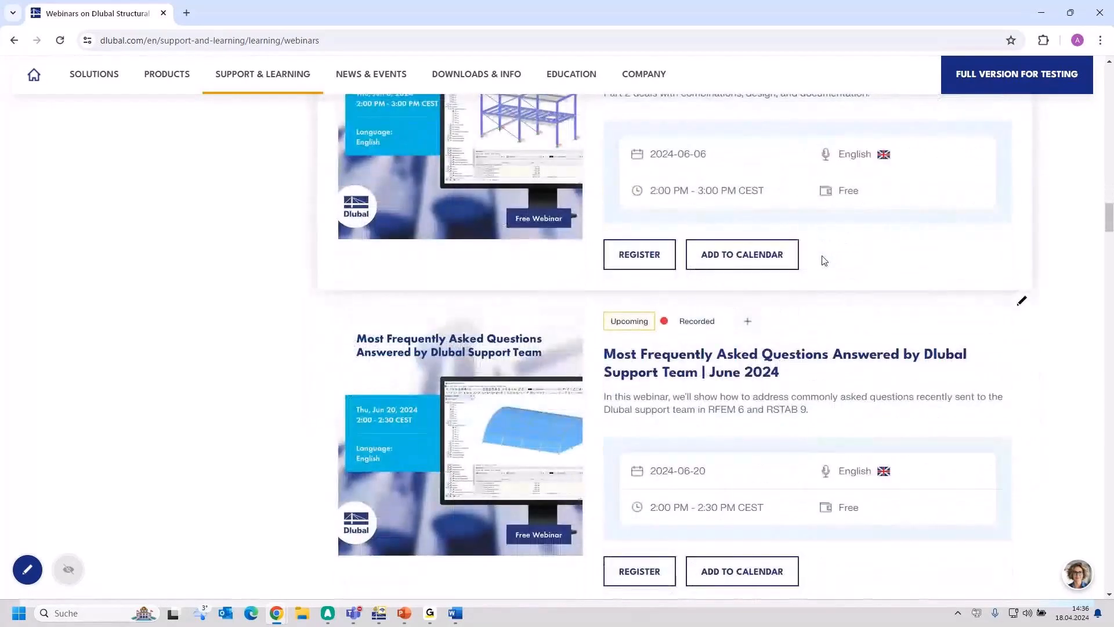
Step: Open the April 2024 webinar on the most frequently asked questions and reset the chat with the AI assistant Mia
scroll(824, 260, down, 2)
scroll(823, 261, down, 6)
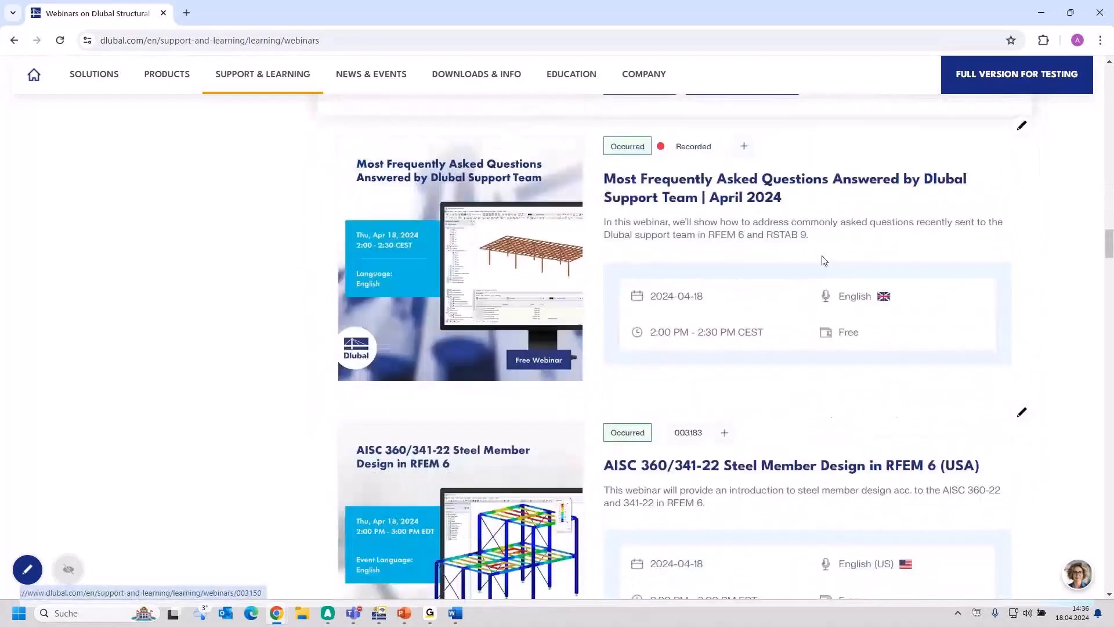
click(733, 178)
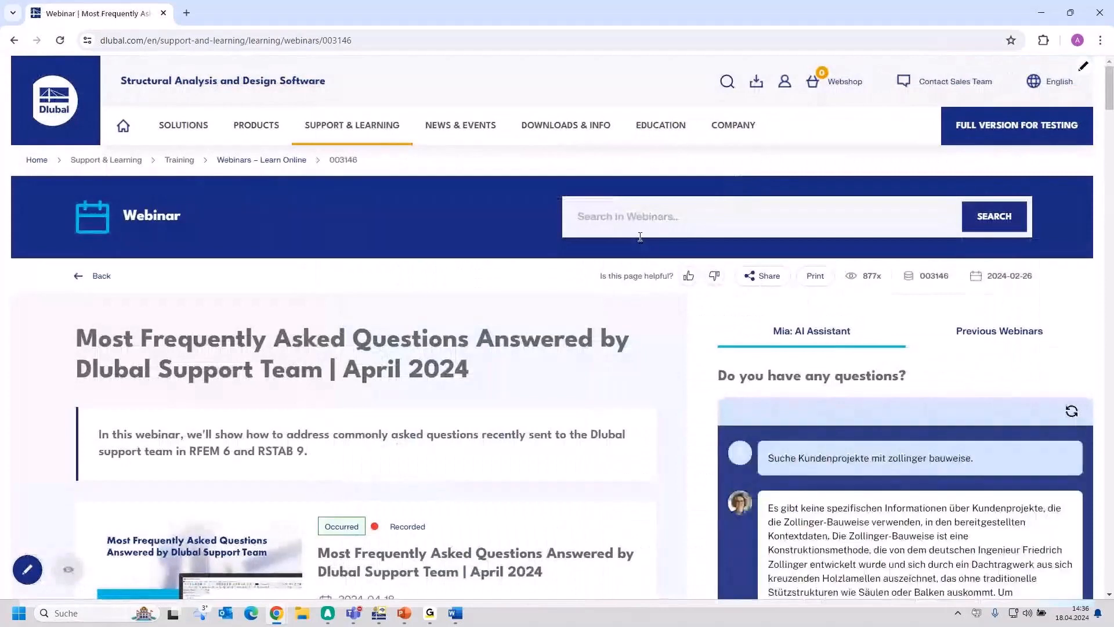
click(1071, 412)
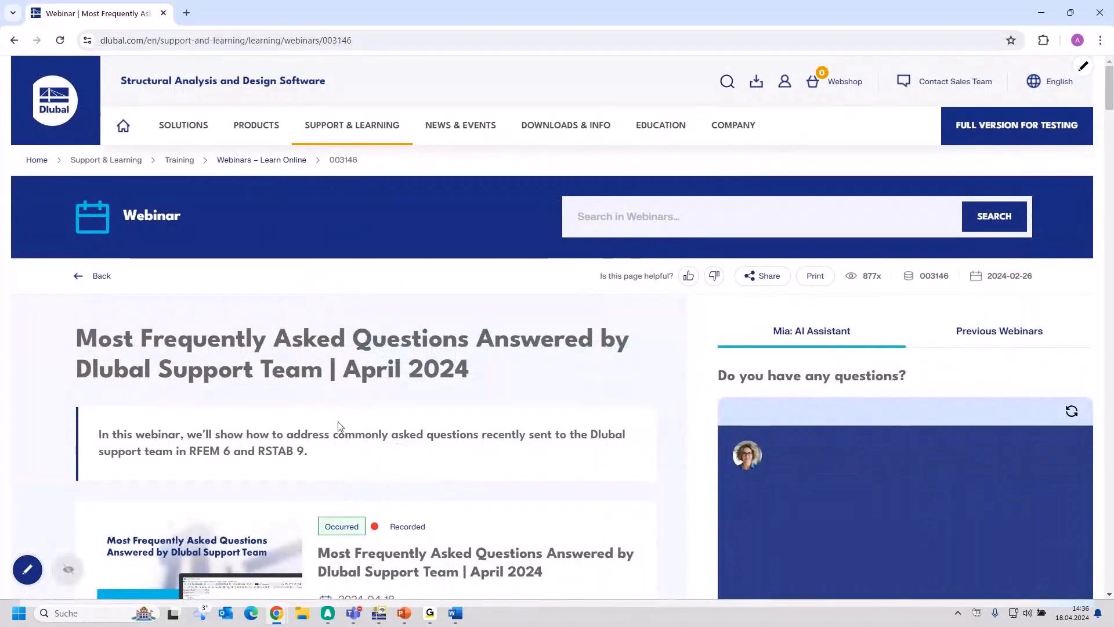
Step: View the Models to Download section of the April 2024 webinar page and close the loading pop-up window
scroll(353, 461, down, 9)
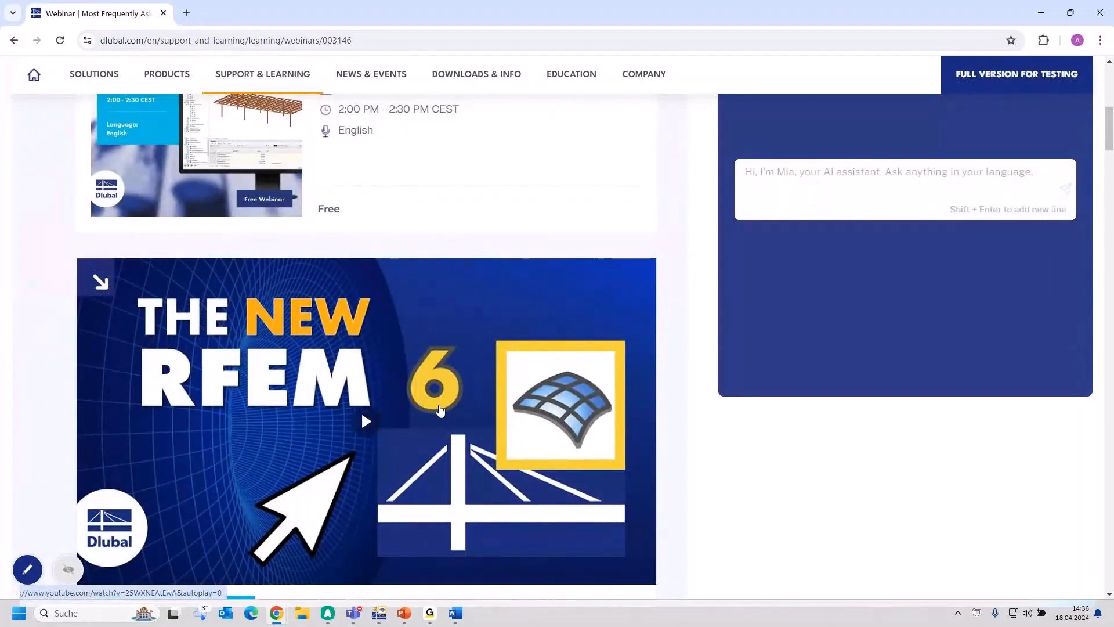
scroll(367, 419, down, 5)
scroll(440, 410, down, 10)
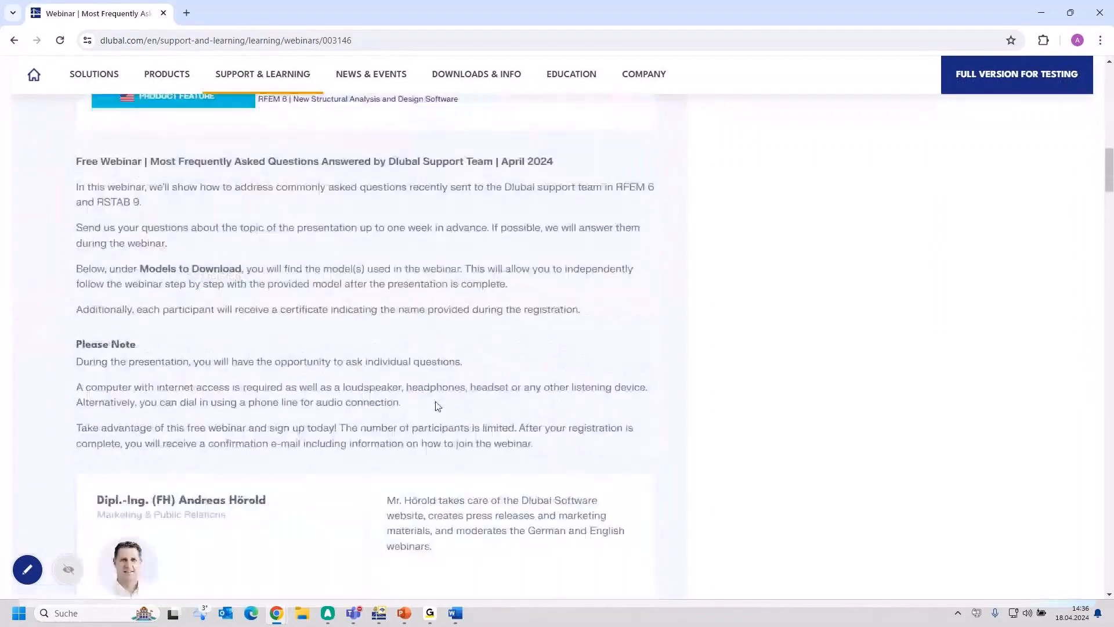
scroll(438, 406, down, 1)
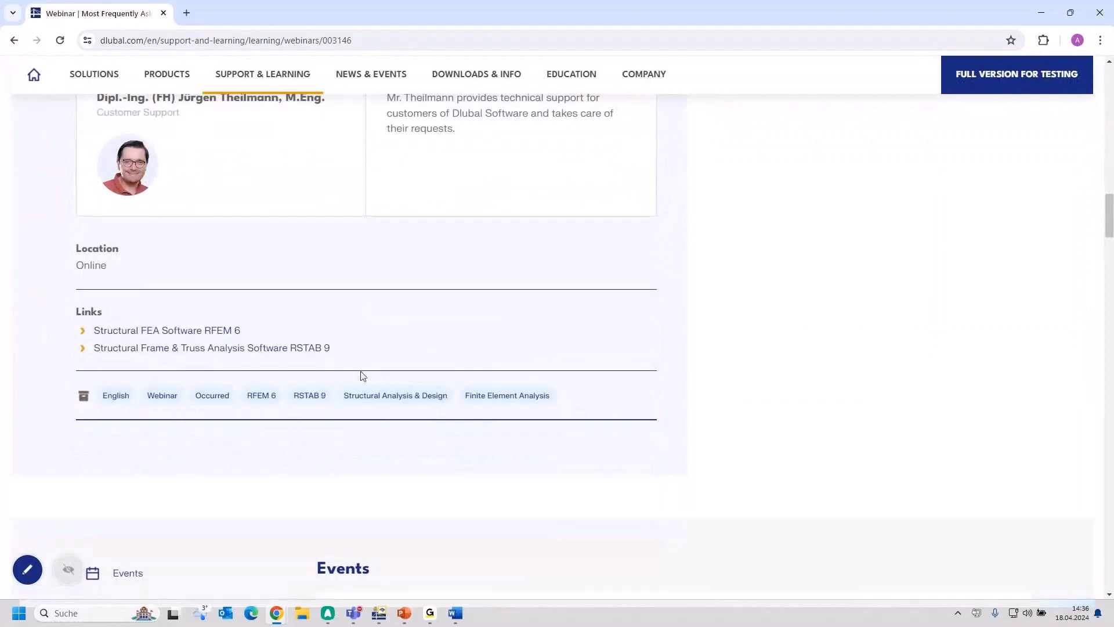
scroll(341, 358, down, 7)
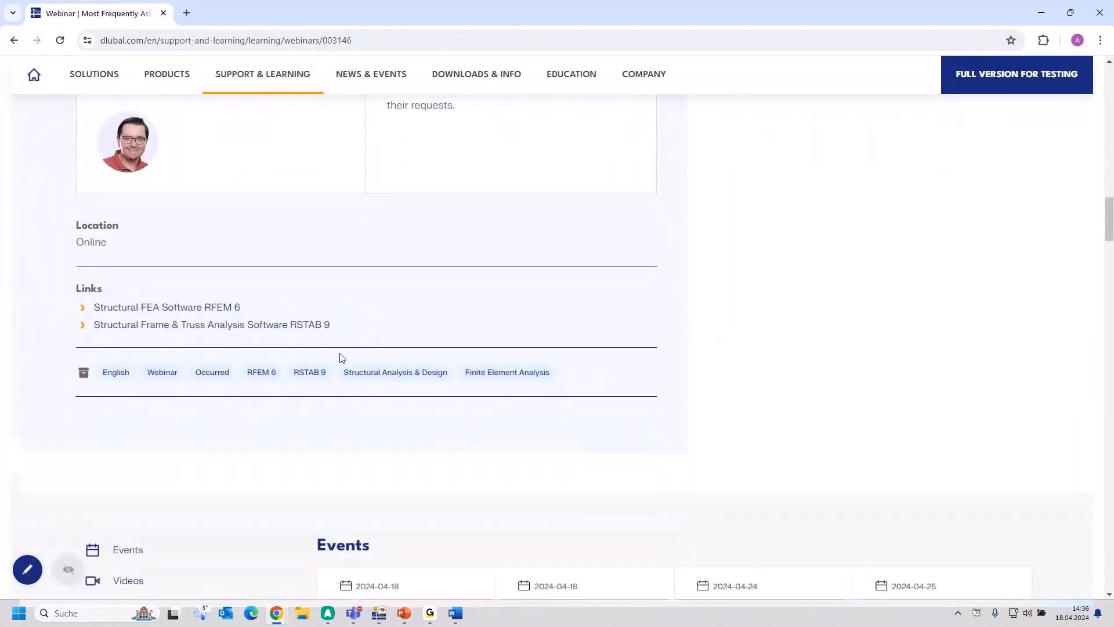
scroll(341, 358, down, 9)
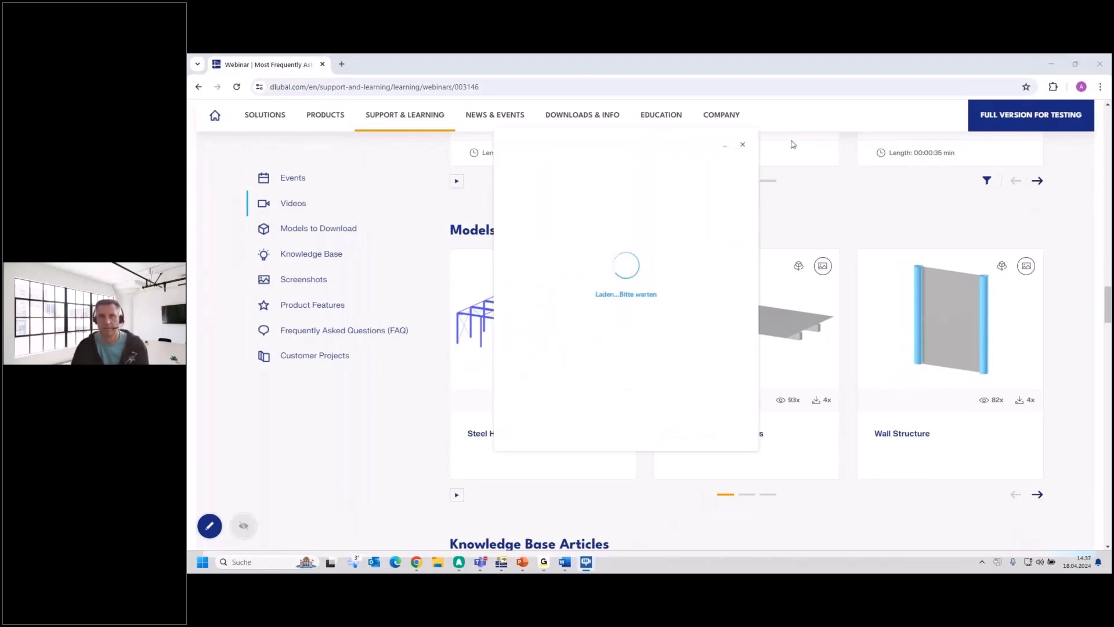
click(743, 145)
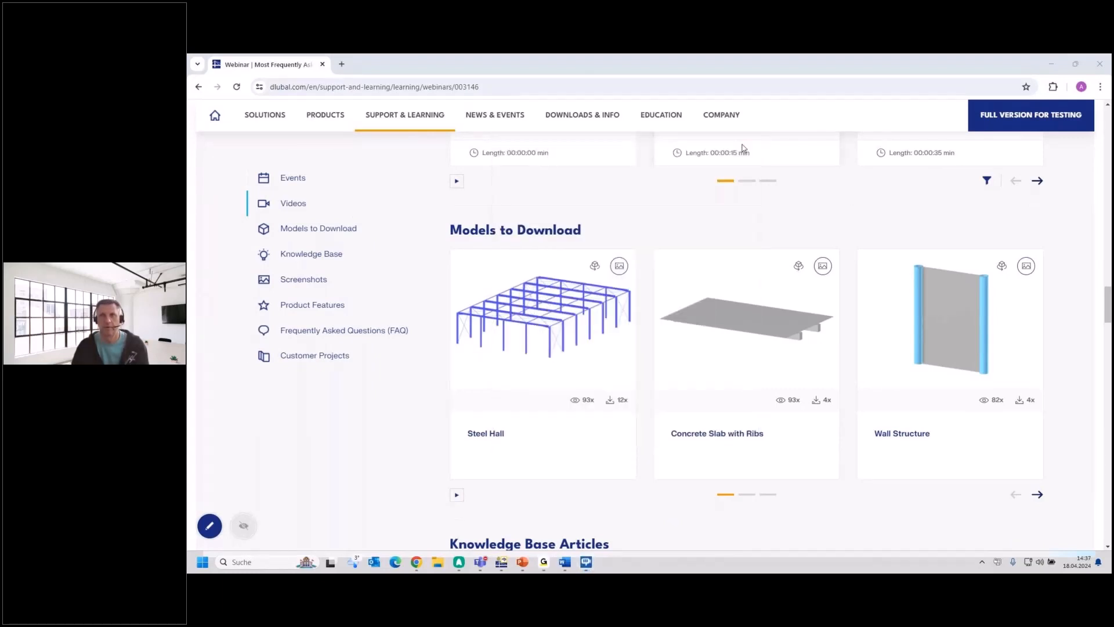